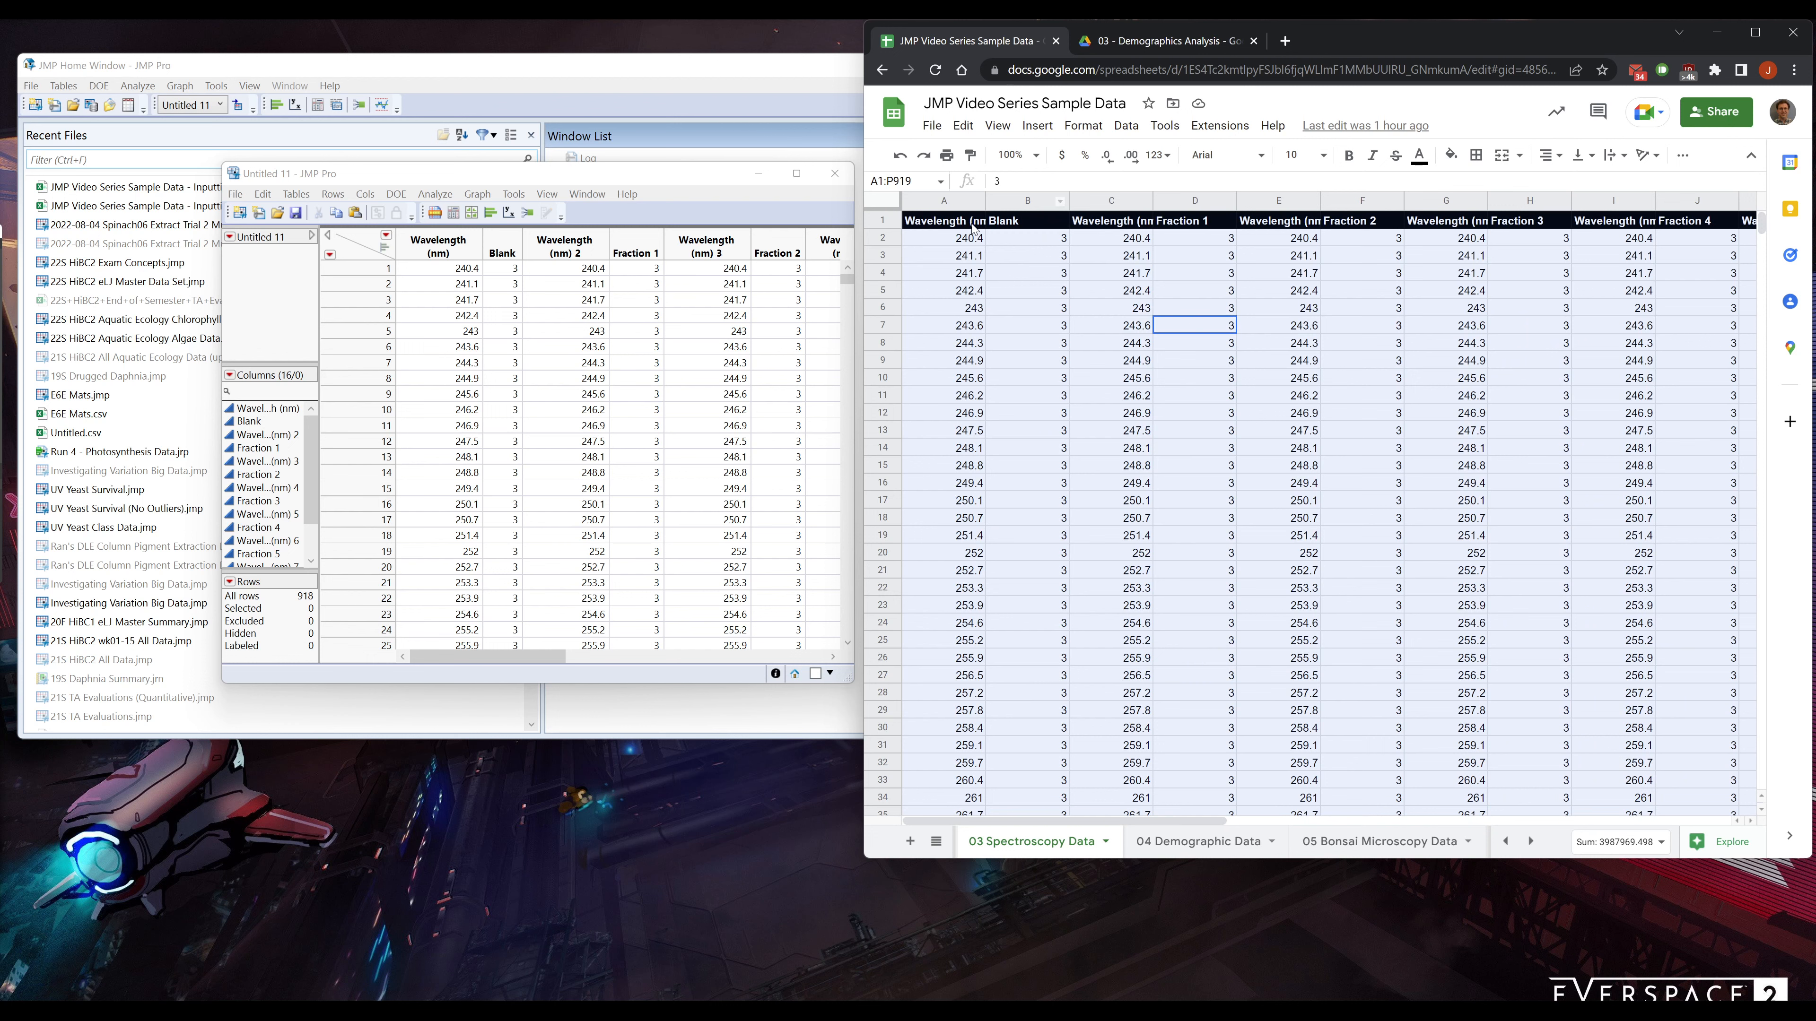
# Examine the repeated Wavelength (nm) headers and the Blank and Fraction headers in the 03 Spectroscopy Data sheet
pyautogui.click(973, 227)
pyautogui.click(1099, 225)
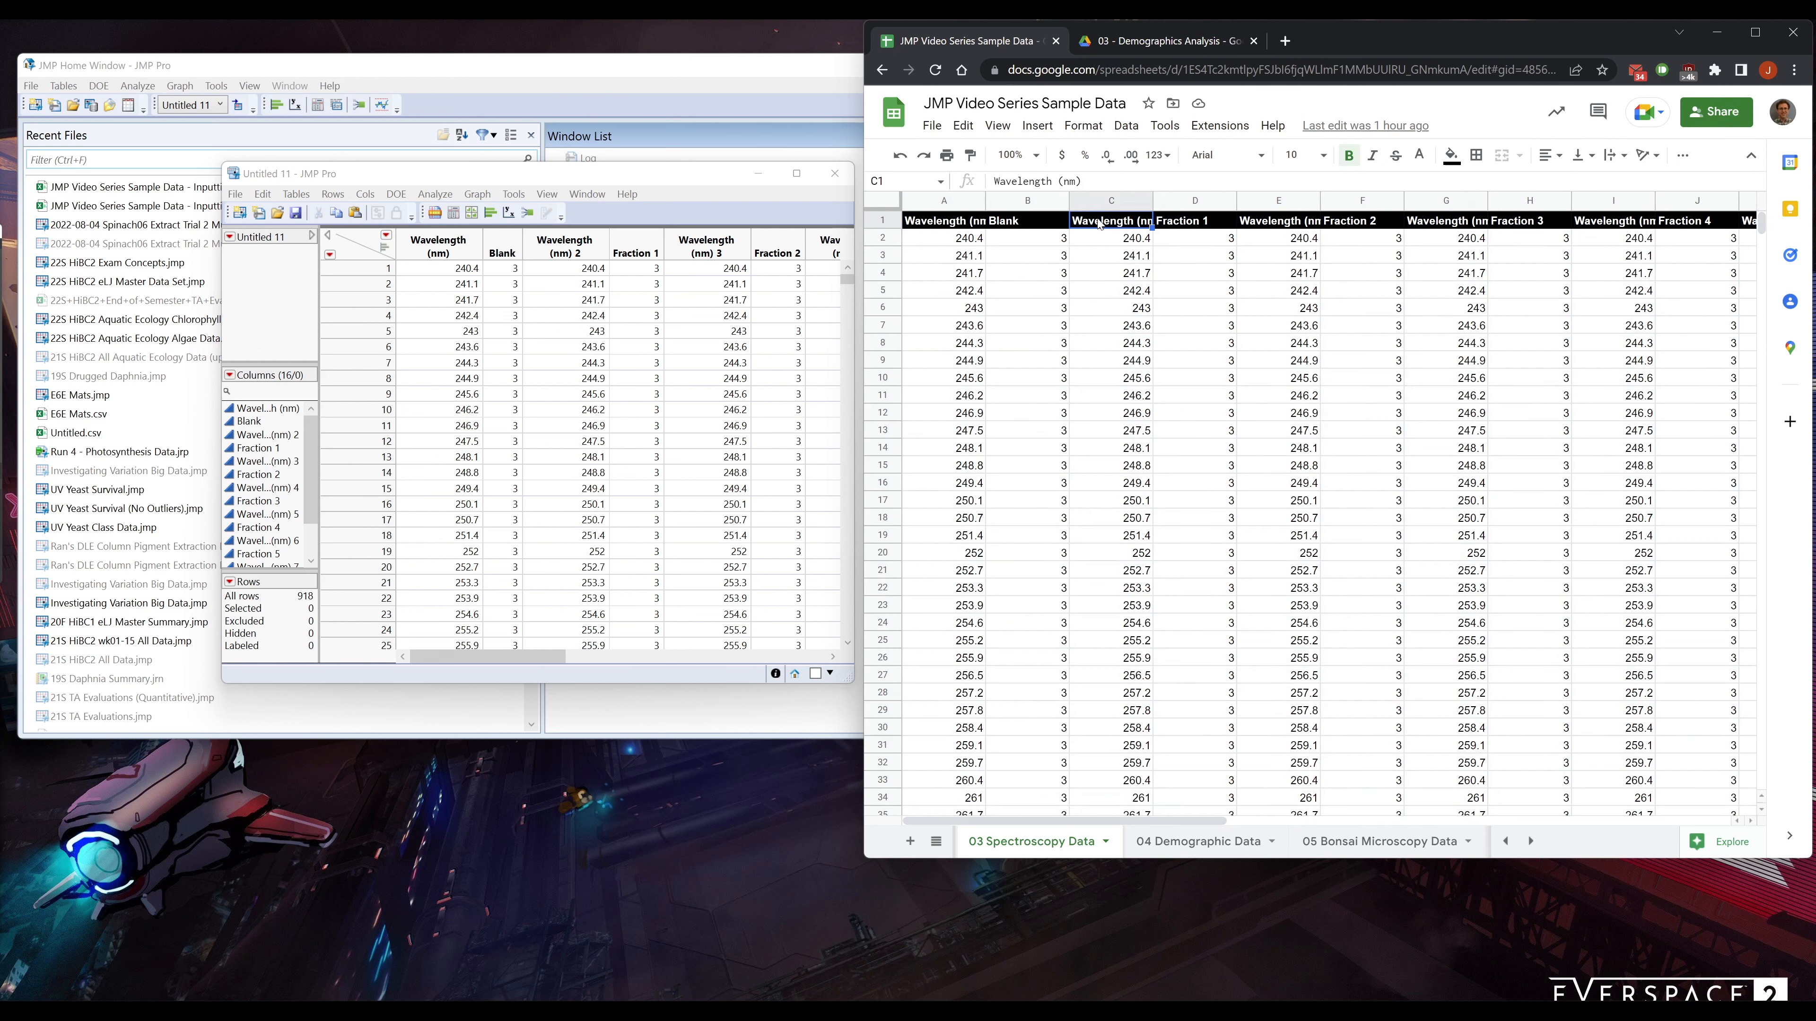
pyautogui.click(1199, 229)
pyautogui.click(1362, 222)
pyautogui.click(1010, 222)
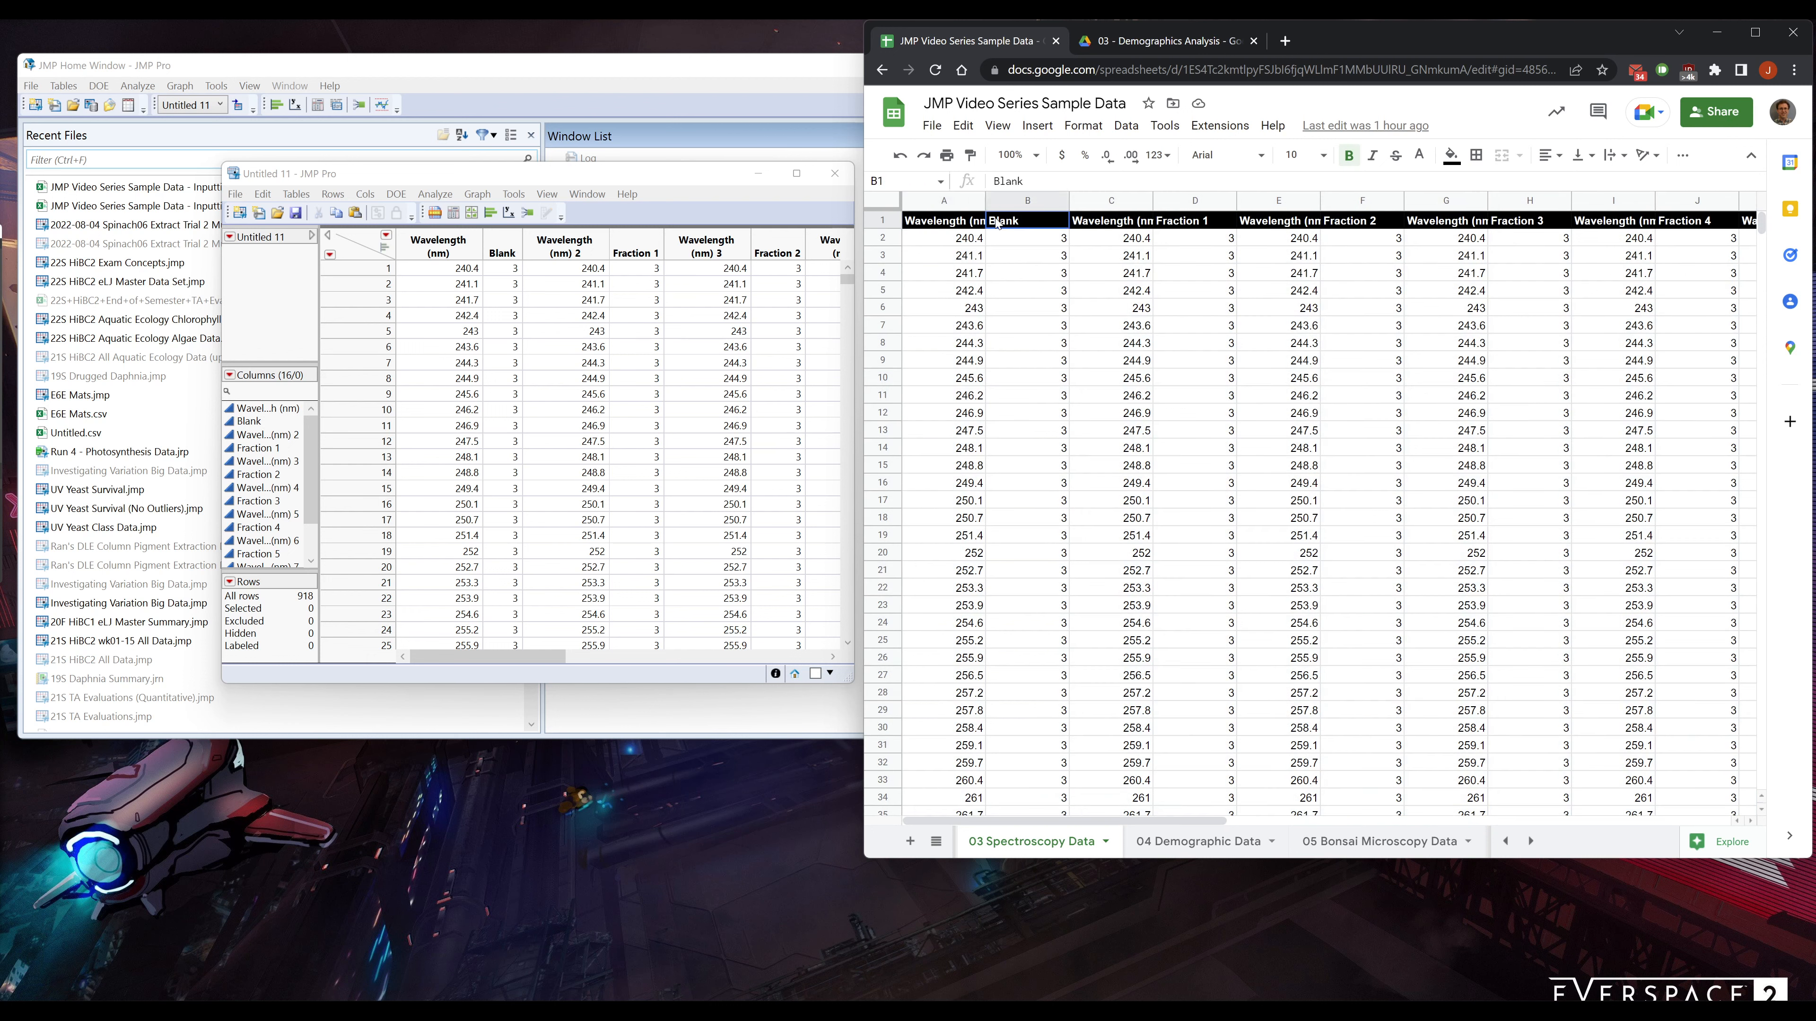
pyautogui.click(1175, 224)
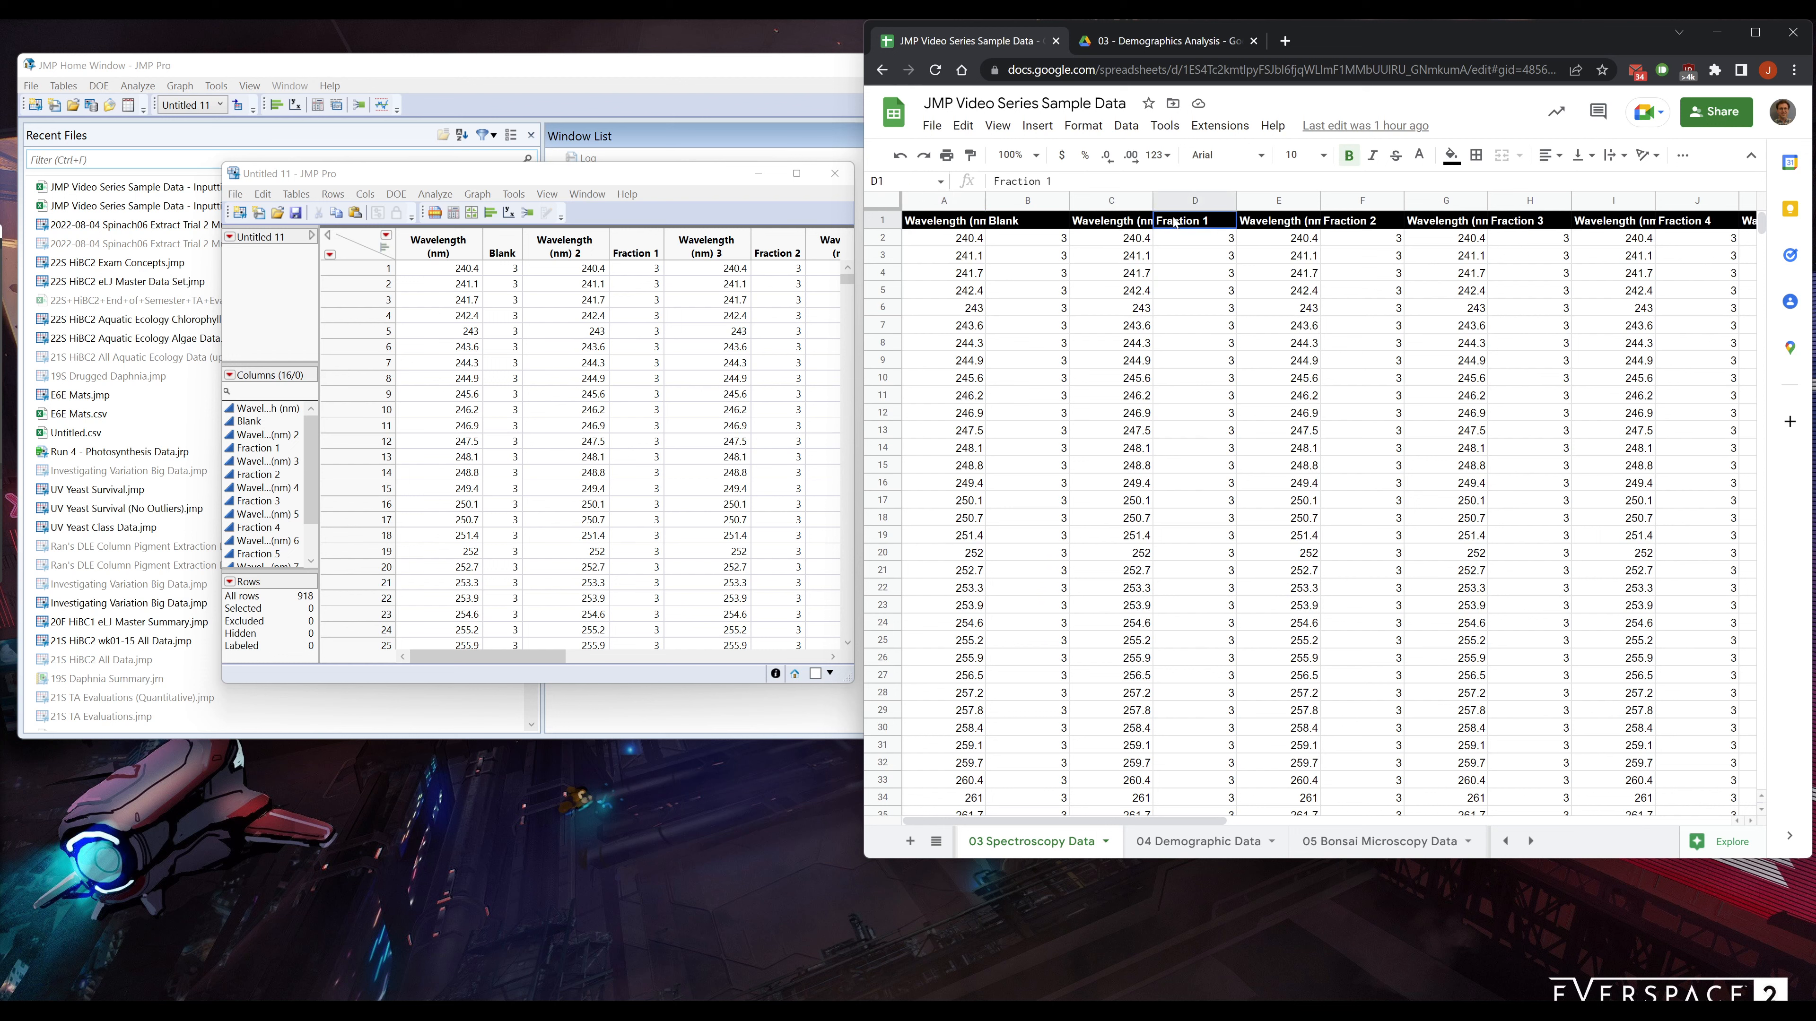
pyautogui.click(976, 228)
pyautogui.click(1065, 228)
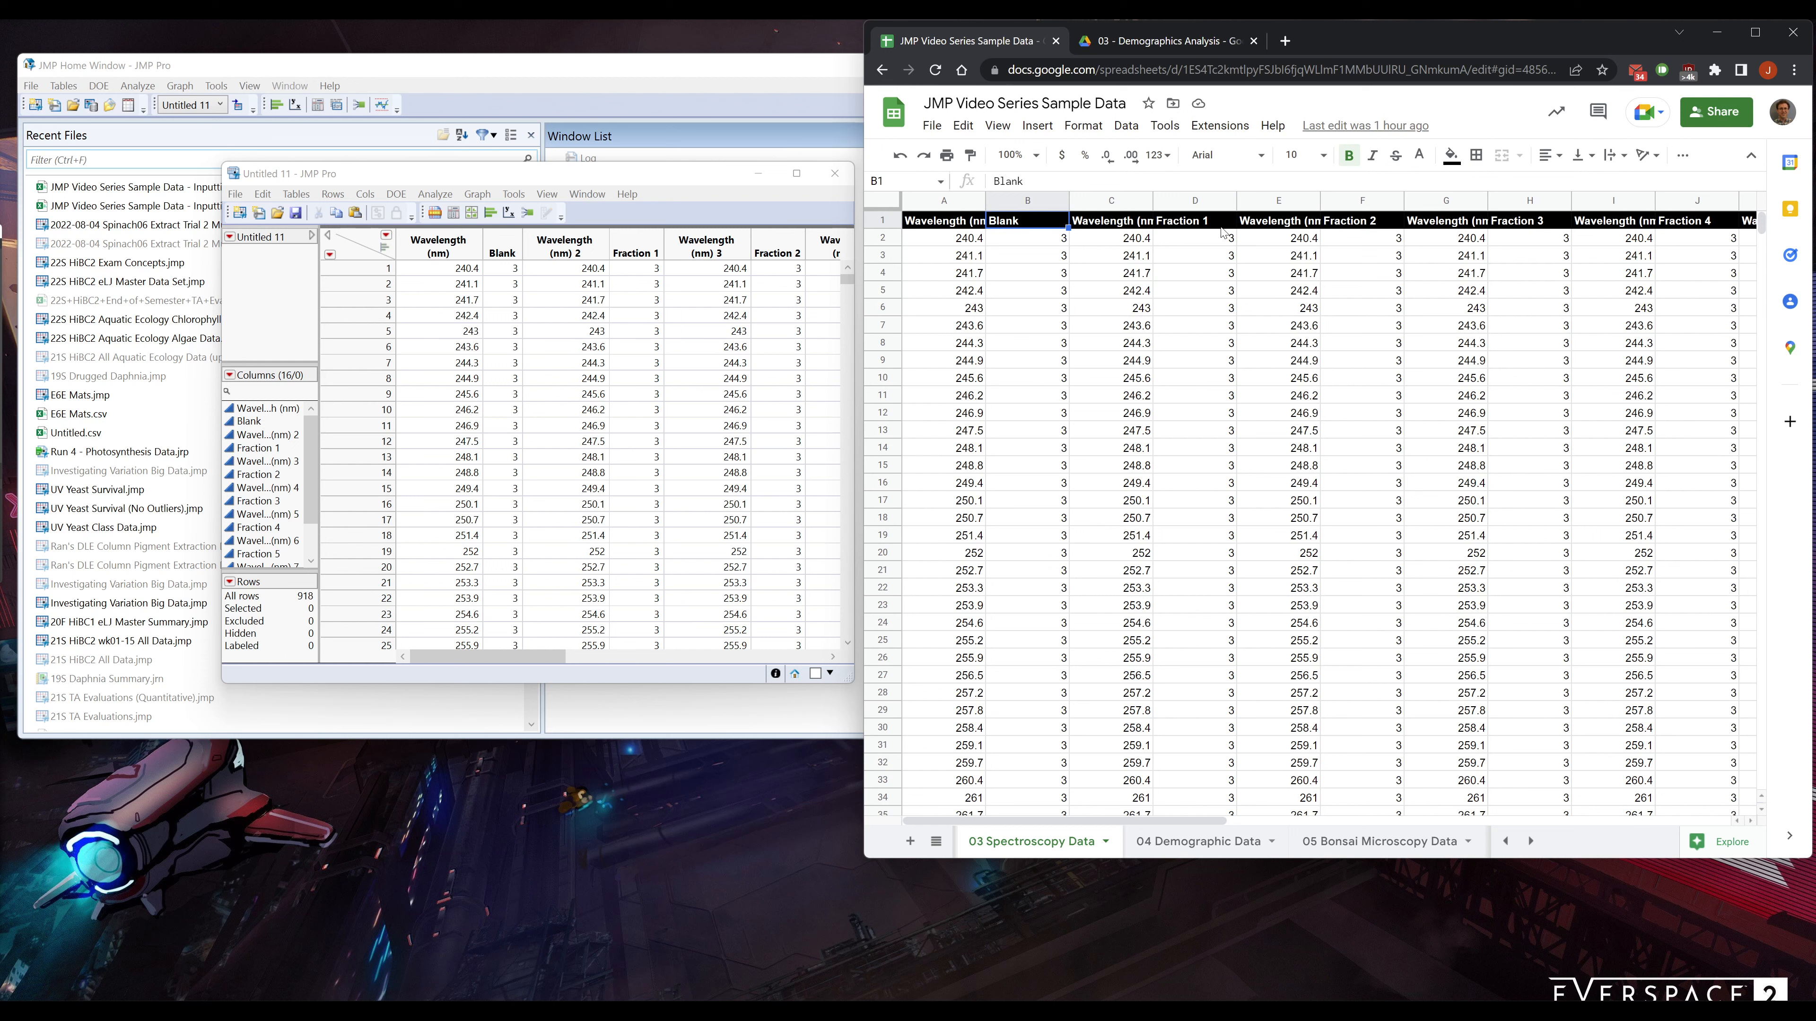
pyautogui.click(950, 226)
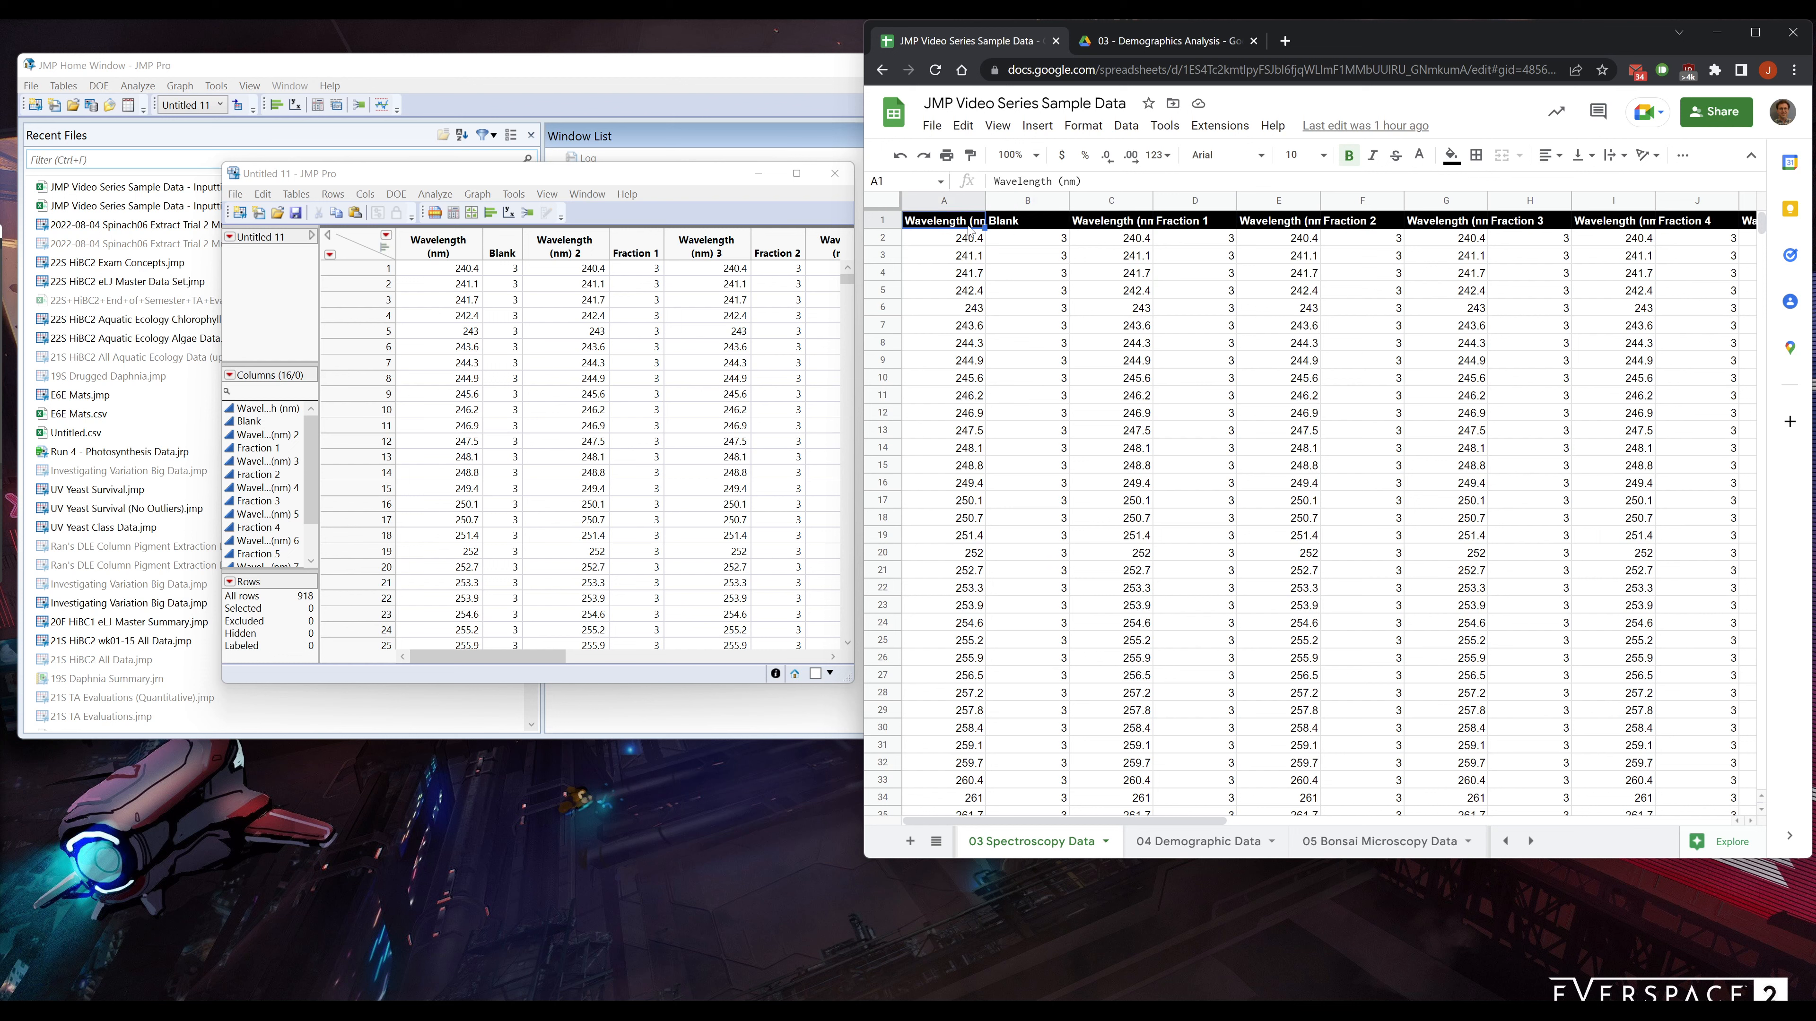
pyautogui.click(1014, 226)
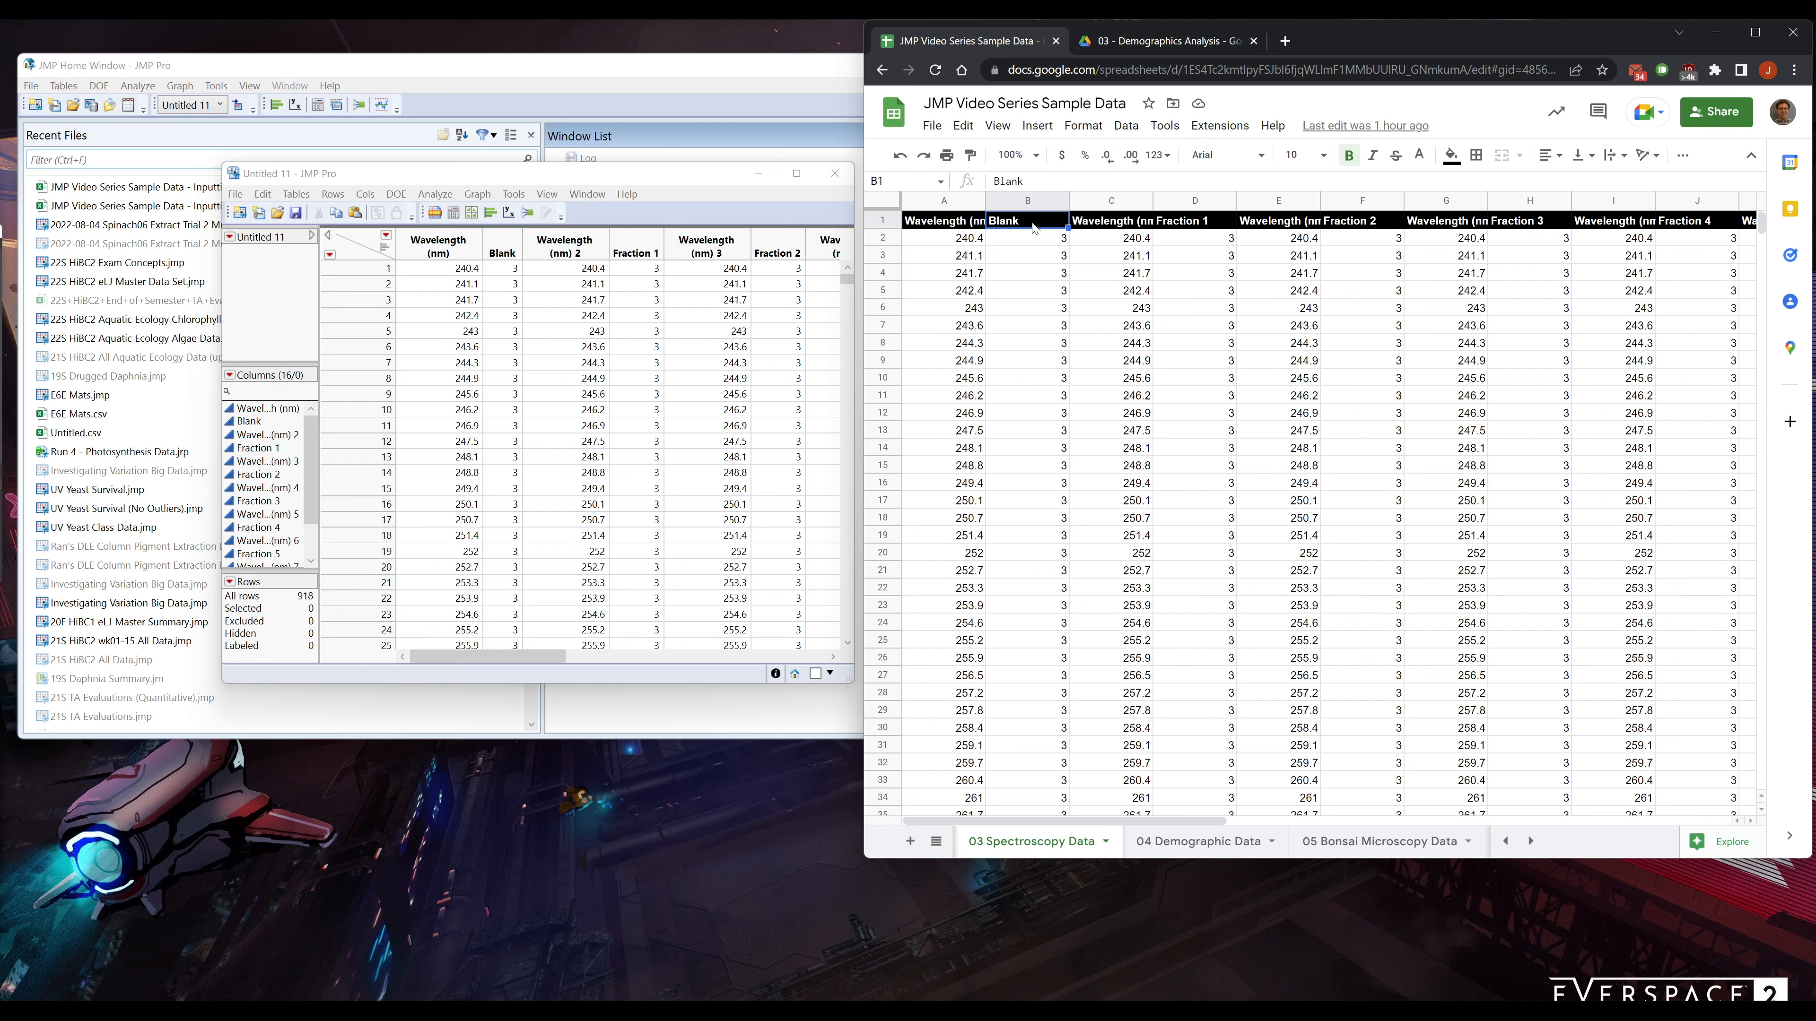
# Review the Fraction column headers across the spectroscopy sheet, through Fraction 7
pyautogui.click(1198, 226)
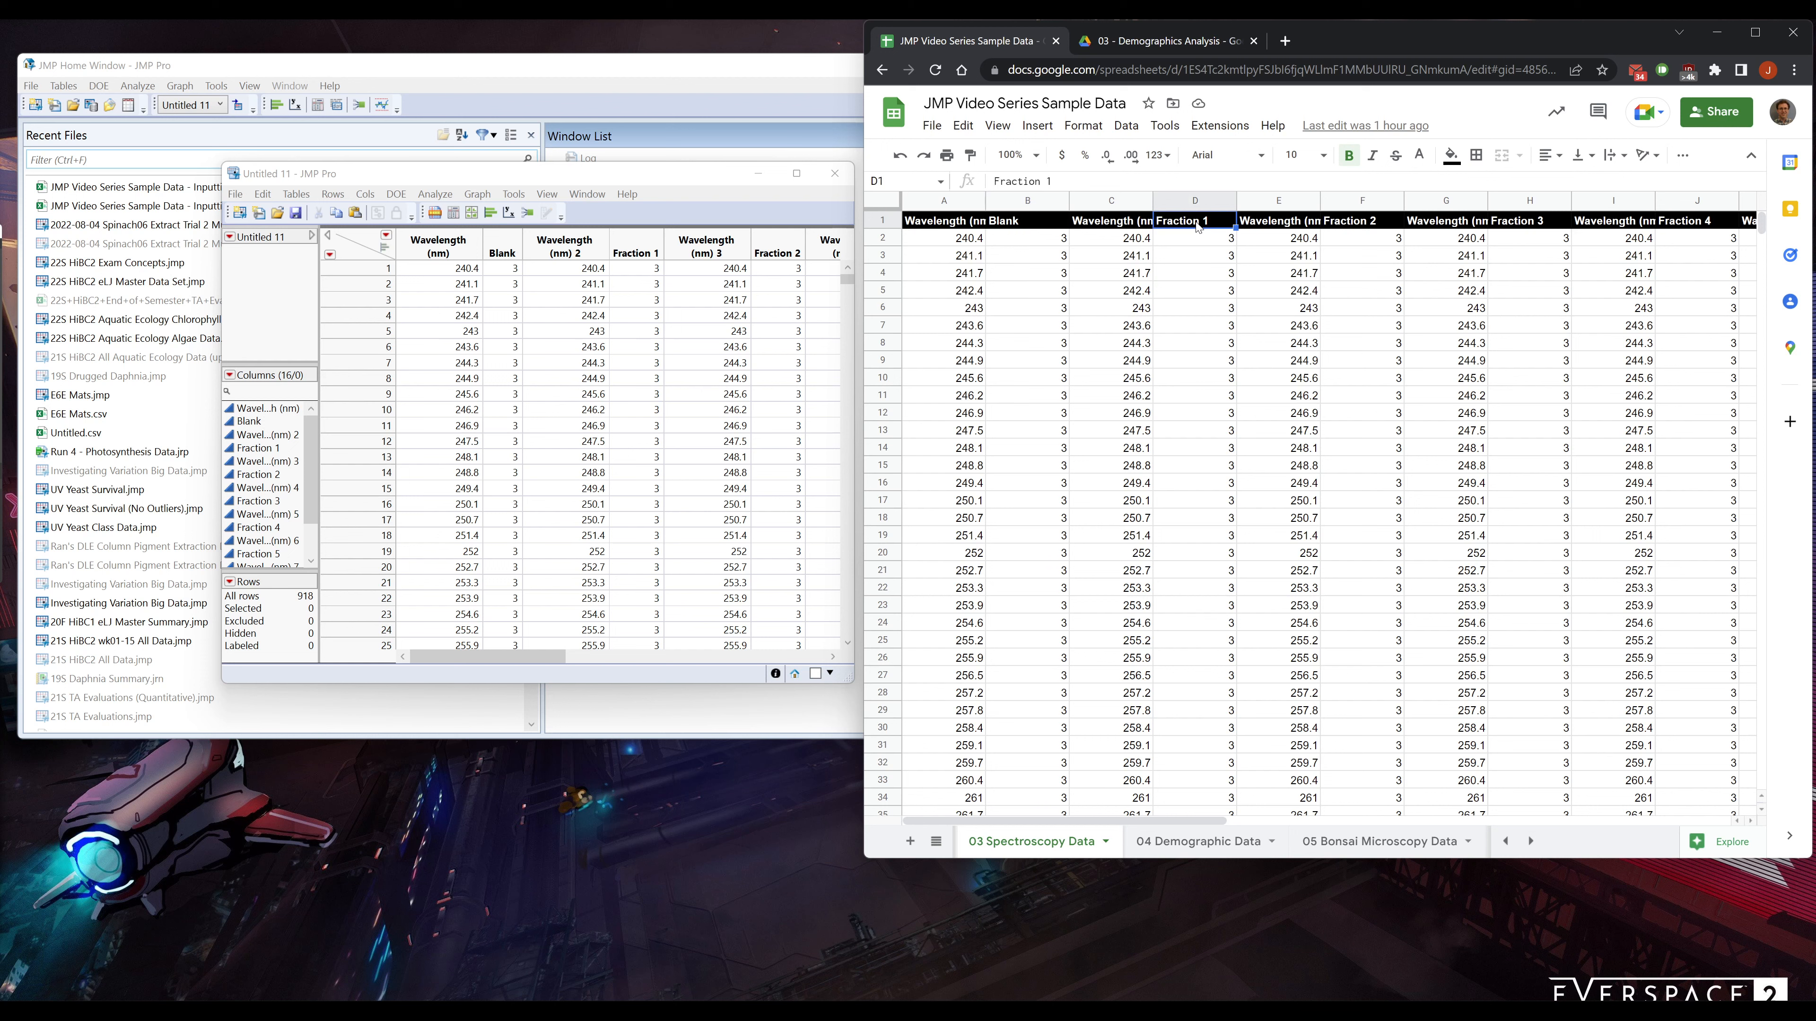
pyautogui.click(1364, 231)
pyautogui.click(1542, 222)
pyautogui.click(1709, 220)
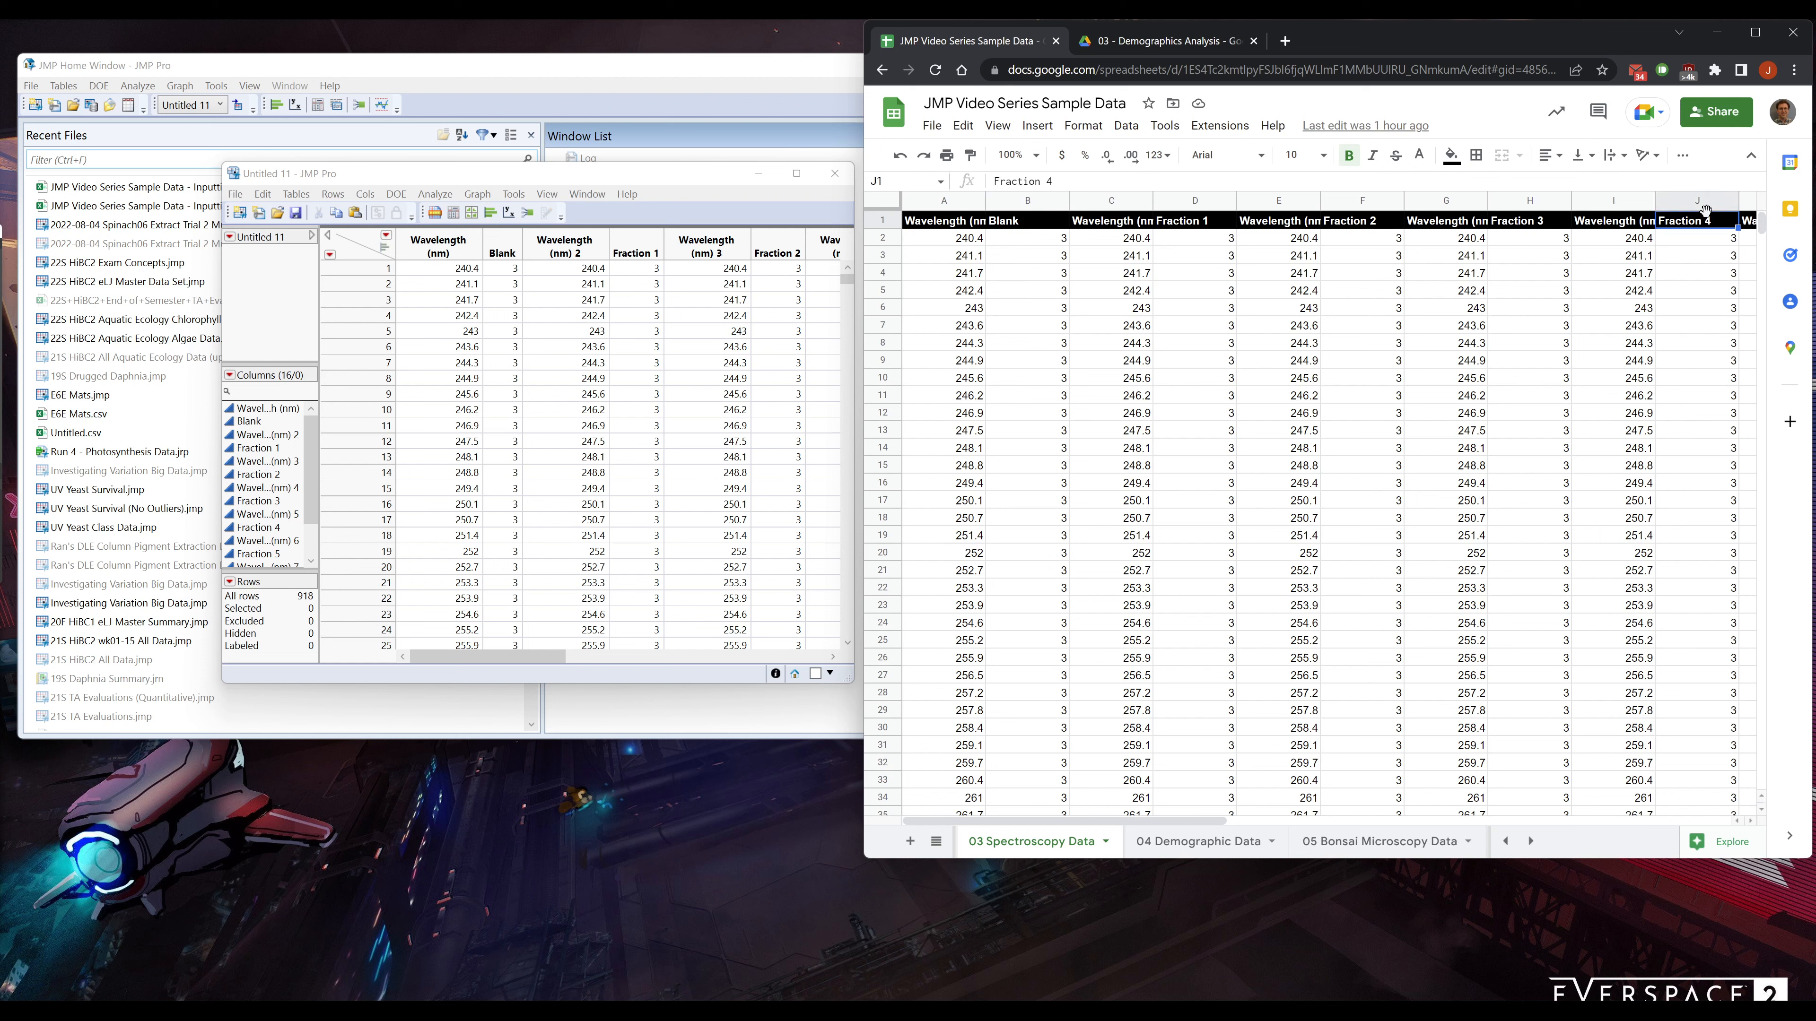
pyautogui.click(1205, 226)
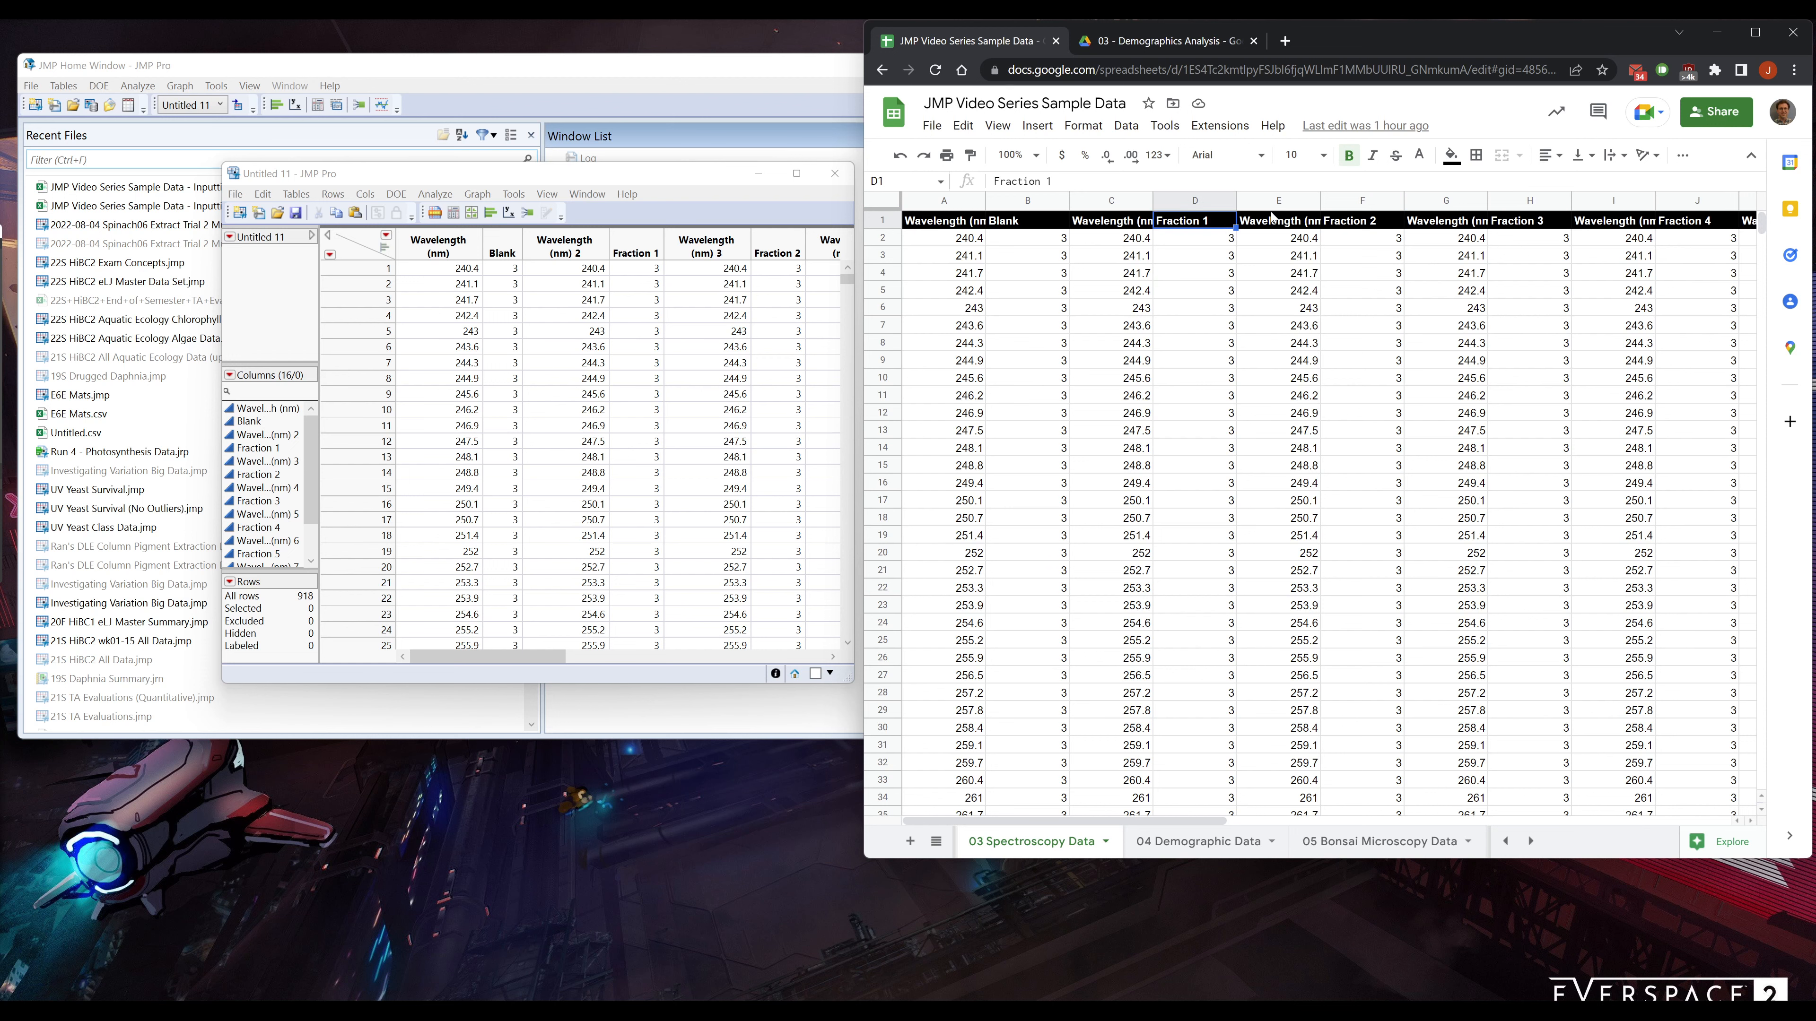
pyautogui.click(1378, 223)
pyautogui.click(1537, 222)
pyautogui.click(1702, 222)
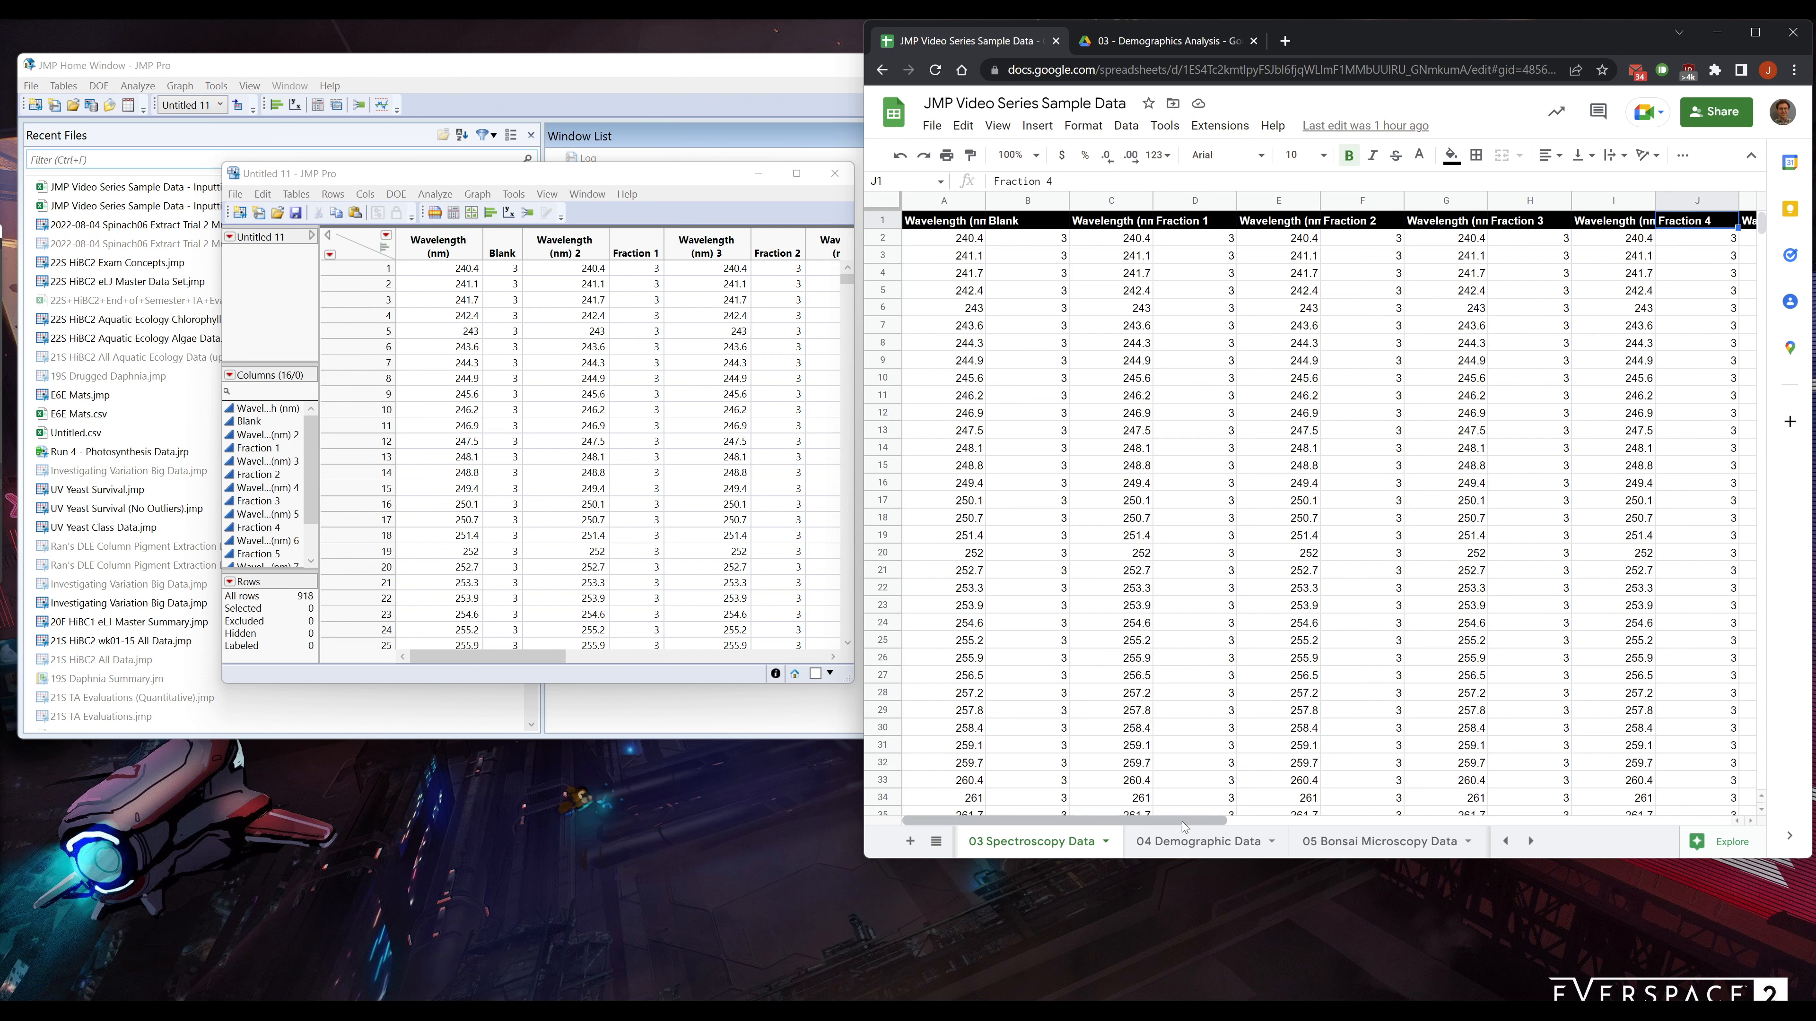
pyautogui.moveTo(1184, 828); pyautogui.dragTo(1457, 836)
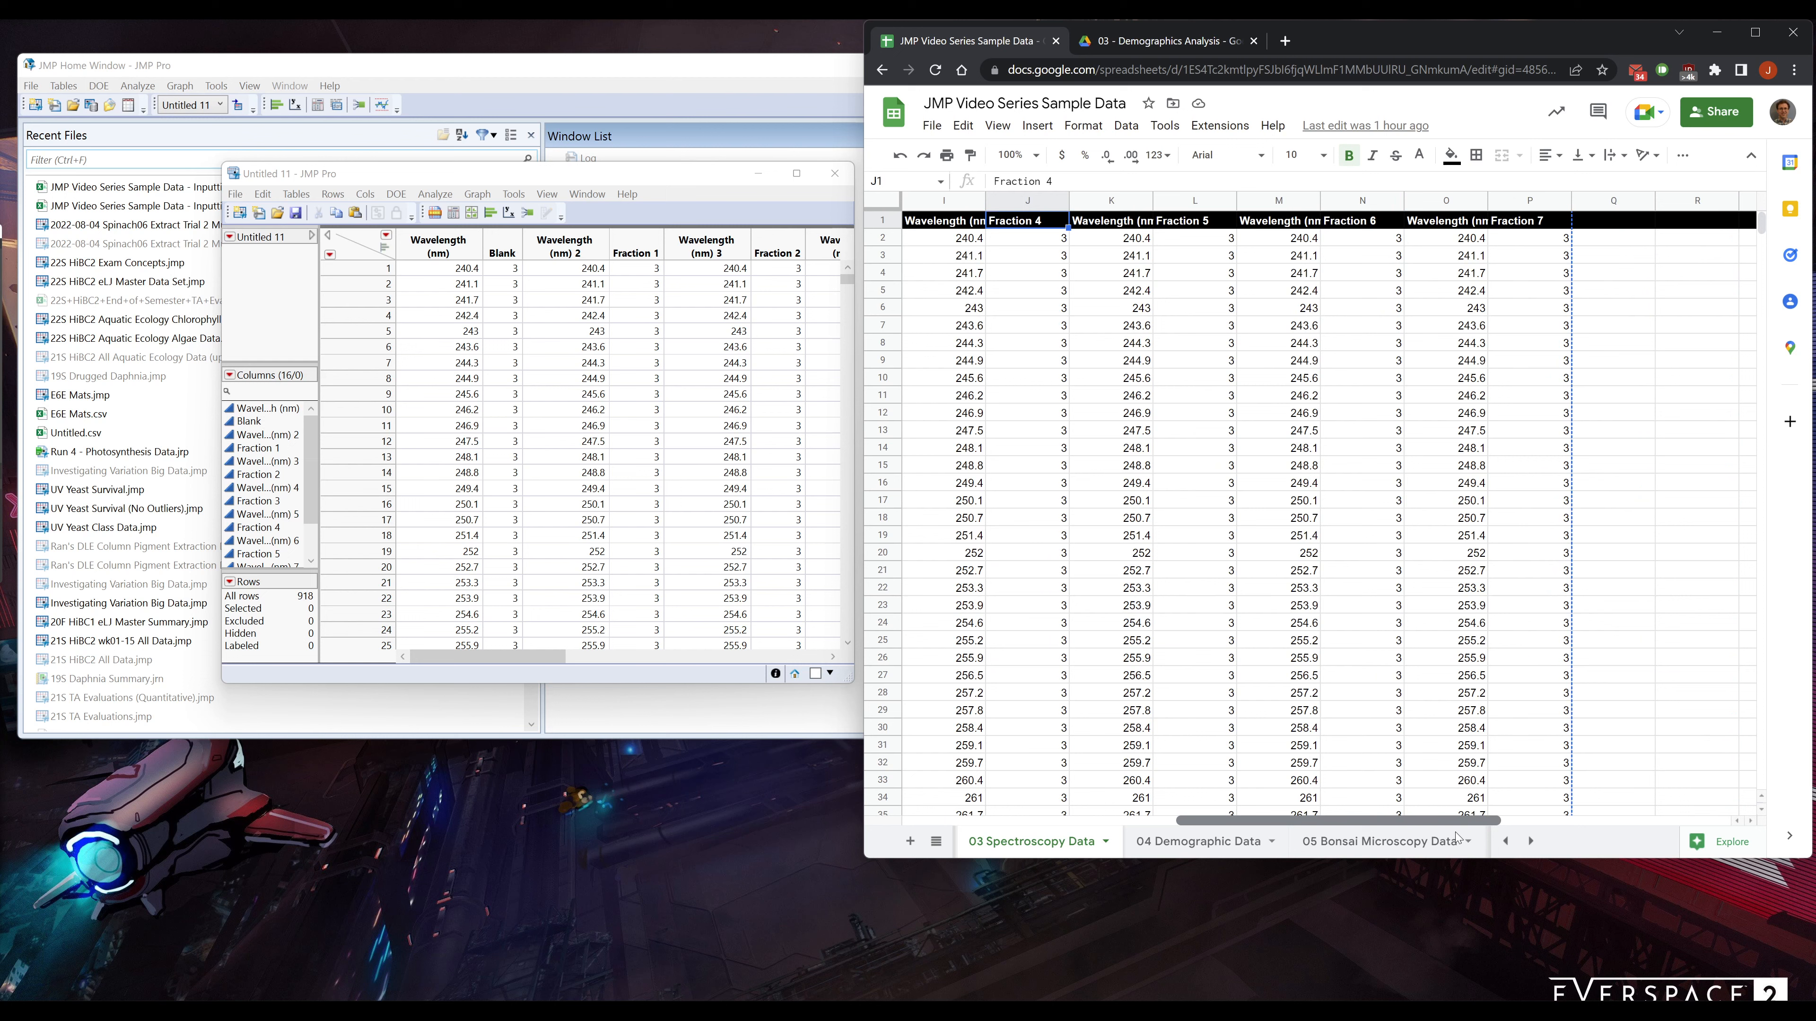
pyautogui.hscroll(-8, 1430, 833)
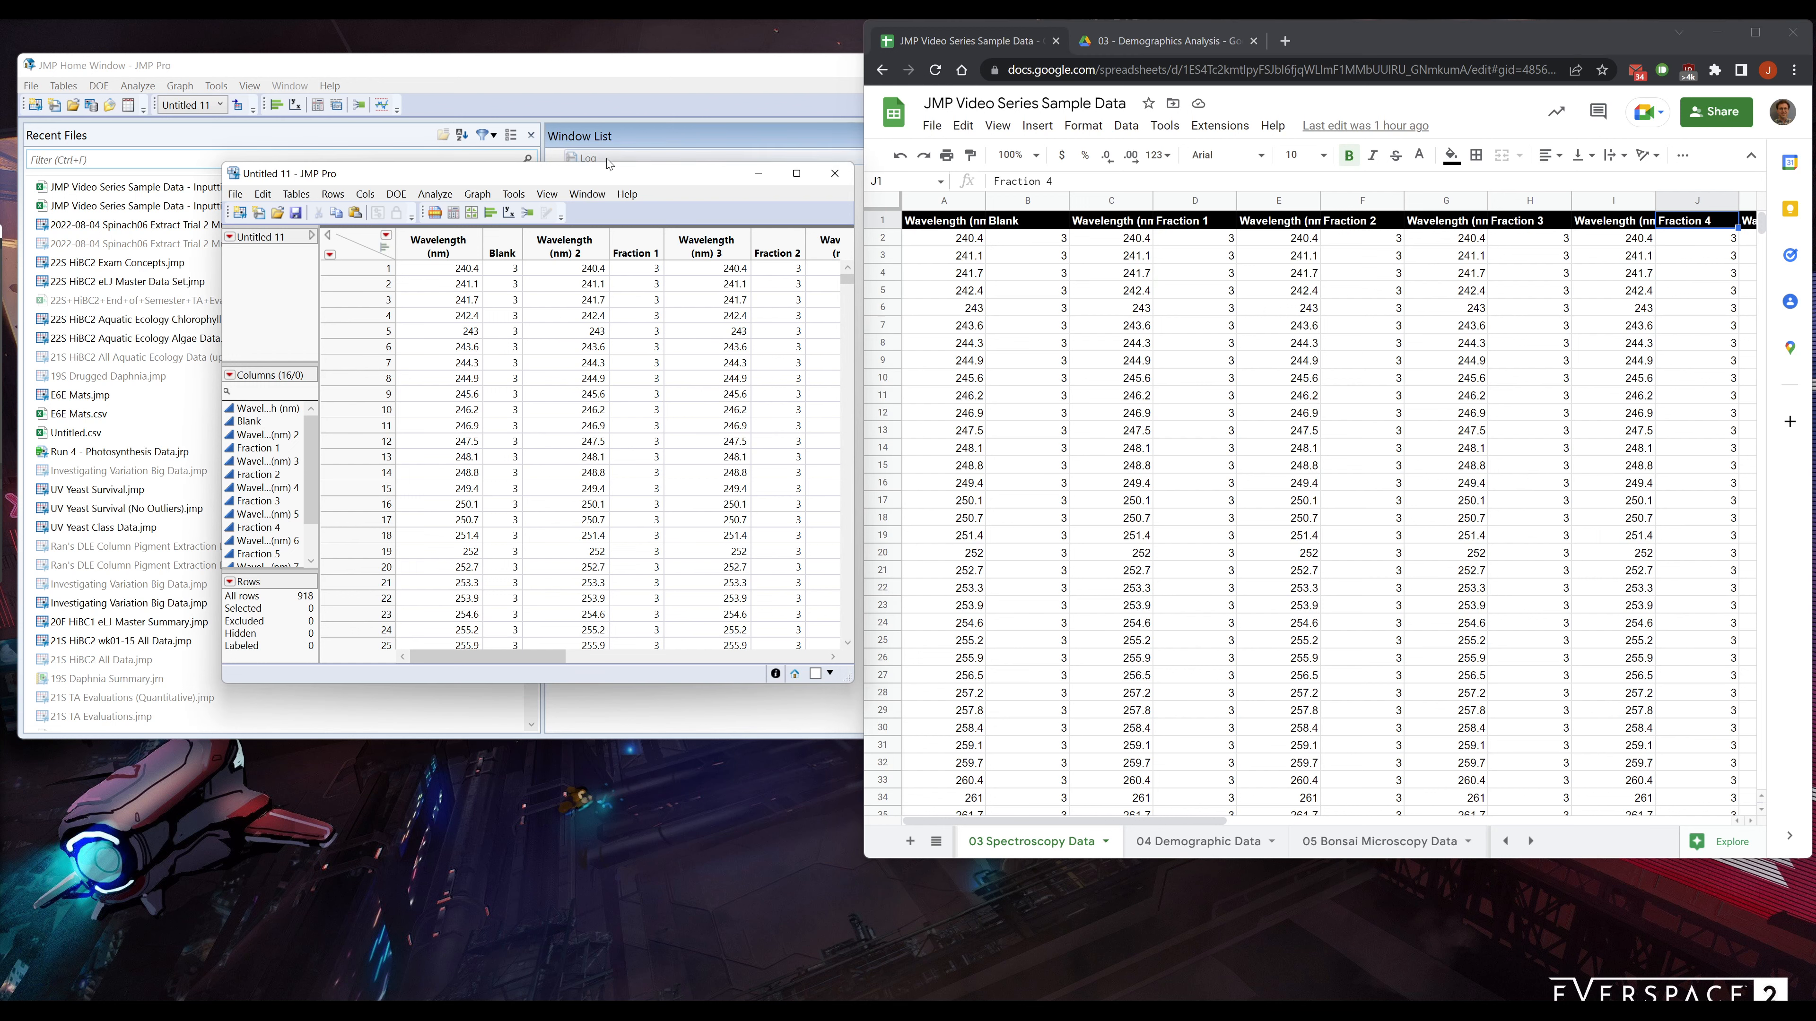
# Switch to JMP, move the home window lower, and close the Untitled 11 data table without saving it
pyautogui.click(532, 71)
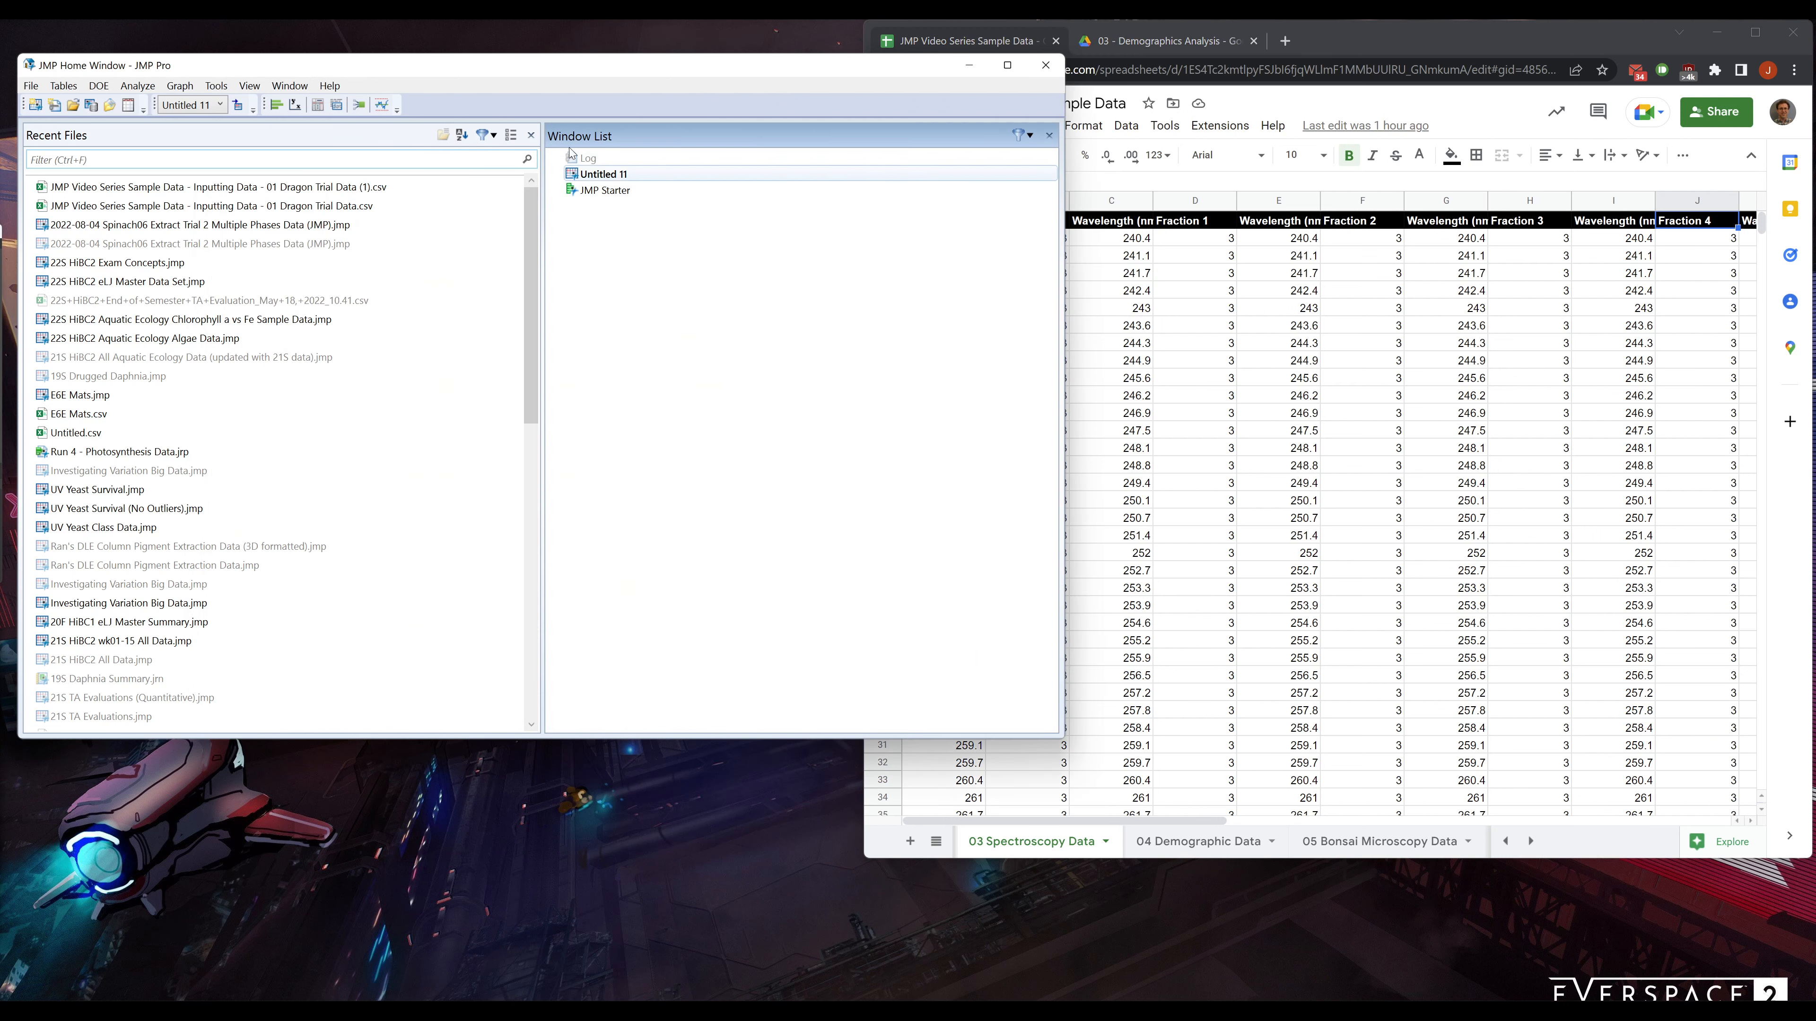
pyautogui.moveTo(588, 74); pyautogui.dragTo(619, 254)
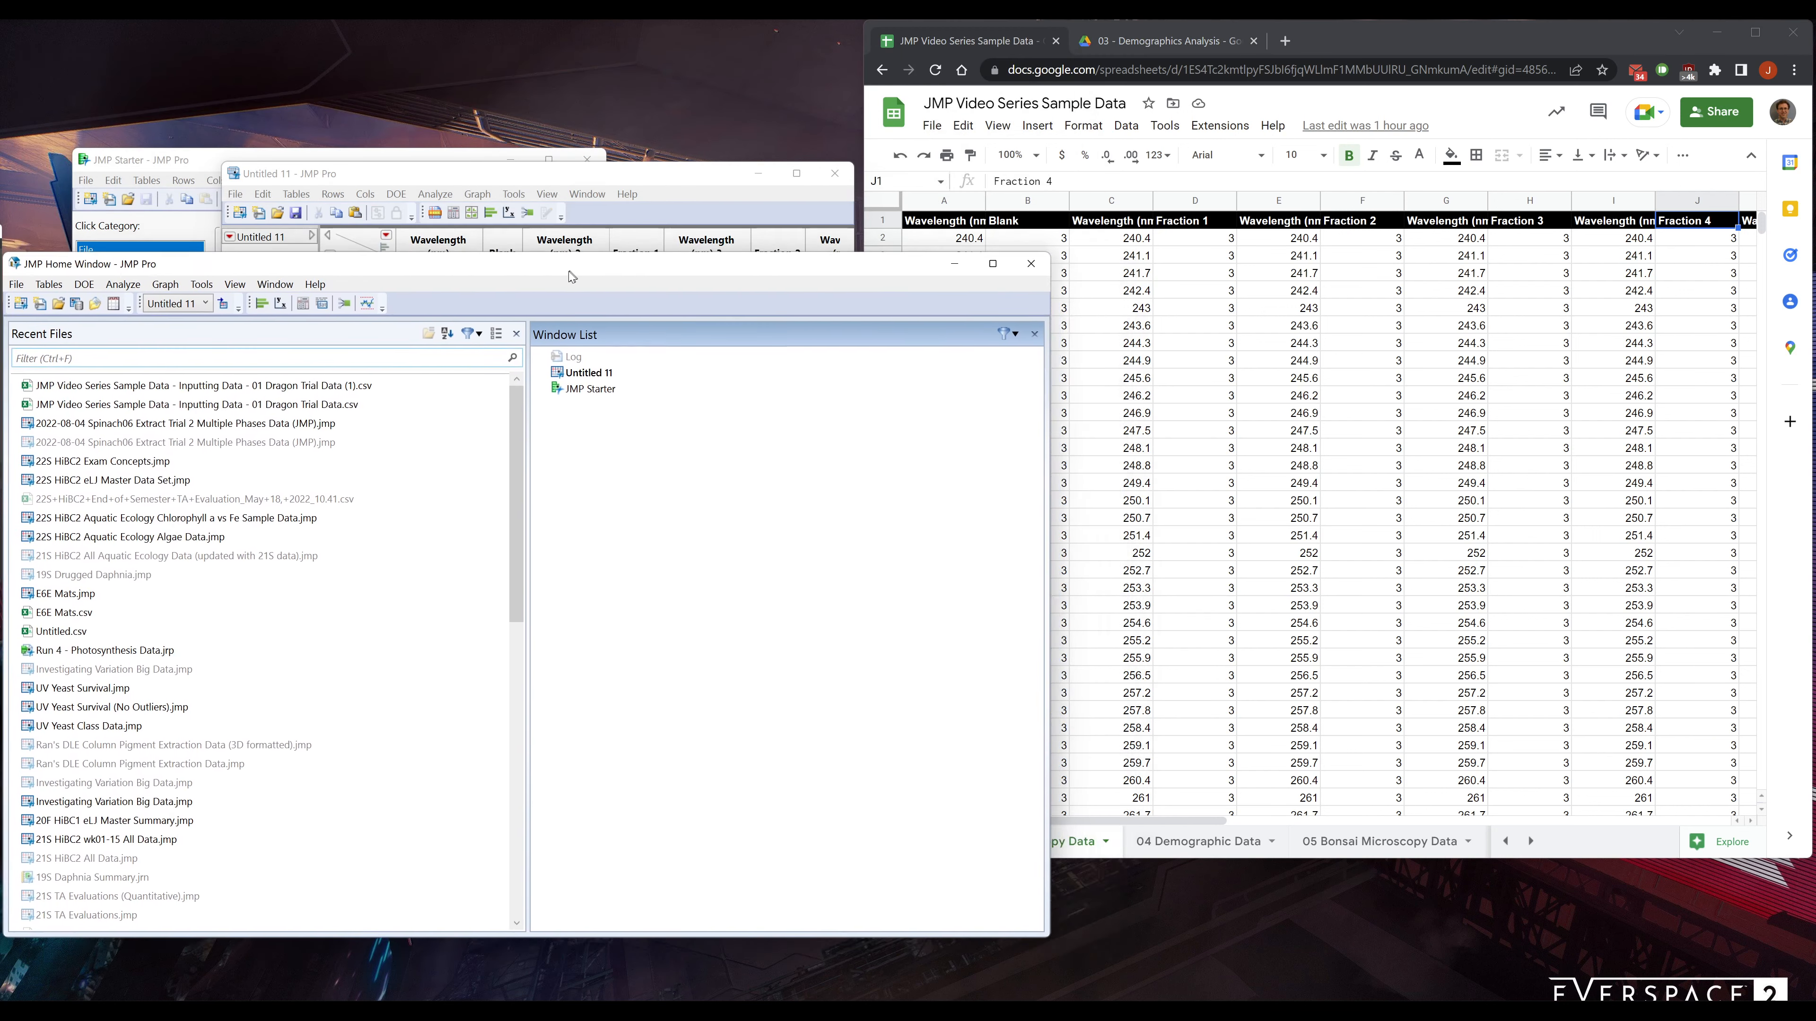
pyautogui.click(616, 176)
pyautogui.doubleClick(616, 176)
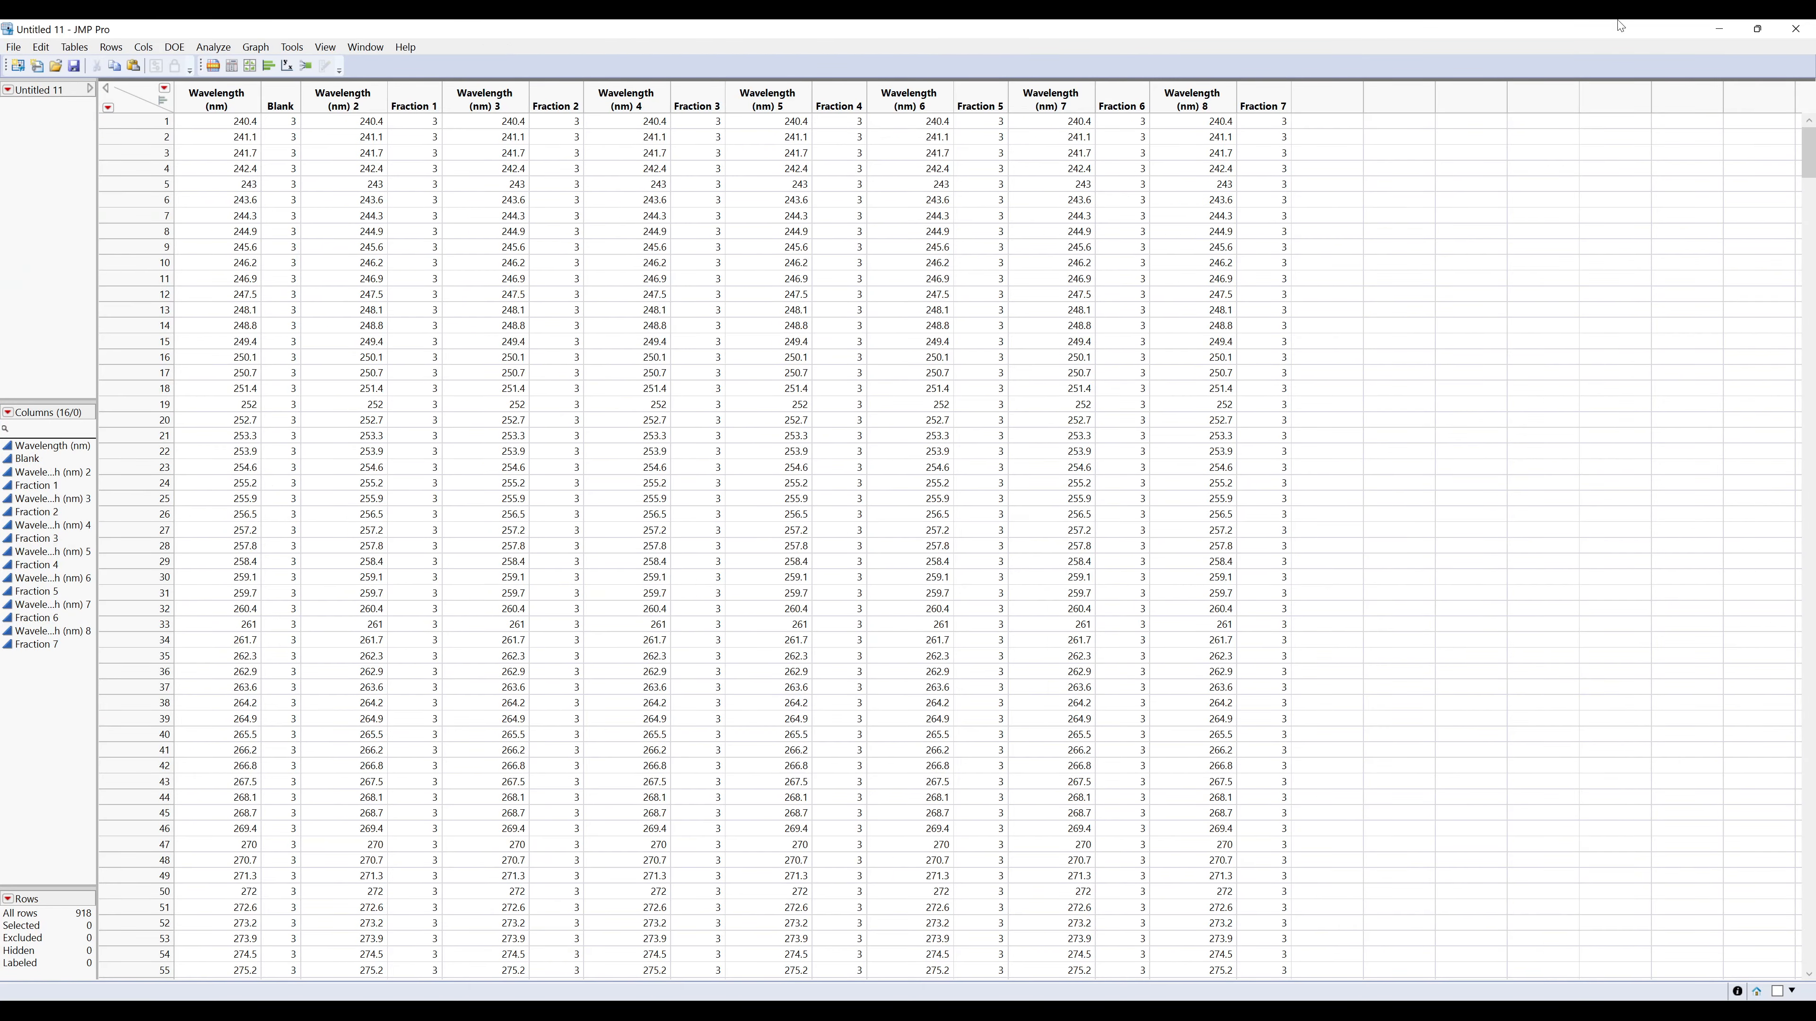
pyautogui.doubleClick(1492, 32)
pyautogui.click(841, 180)
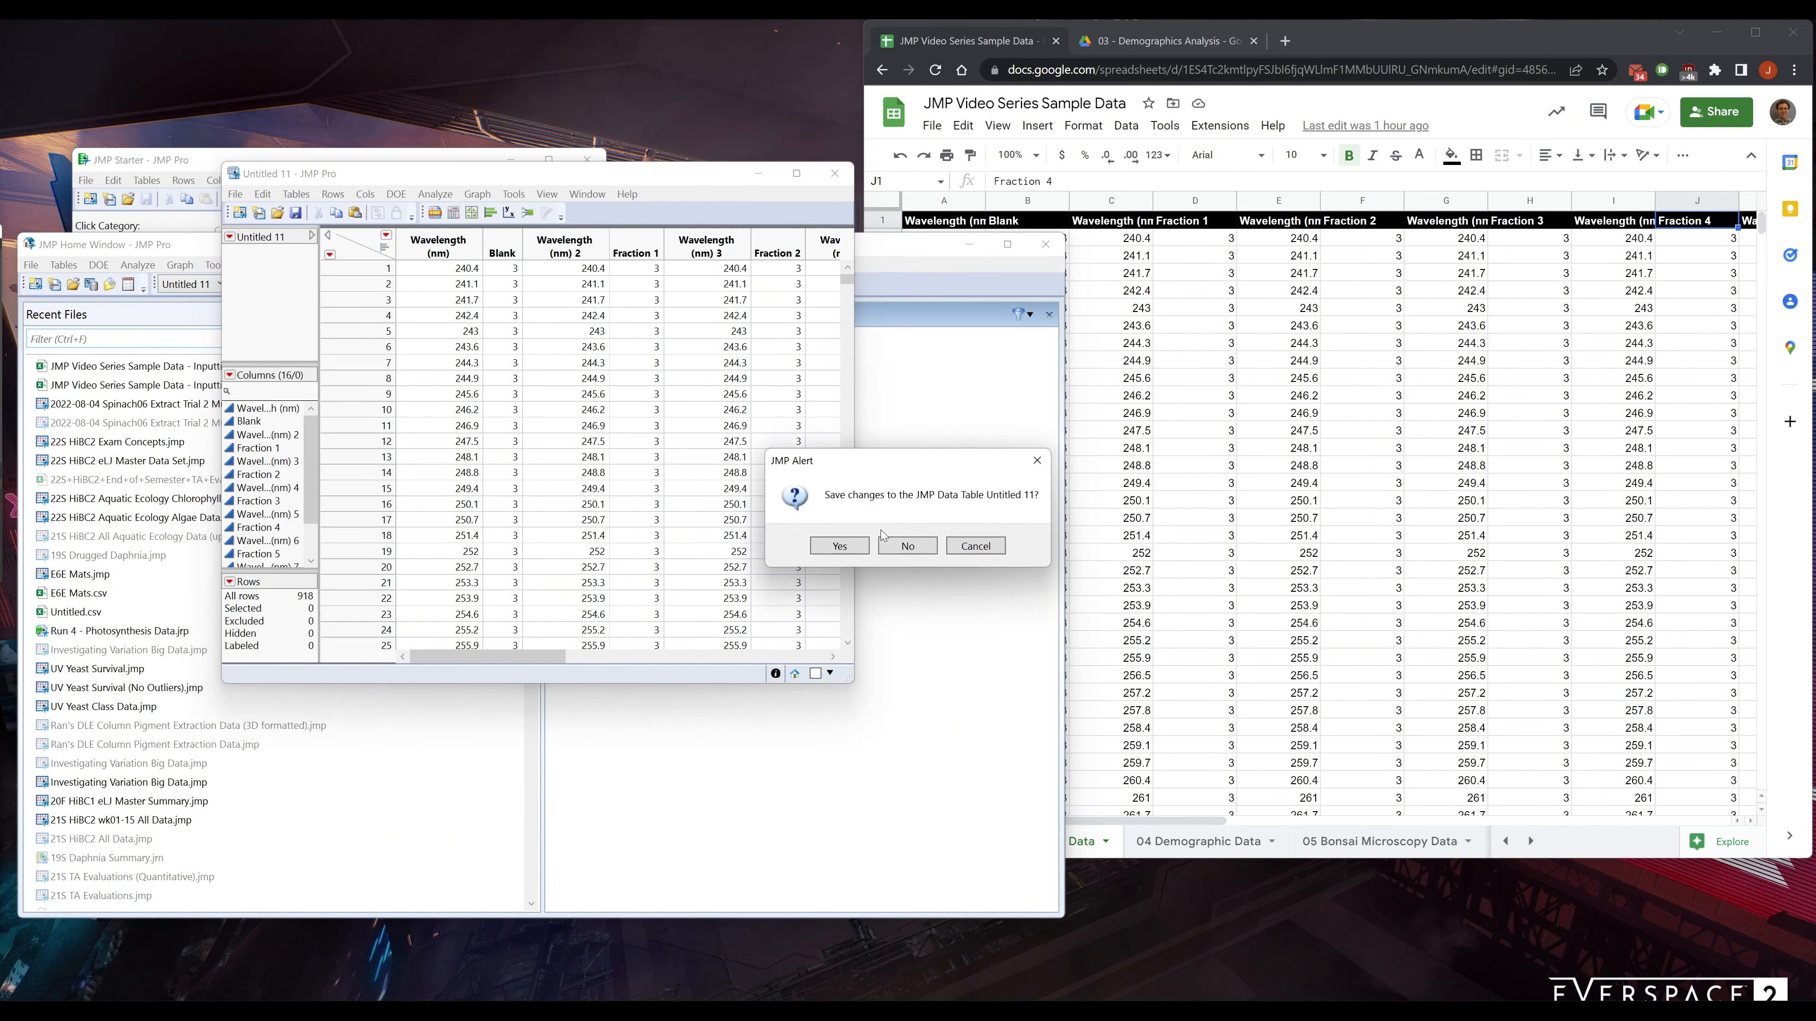
pyautogui.click(905, 548)
# Create a new JMP data table and copy all the data from the 03 Spectroscopy Data sheet
pyautogui.click(41, 289)
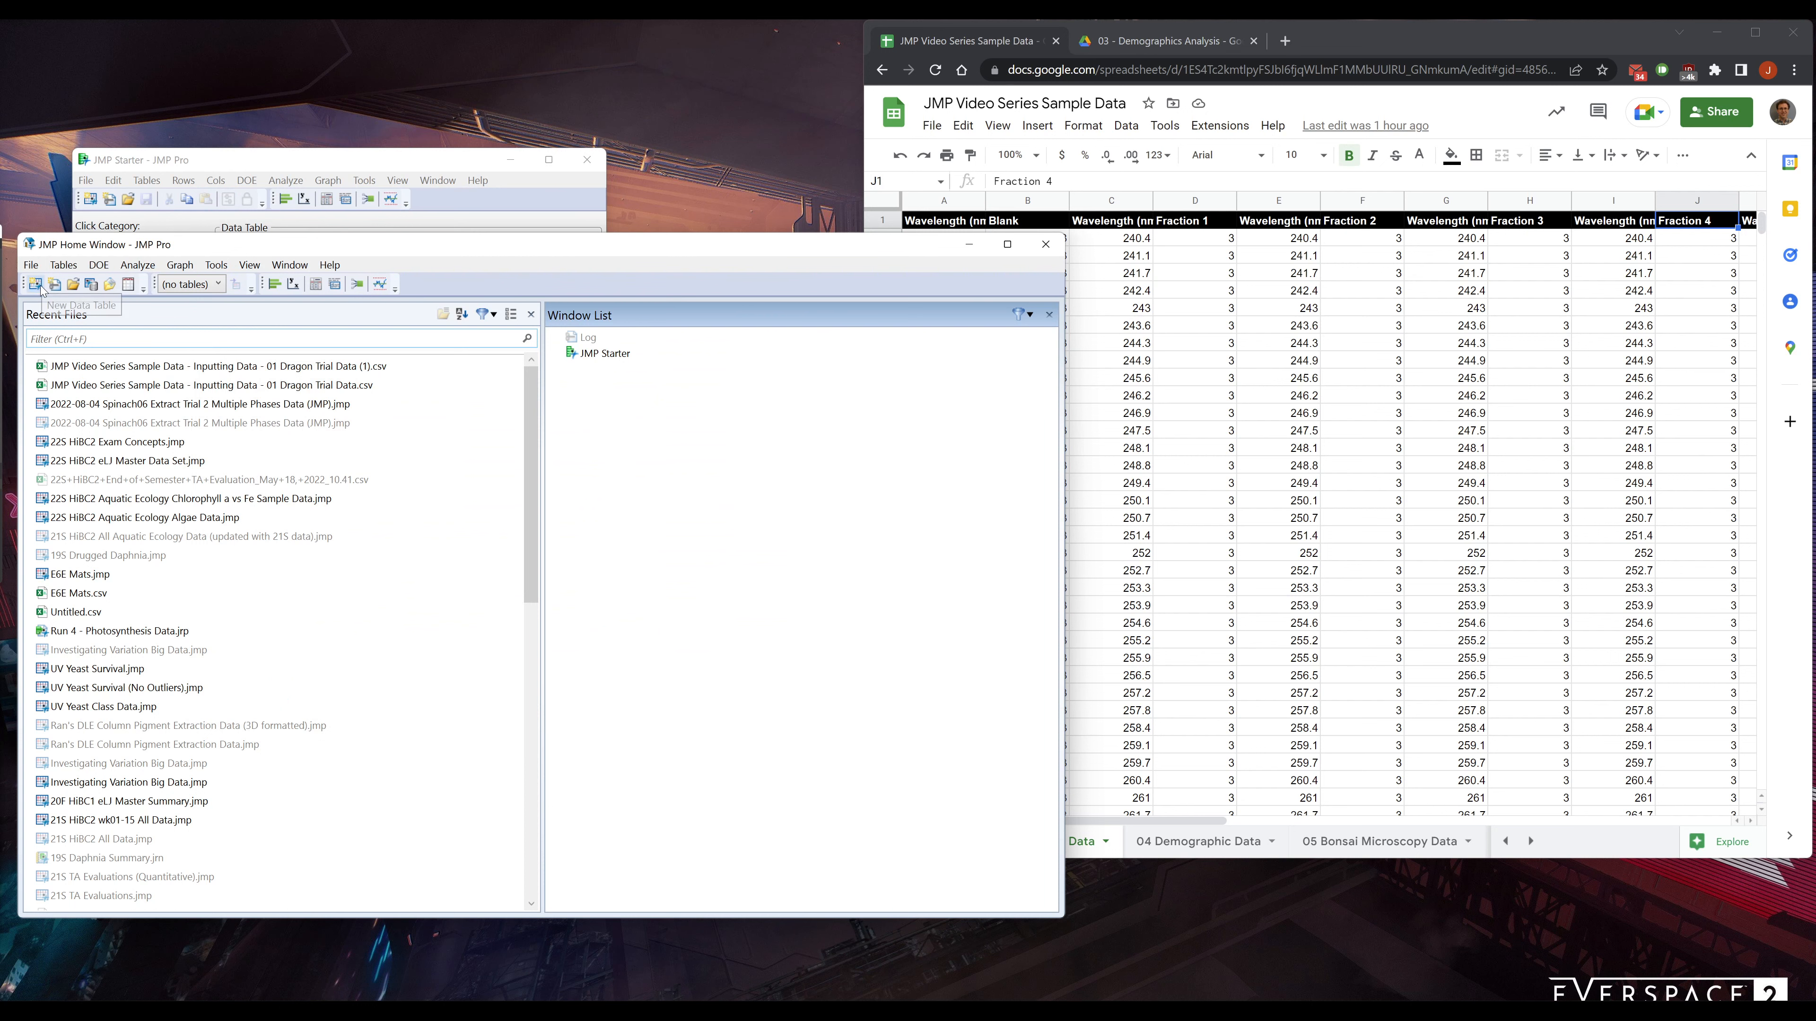
pyautogui.click(1111, 243)
pyautogui.hotkey('ctrl', 'a')
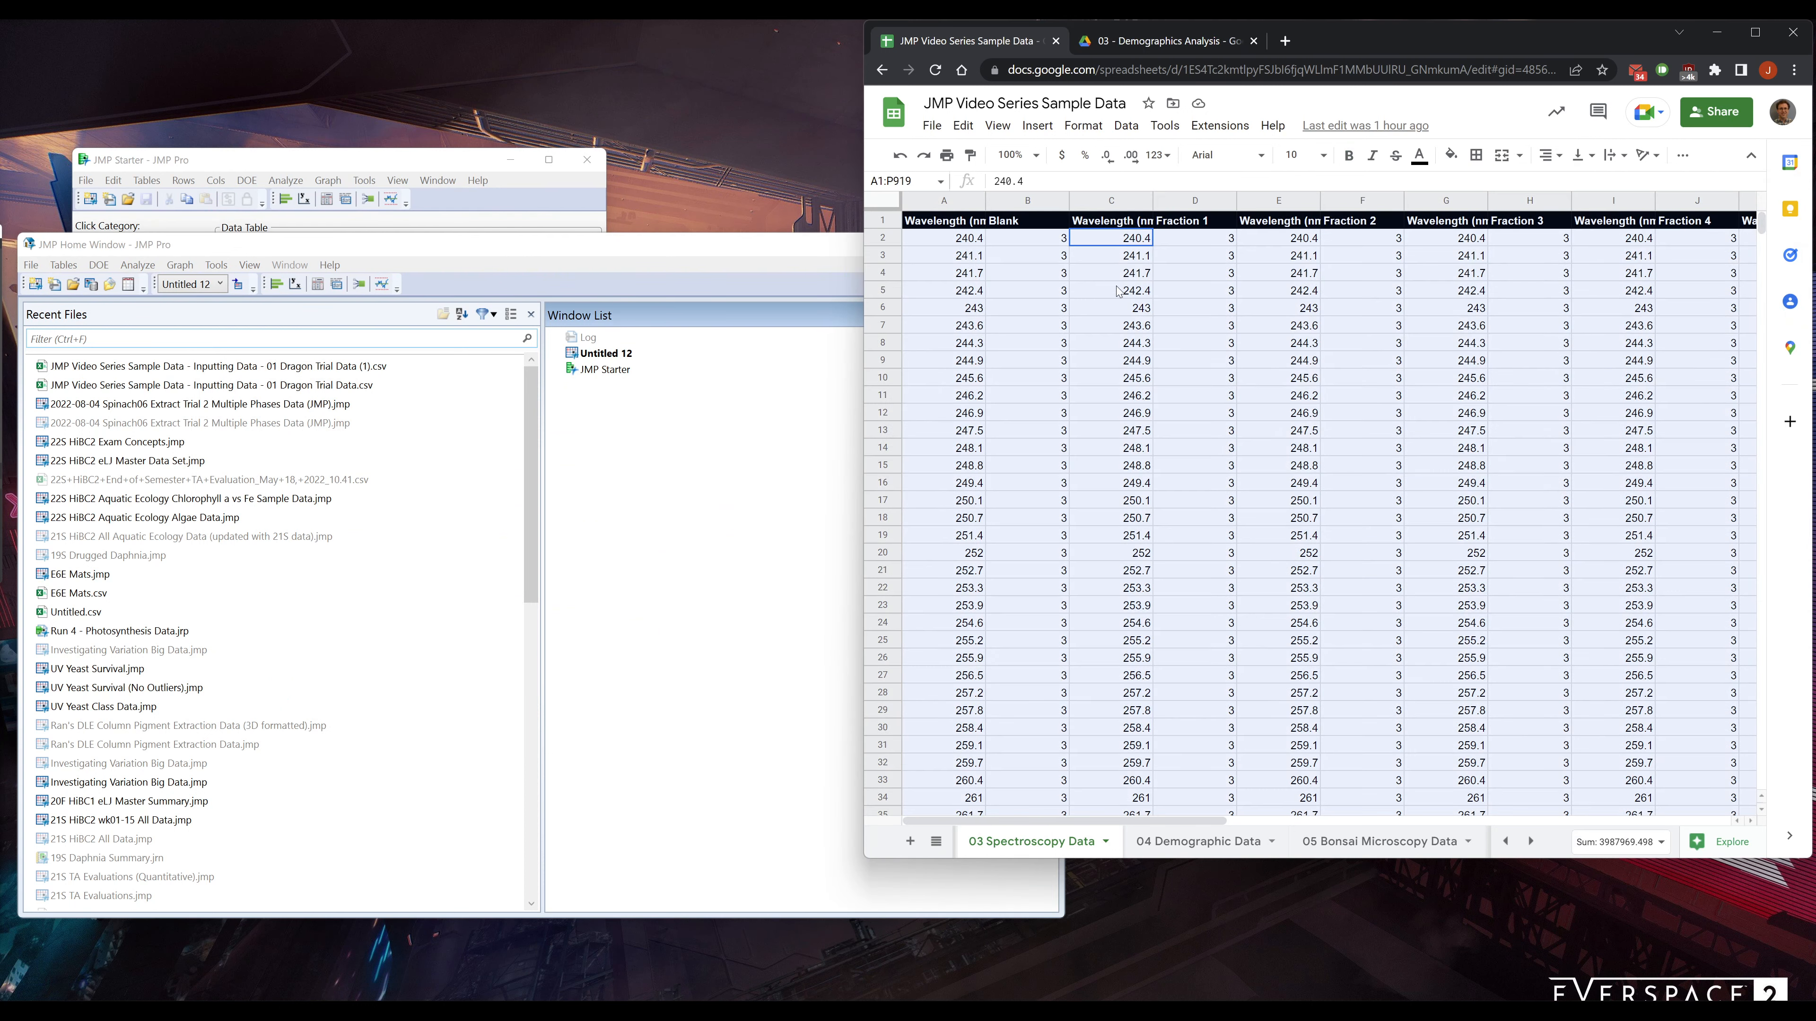
# Move the new empty data table clear of the spreadsheet and paste the copied data into it with its column names
pyautogui.moveTo(736, 967)
pyautogui.click(930, 918)
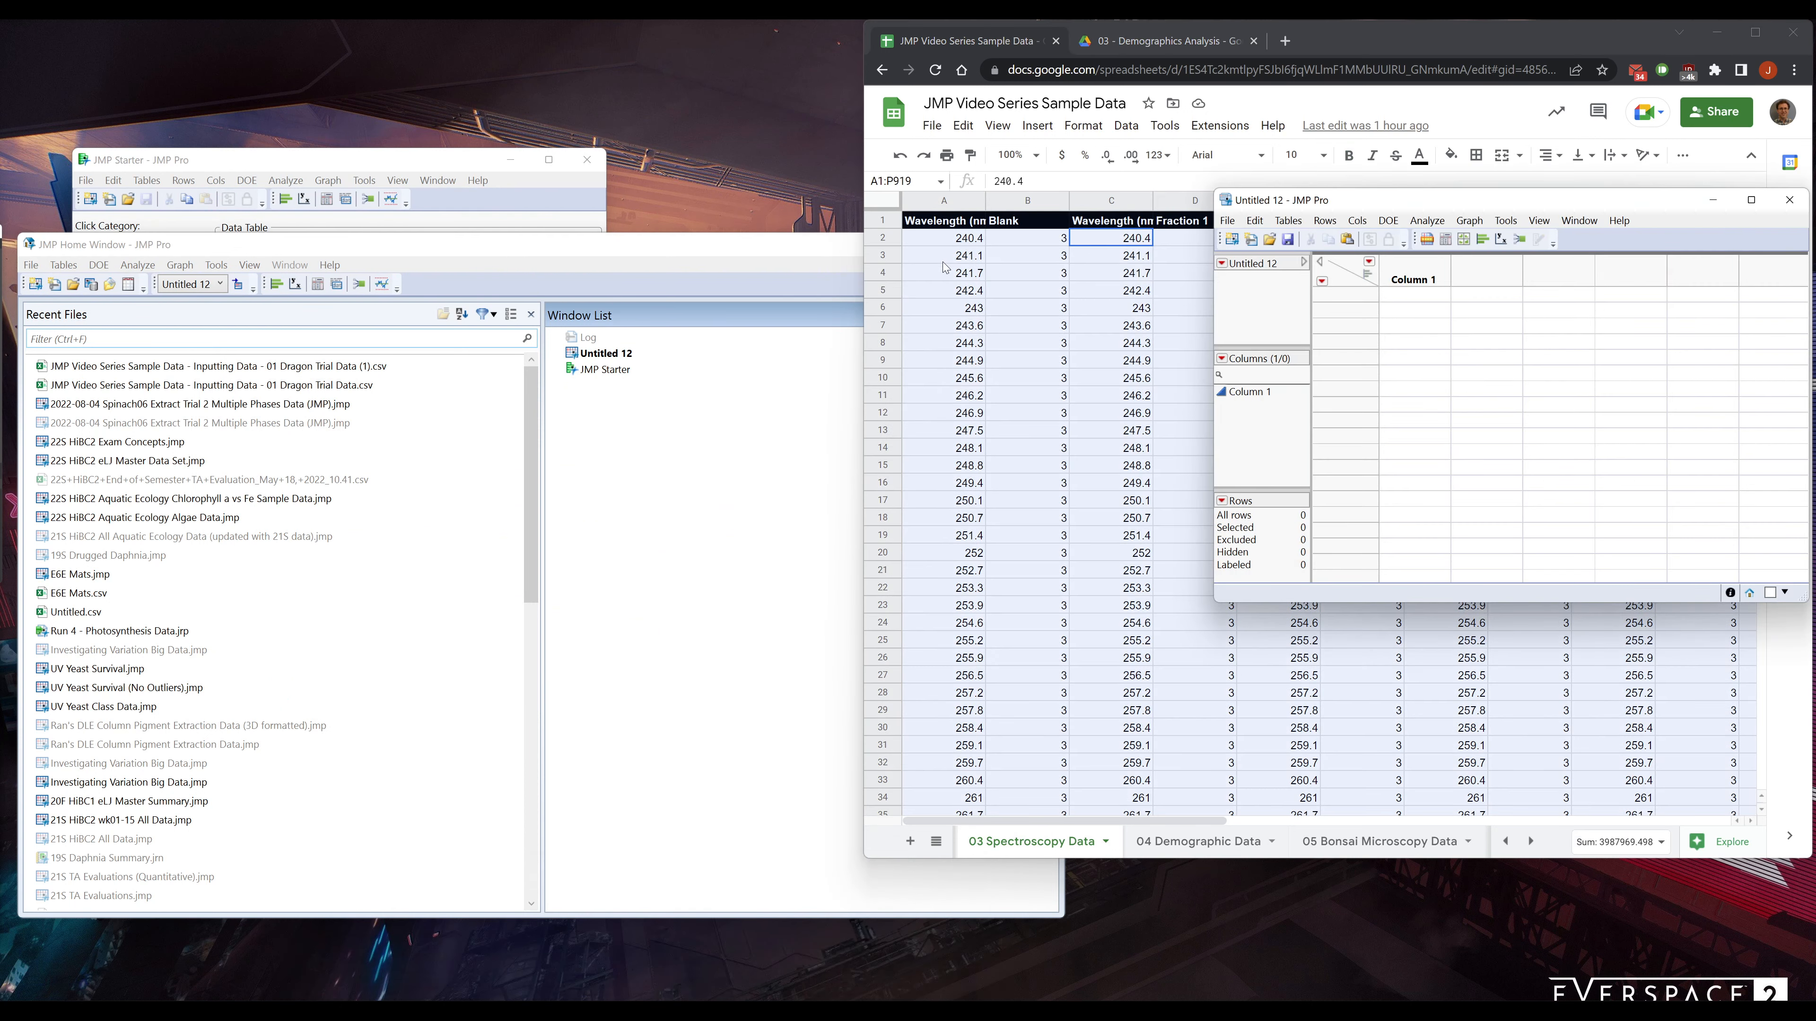
pyautogui.moveTo(1383, 195); pyautogui.dragTo(596, 247)
pyautogui.click(606, 316)
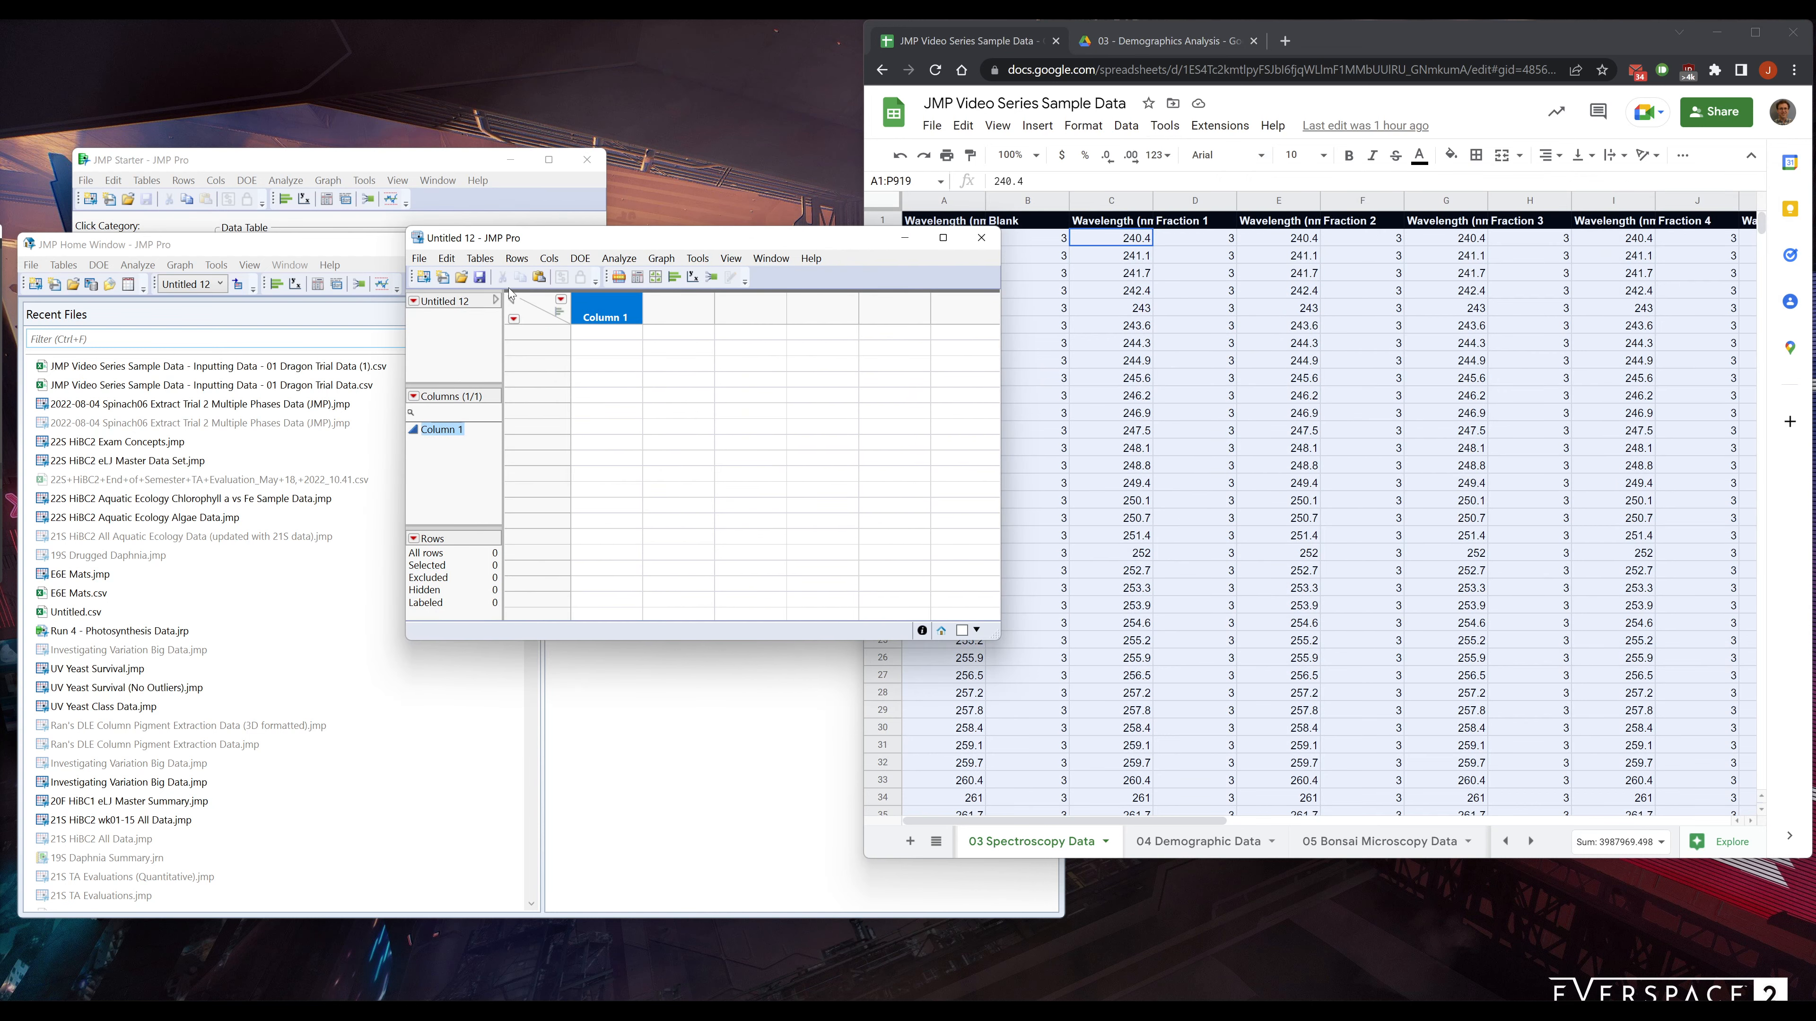
pyautogui.click(446, 258)
pyautogui.click(525, 444)
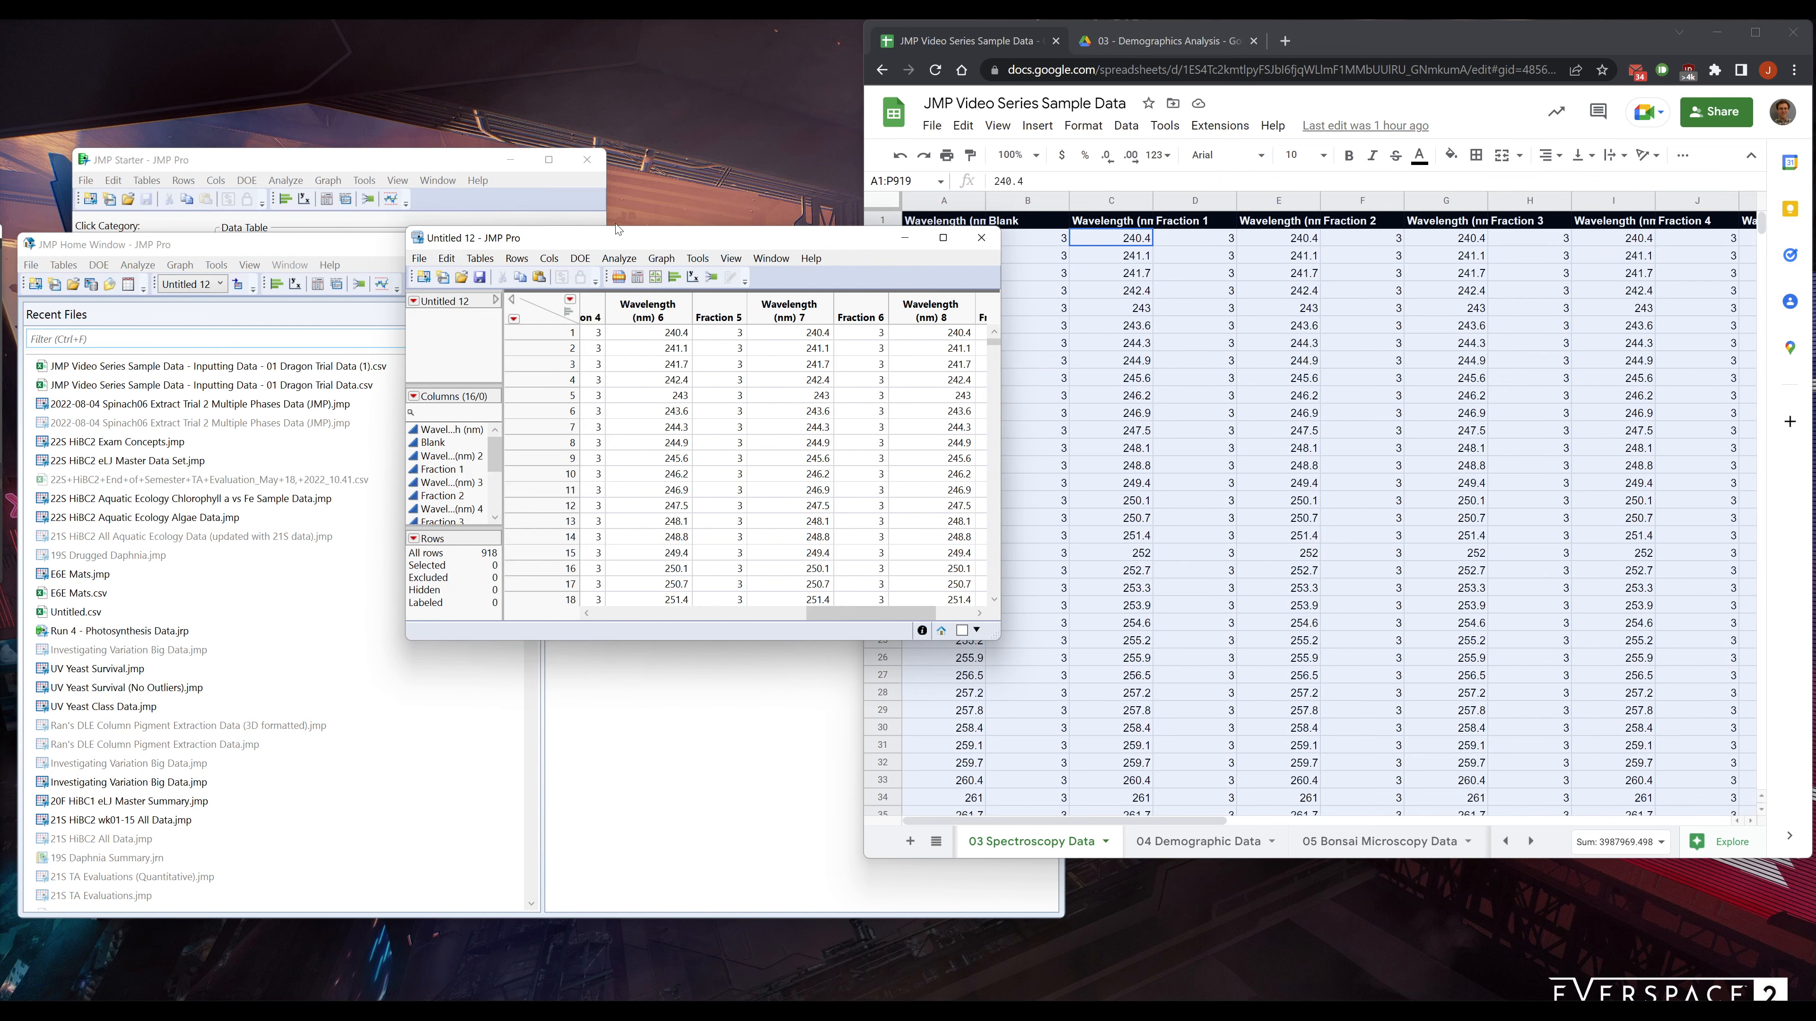
# Examine the repeated Wavelength (nm) columns at the start of the pasted data table
pyautogui.moveTo(367, 169); pyautogui.dragTo(338, 257)
pyautogui.click(579, 453)
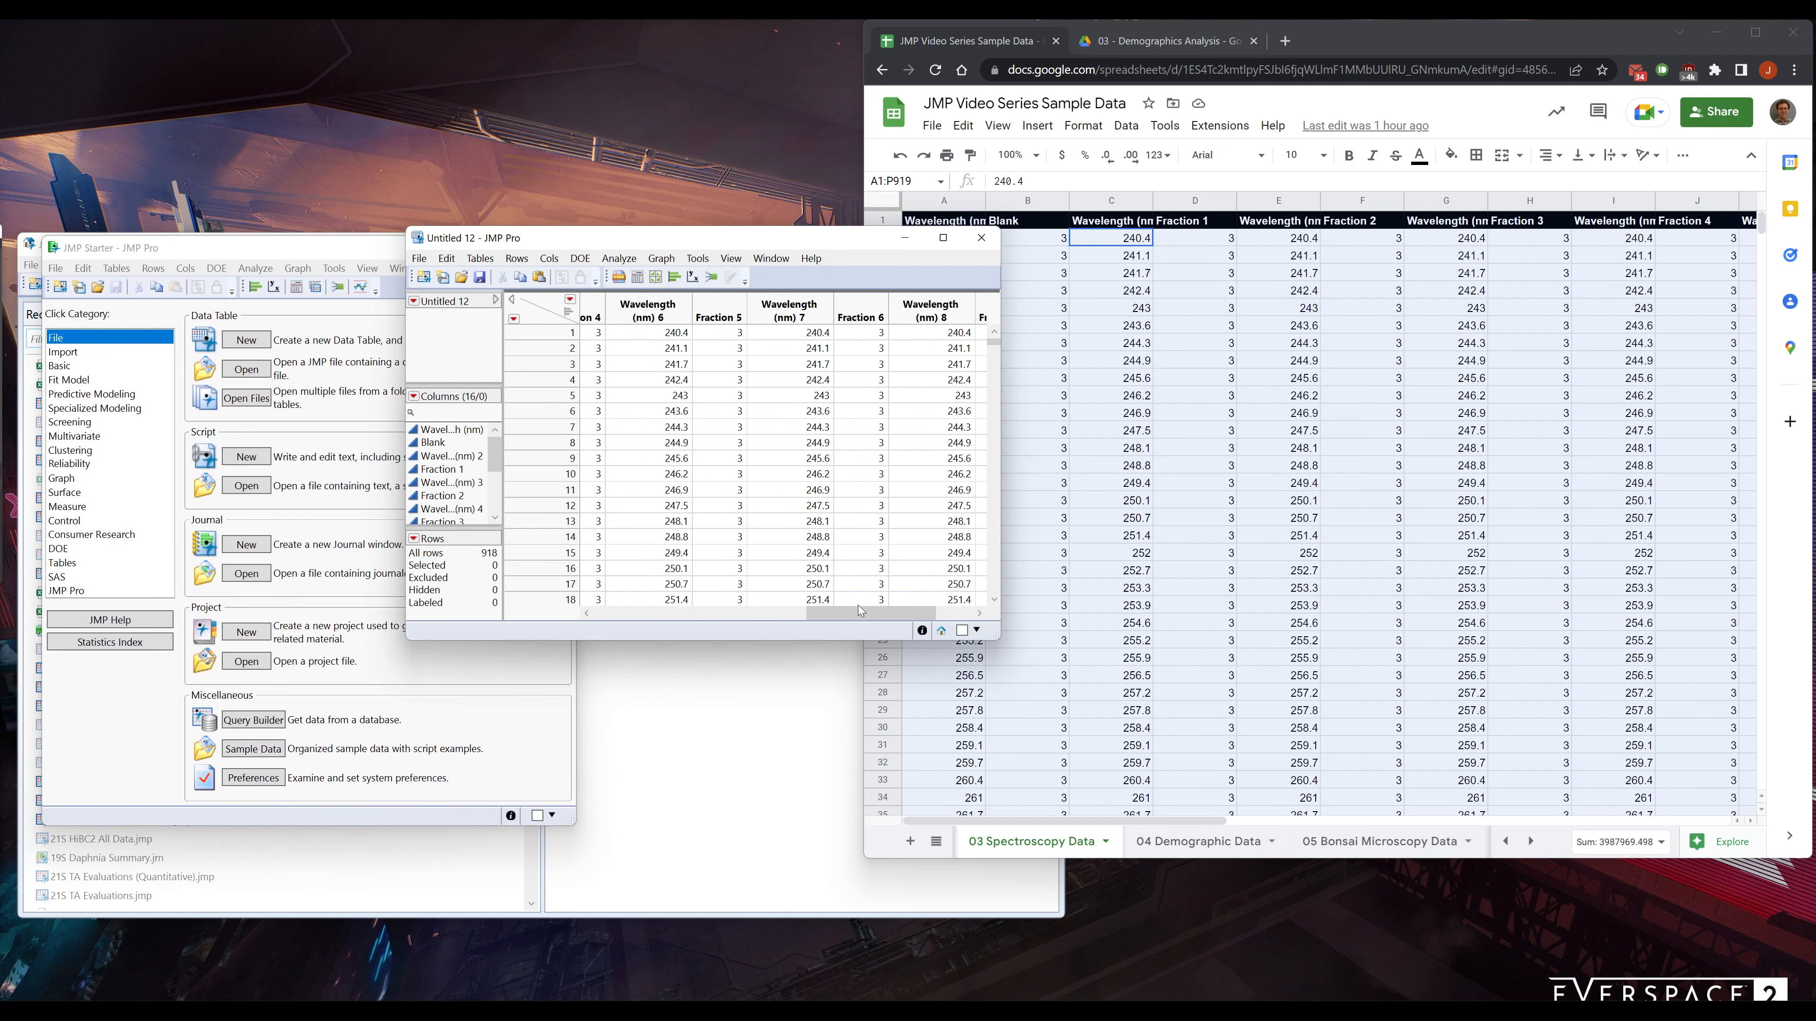
pyautogui.moveTo(859, 610); pyautogui.dragTo(537, 589)
pyautogui.click(622, 309)
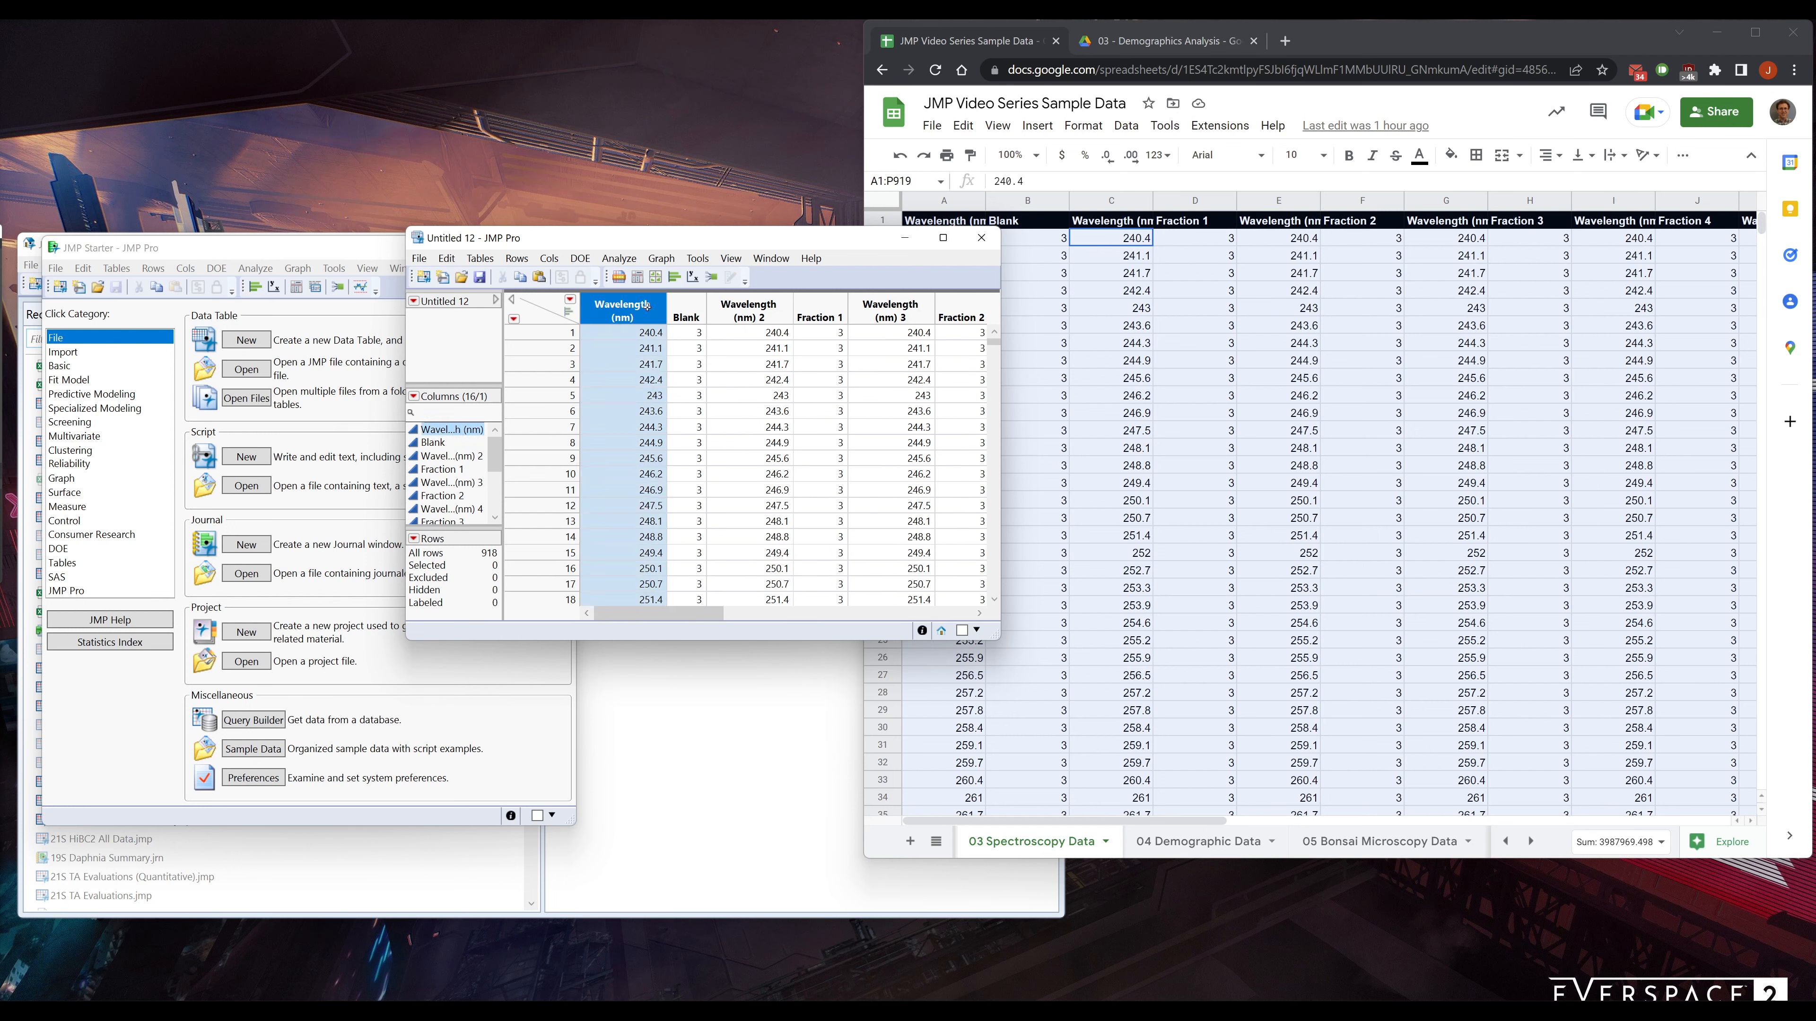
pyautogui.click(748, 309)
pyautogui.click(892, 309)
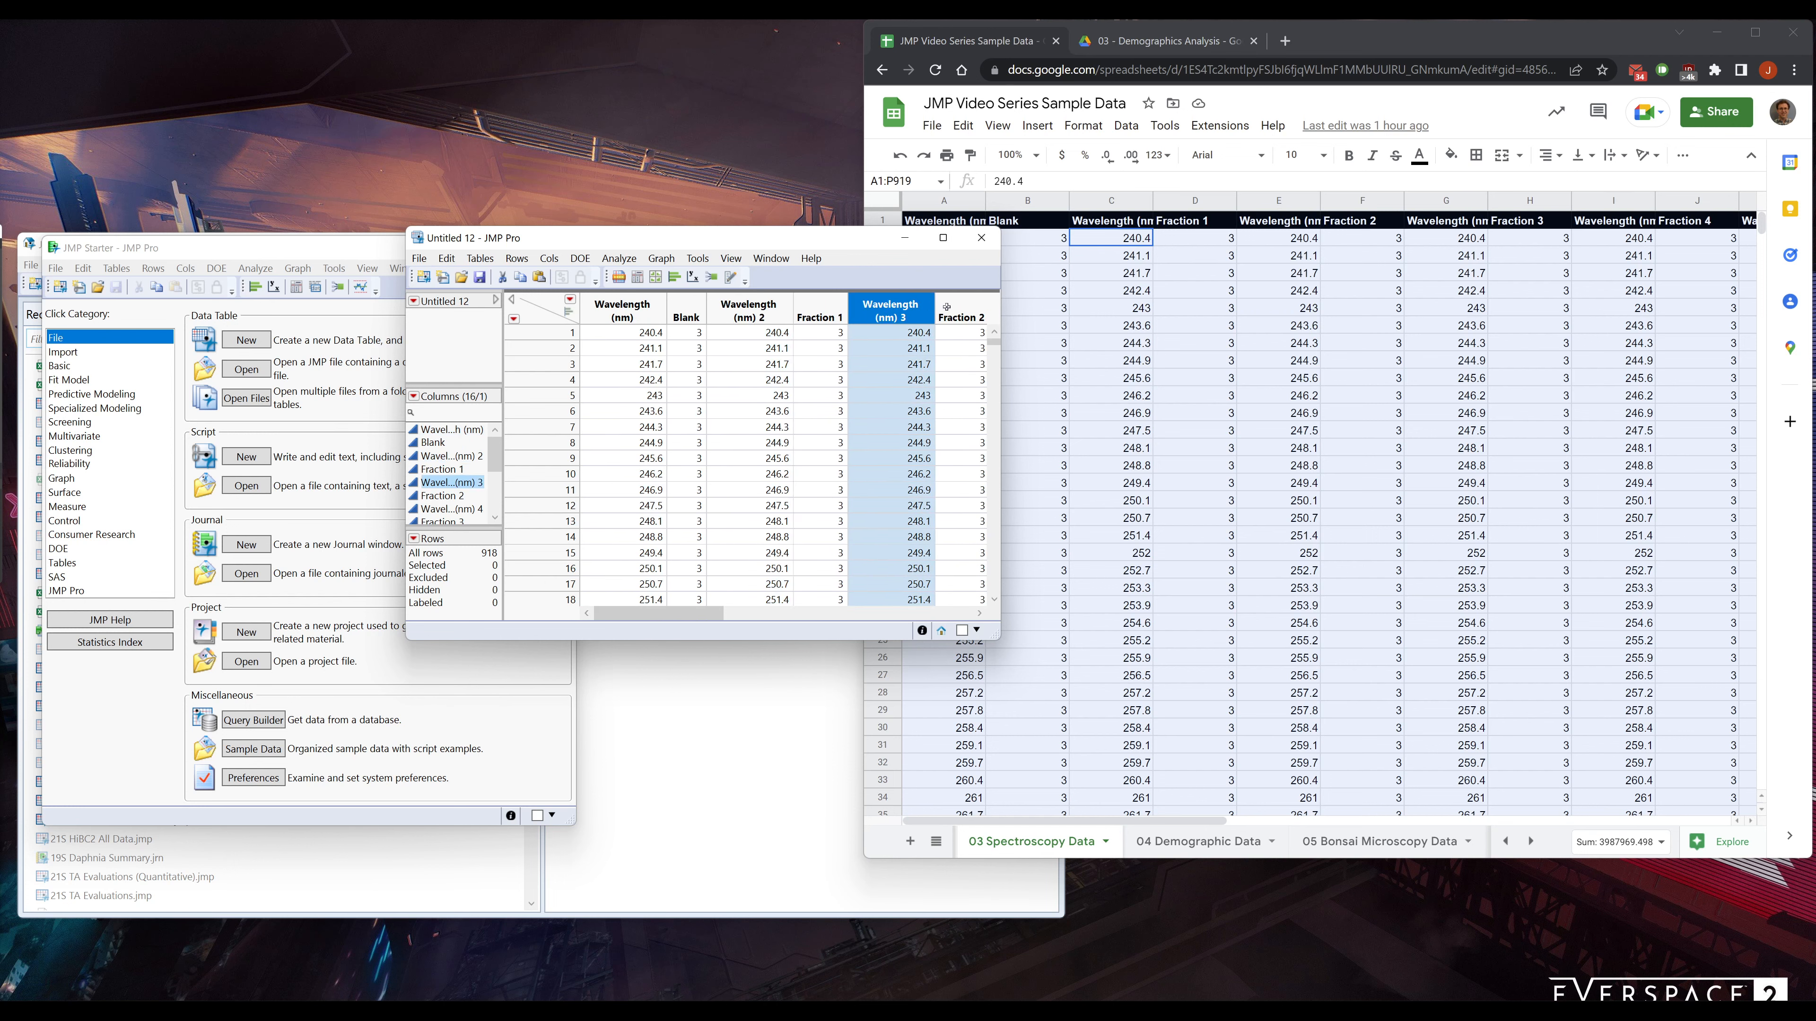
pyautogui.click(719, 313)
pyautogui.click(602, 309)
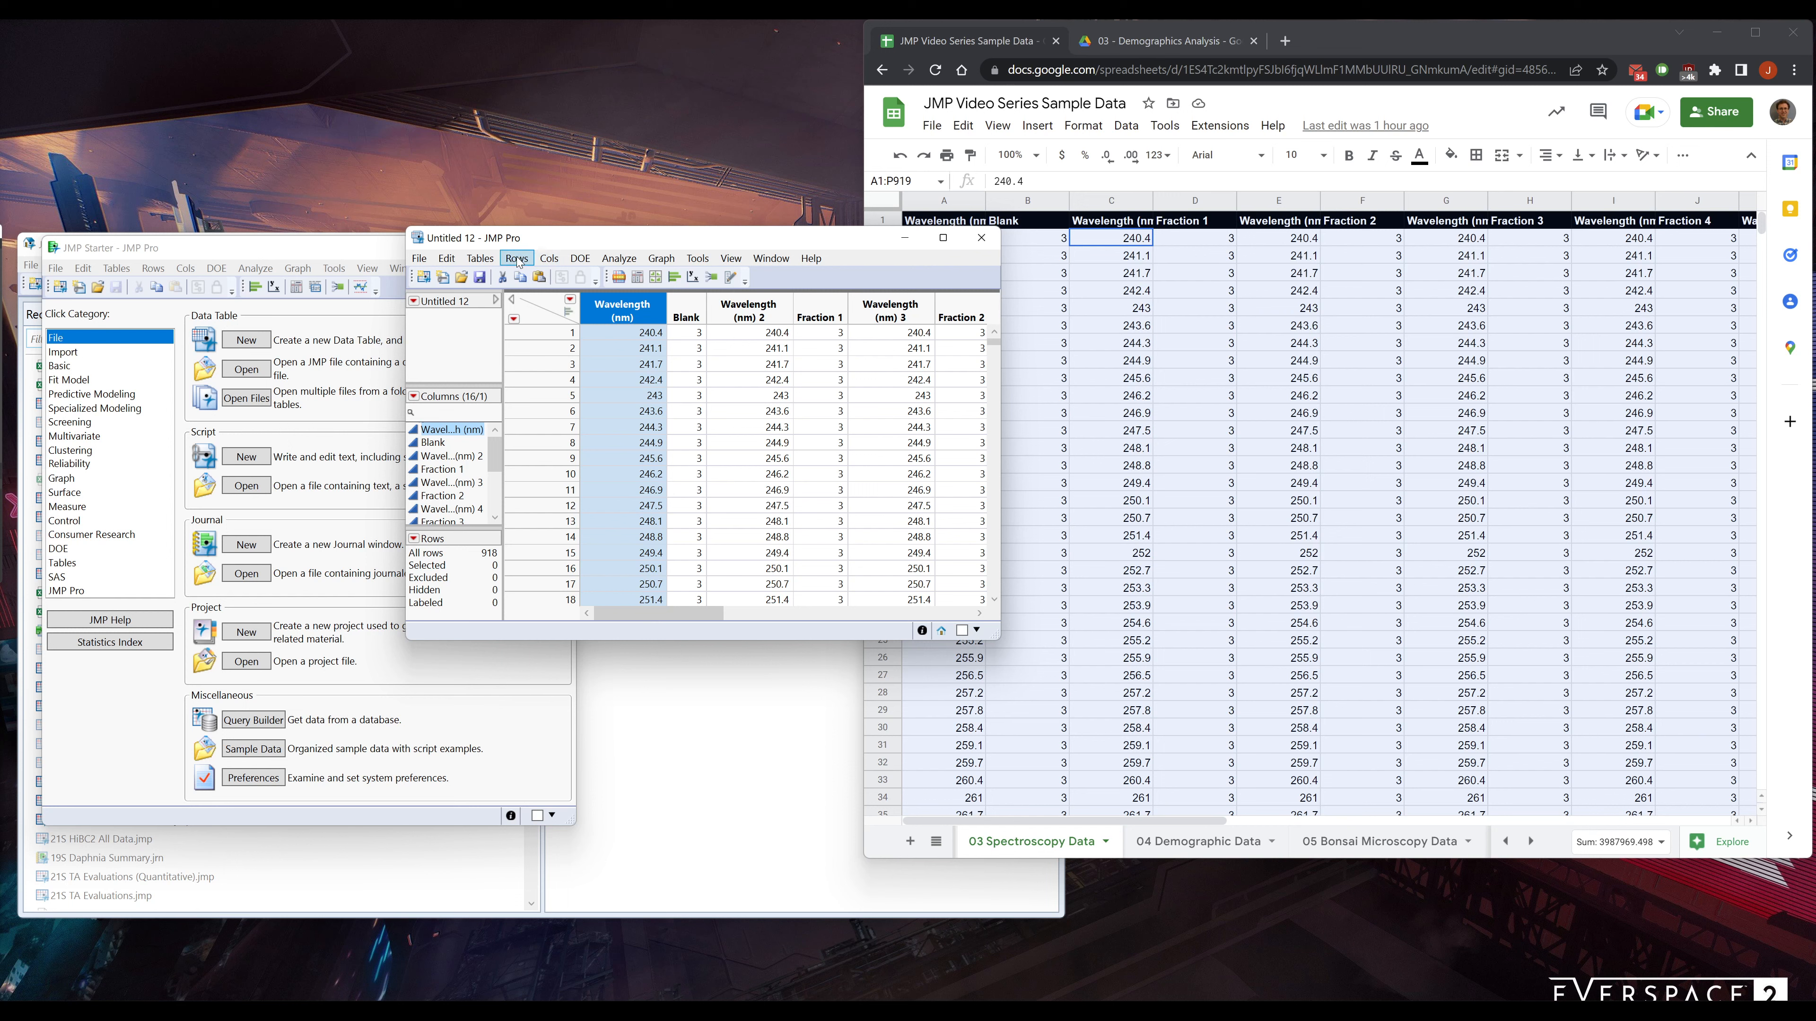
# Open the Stack setup for the pasted table and add all 16 columns as the columns to stack
pyautogui.click(480, 258)
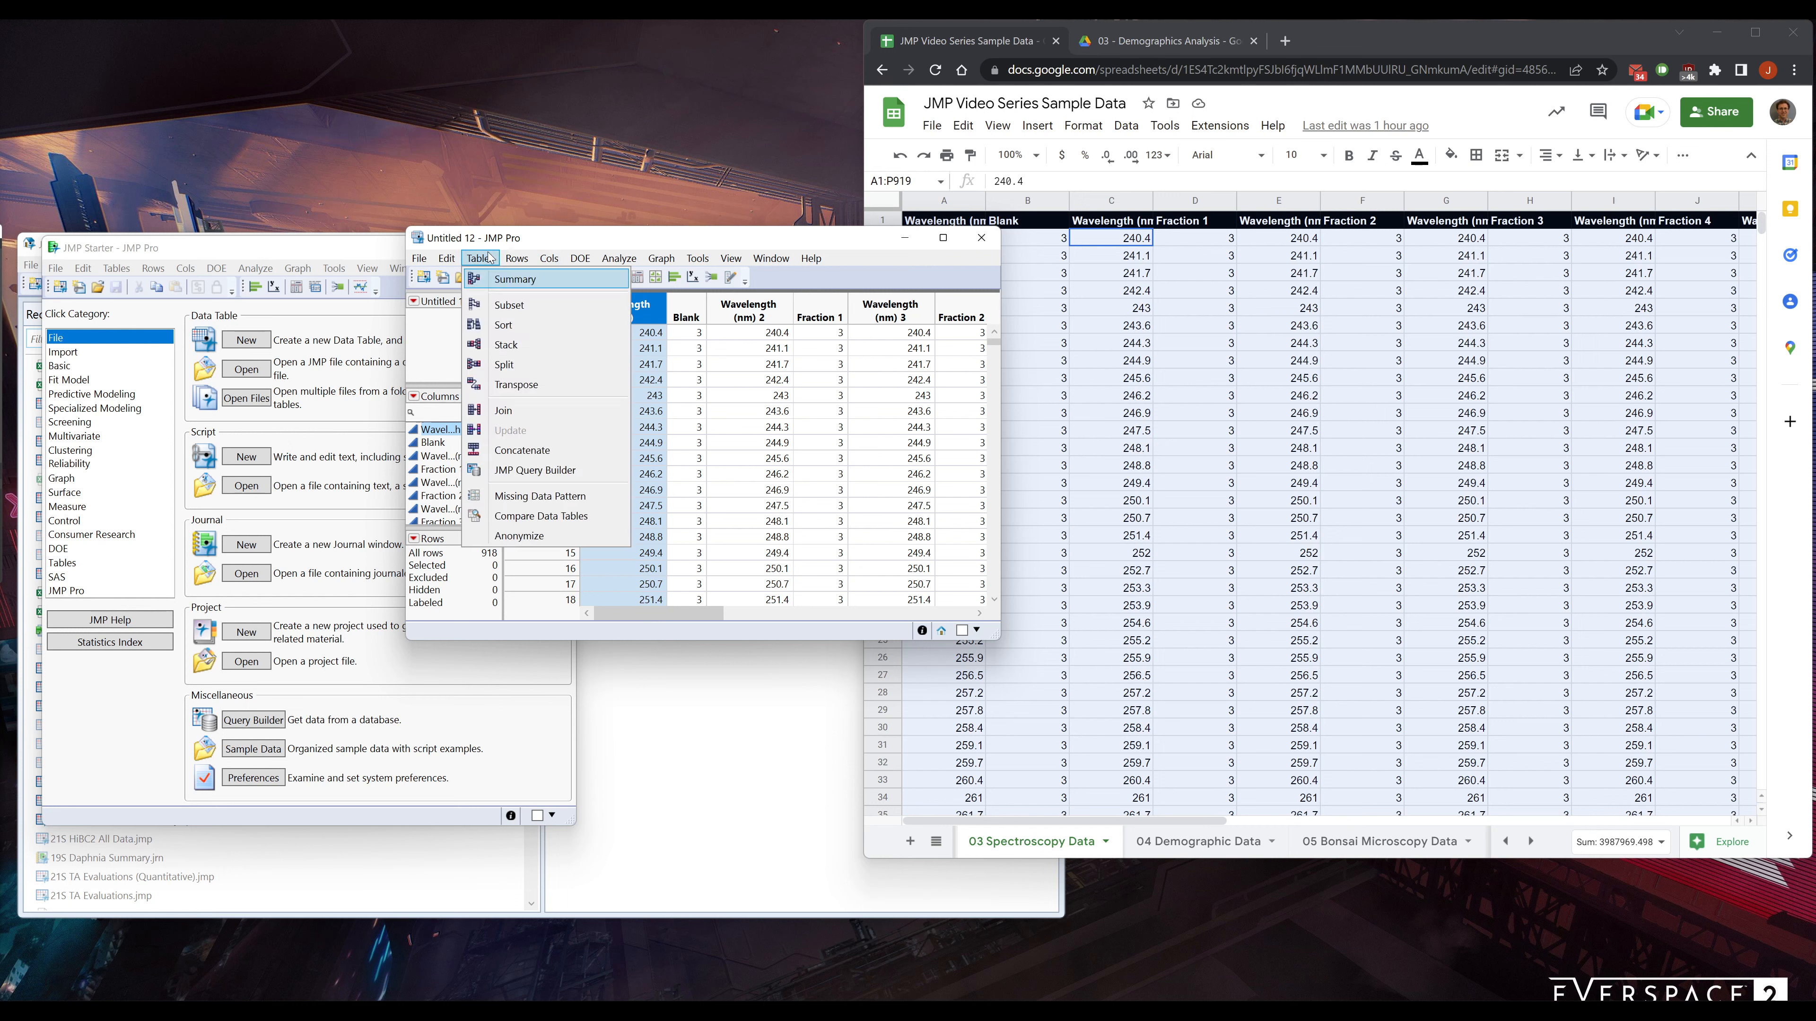
pyautogui.click(537, 344)
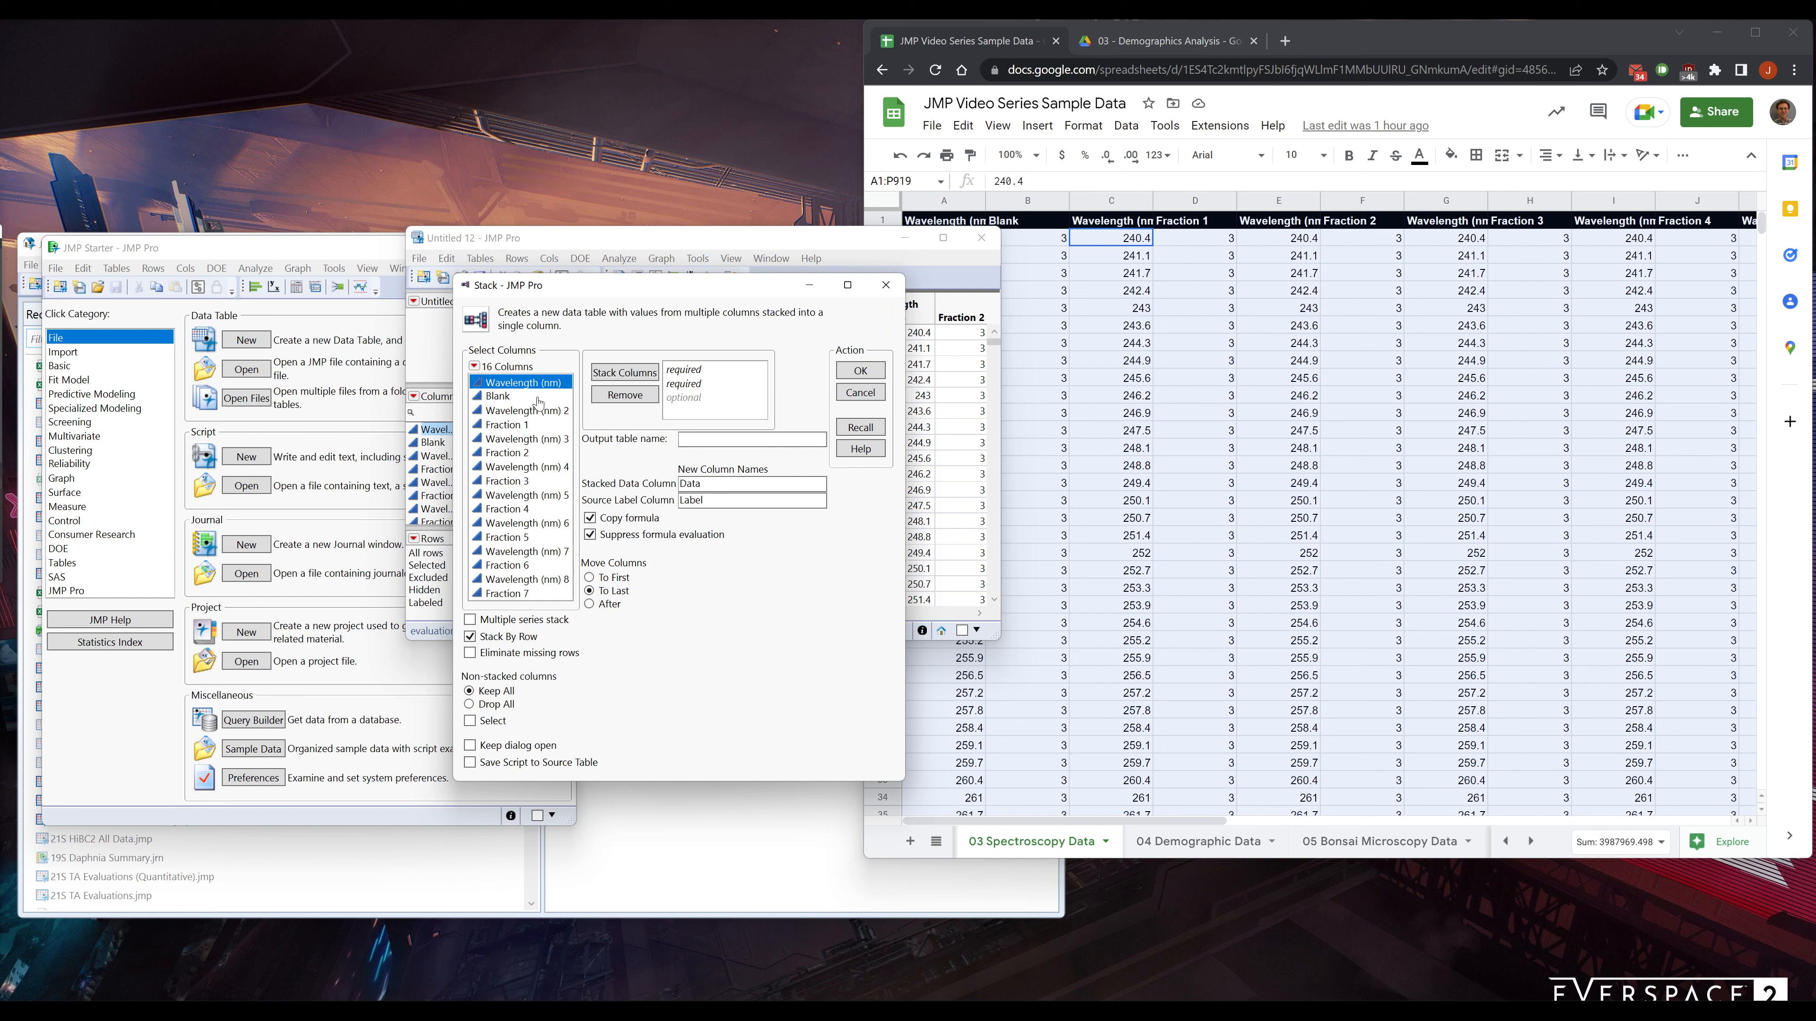
pyautogui.click(515, 455)
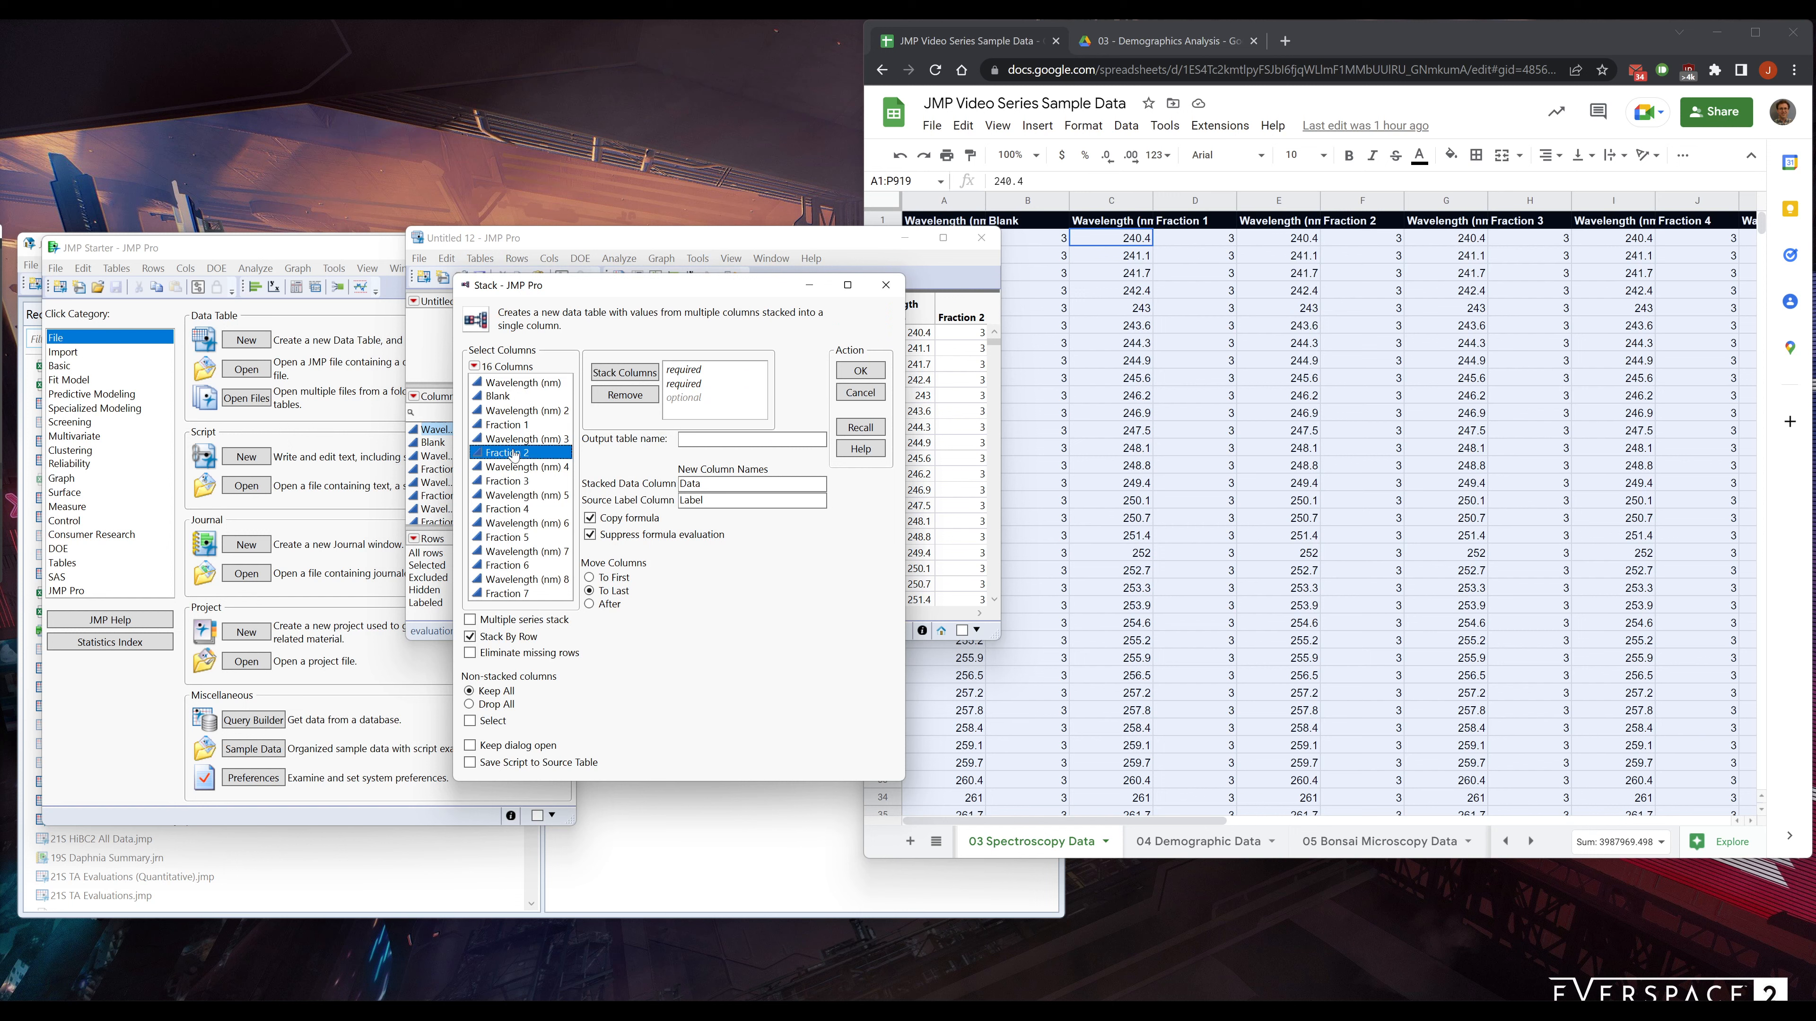
pyautogui.hotkey('ctrl', 'a')
pyautogui.click(627, 375)
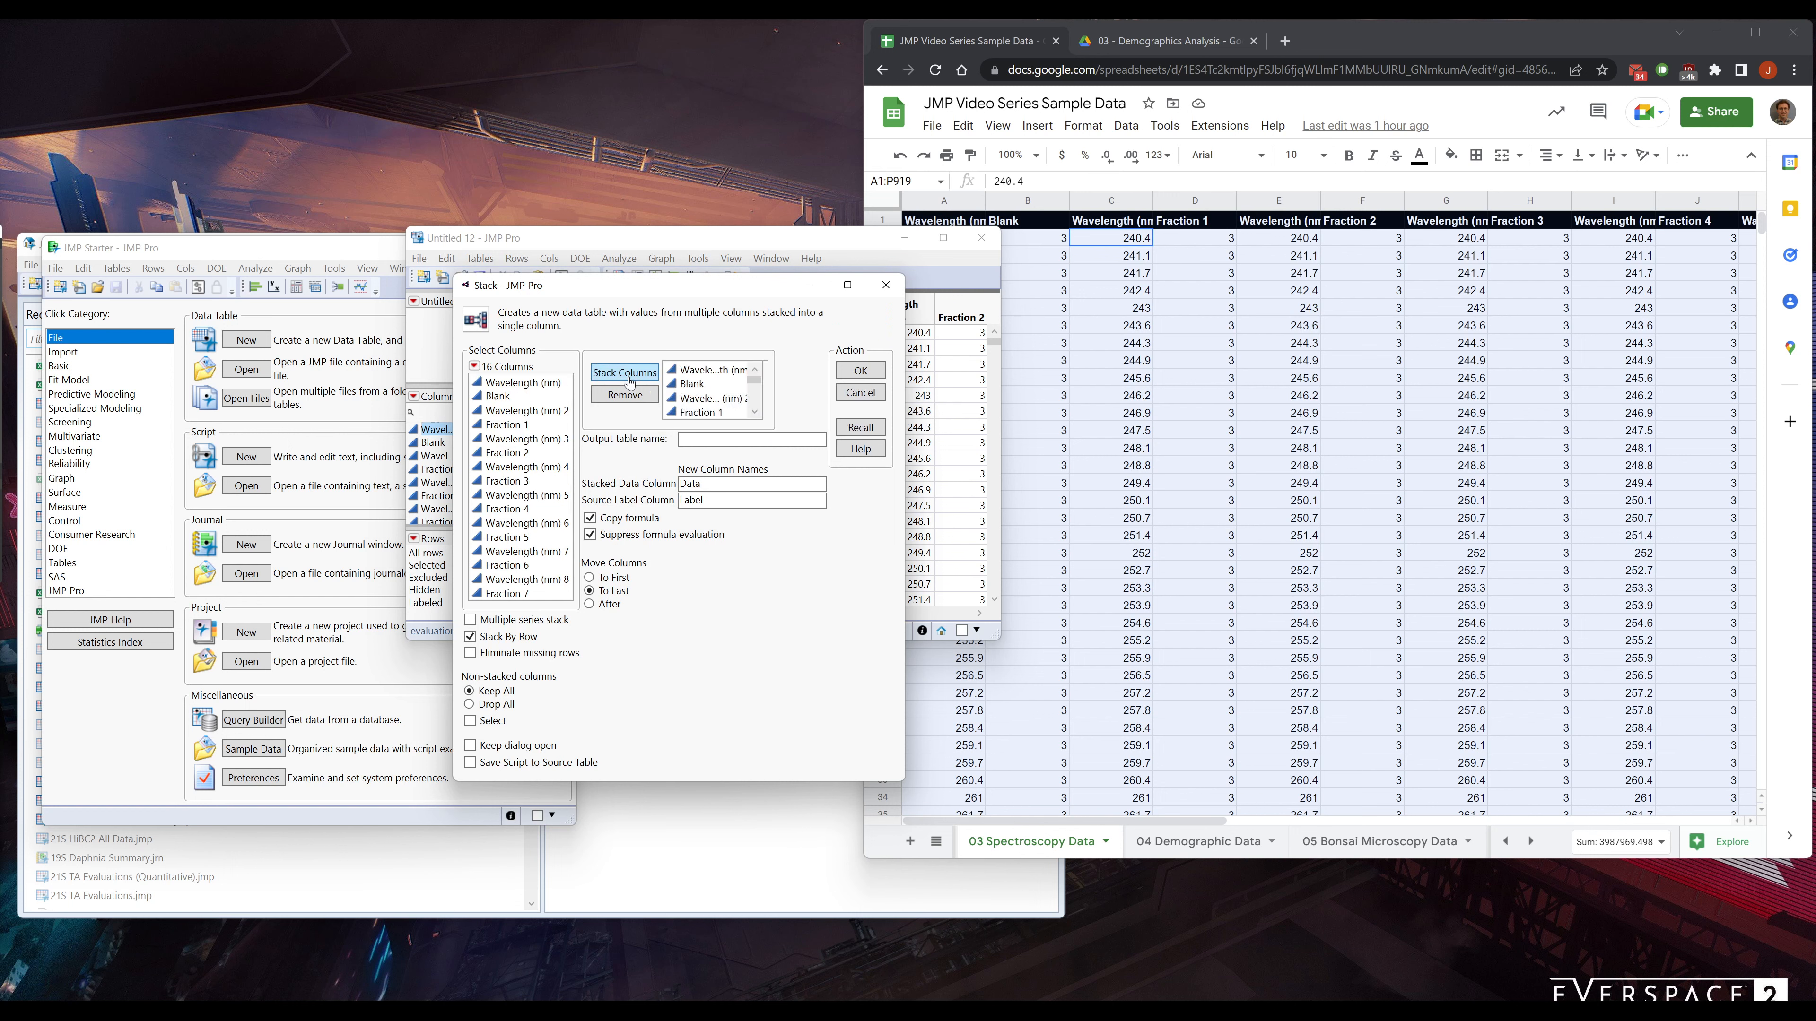
# Enable multiple series stacking with 2 non-contiguous series and generate the stacked table
pyautogui.click(489, 622)
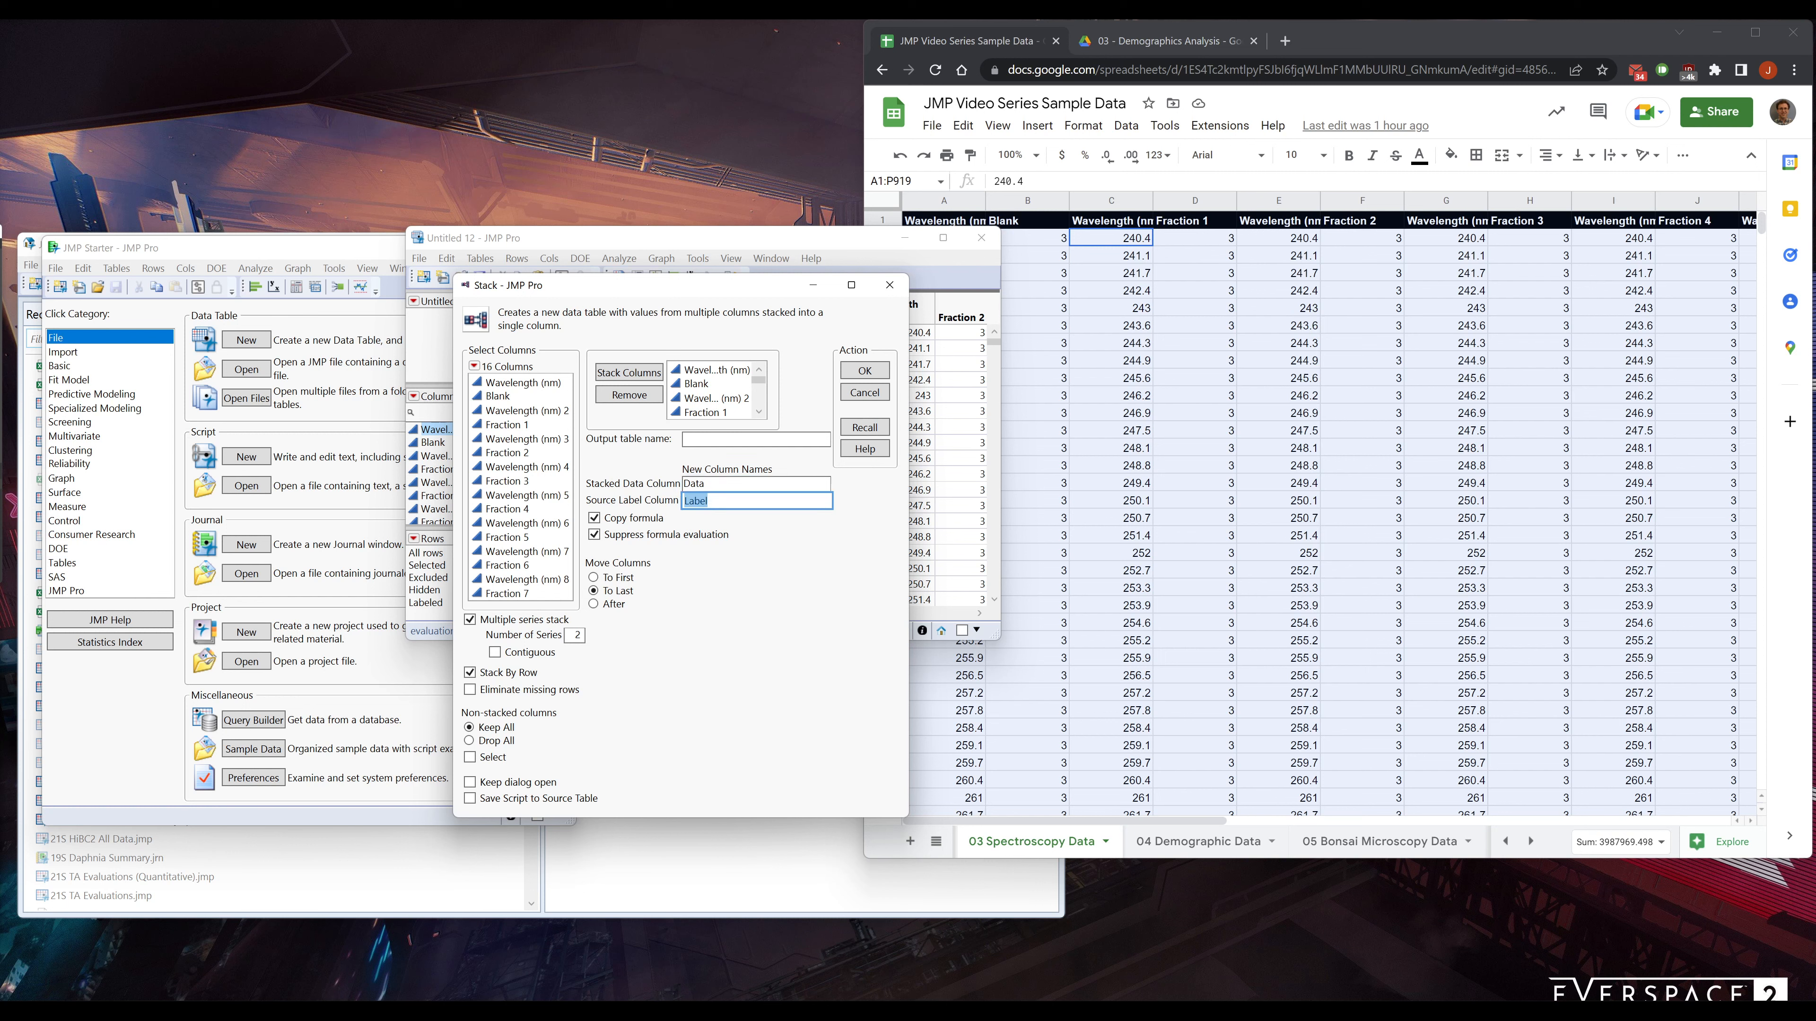
pyautogui.press('Tab')
pyautogui.hotkey('shift', 'Tab')
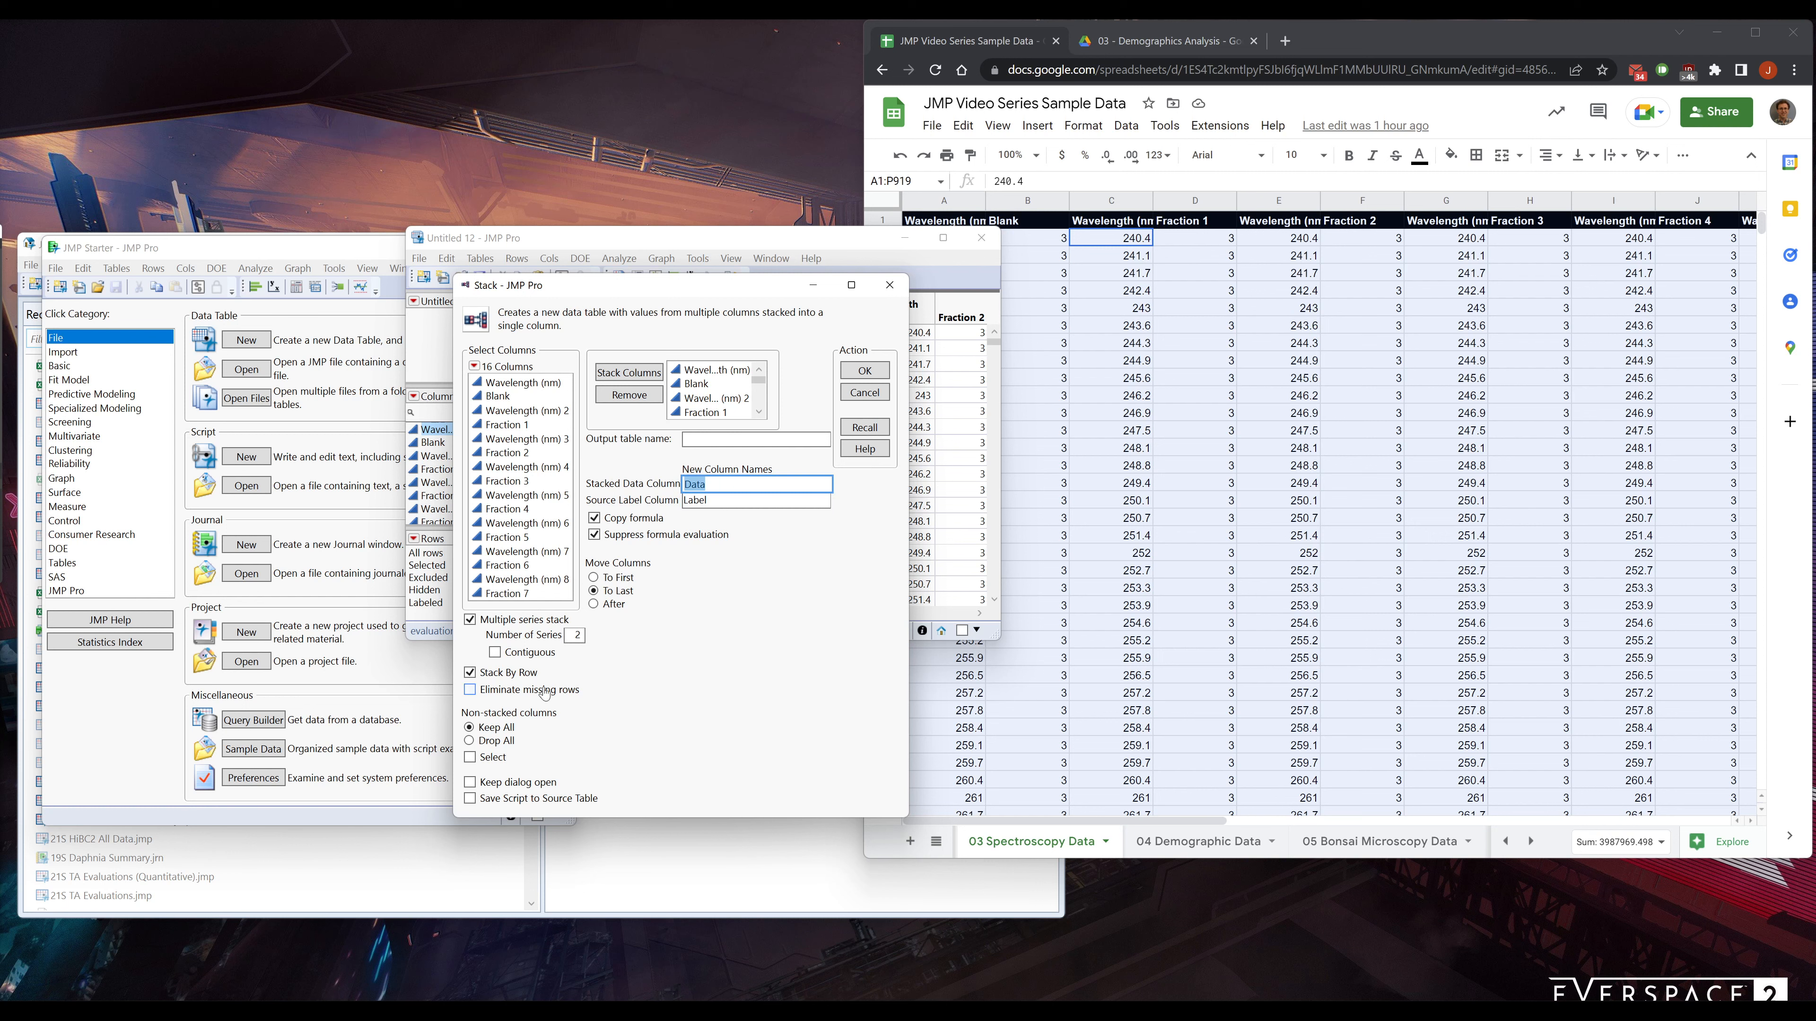
pyautogui.click(866, 371)
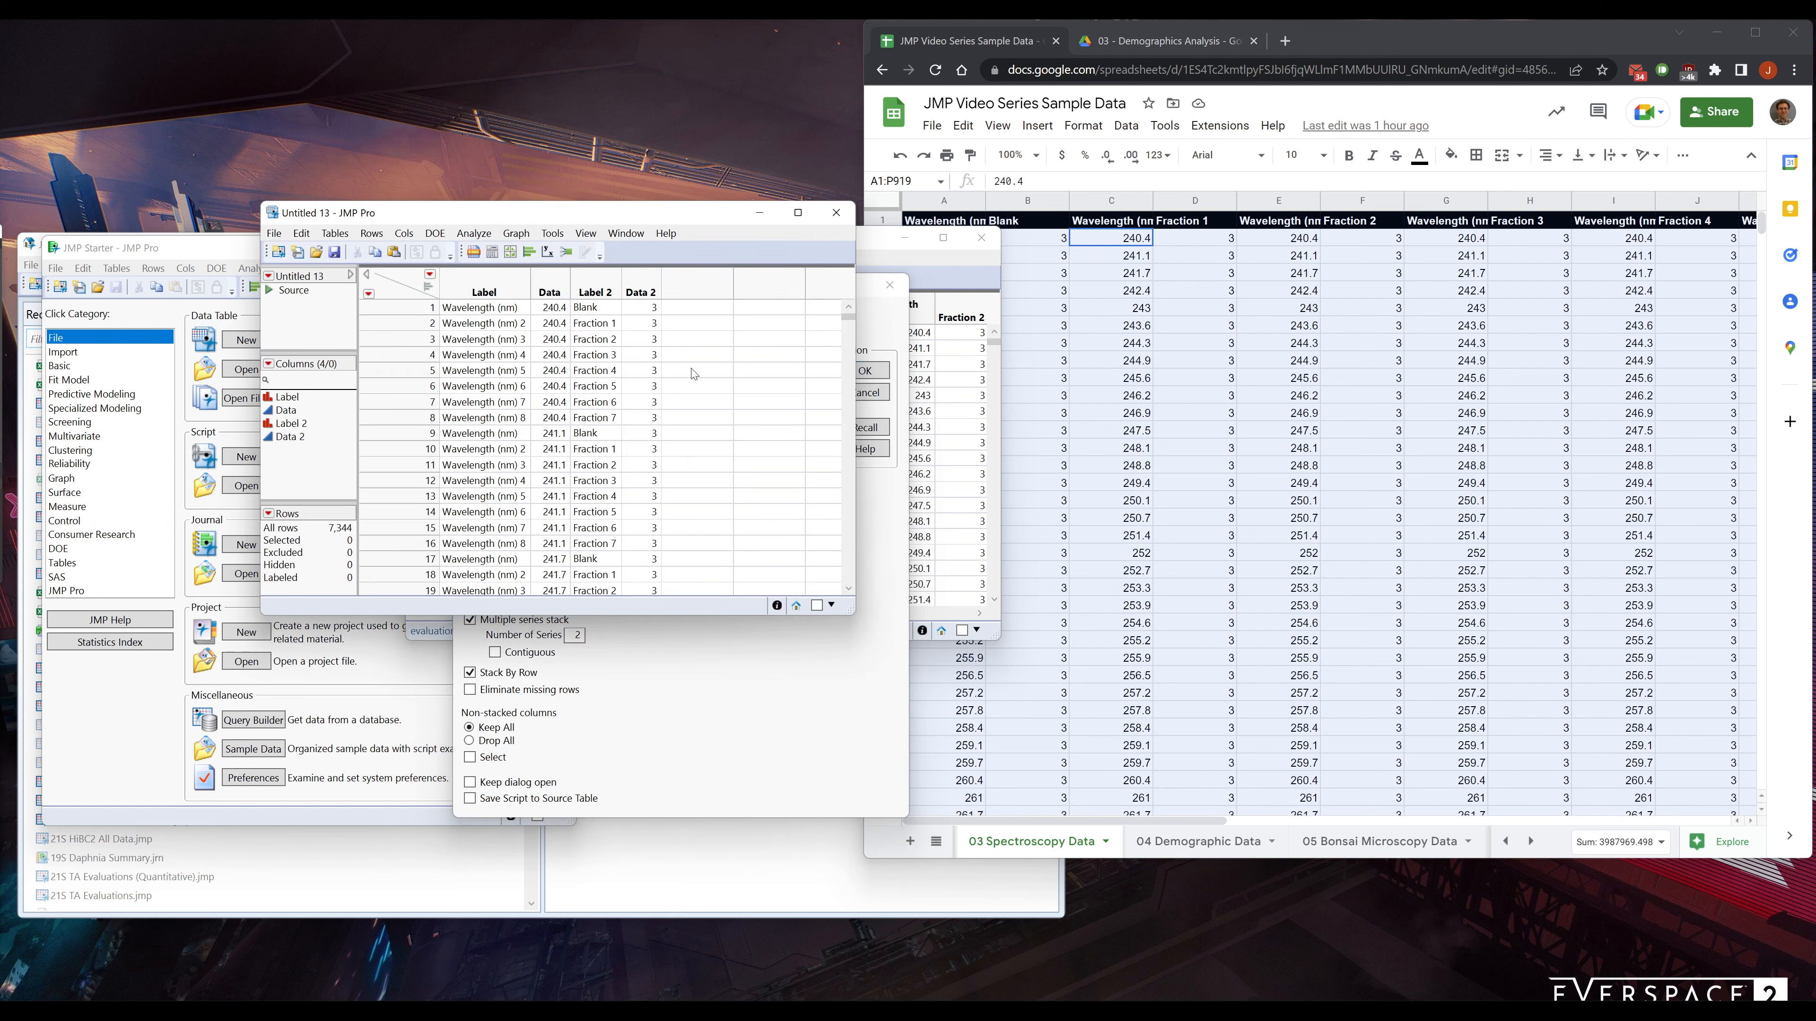
# Delete the Label column holding the repeated wavelength headings from the stacked table
pyautogui.moveTo(579, 221); pyautogui.dragTo(616, 275)
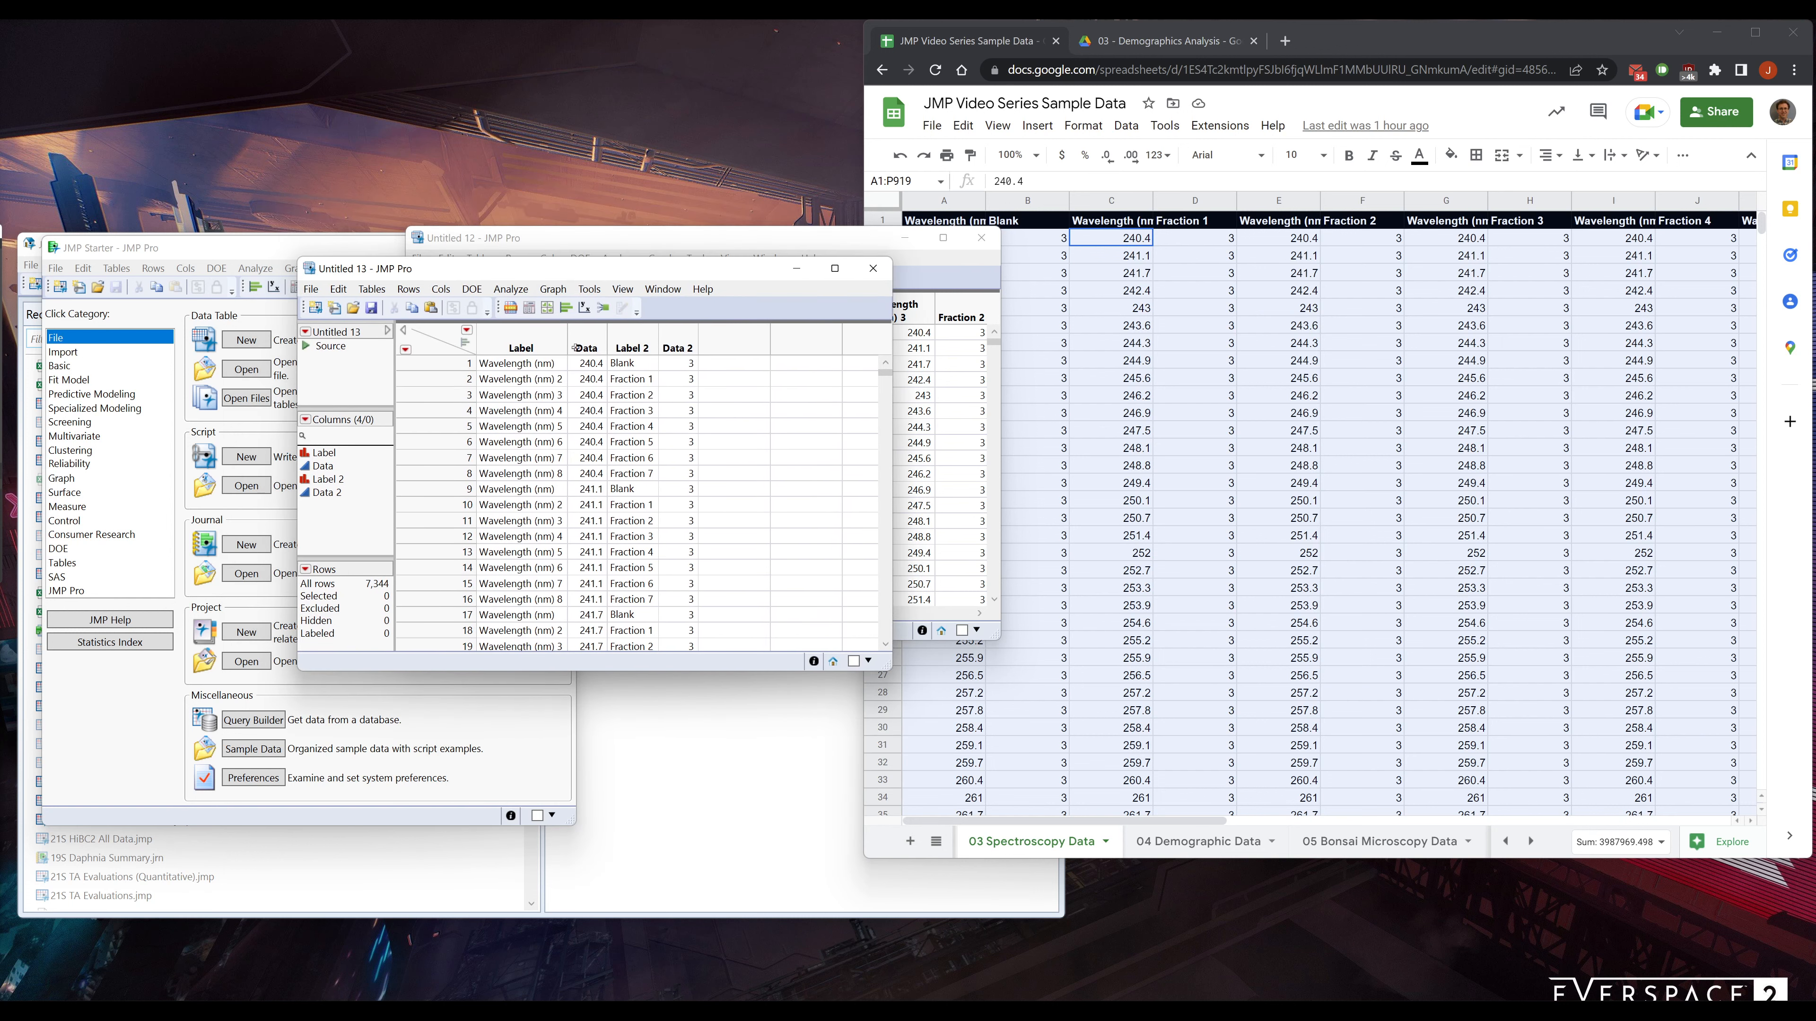
pyautogui.click(533, 349)
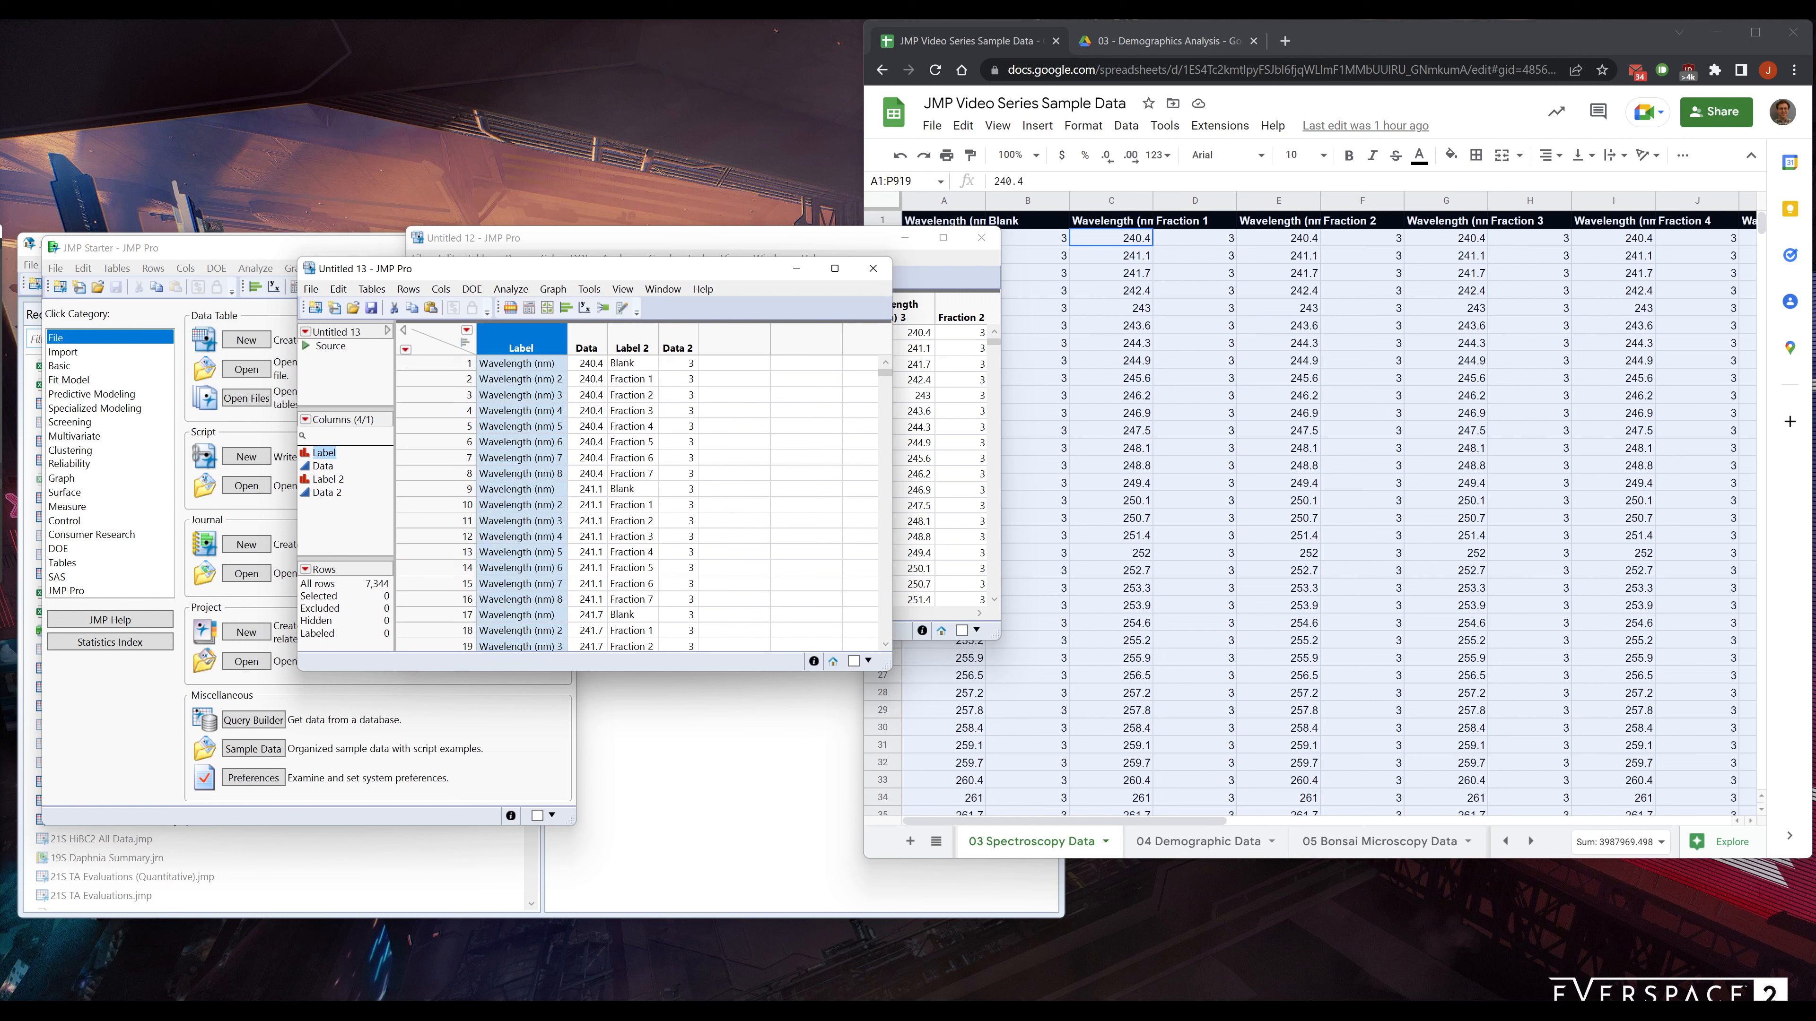
pyautogui.rightClick(530, 344)
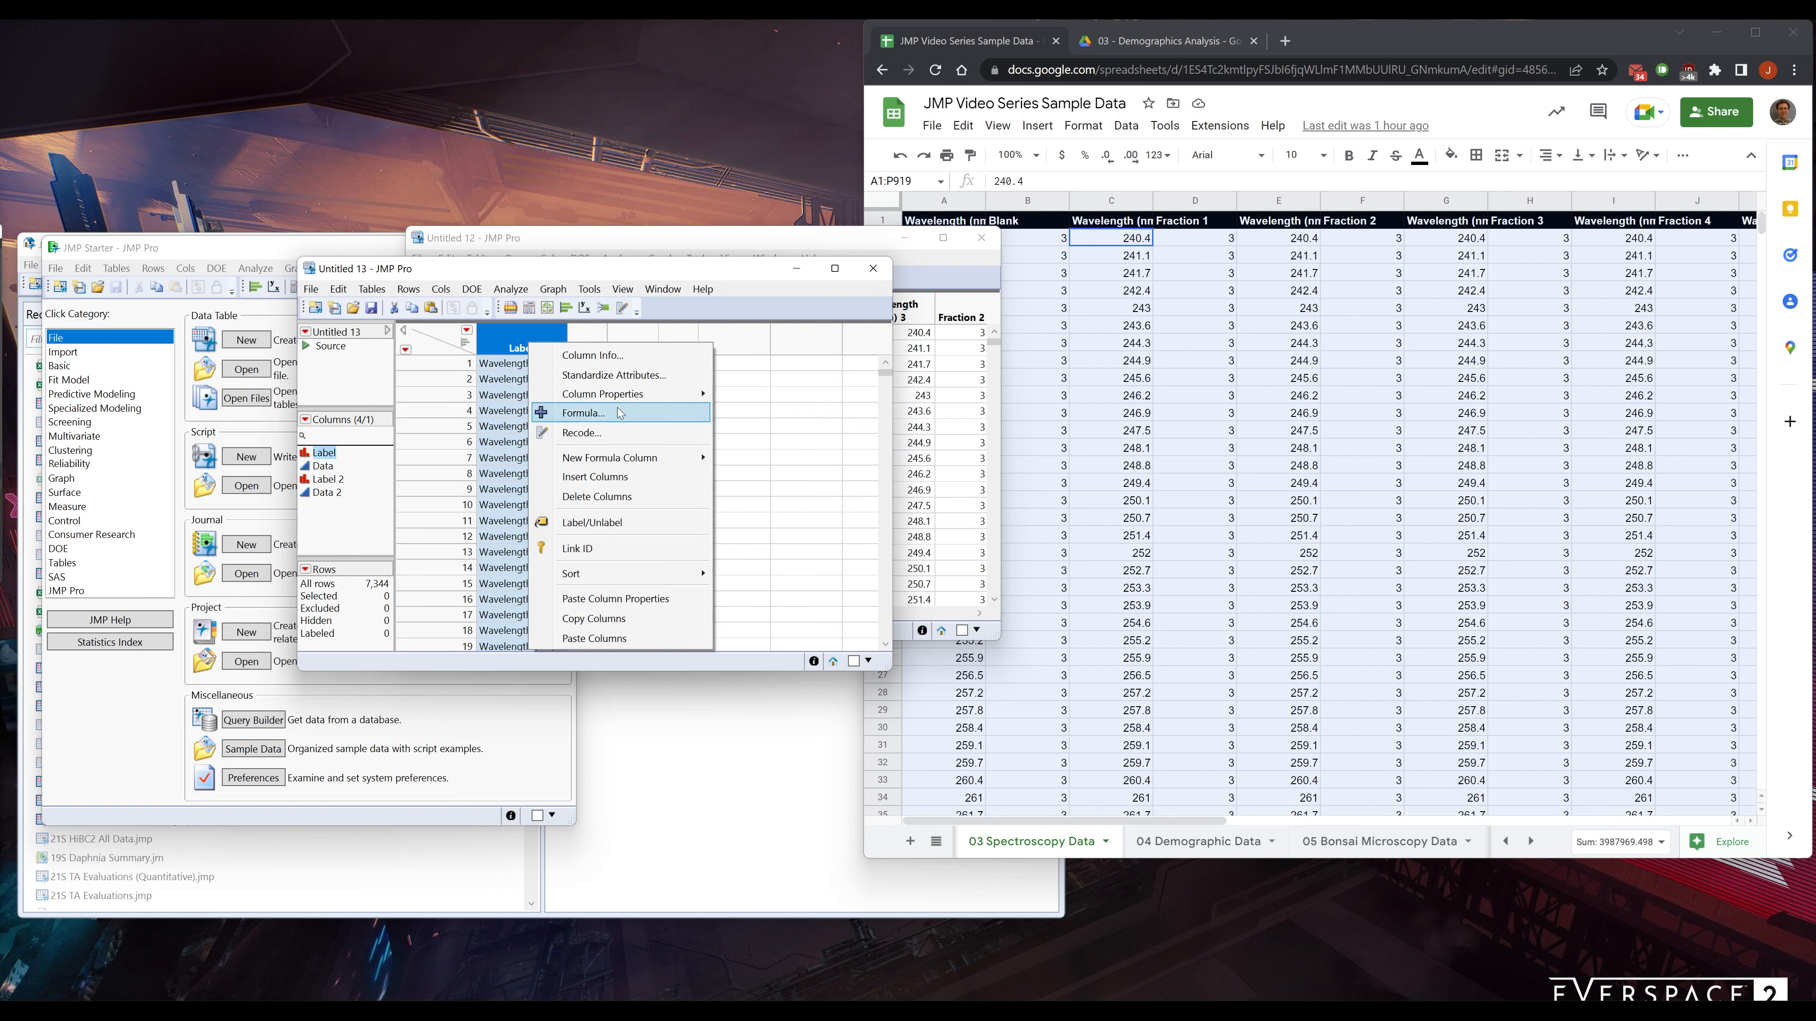
pyautogui.click(598, 509)
# Rename the Data column of the stacked table as Wavelength (nm)
pyautogui.doubleClick(495, 347)
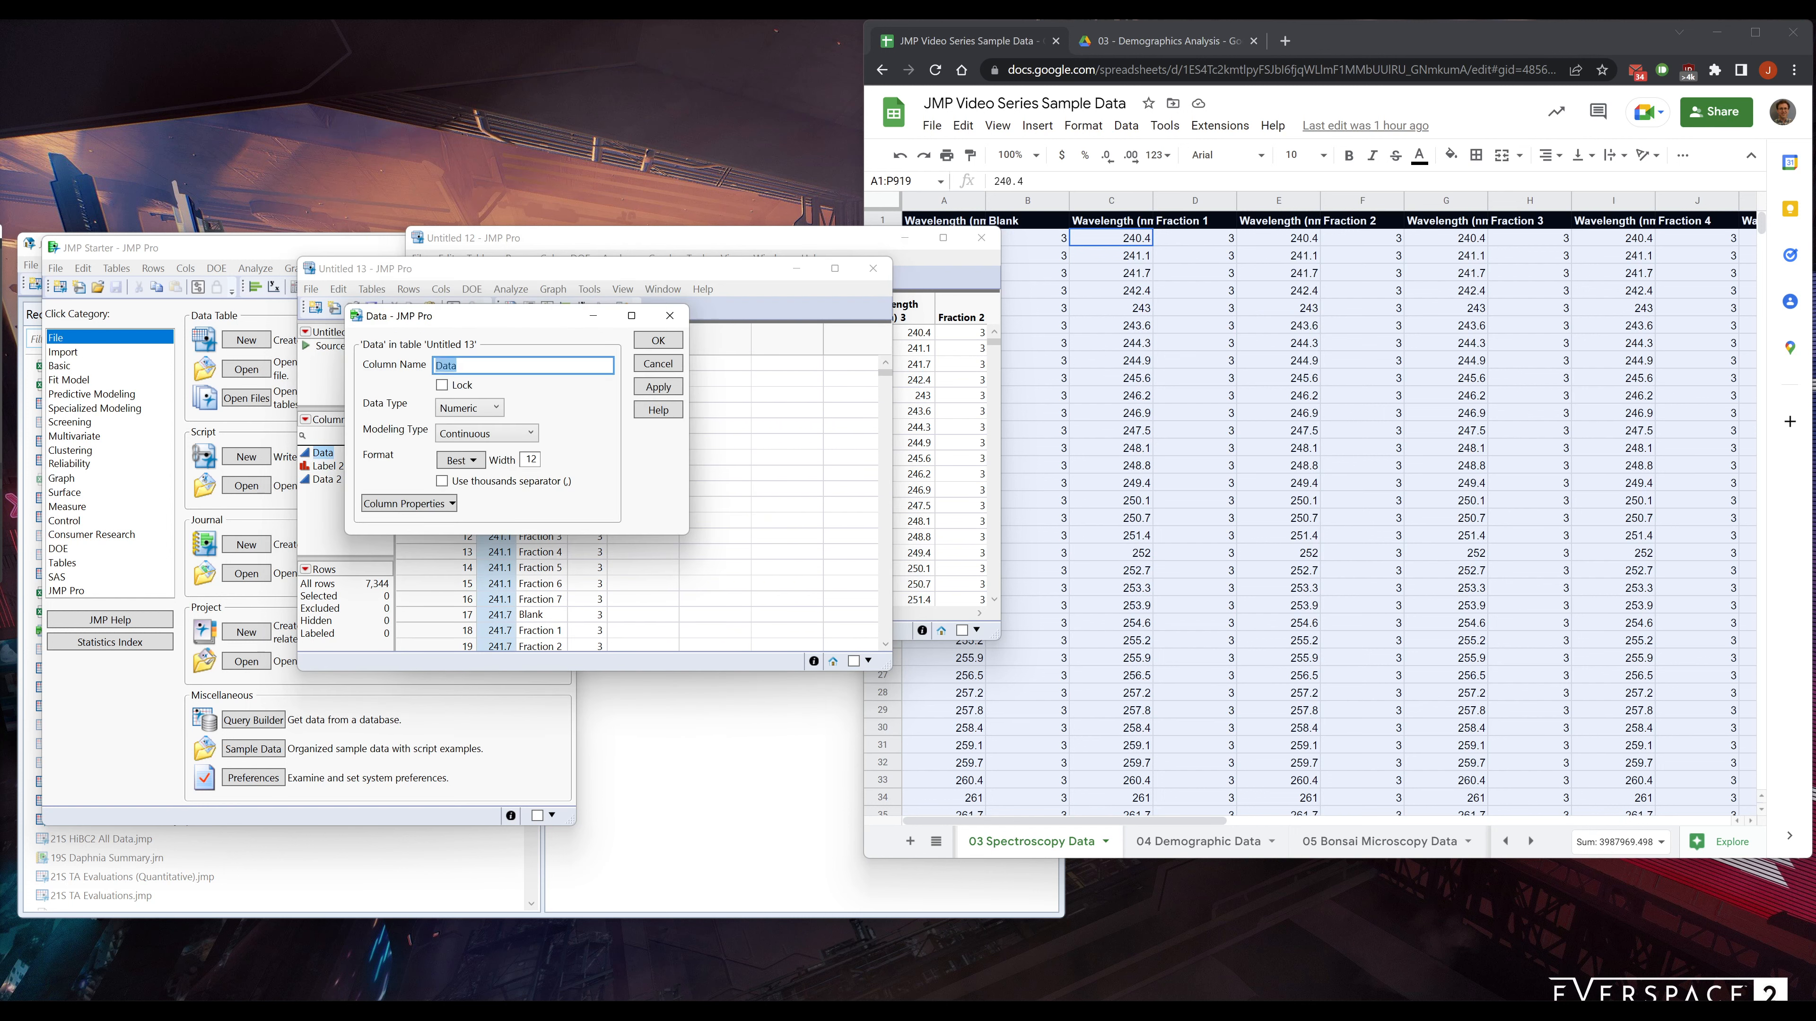
pyautogui.write('Wavelength (nm')
pyautogui.click(658, 340)
# Rename the Label 2 column as Sample and the Data 2 column as Abs
pyautogui.click(597, 345)
pyautogui.doubleClick(597, 345)
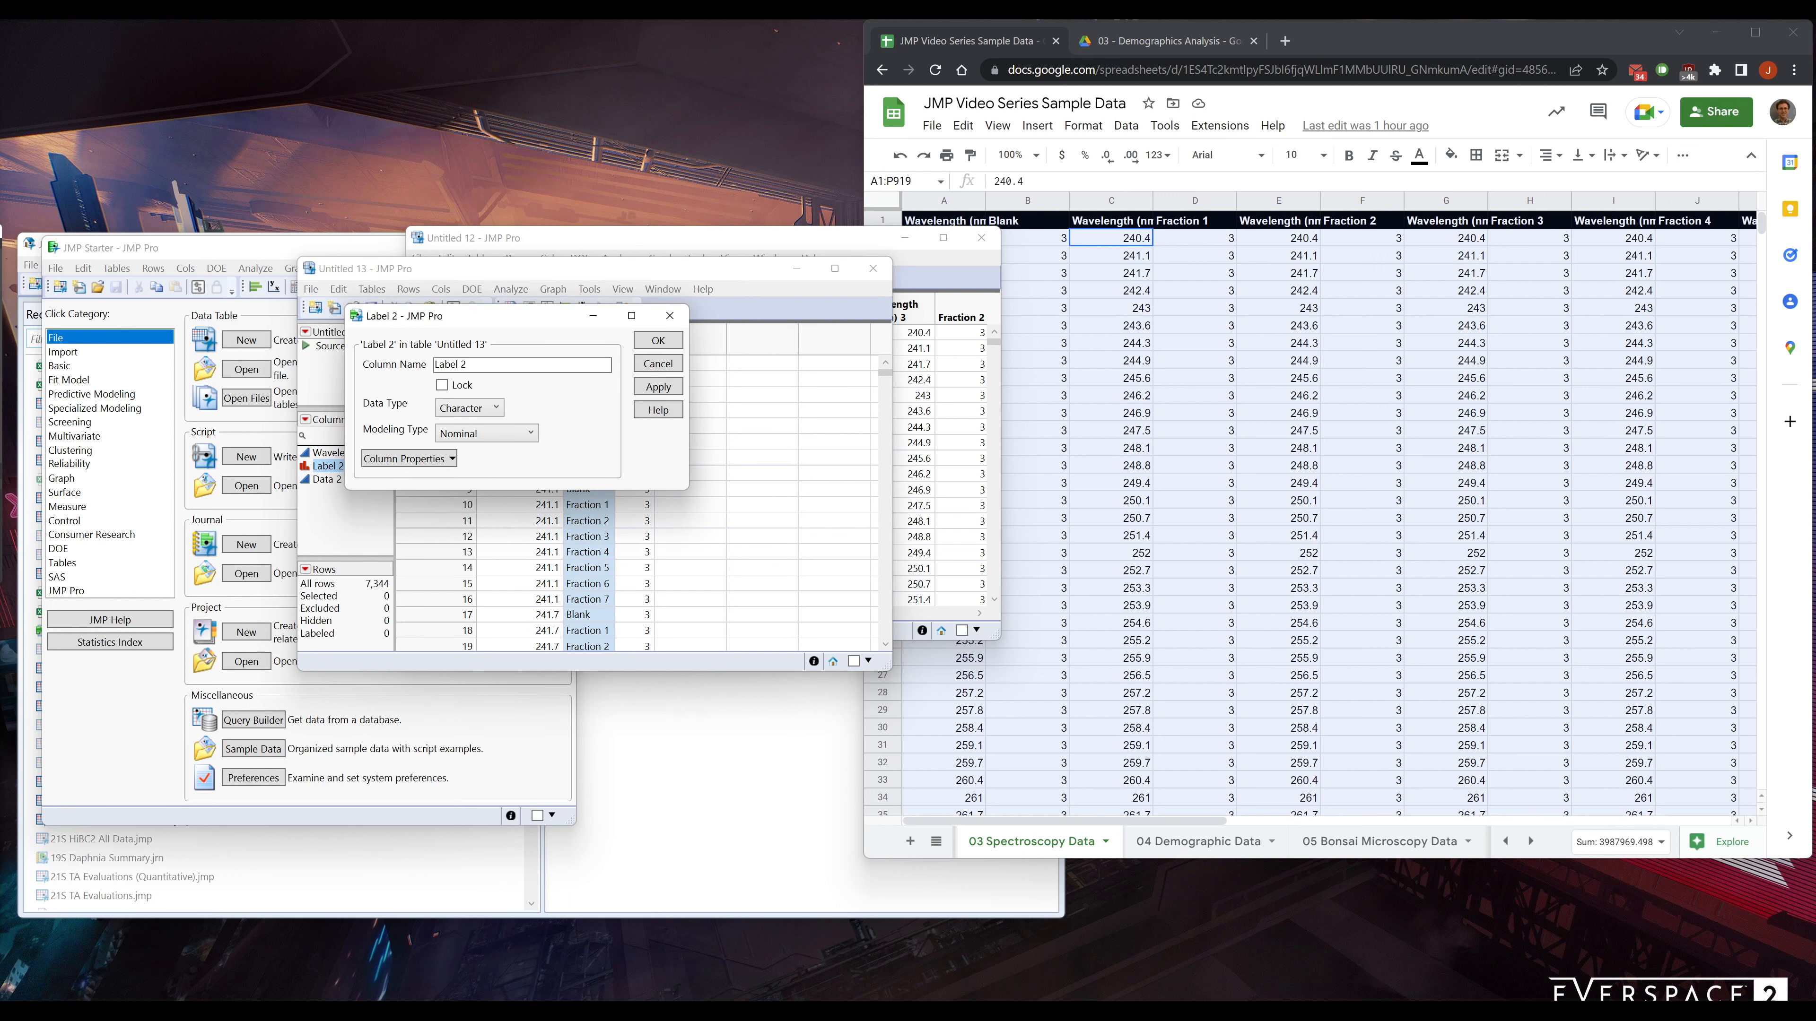
pyautogui.write('Sample')
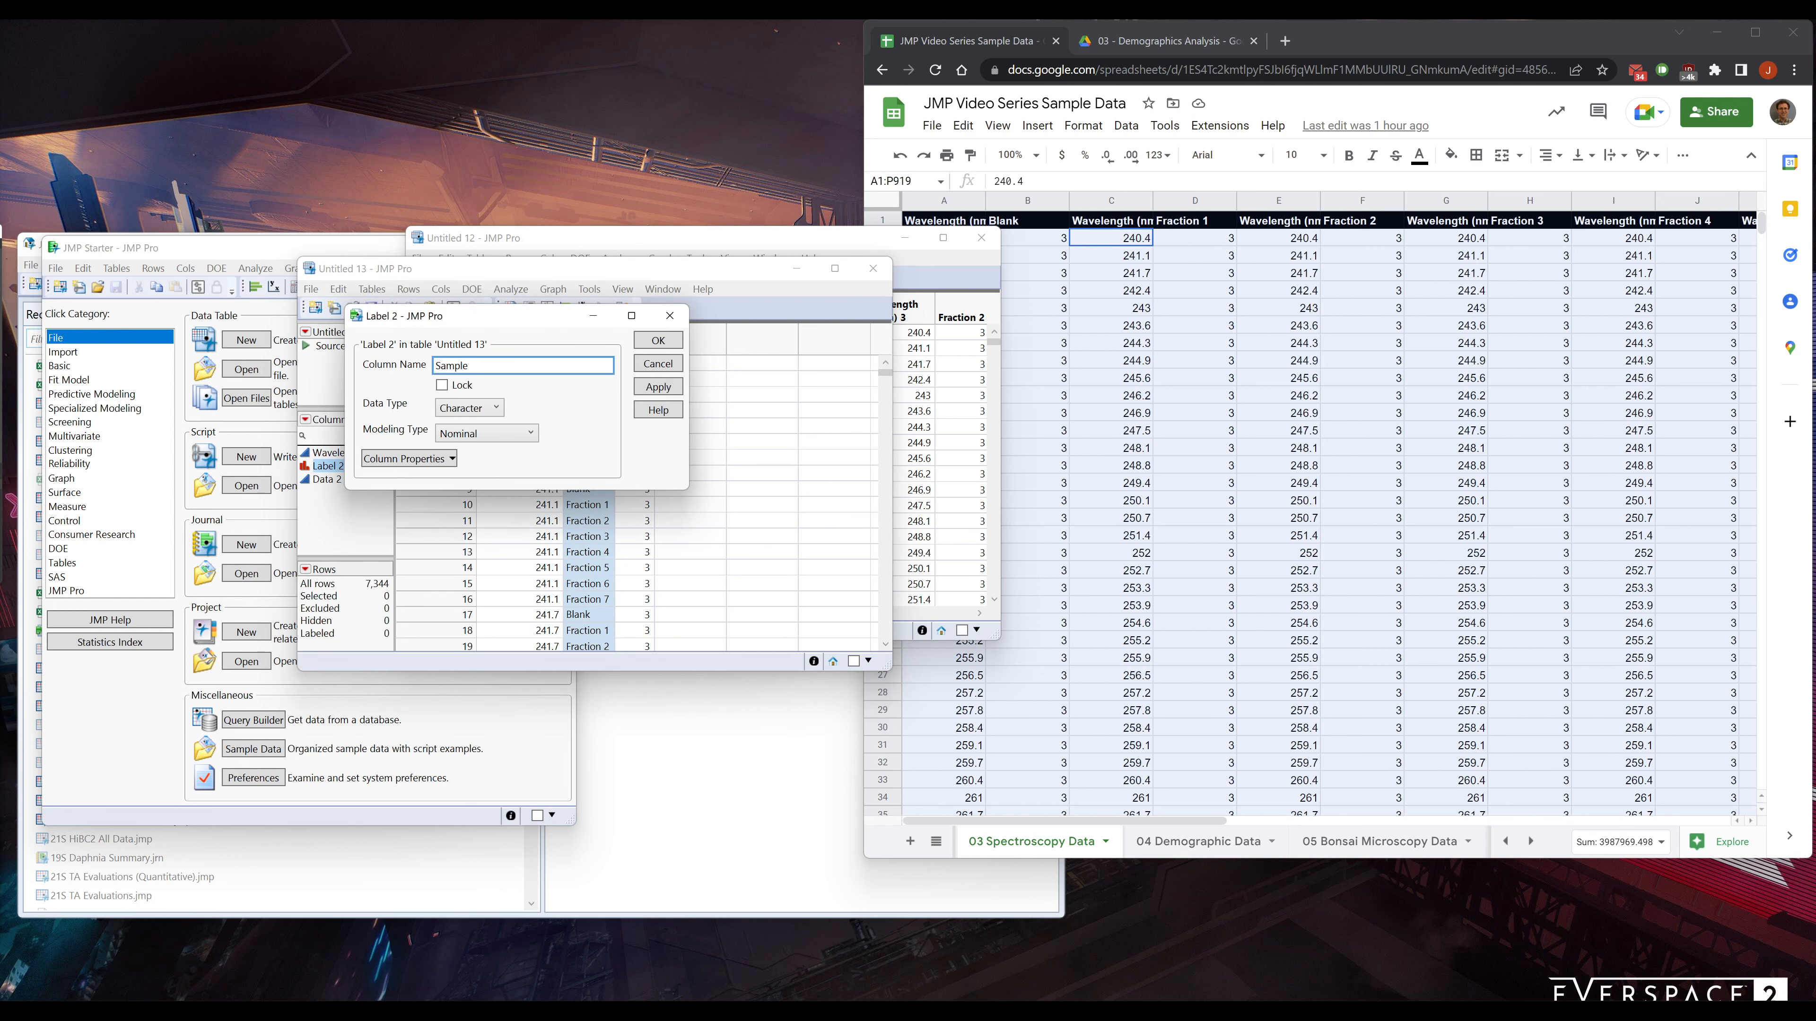
pyautogui.click(652, 339)
pyautogui.doubleClick(653, 341)
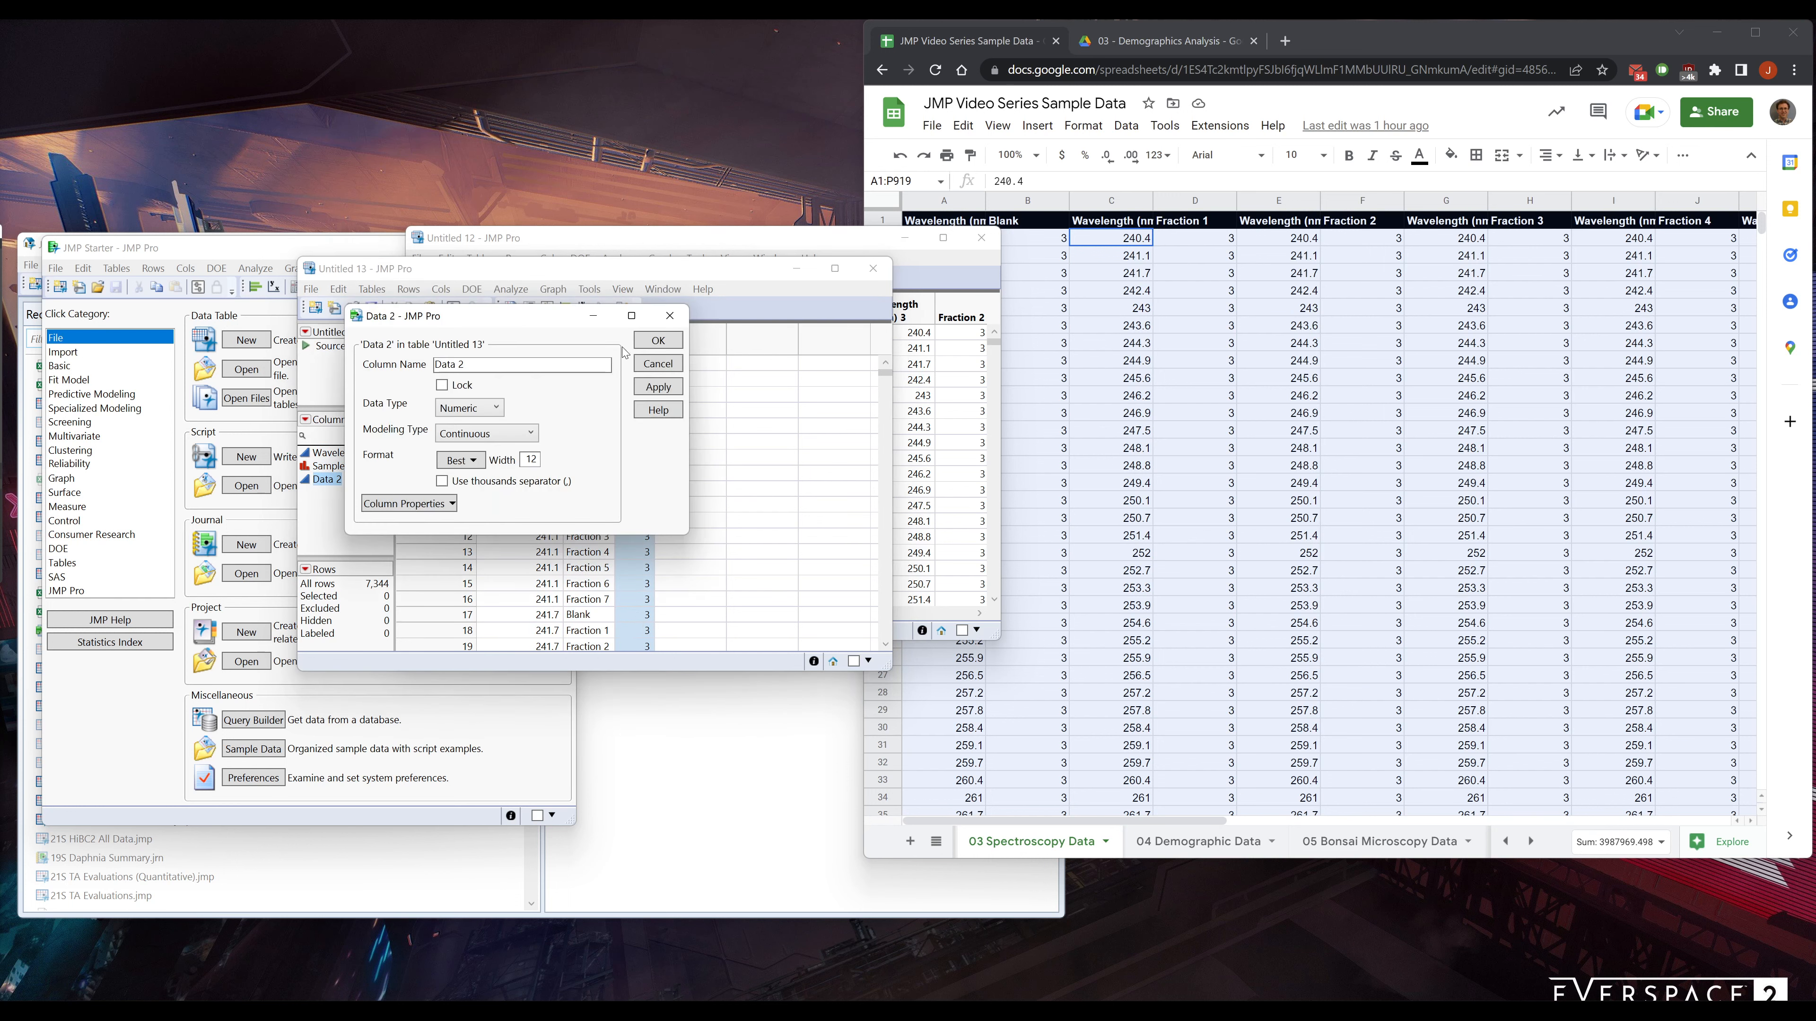
pyautogui.write('Abs')
pyautogui.click(657, 344)
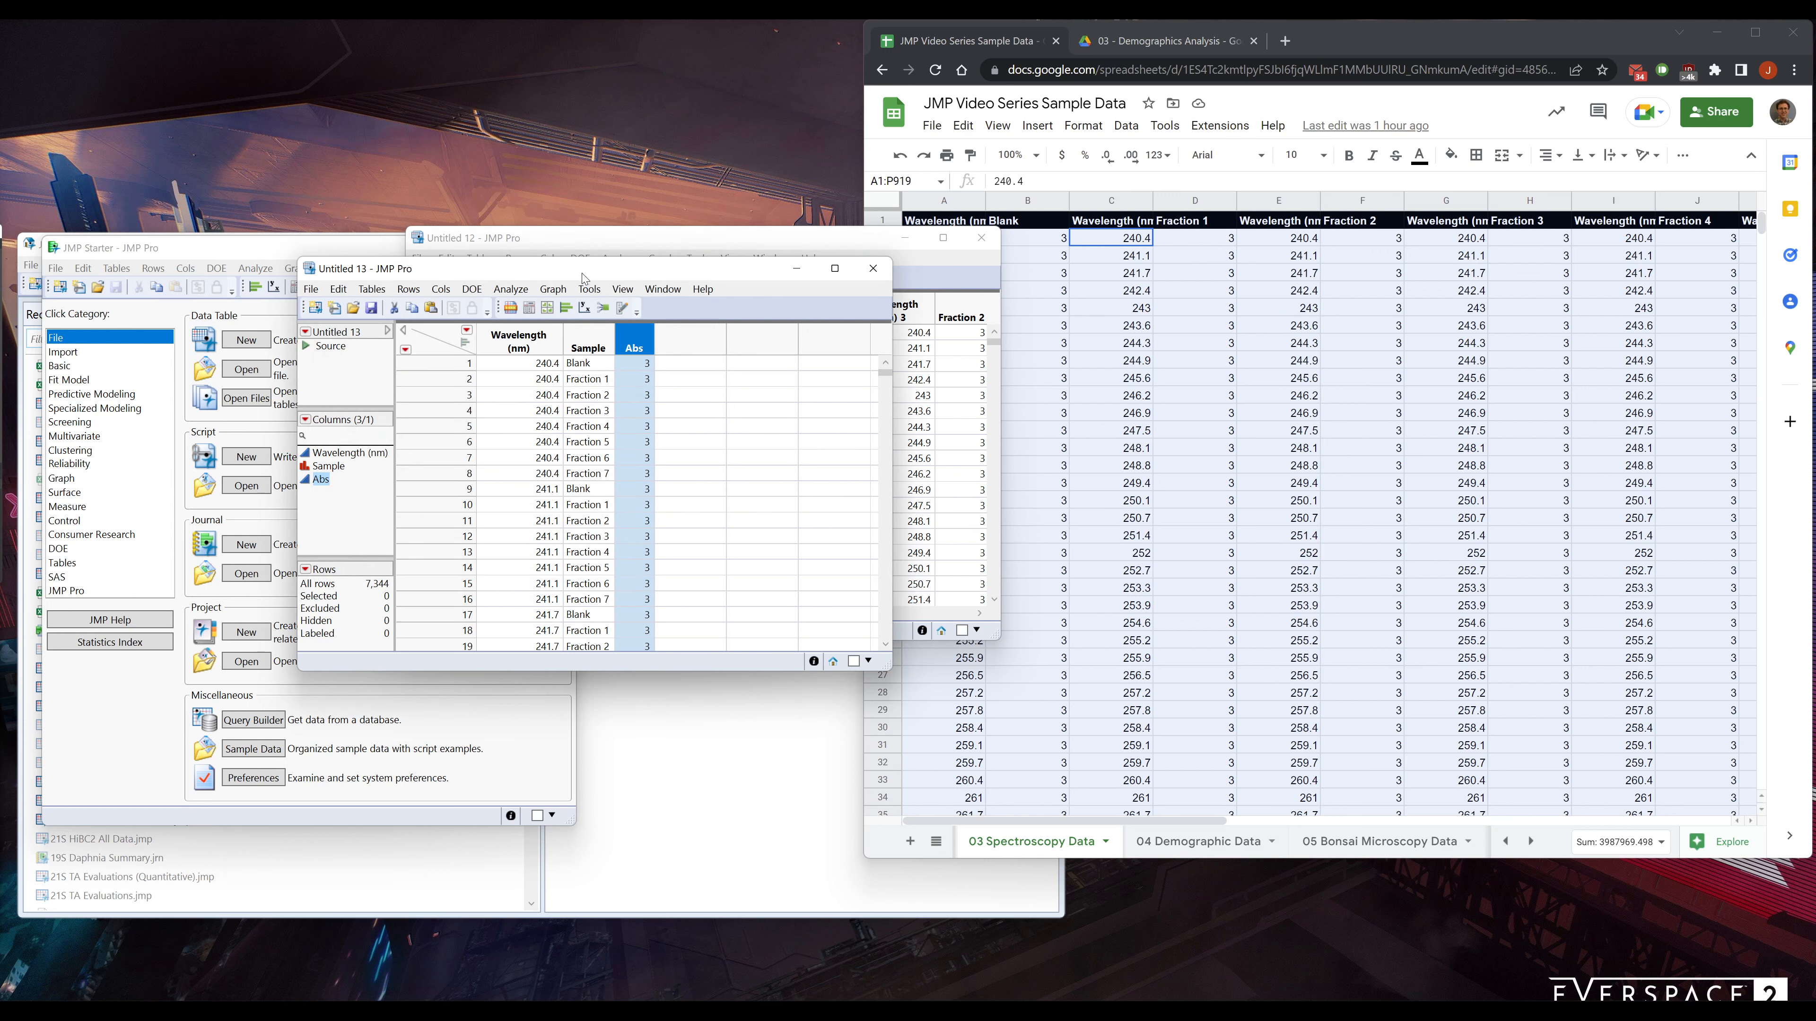
# Start Graph Builder for the stacked table and plot Abs on the Y axis against Wavelength (nm) on the X axis
pyautogui.click(547, 309)
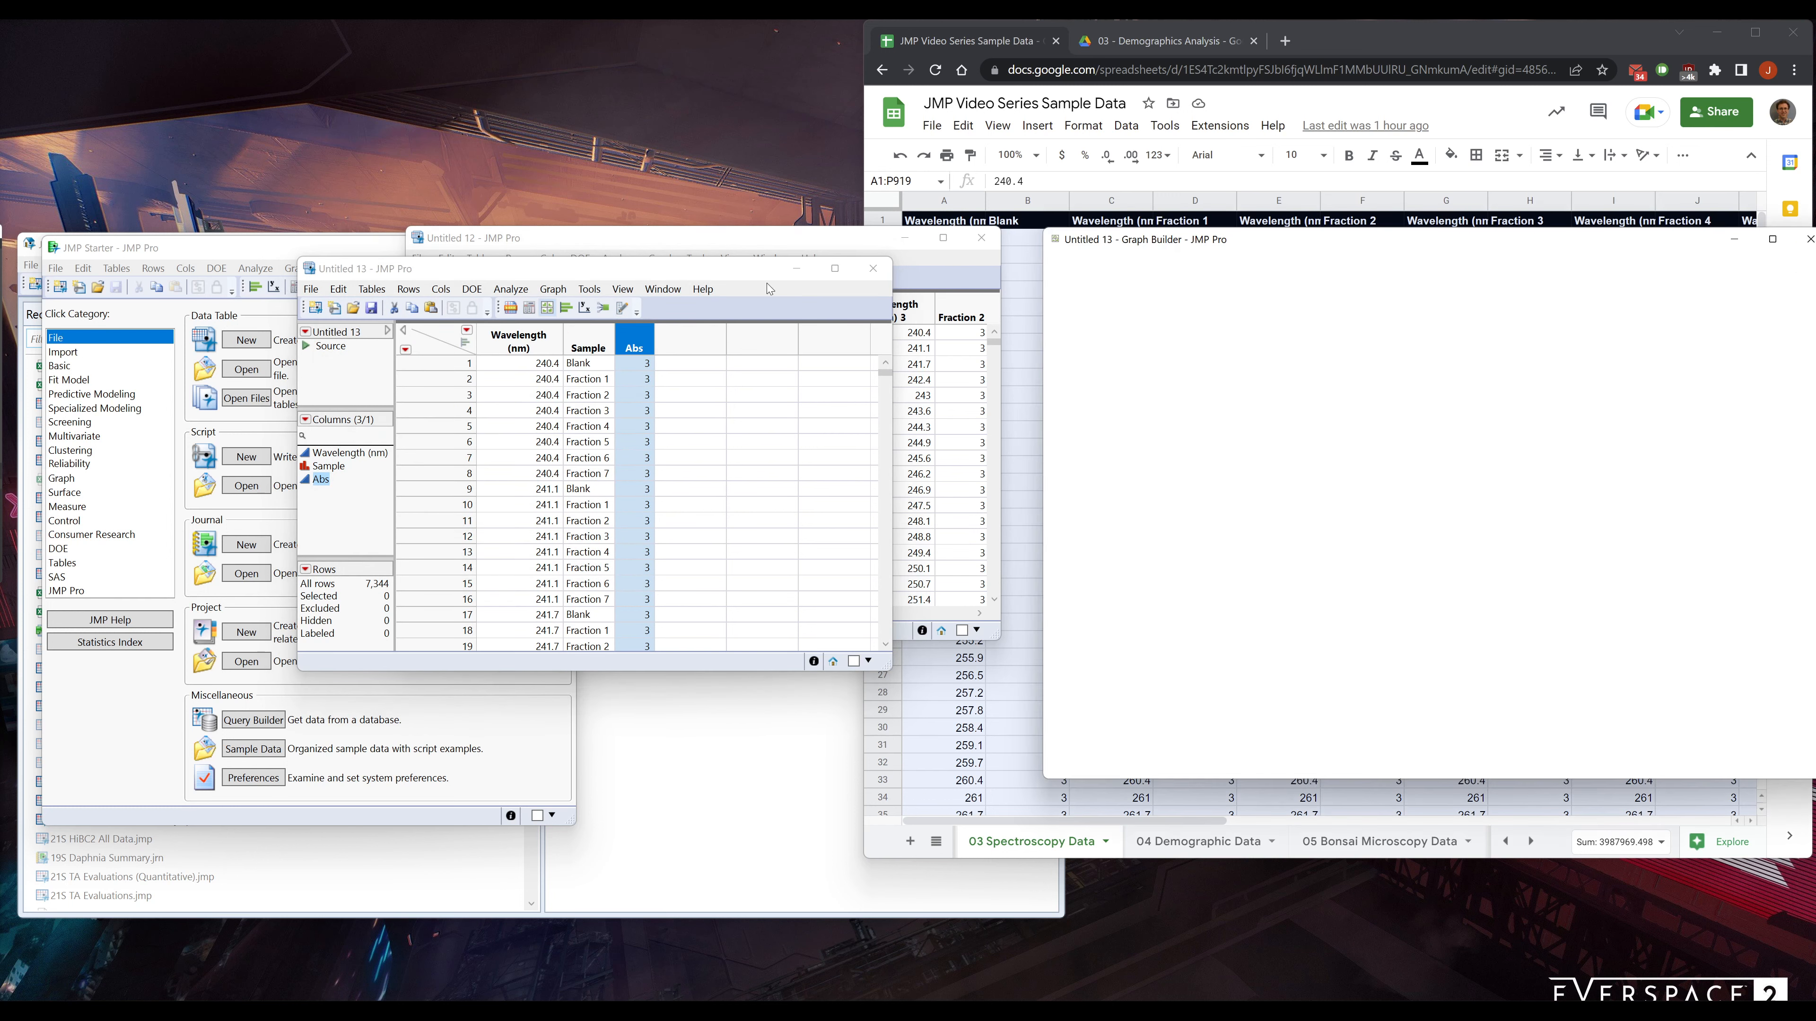
pyautogui.moveTo(947, 318); pyautogui.dragTo(850, 322)
pyautogui.click(688, 436)
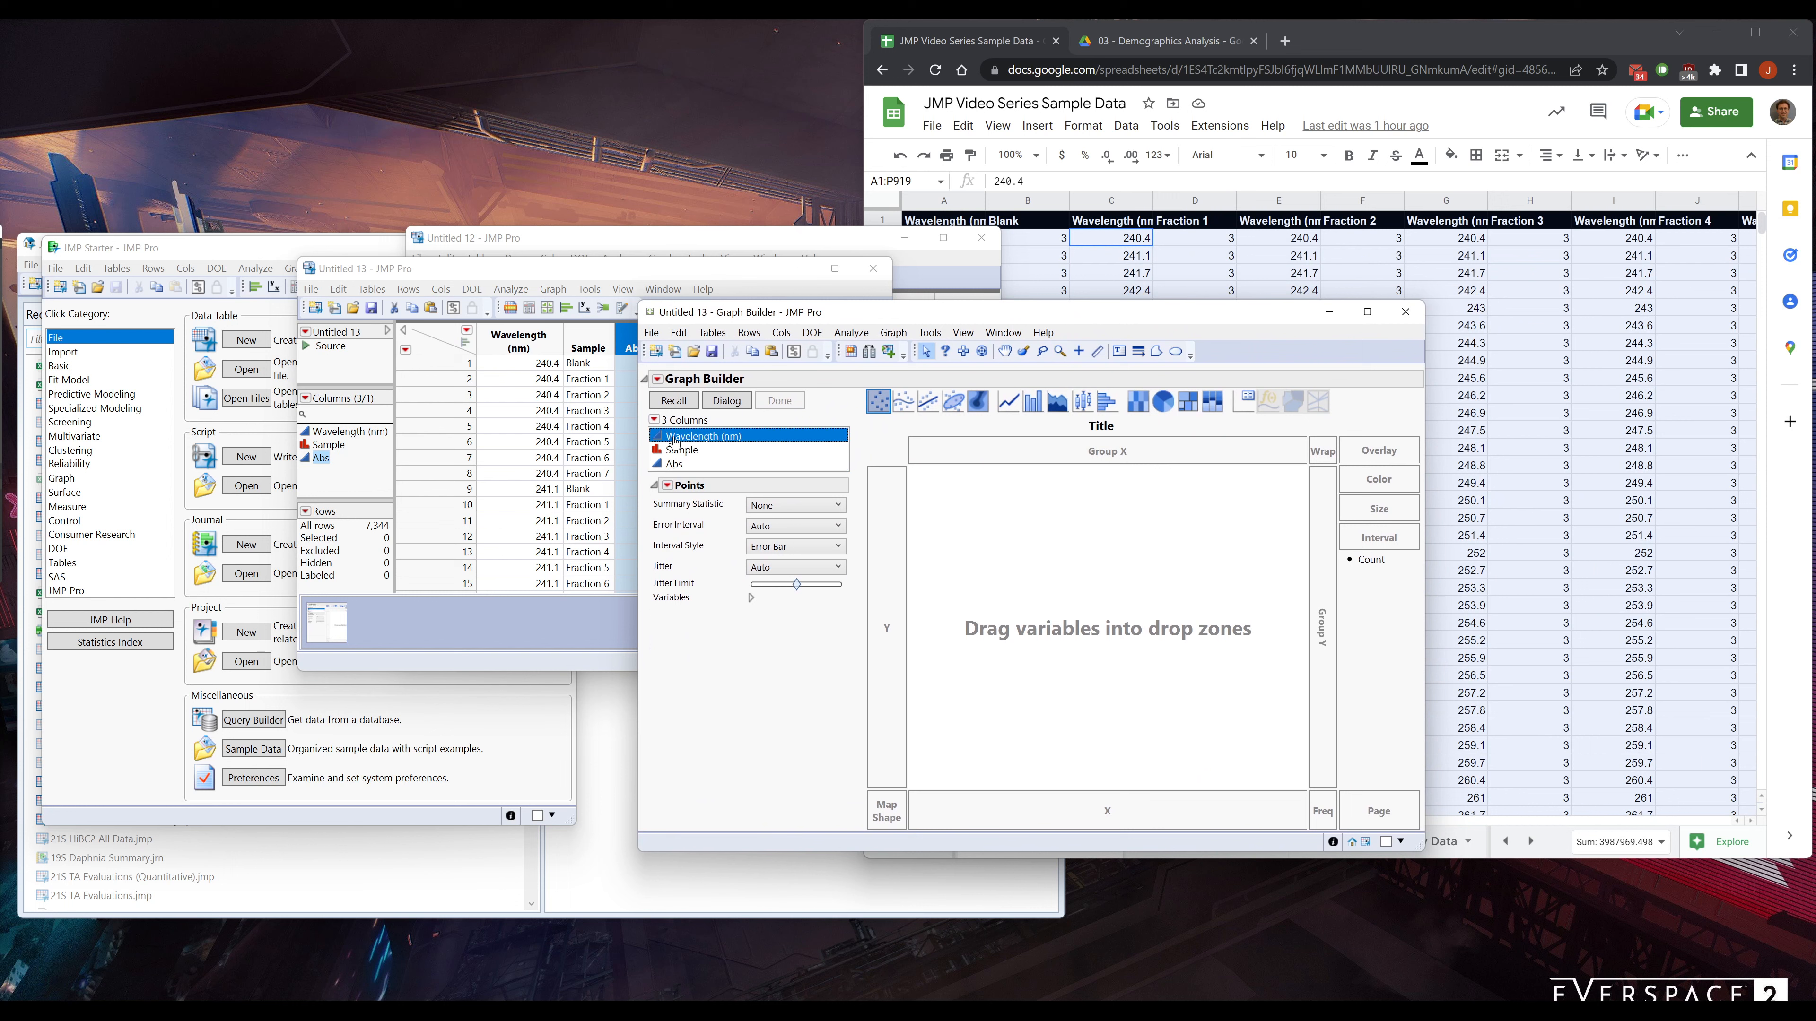
pyautogui.moveTo(694, 445); pyautogui.dragTo(1065, 808)
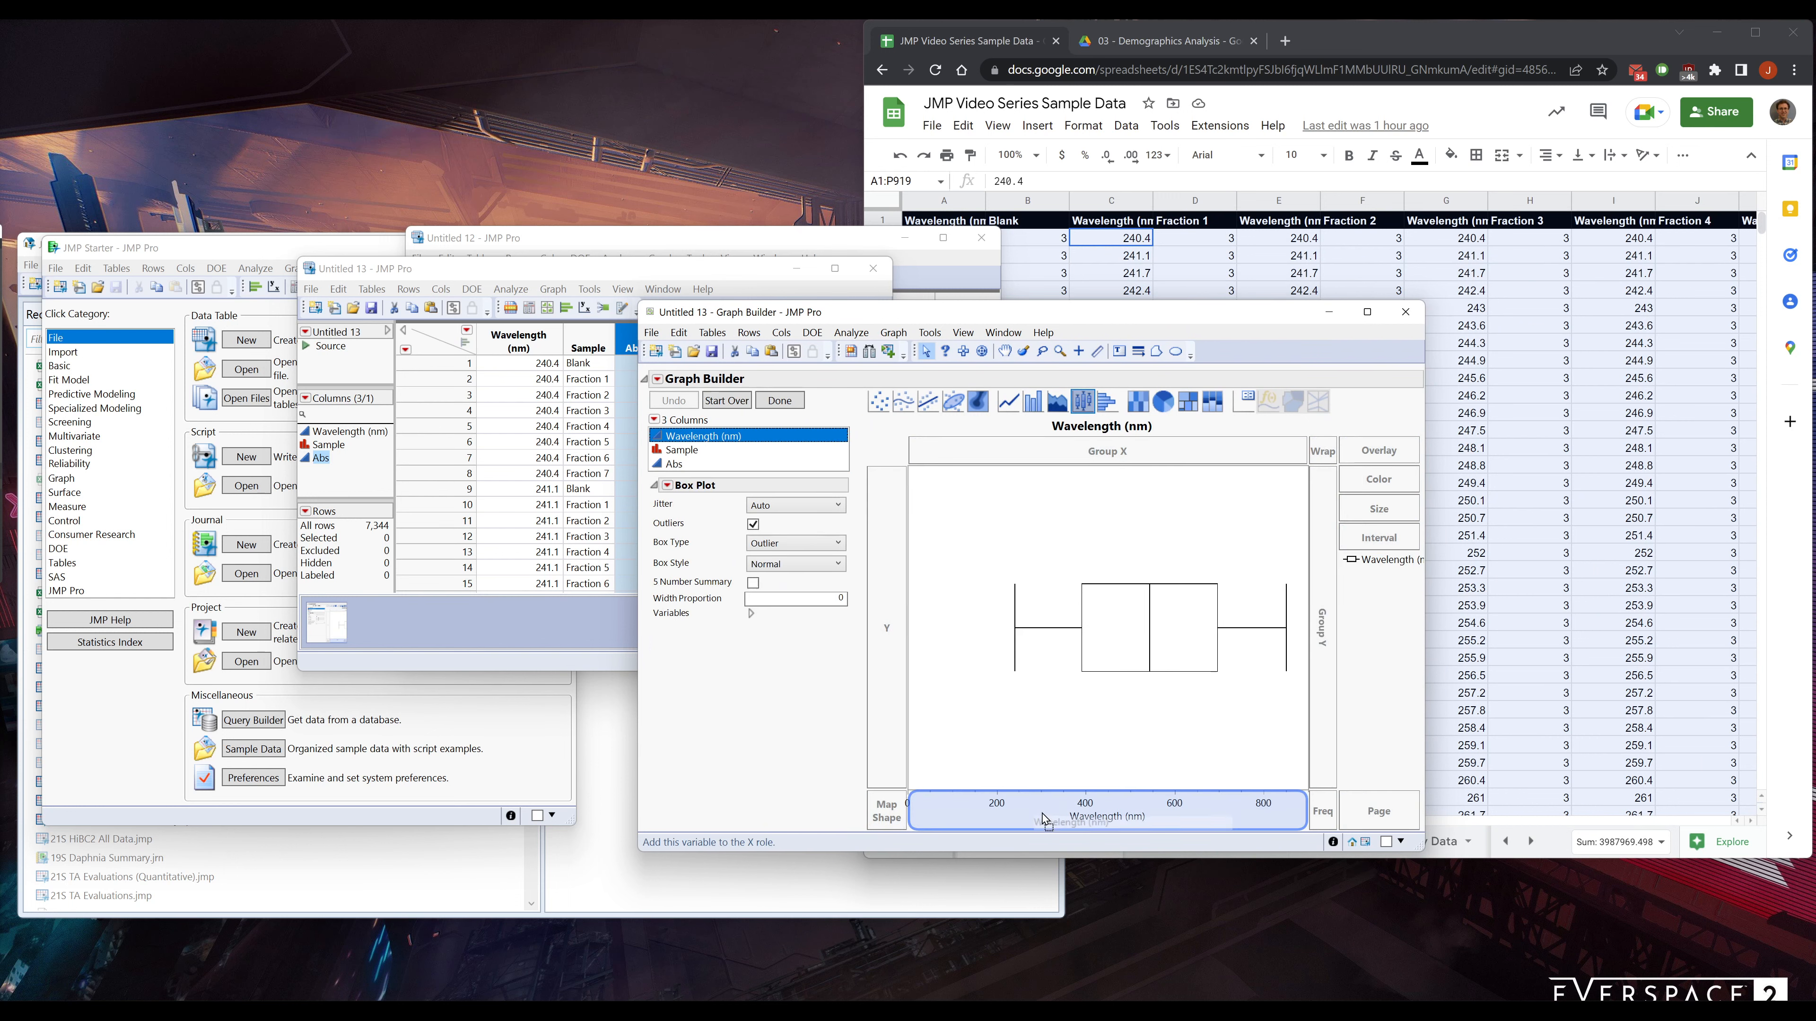
pyautogui.click(672, 464)
pyautogui.moveTo(672, 463); pyautogui.dragTo(887, 628)
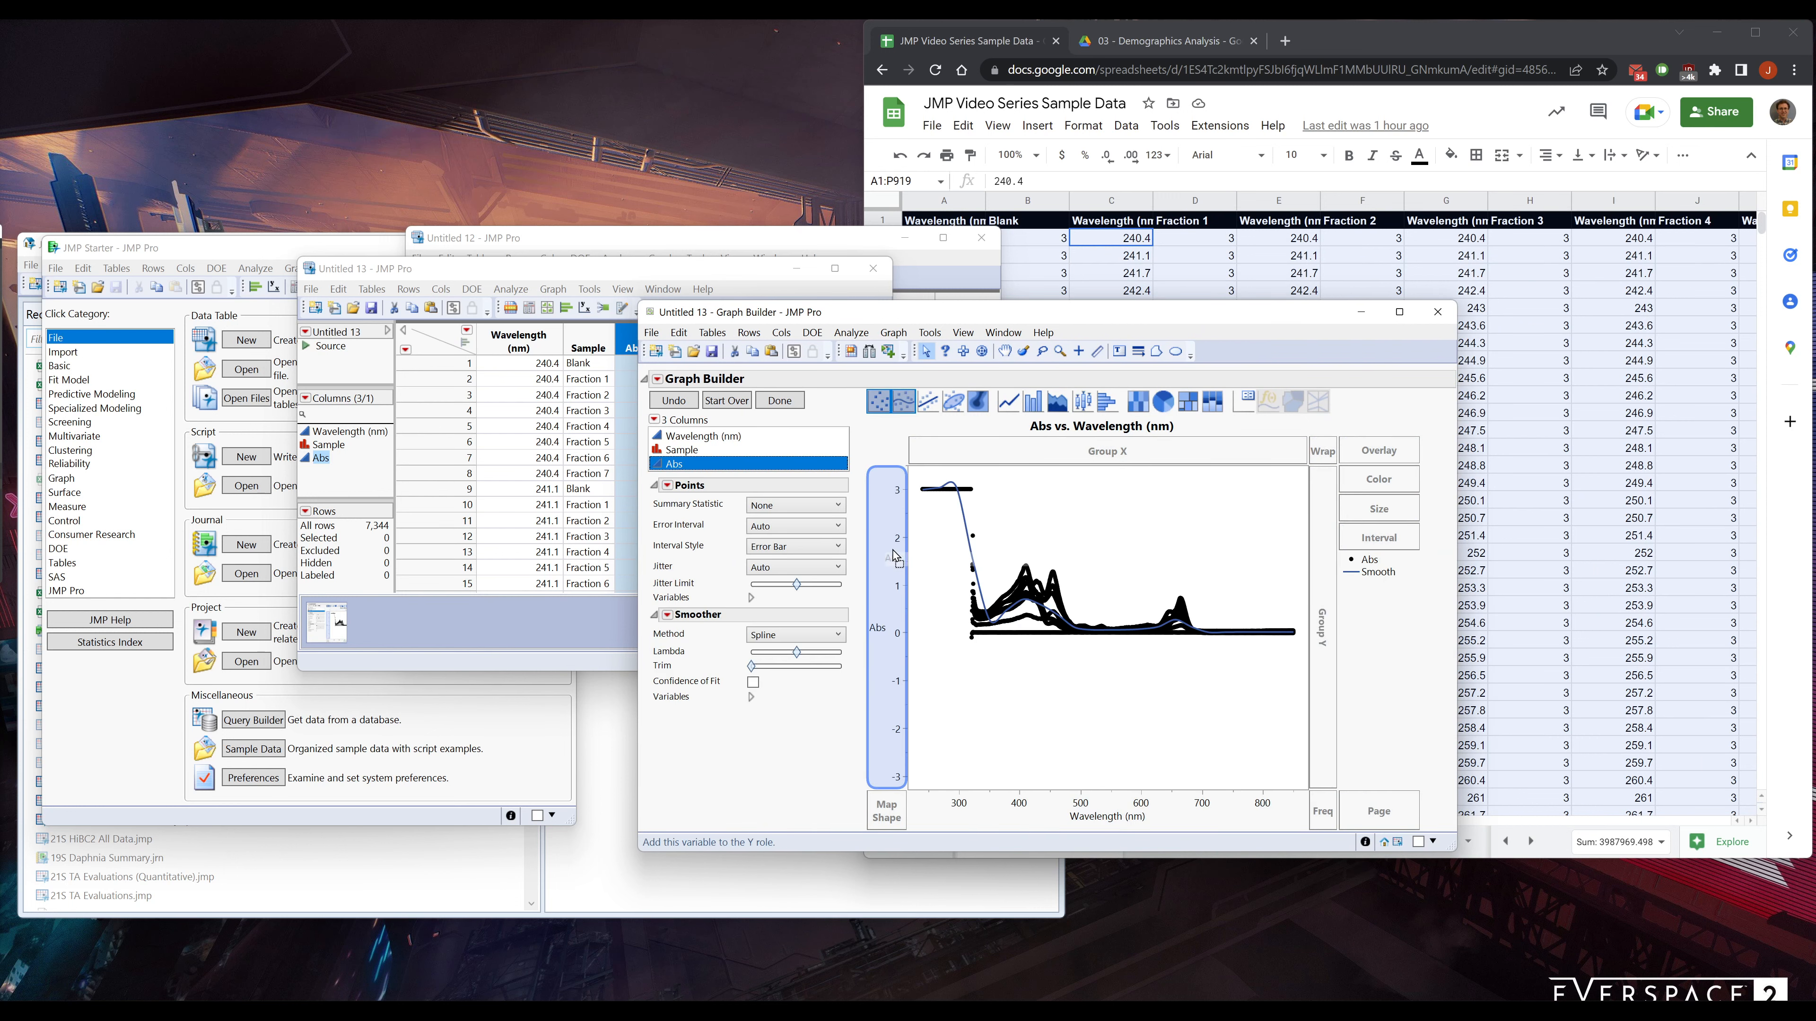
# Overlay the graph by Sample and change the plot to a line graph
pyautogui.click(720, 452)
pyautogui.moveTo(720, 456); pyautogui.dragTo(1389, 461)
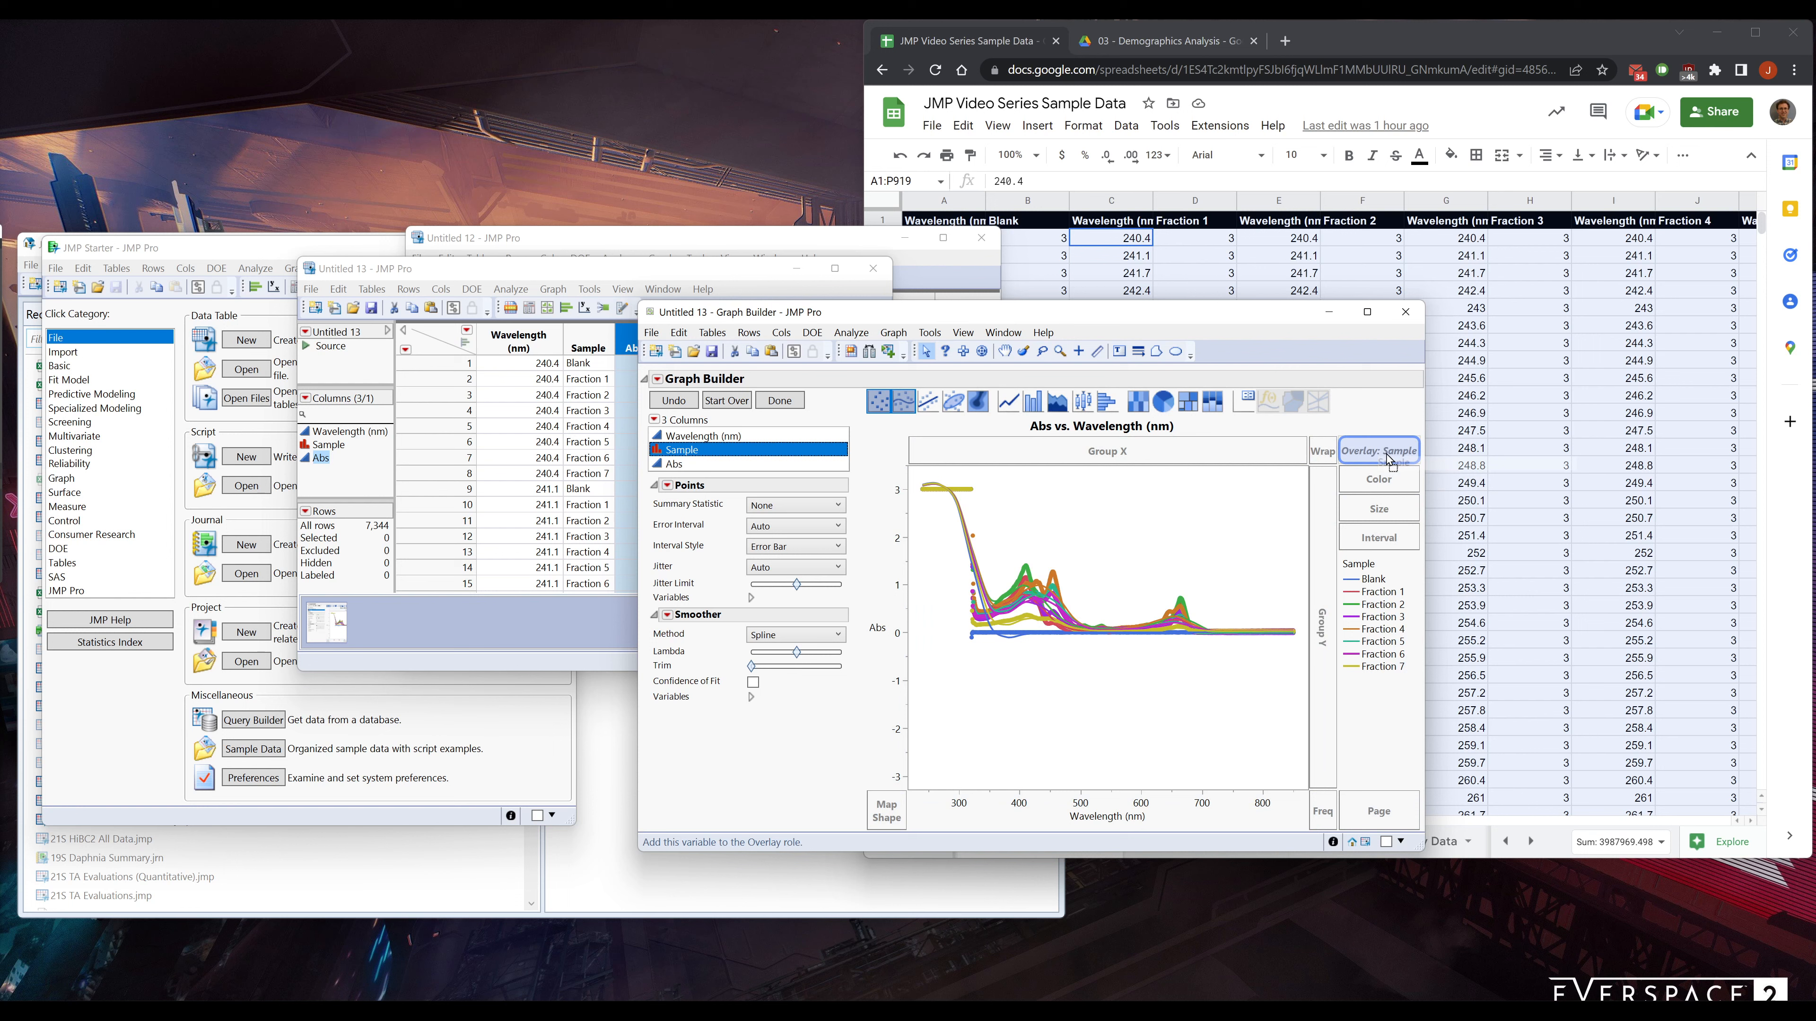
pyautogui.moveTo(1389, 462); pyautogui.dragTo(1390, 463)
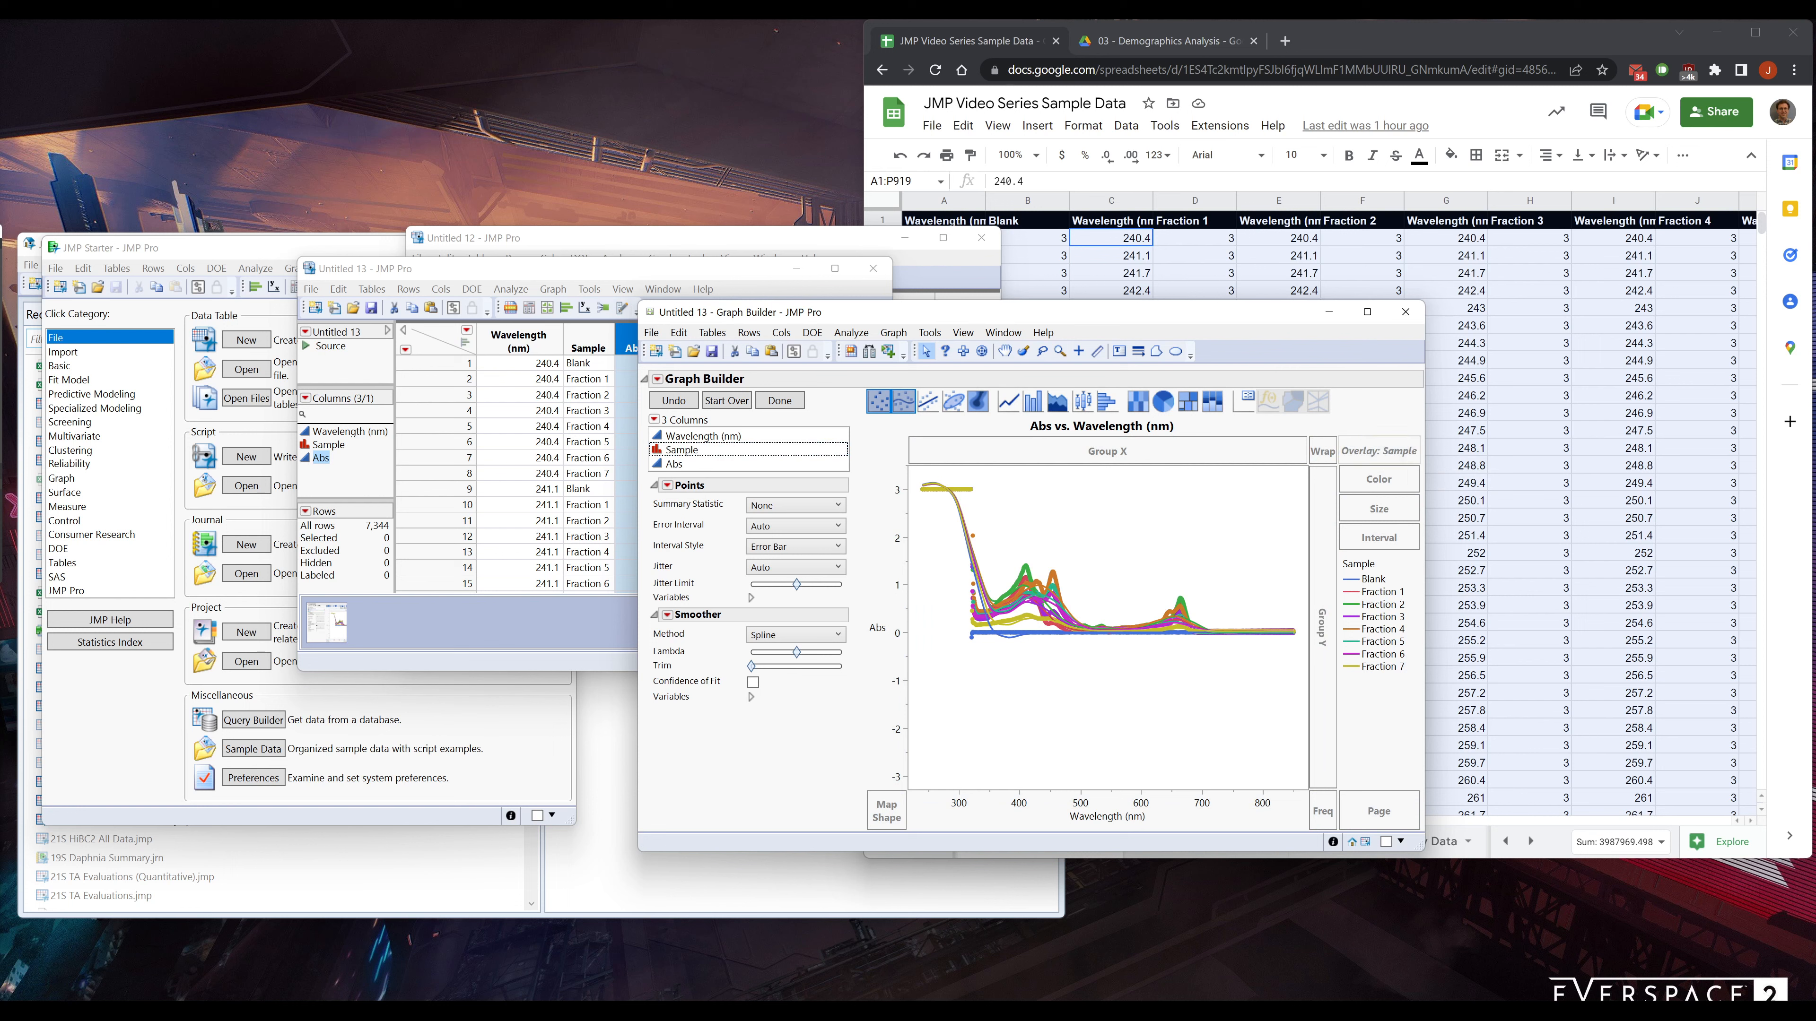
pyautogui.click(1008, 403)
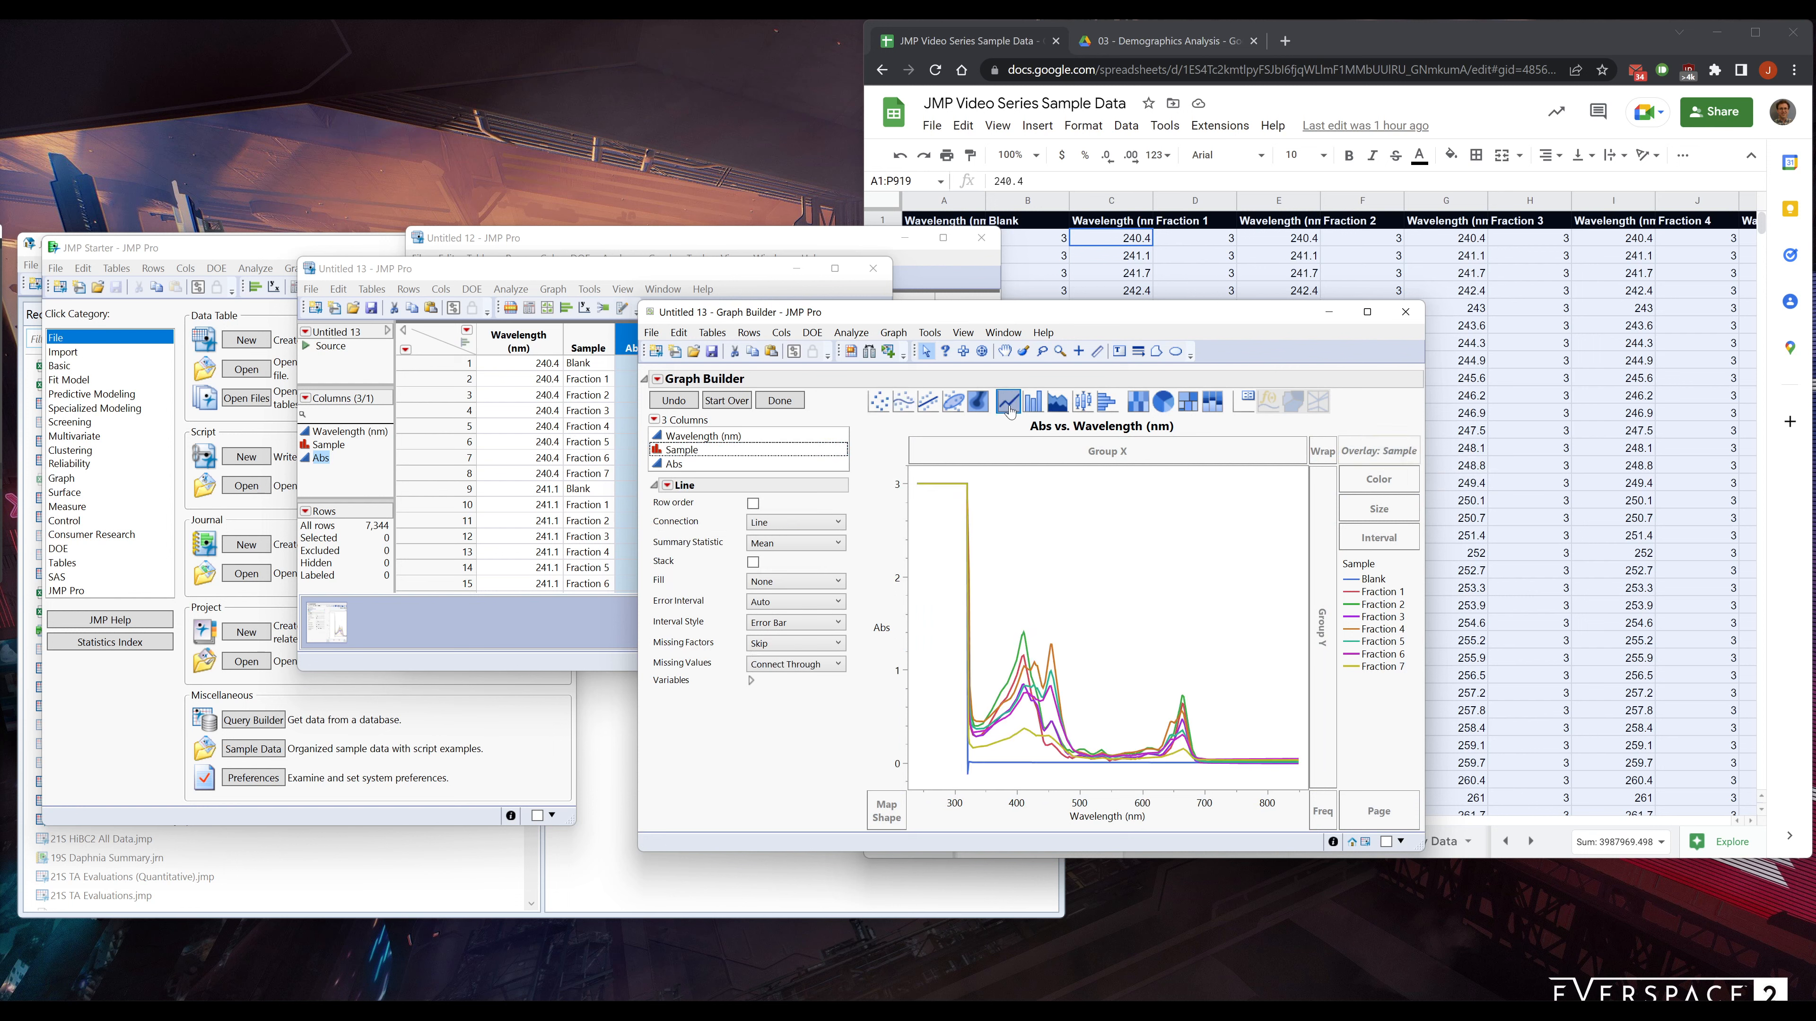
# Set the wavelength axis range to a minimum of 350 and a maximum of 750
pyautogui.doubleClick(892, 625)
pyautogui.click(1278, 803)
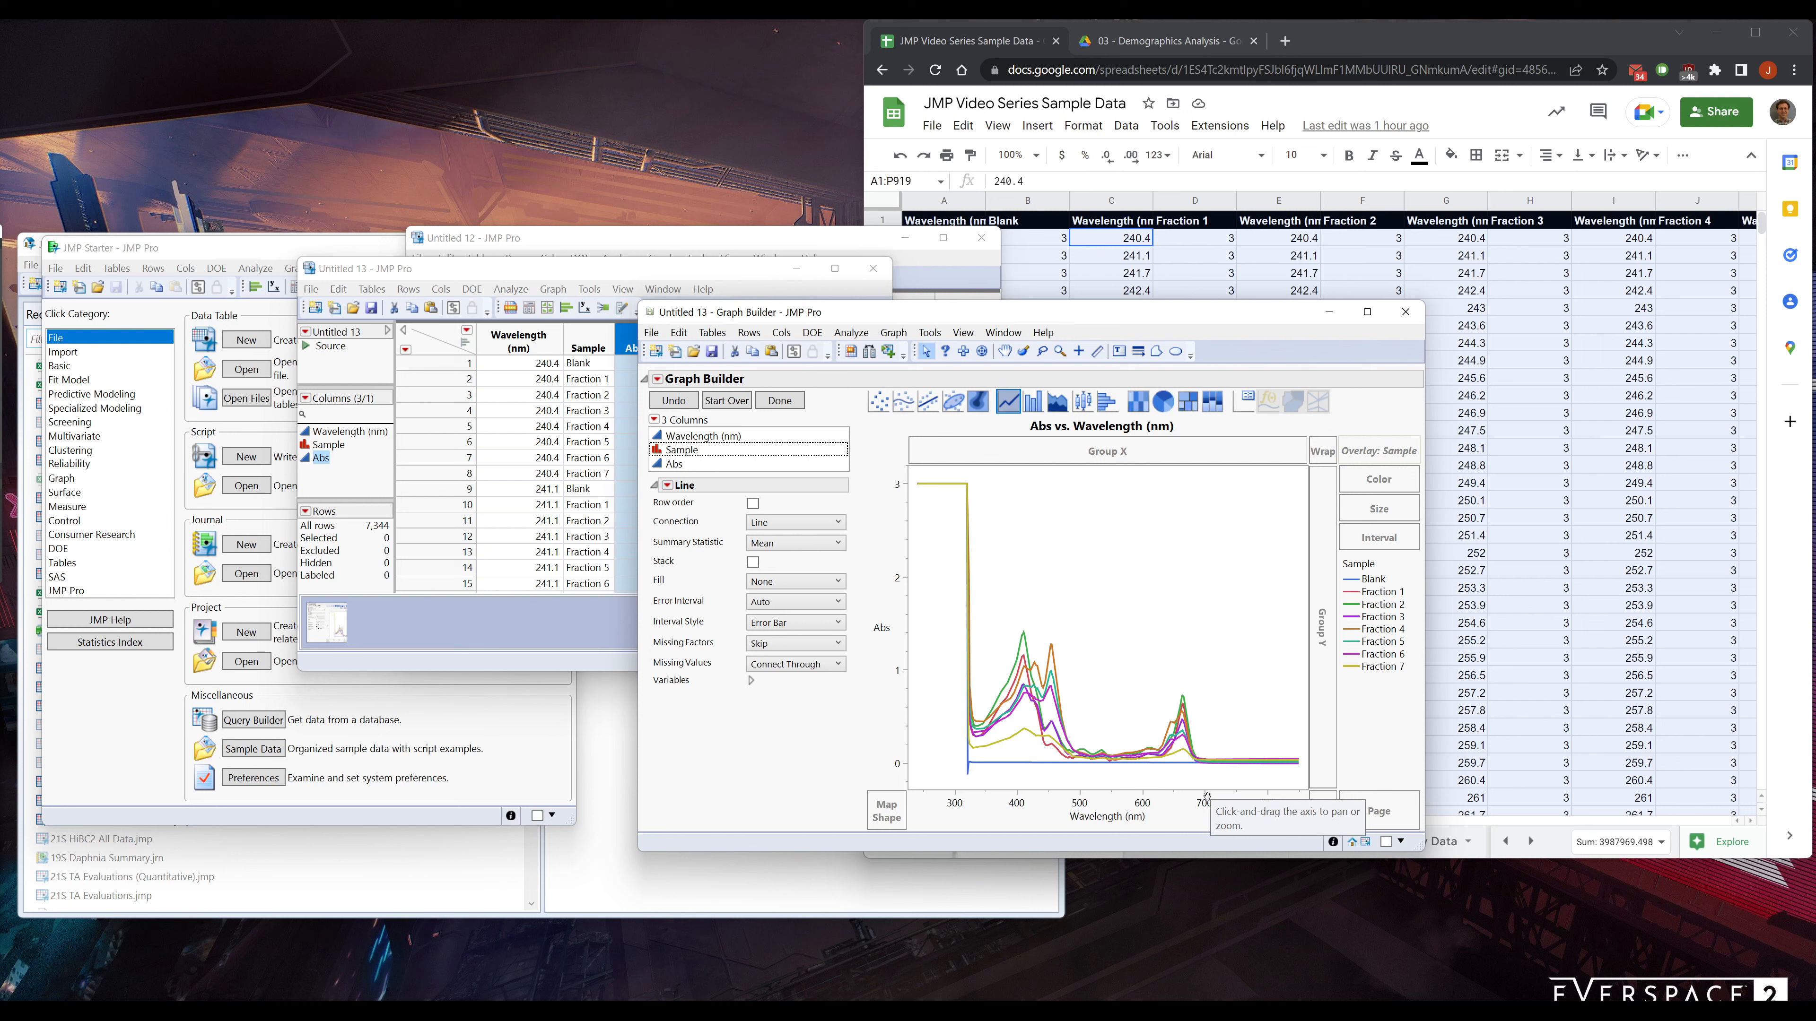
pyautogui.doubleClick(1216, 793)
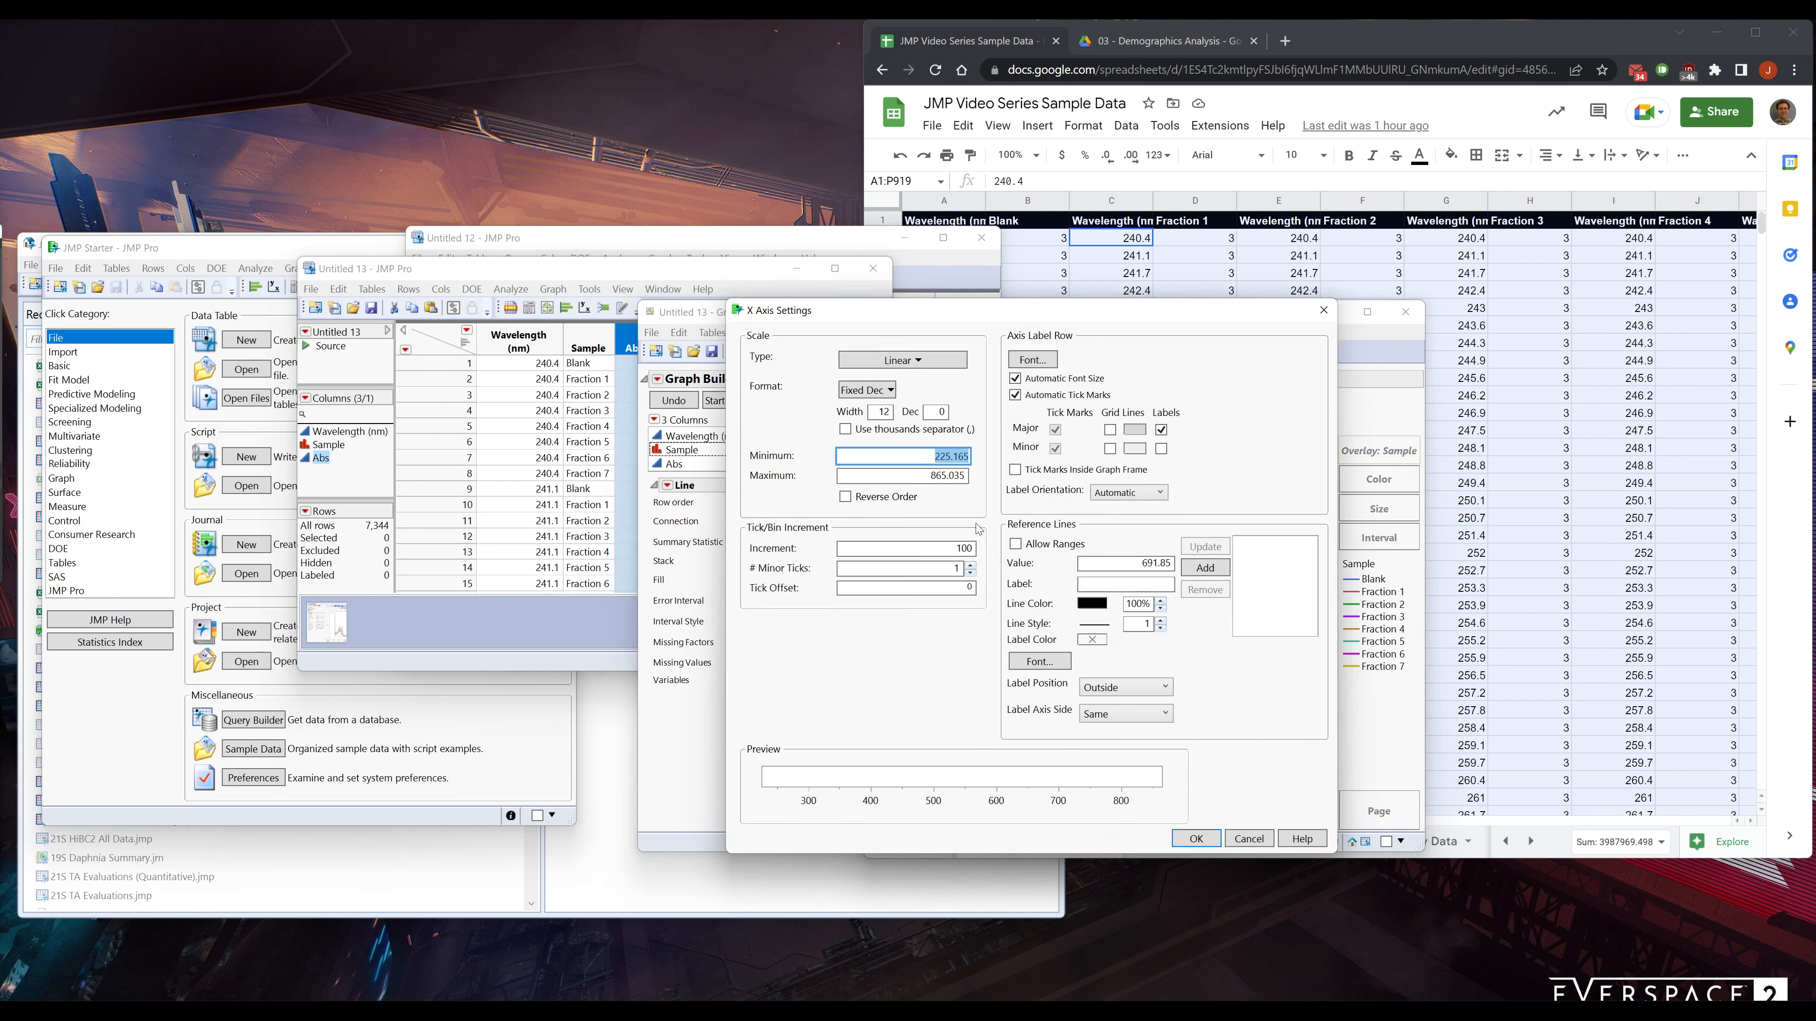
pyautogui.write('350')
pyautogui.press('Tab')
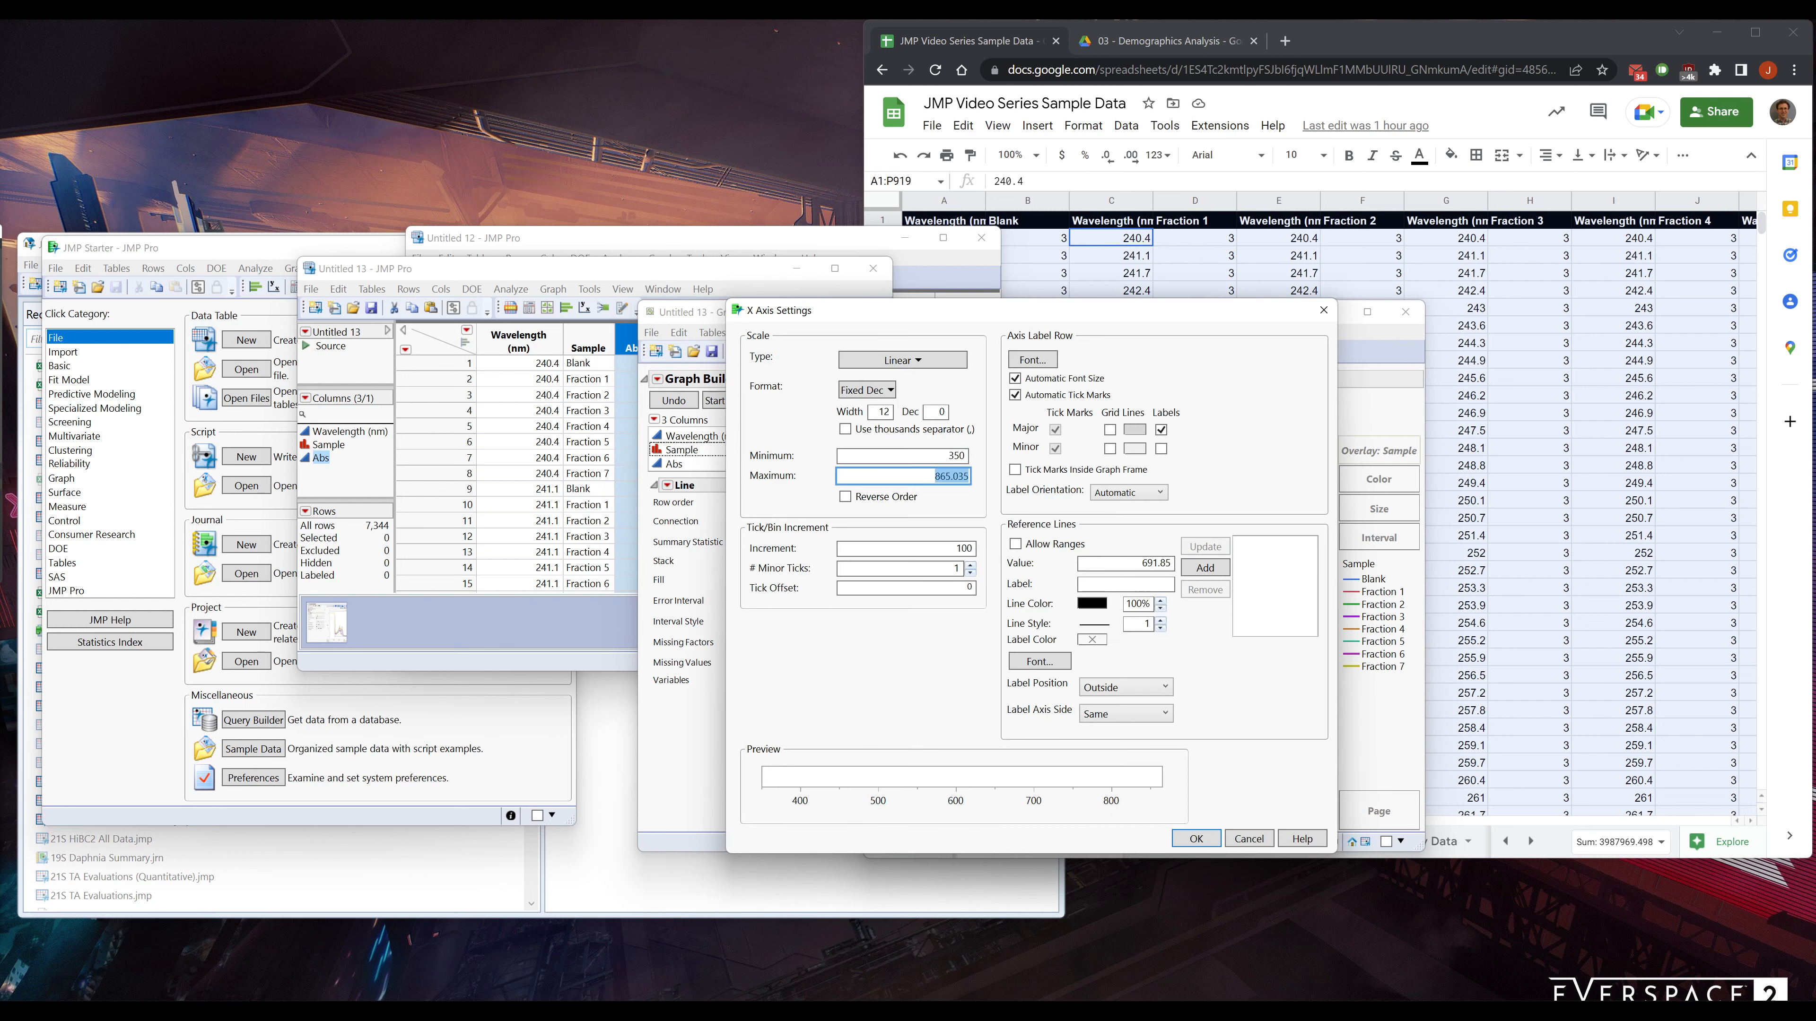
pyautogui.write('754')
pyautogui.press('BackSpace')
pyautogui.write('0')
pyautogui.click(894, 714)
pyautogui.click(1209, 840)
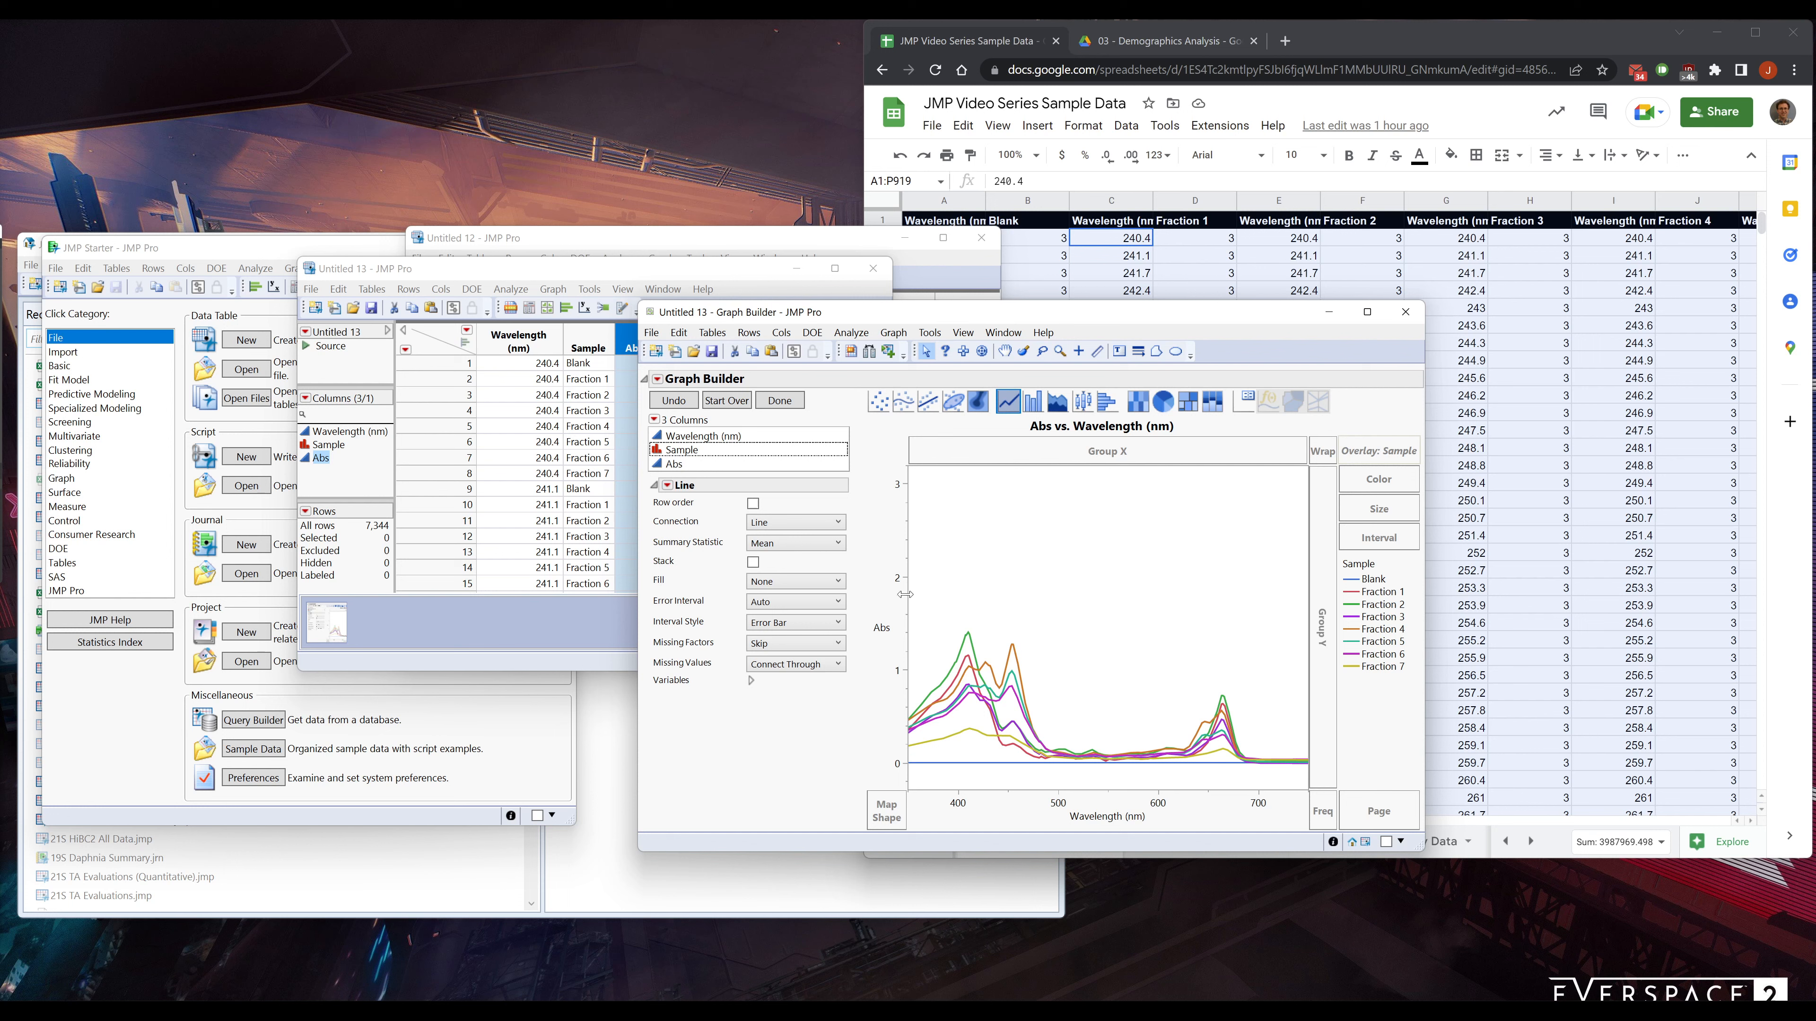
# Rescale the Abs axis to about 0 to 1.5 and adjust the wavelength axis to about 340 to 710 nm
pyautogui.moveTo(895, 612)
pyautogui.mouseDown()
pyautogui.moveTo(895, 640)
pyautogui.moveTo(897, 615)
pyautogui.mouseUp()
pyautogui.moveTo(903, 516); pyautogui.dragTo(909, 328)
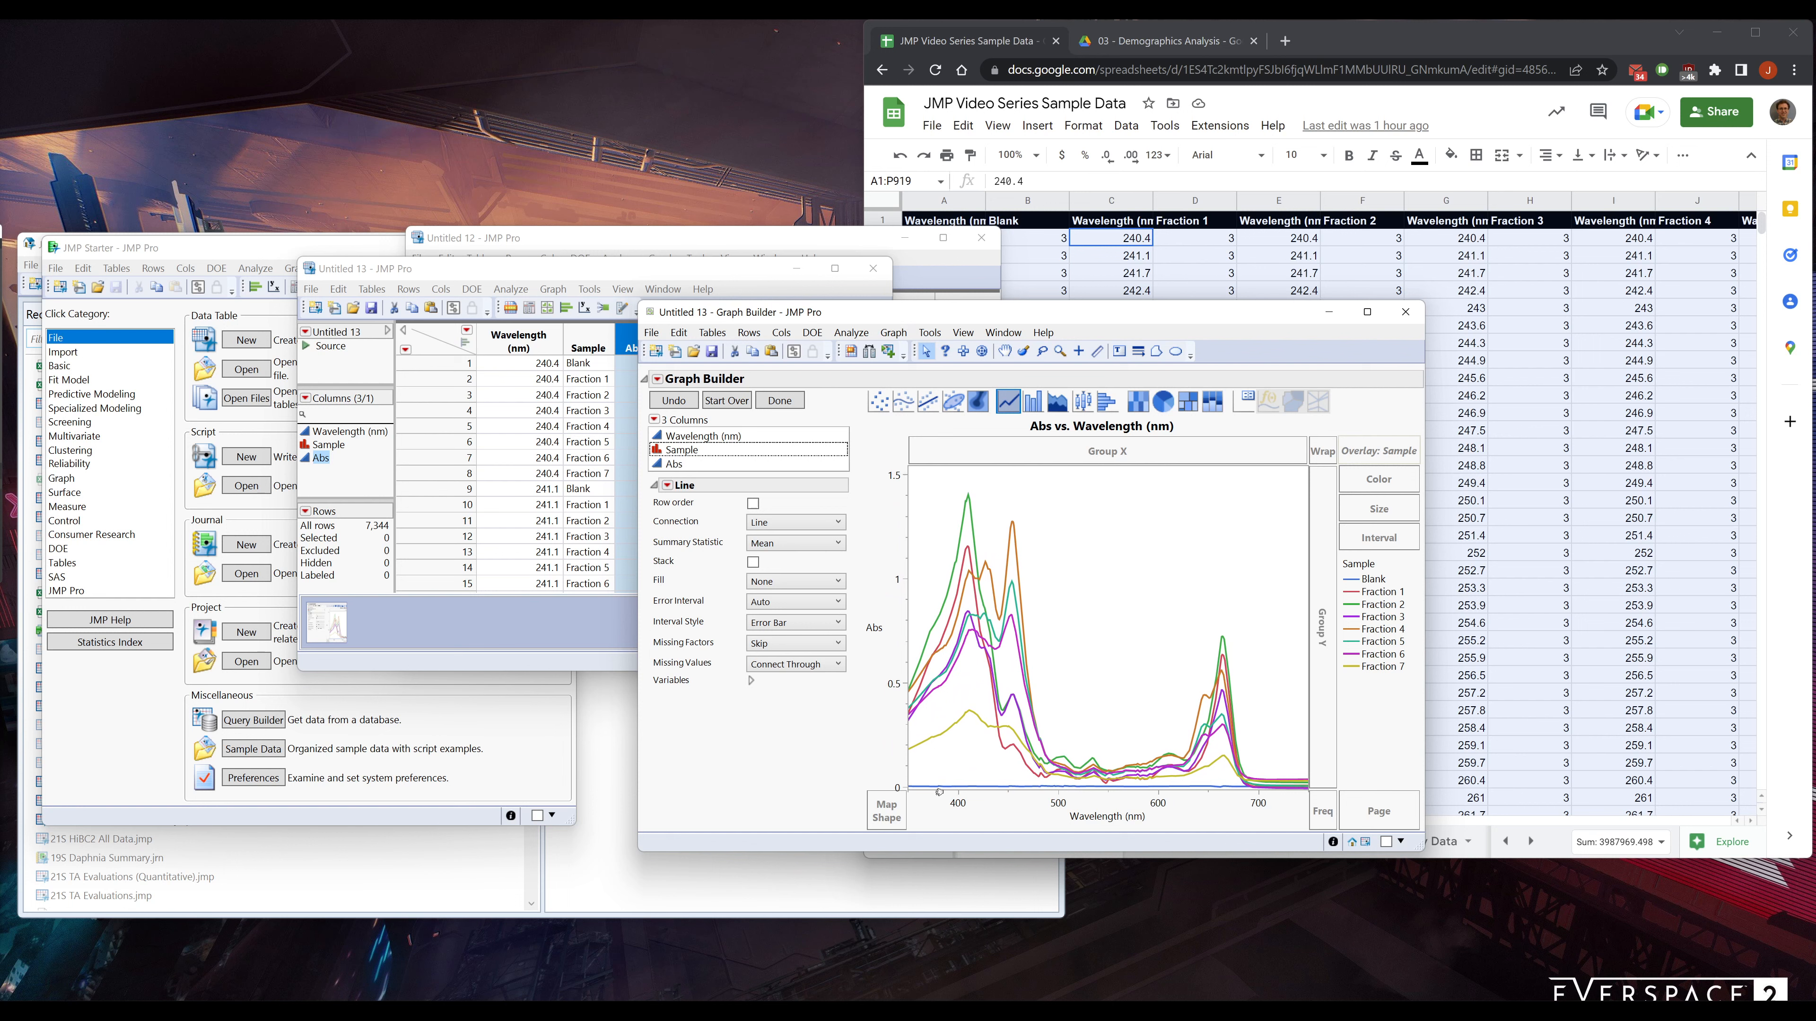
pyautogui.moveTo(941, 800); pyautogui.dragTo(934, 801)
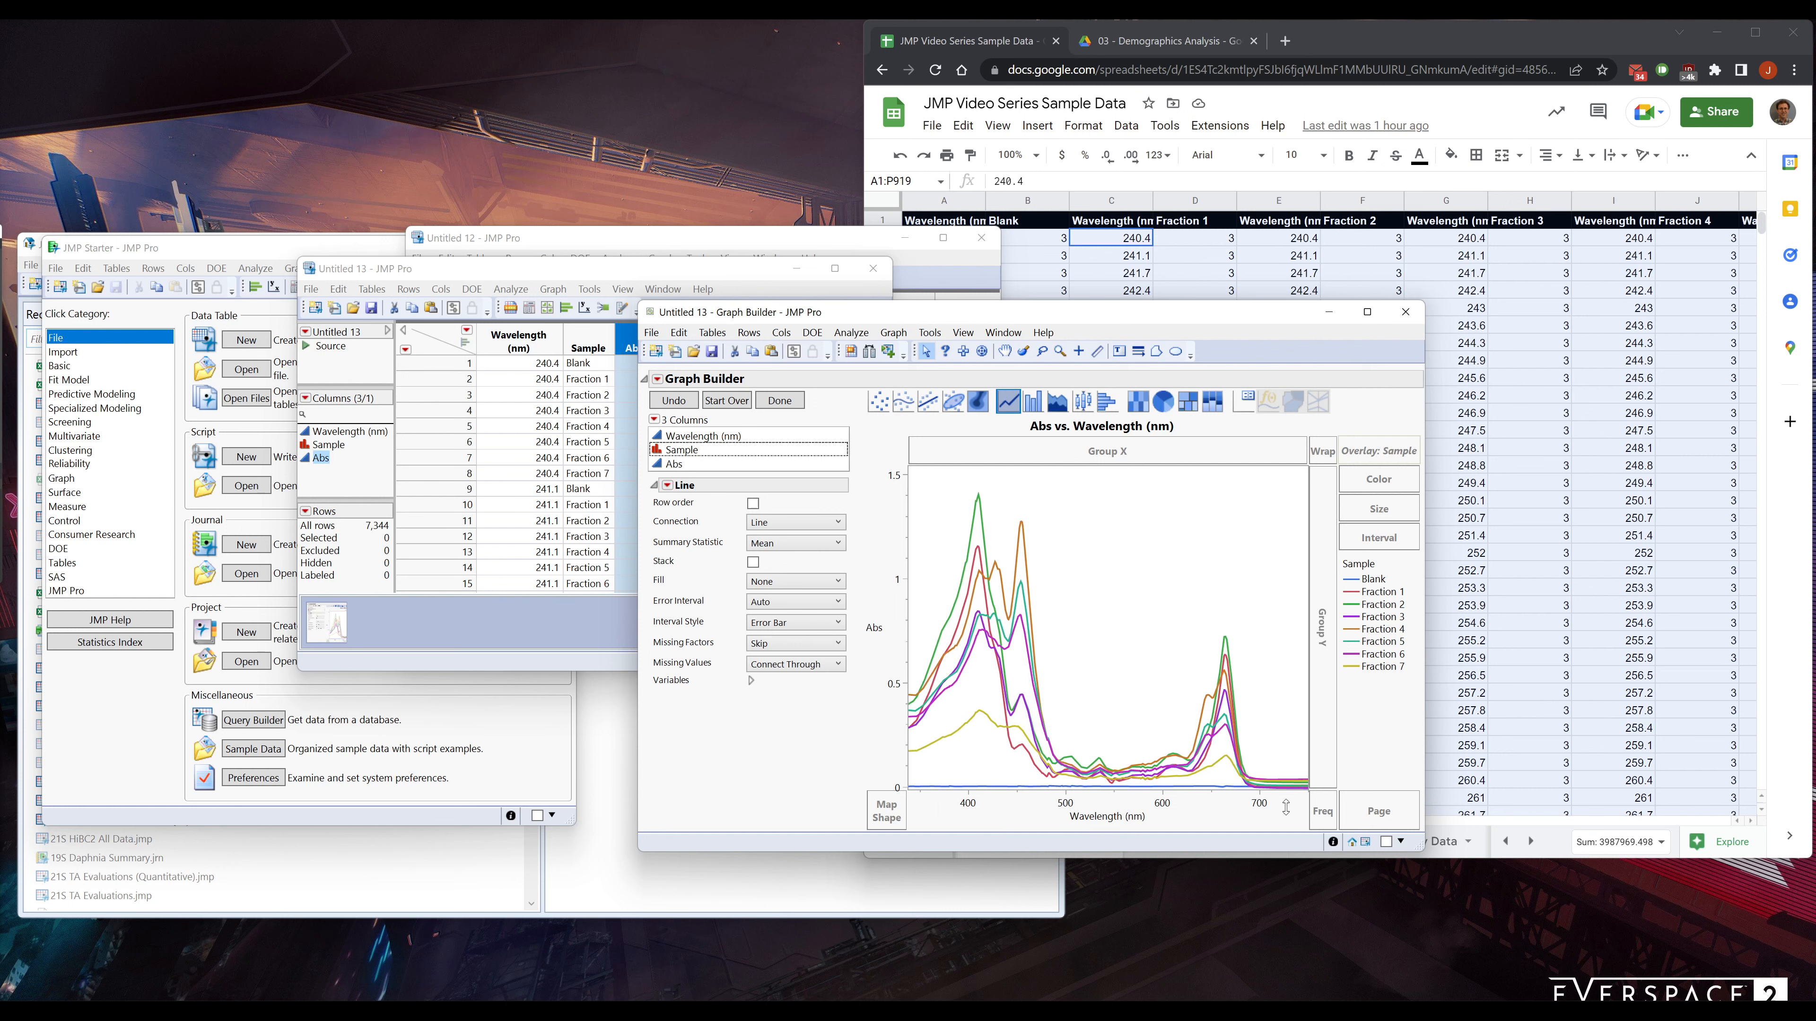
pyautogui.moveTo(1285, 806); pyautogui.dragTo(1316, 799)
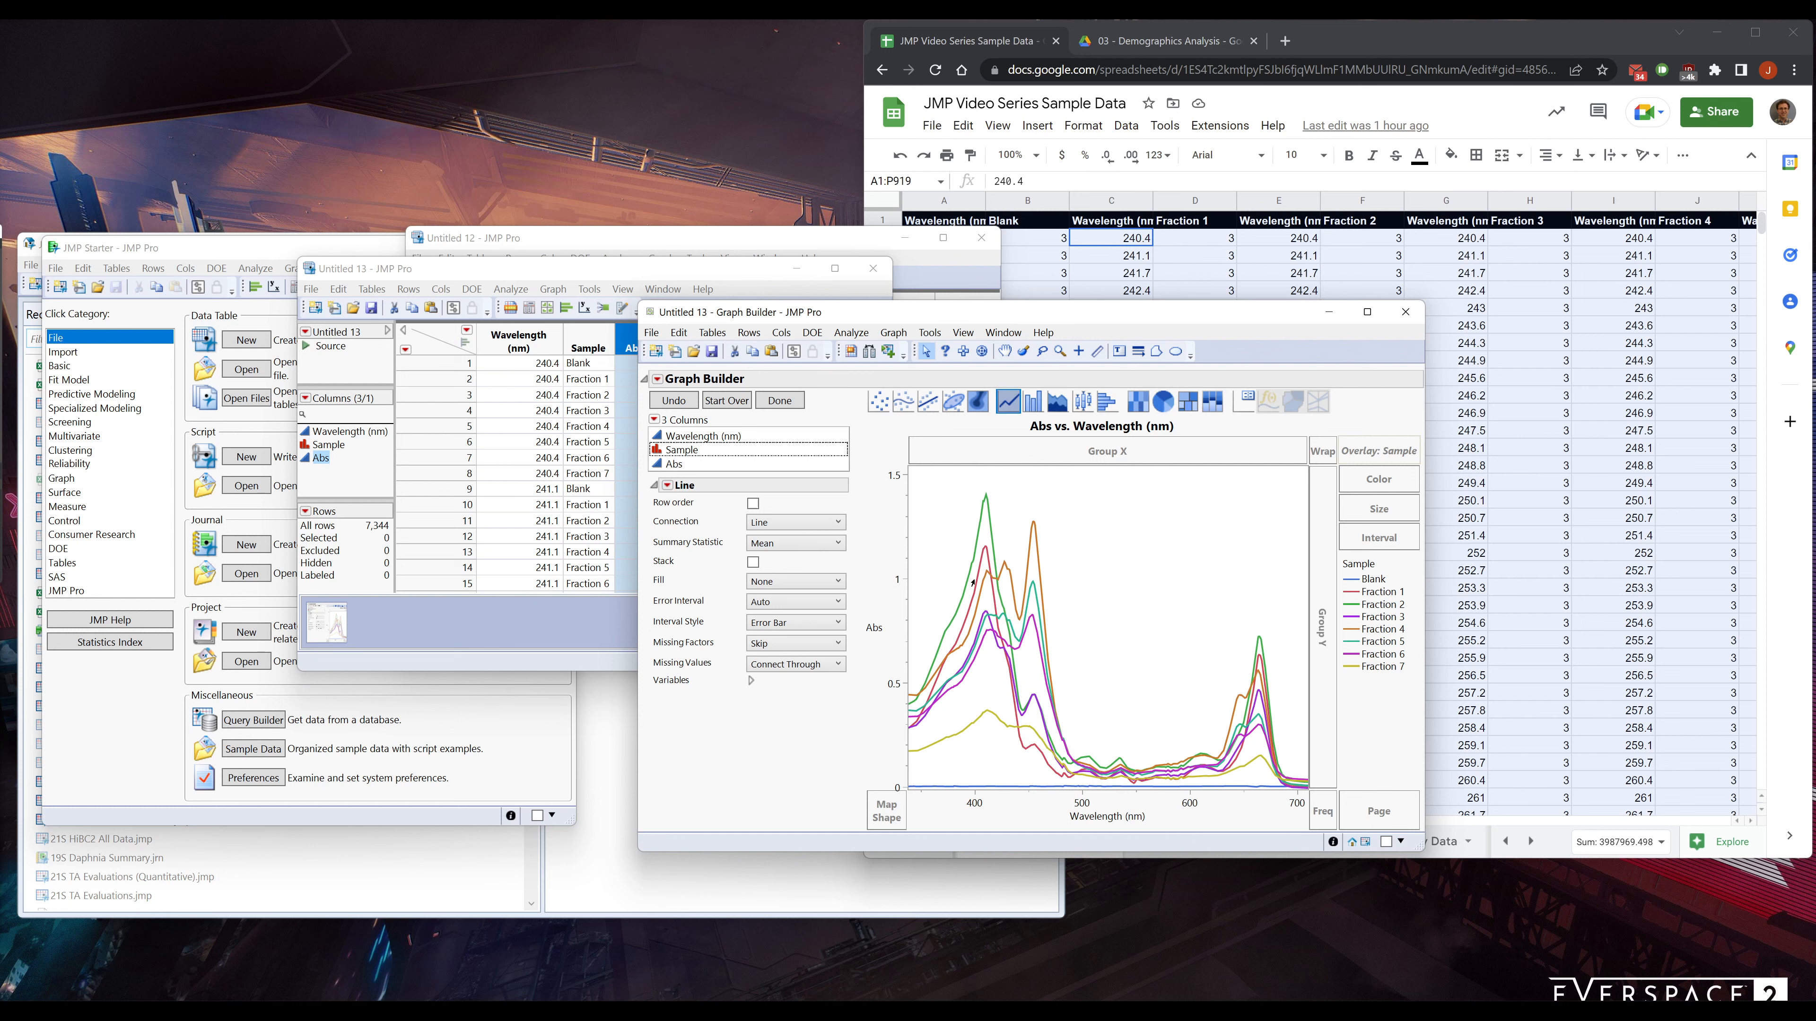
pyautogui.moveTo(894, 474)
pyautogui.mouseDown()
pyautogui.moveTo(892, 458)
pyautogui.moveTo(887, 476)
pyautogui.mouseUp()
# Move the graph window aside and highlight each sample's curve in turn, from Blank to Fraction 7, clearing the highlight at the end
pyautogui.moveTo(1373, 452)
pyautogui.mouseDown()
pyautogui.moveTo(1326, 600)
pyautogui.moveTo(1184, 455)
pyautogui.moveTo(1376, 463)
pyautogui.mouseUp()
pyautogui.moveTo(947, 315); pyautogui.dragTo(1059, 319)
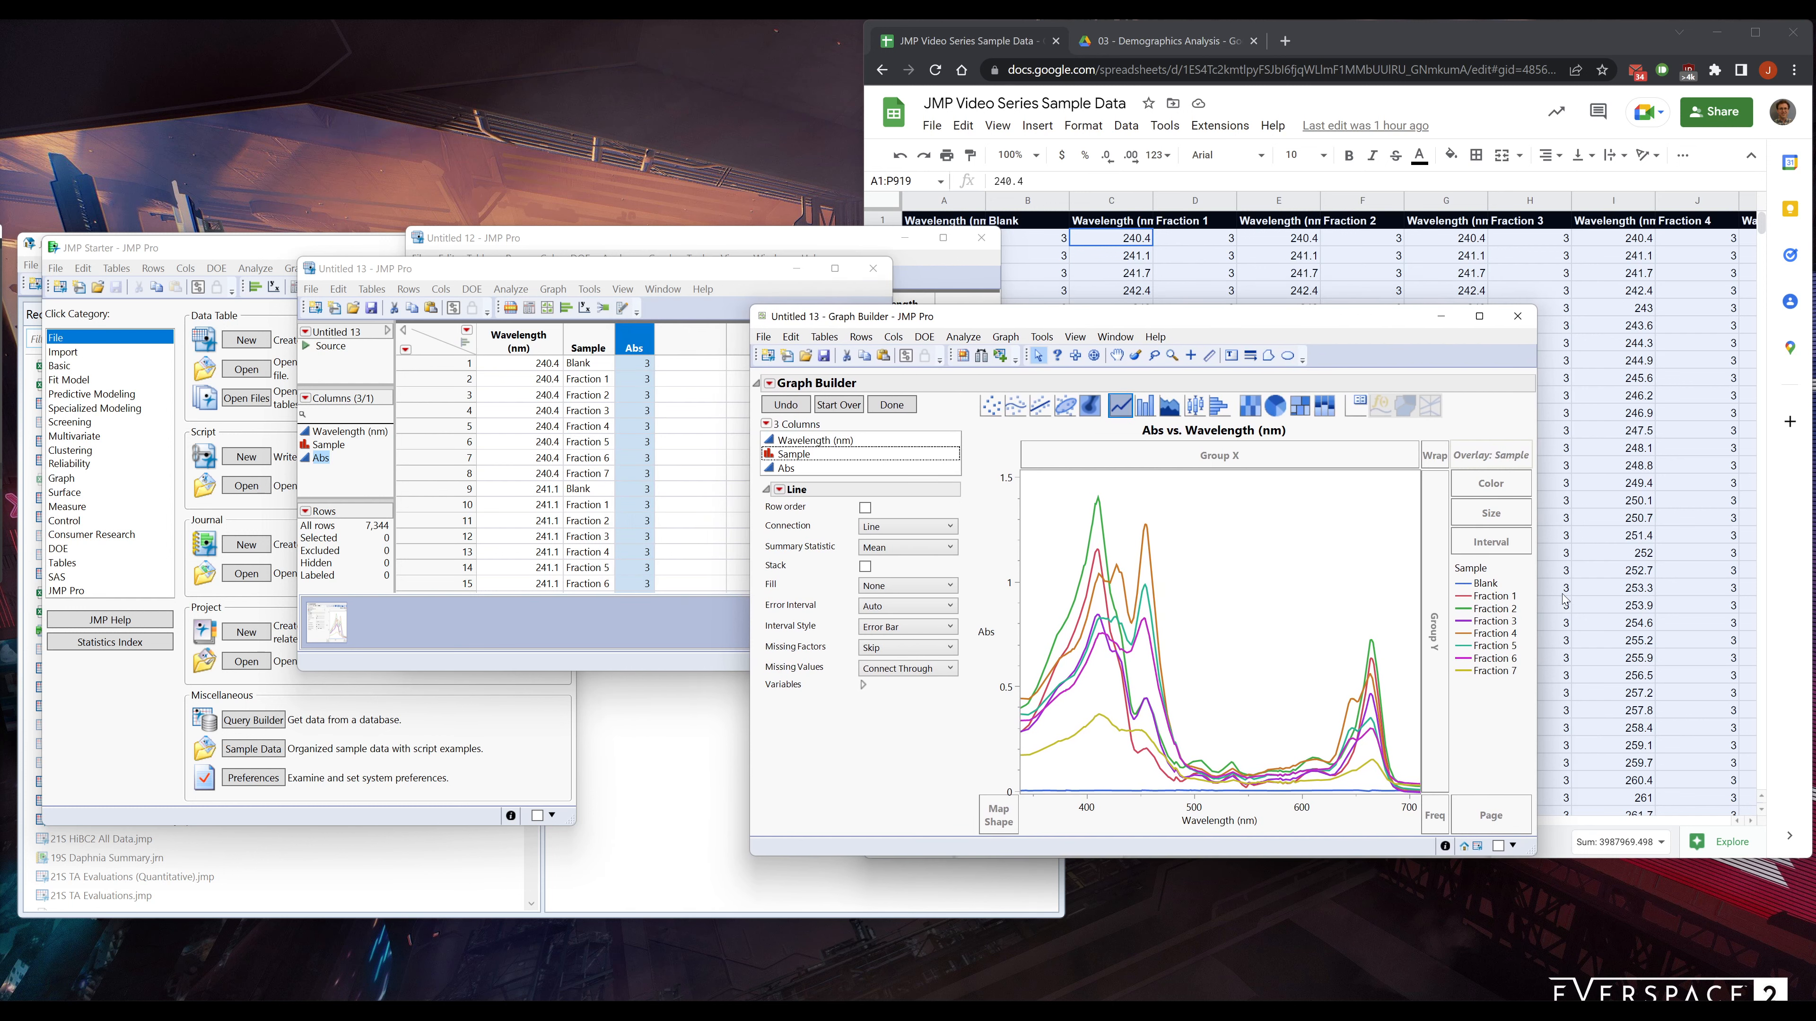
pyautogui.click(1478, 585)
pyautogui.click(1480, 597)
pyautogui.click(1480, 610)
pyautogui.click(1484, 621)
pyautogui.click(1486, 633)
pyautogui.click(1487, 646)
pyautogui.click(1489, 659)
pyautogui.click(1490, 671)
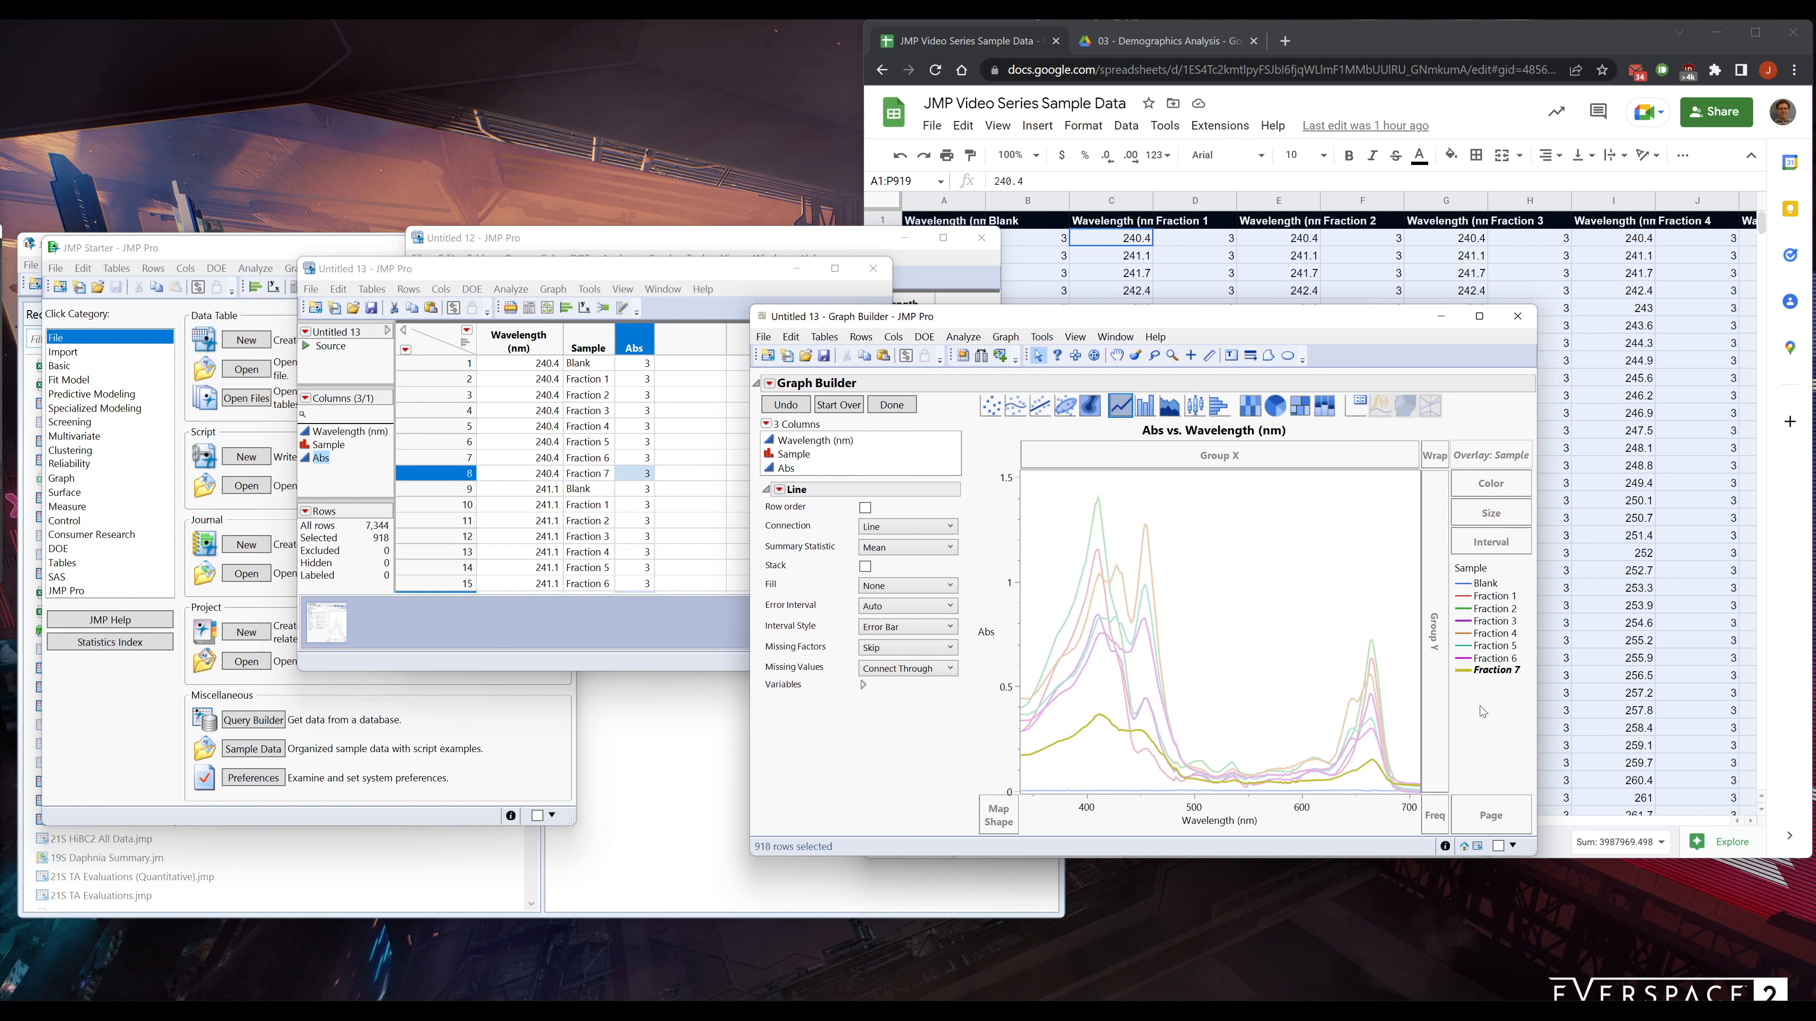
pyautogui.click(1489, 585)
pyautogui.click(1228, 605)
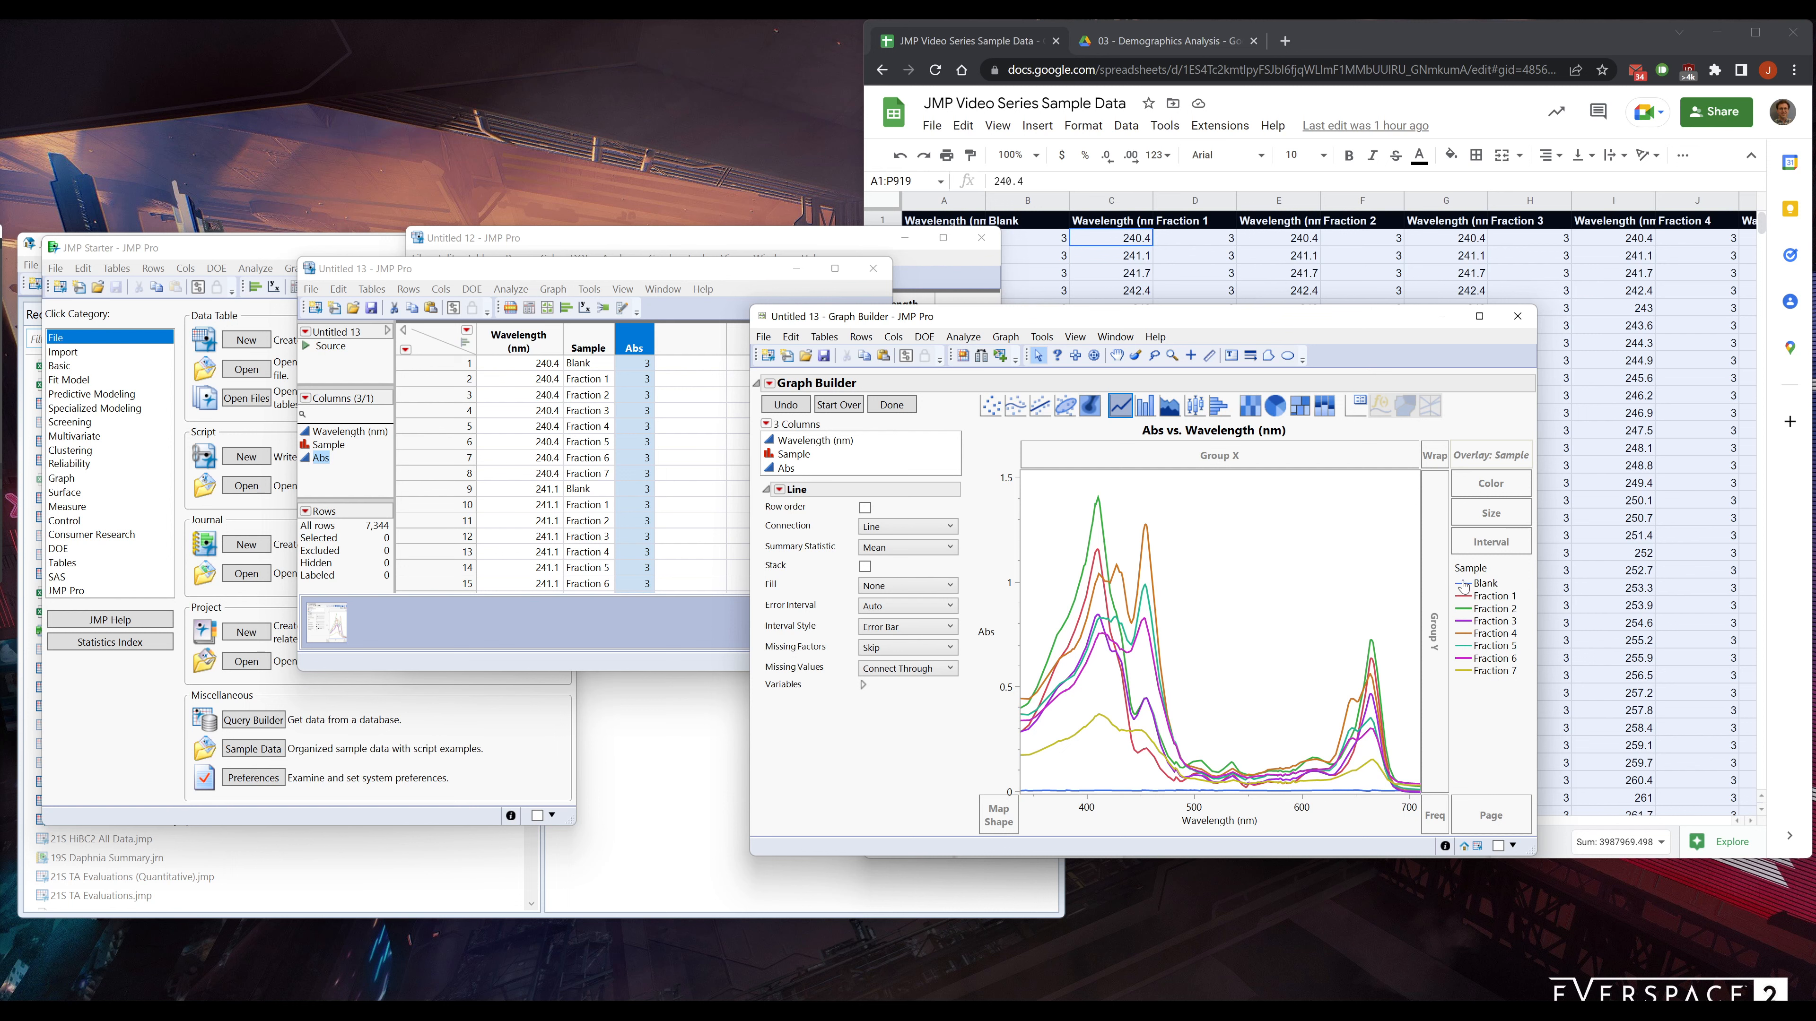
# Highlight the Blank curve by selecting the first Blank cell in the data table's Sample column, and clear the selection
pyautogui.click(579, 364)
pyautogui.rightClick(584, 363)
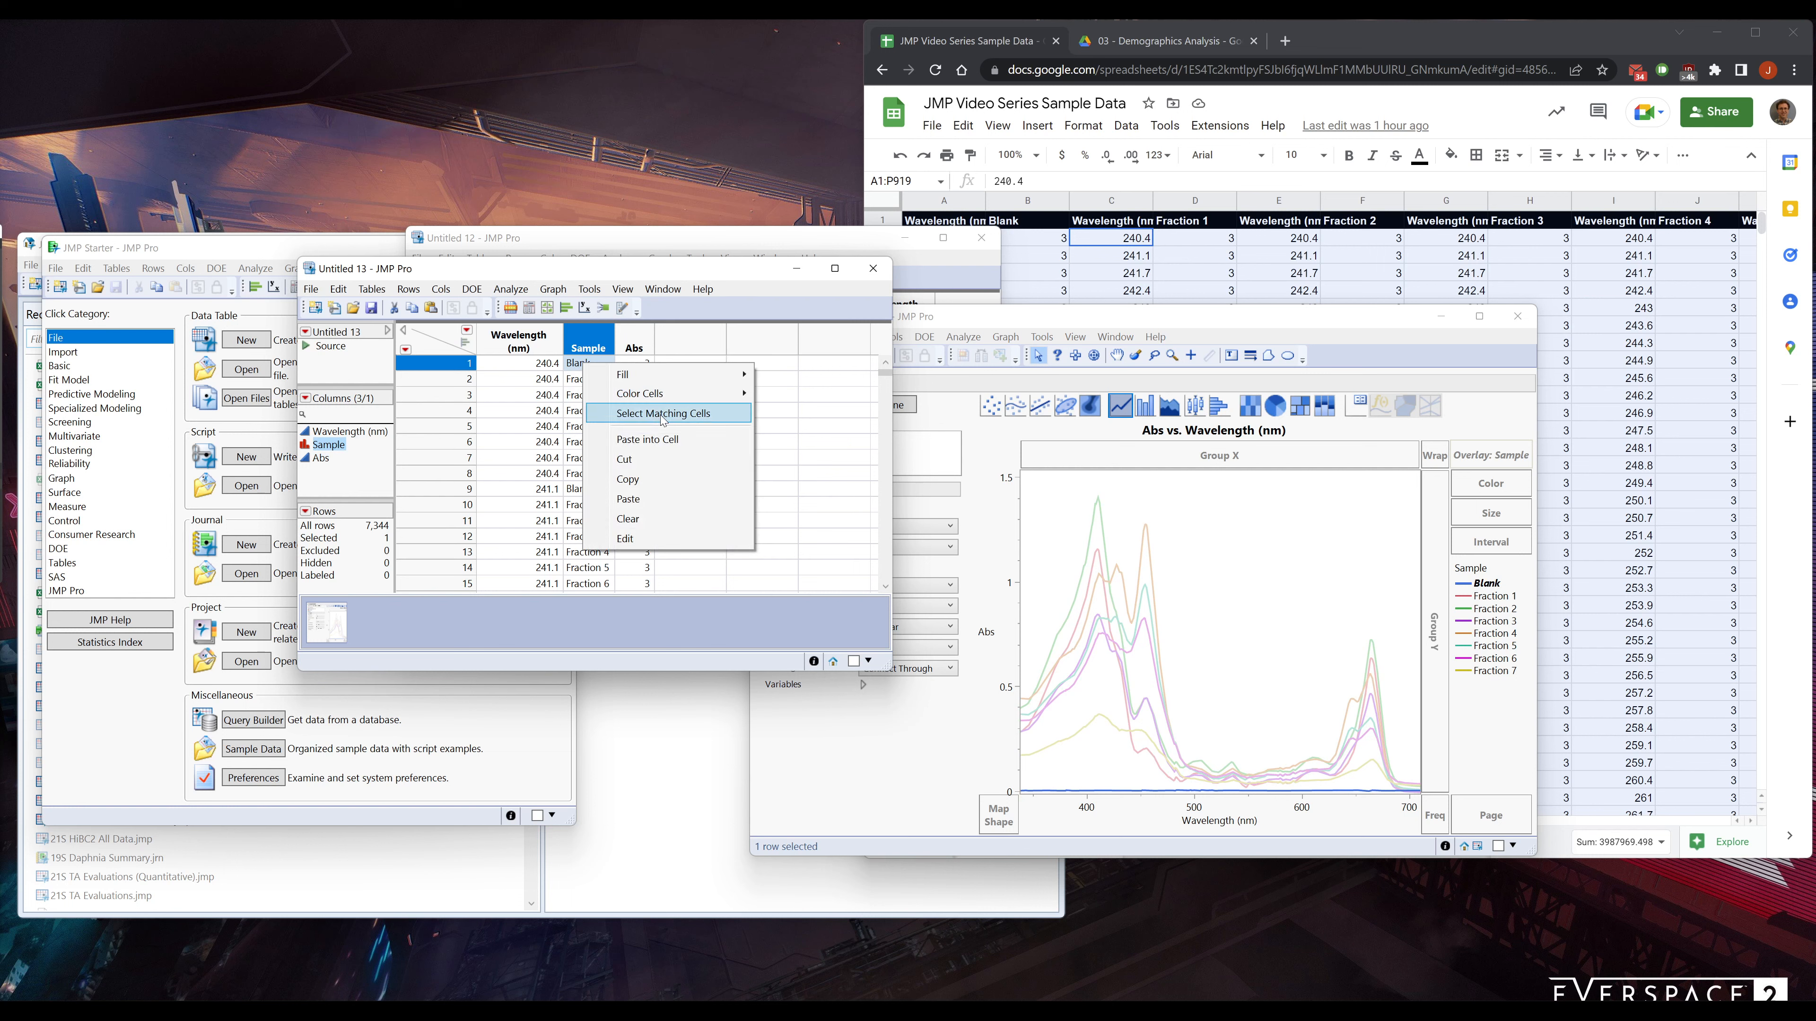
pyautogui.click(776, 451)
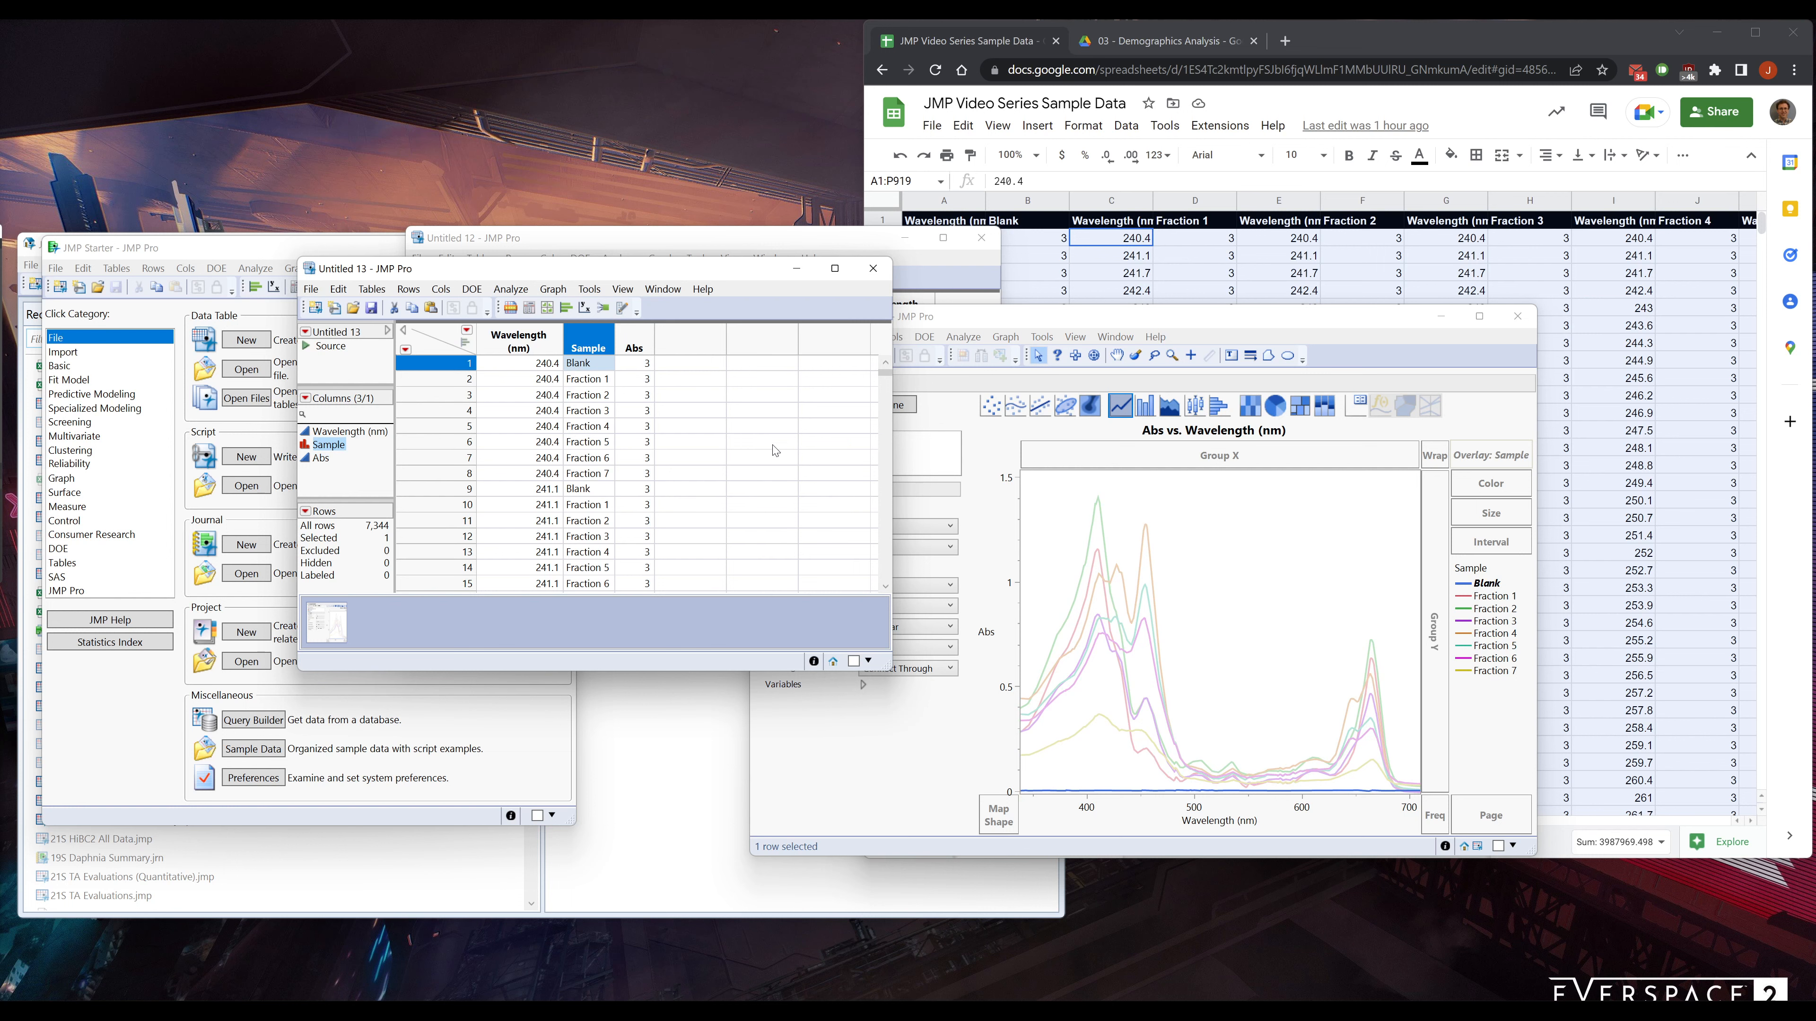
pyautogui.click(1228, 686)
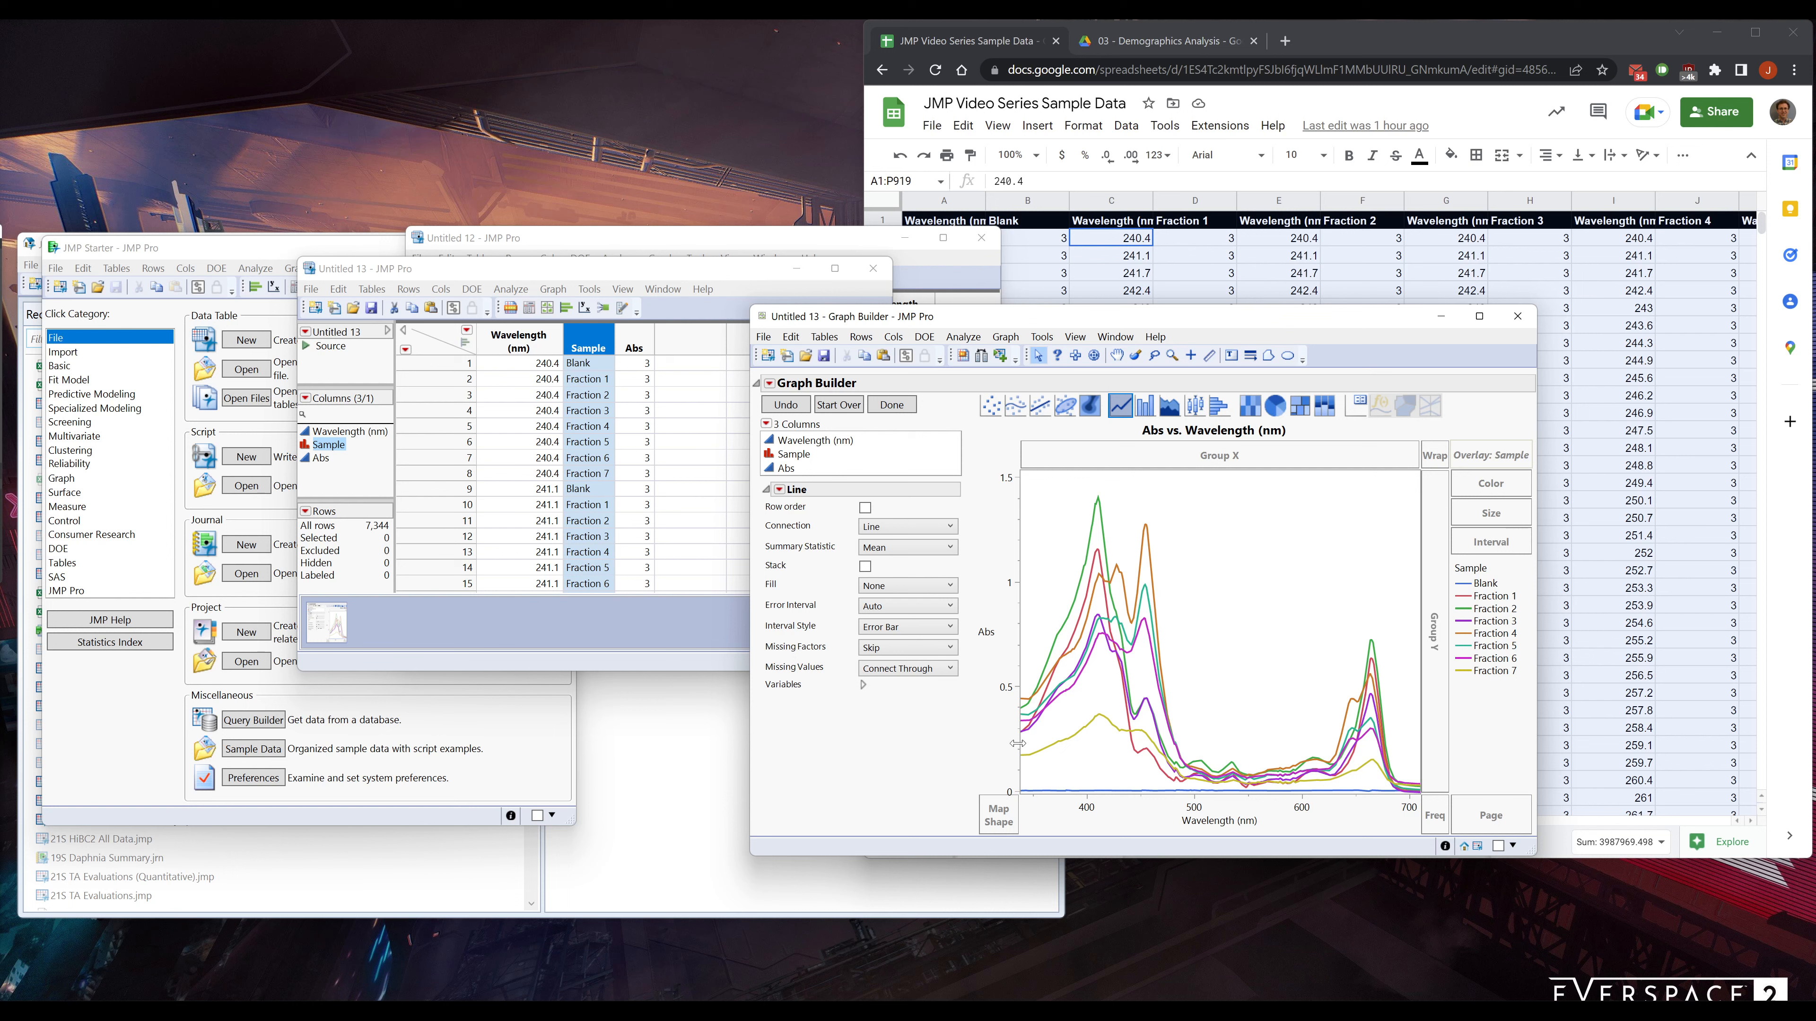
# Extend the wavelength axis to below 300 nm to view the short-wavelength region, and restore the narrower range
pyautogui.moveTo(1027, 802); pyautogui.dragTo(1100, 806)
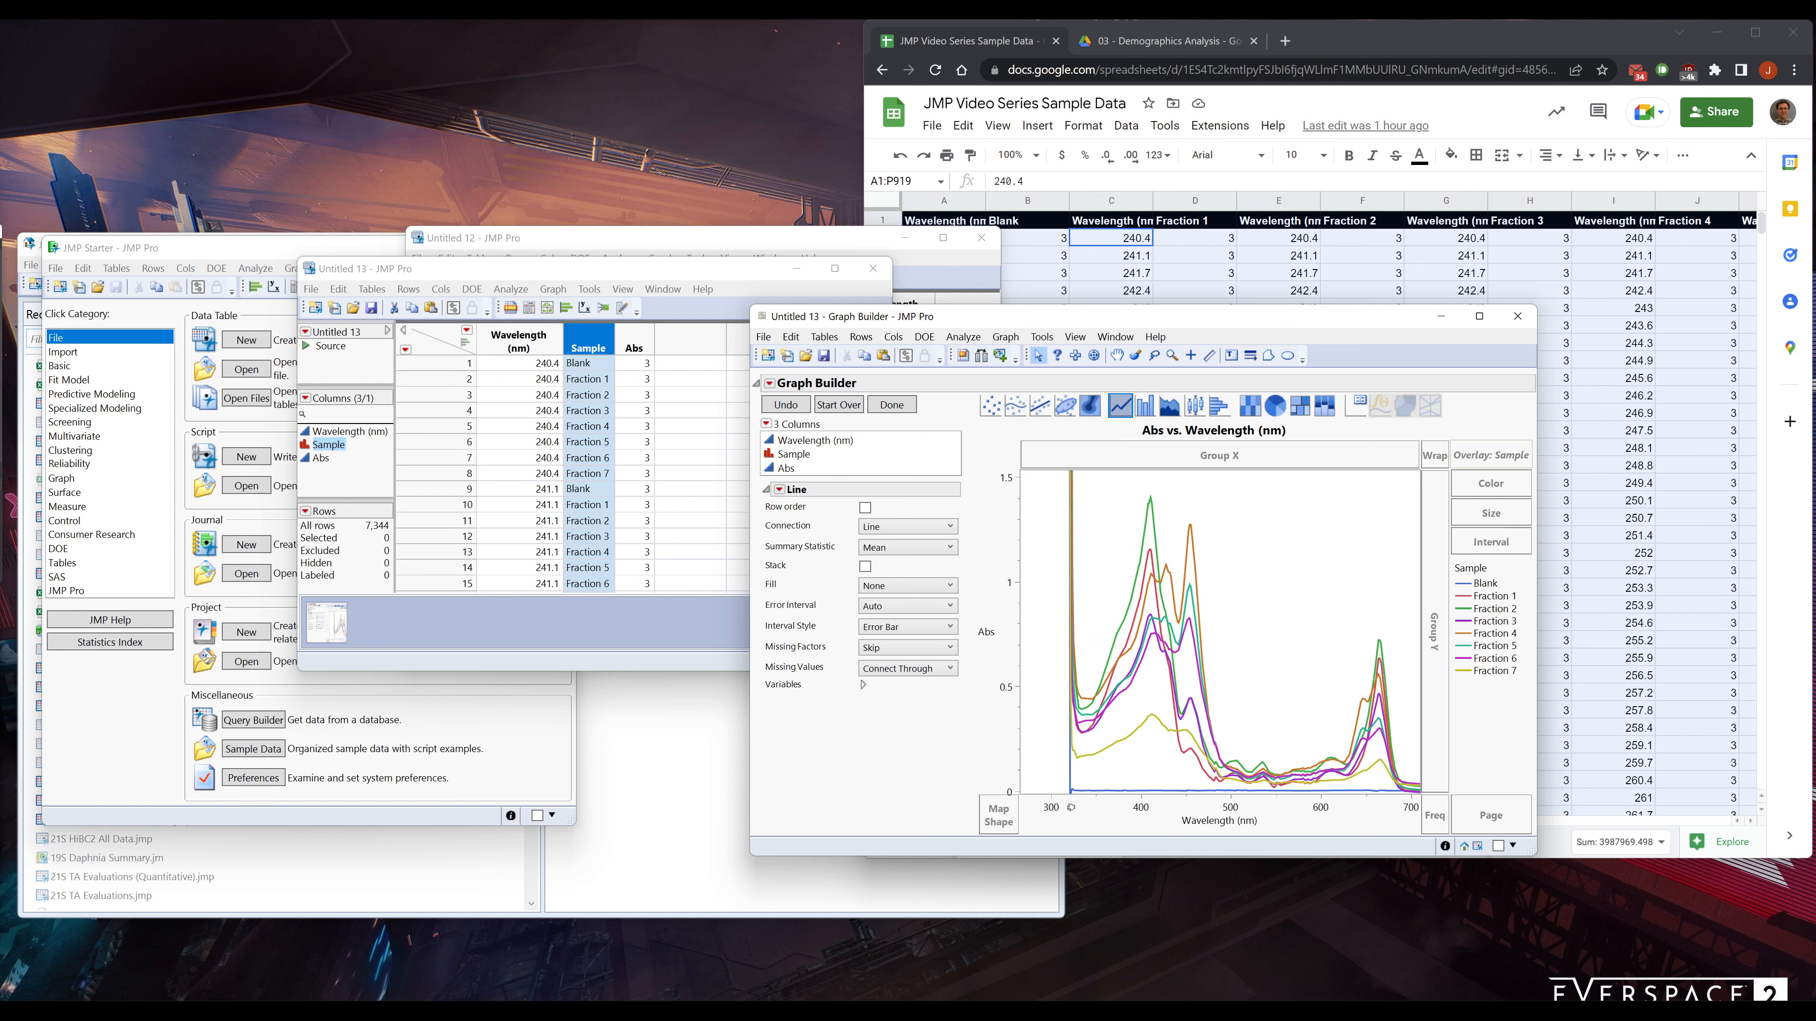
pyautogui.moveTo(1096, 805); pyautogui.dragTo(1092, 804)
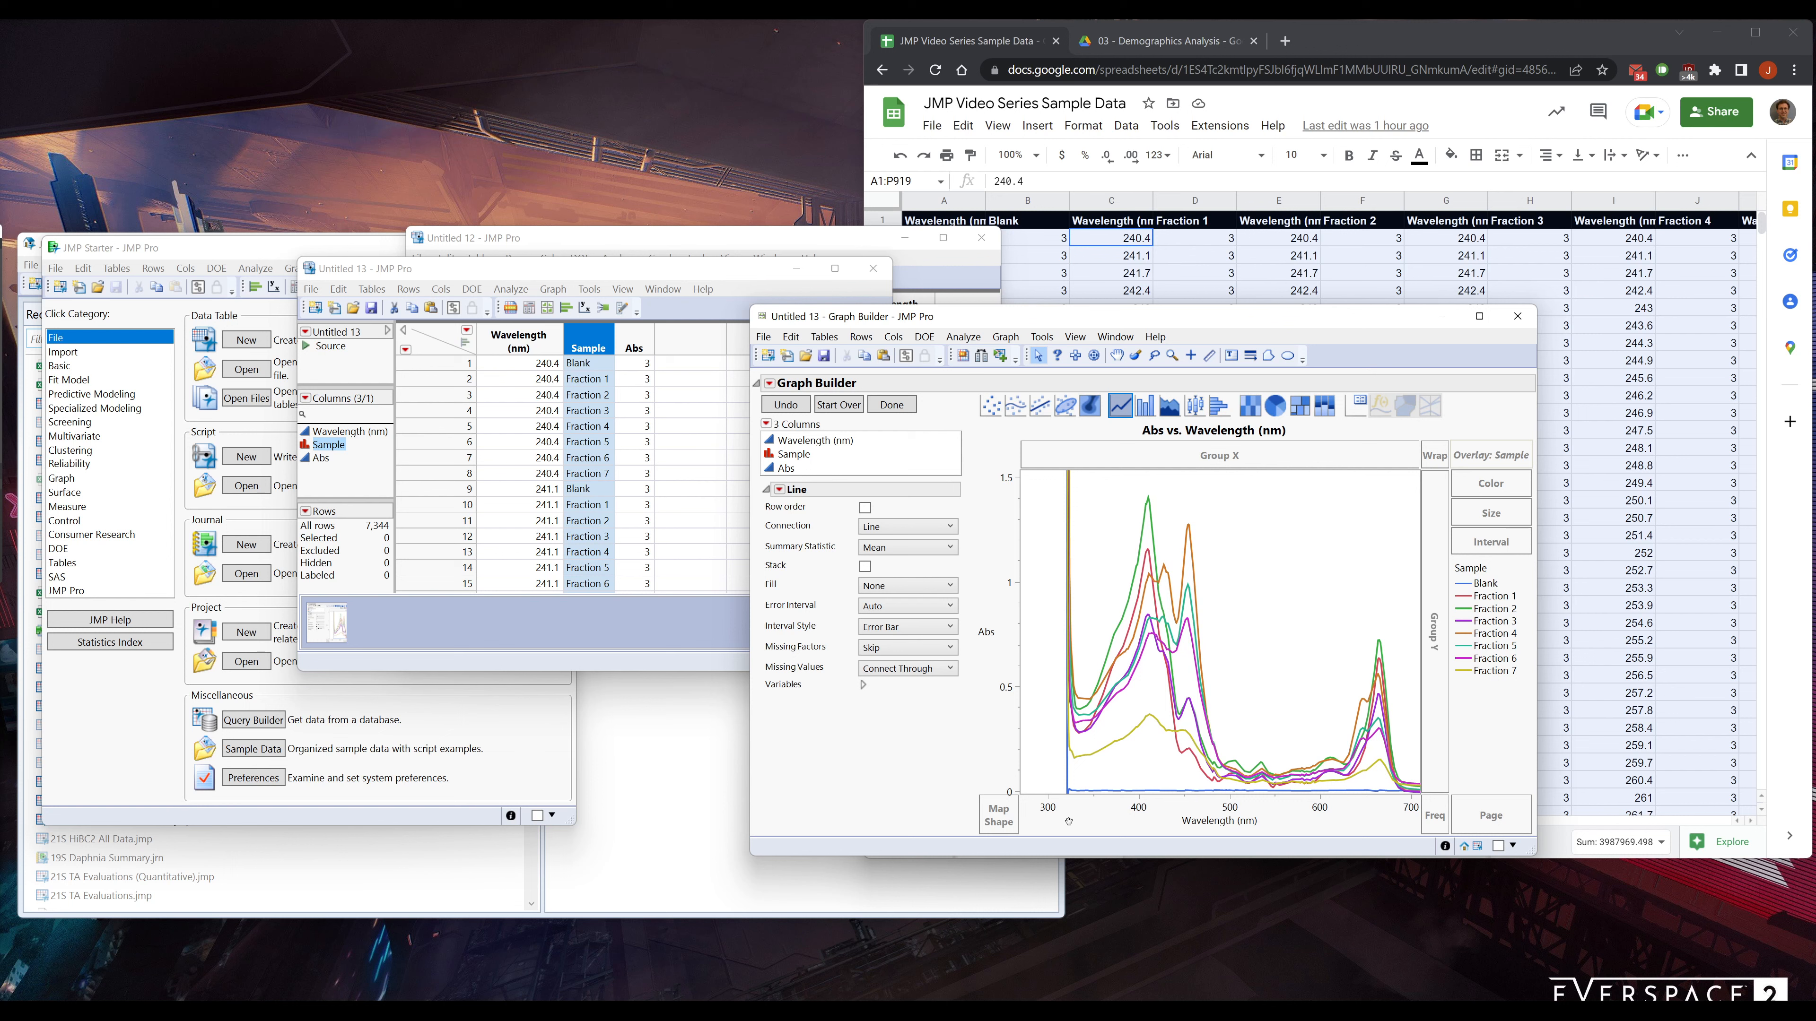
pyautogui.moveTo(1066, 807); pyautogui.dragTo(1004, 810)
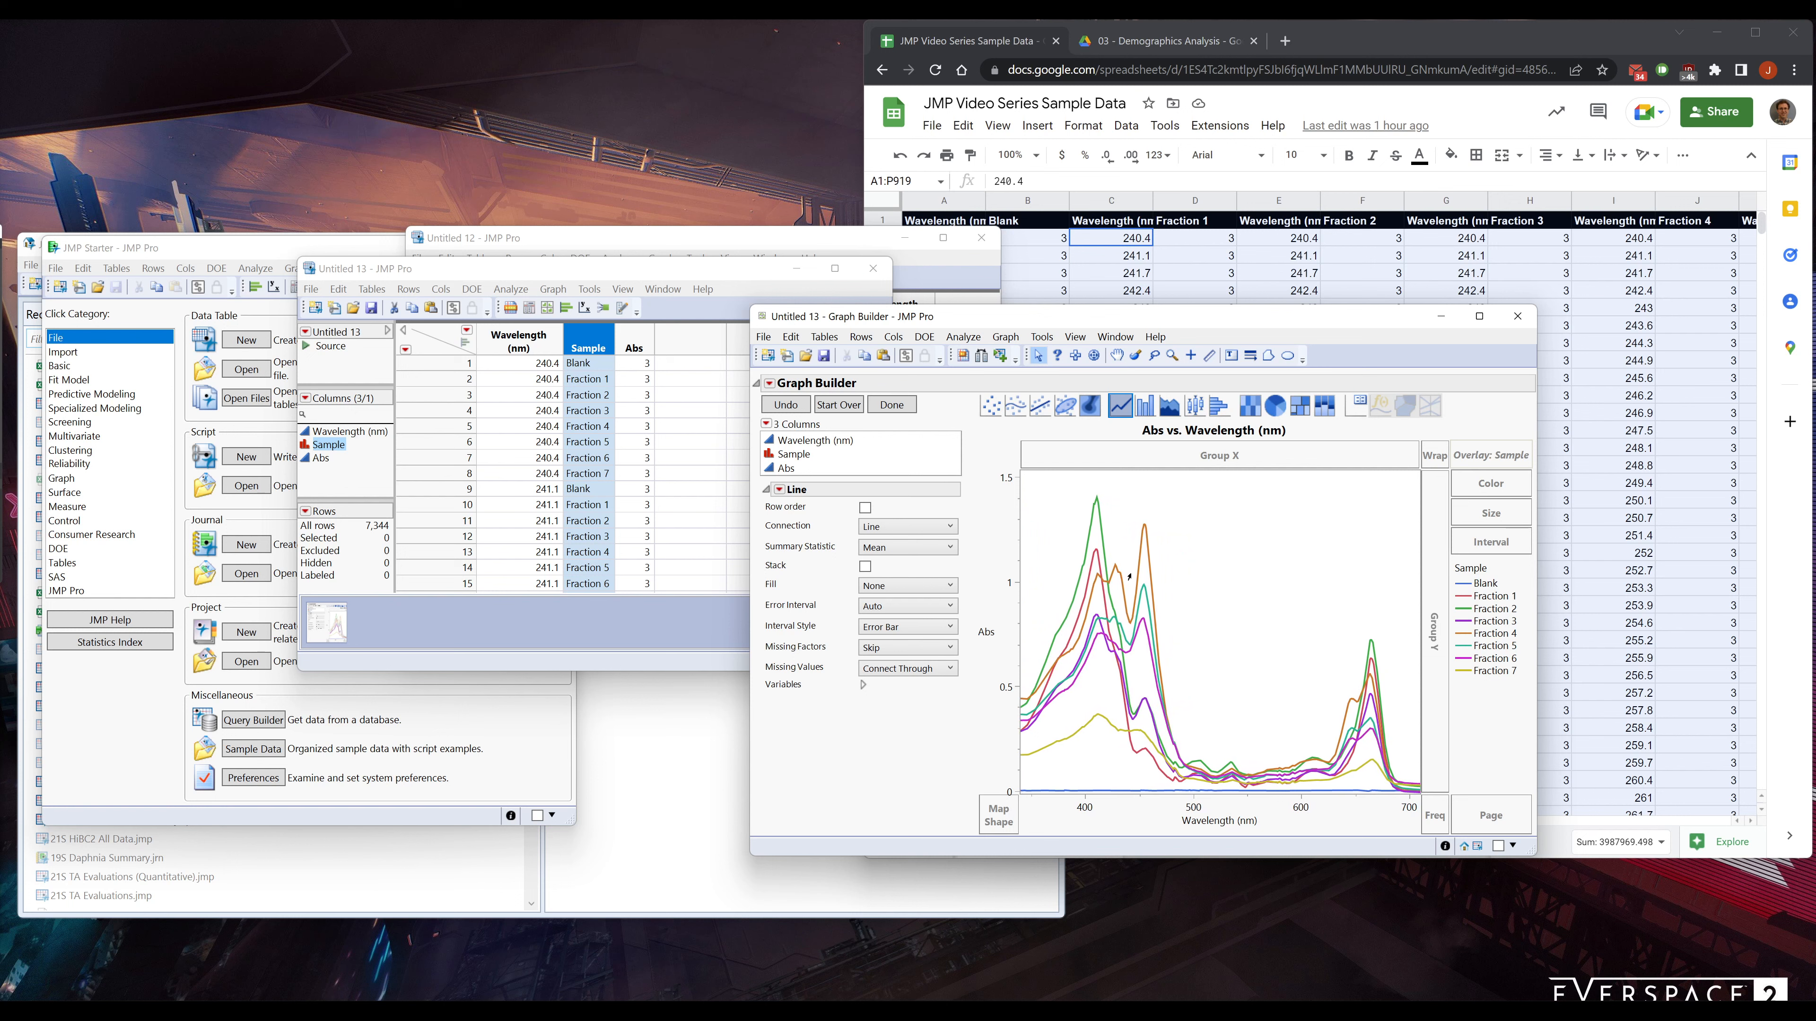
# Highlight the curves of Fraction 1 through Fraction 6 one at a time to compare their peaks, and clear the selection
pyautogui.click(1487, 598)
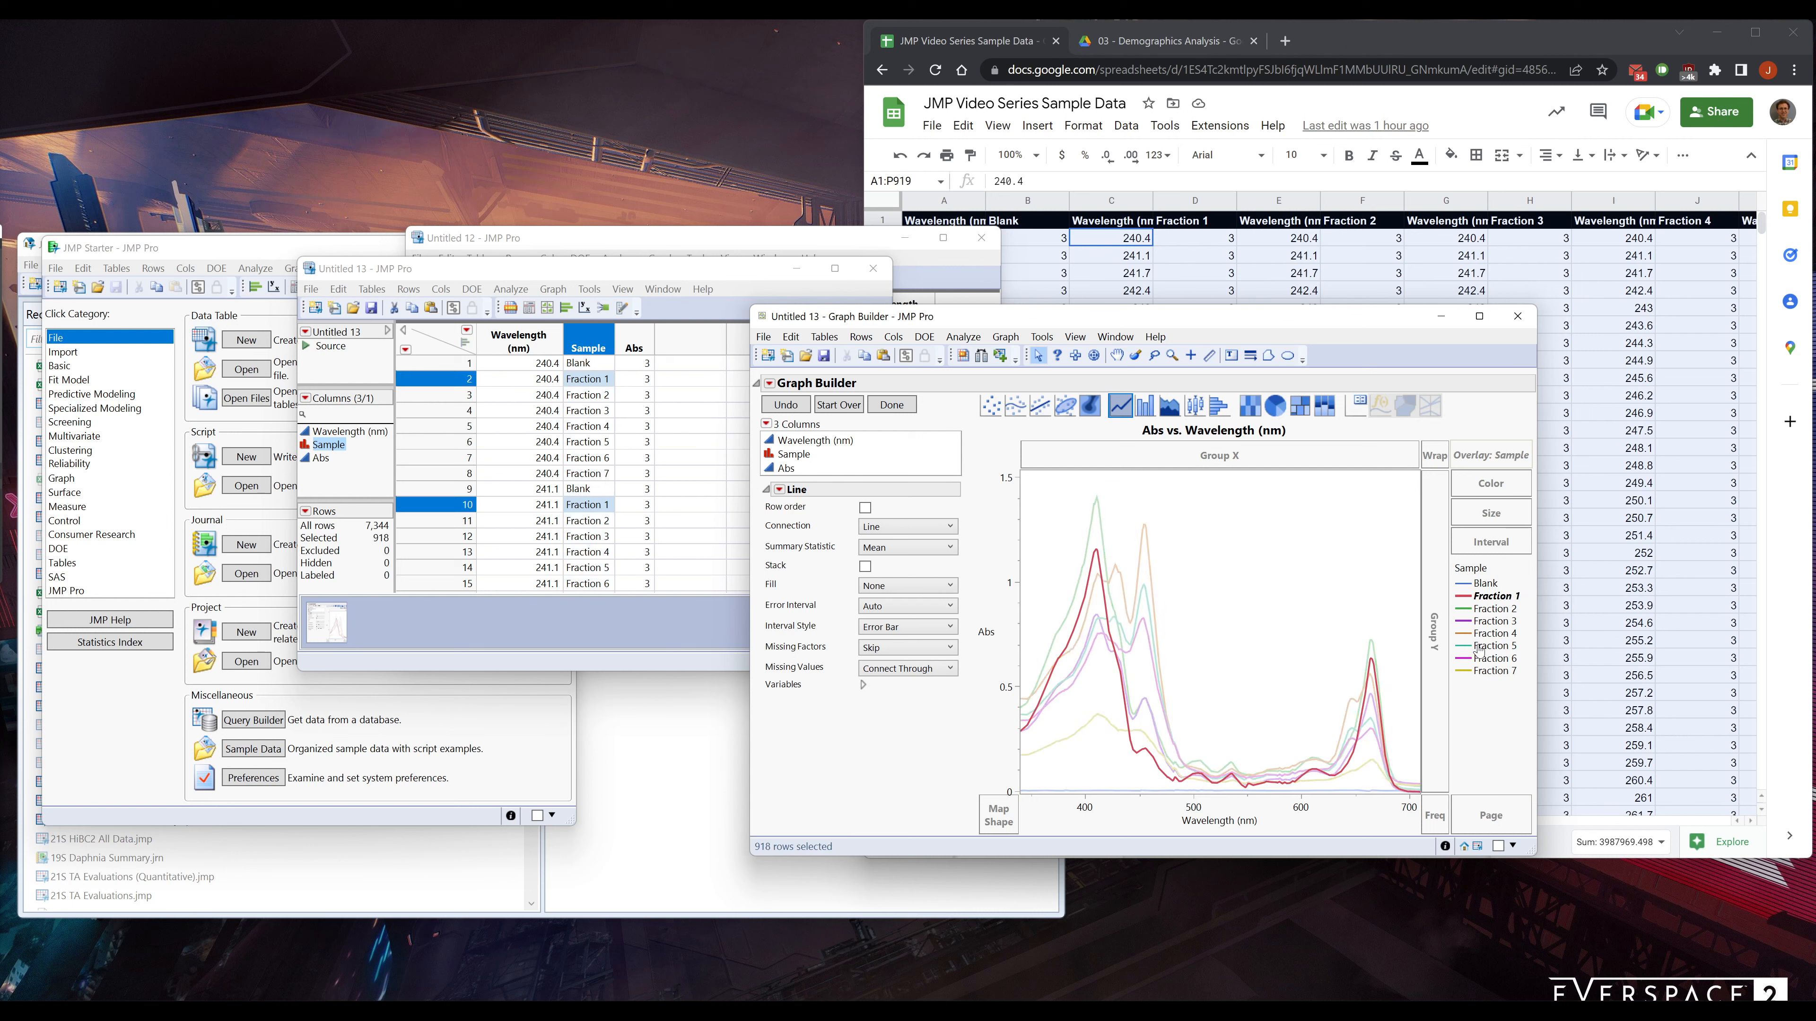
pyautogui.click(1487, 609)
pyautogui.click(1488, 616)
pyautogui.click(1489, 623)
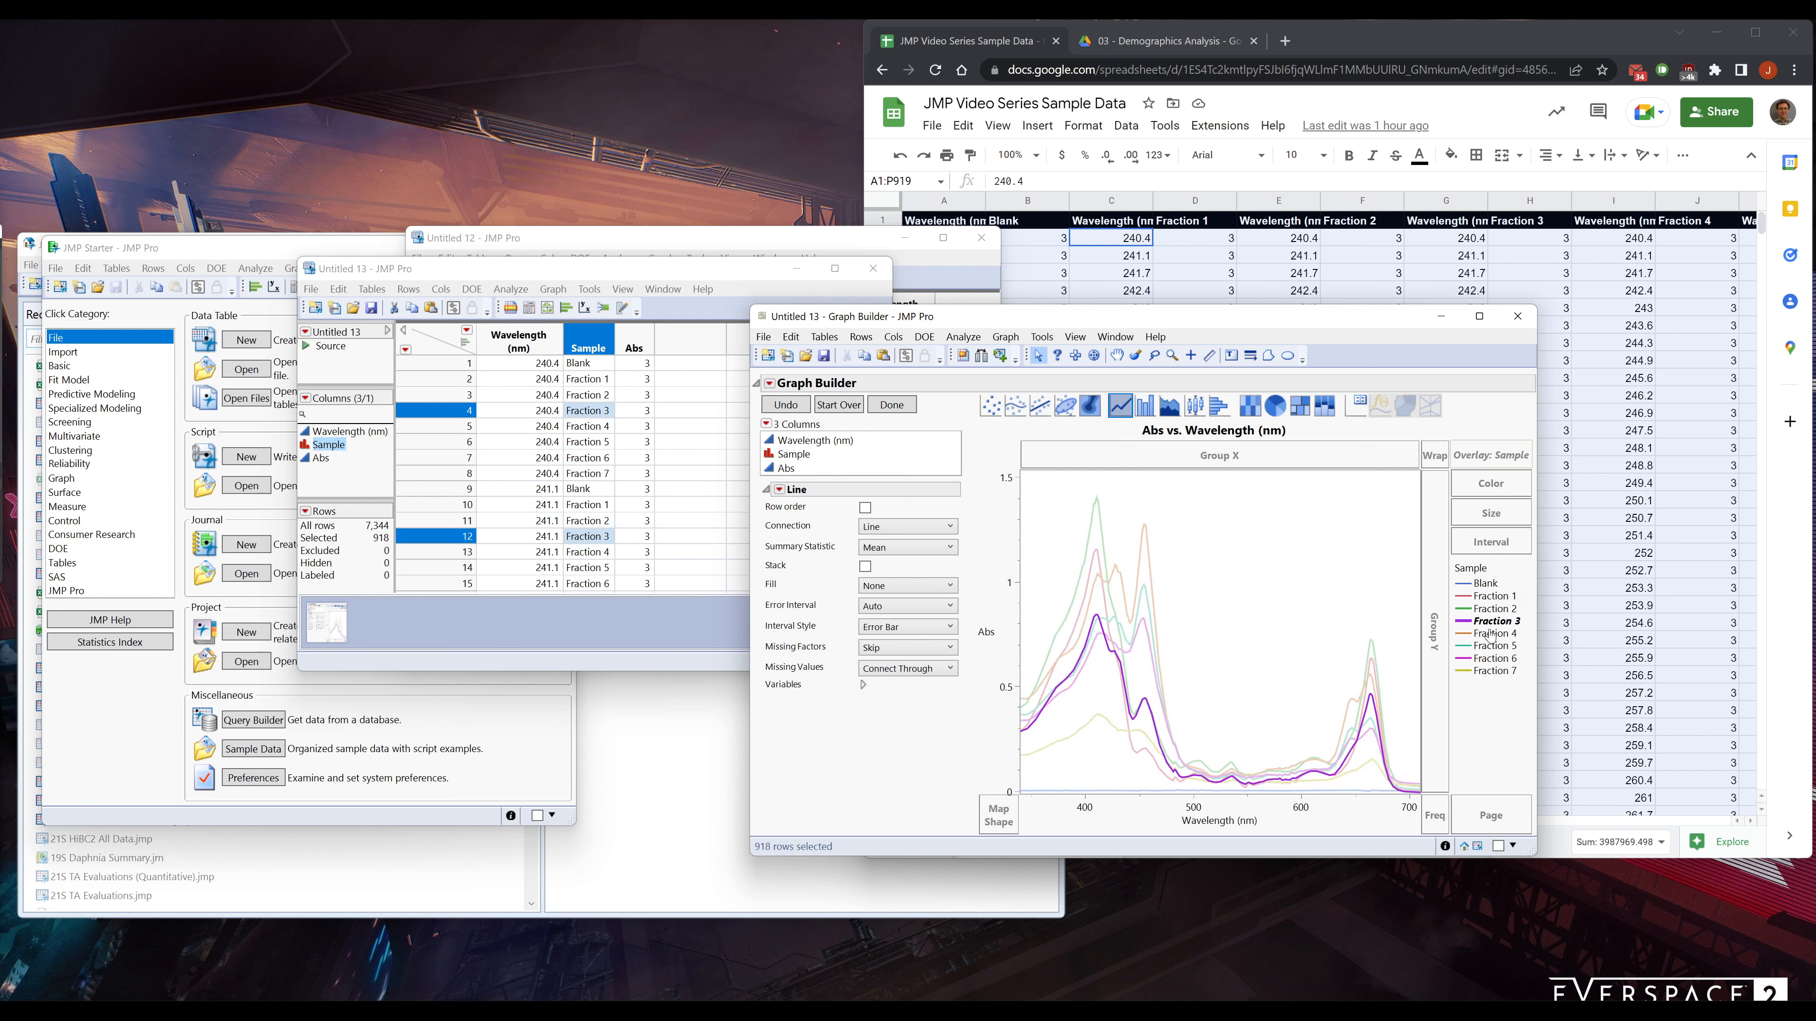
pyautogui.click(1488, 635)
pyautogui.click(1486, 646)
pyautogui.click(1487, 659)
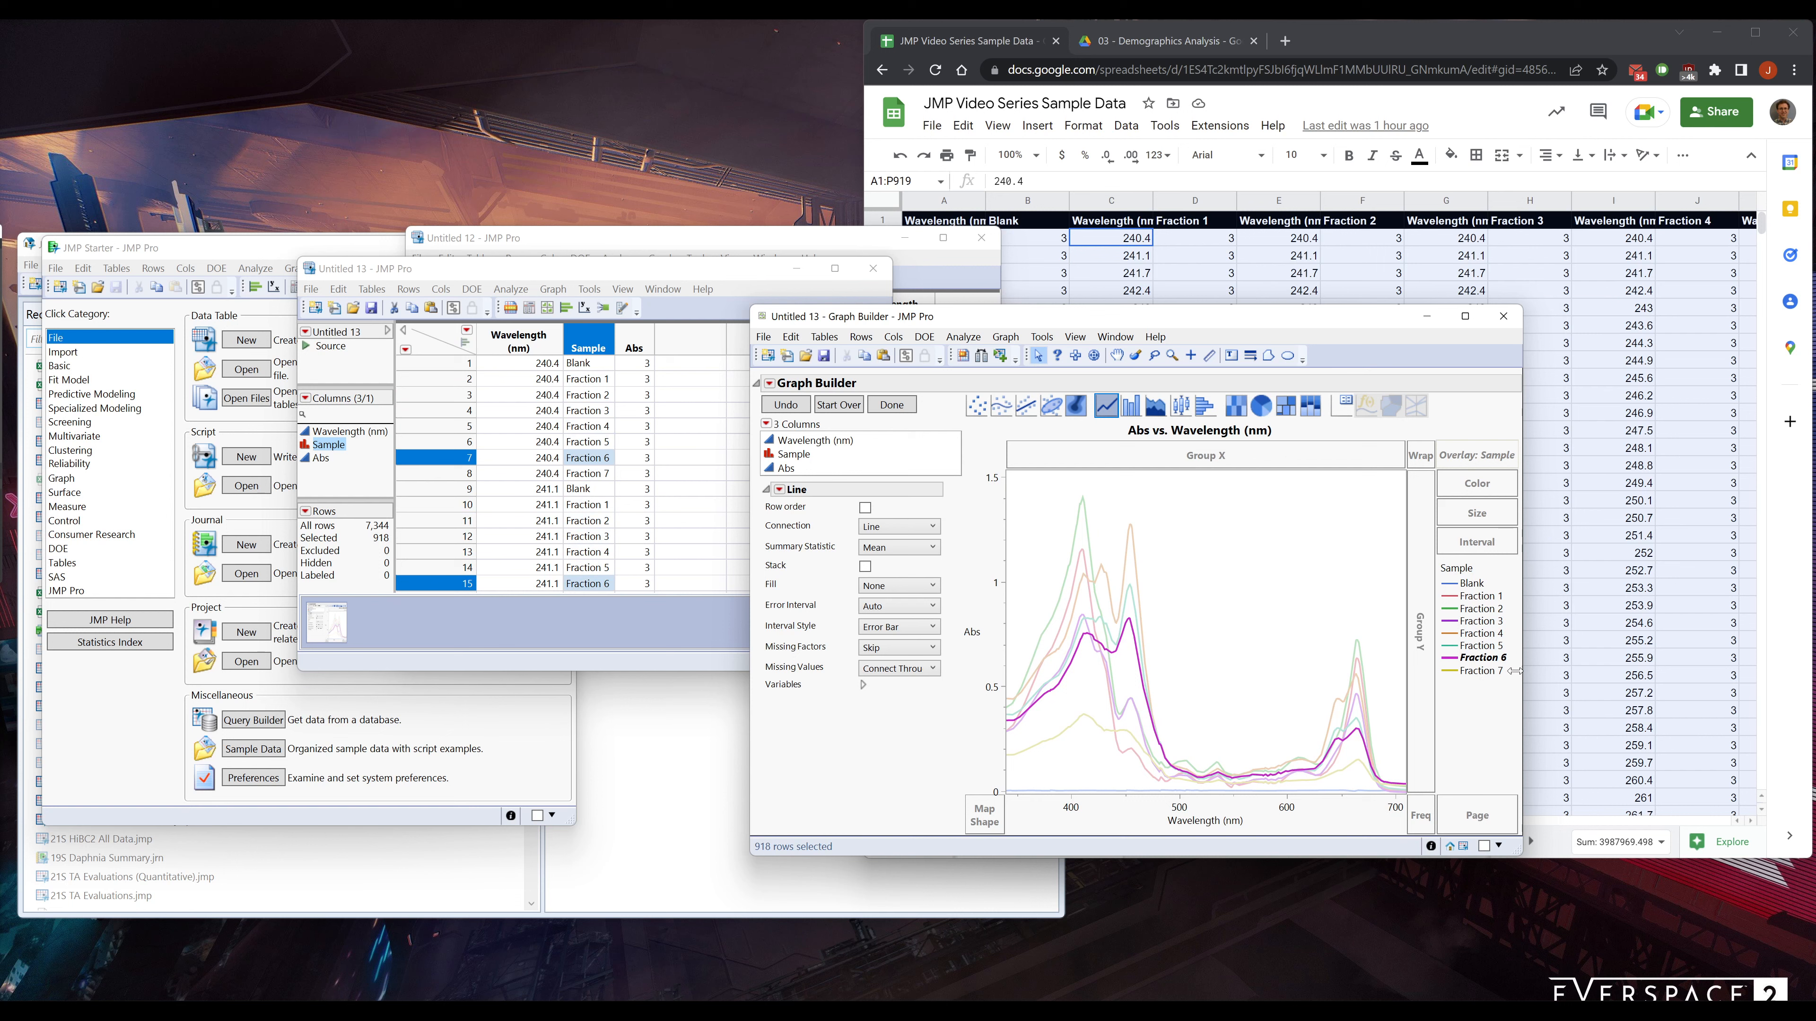
pyautogui.moveTo(1525, 671); pyautogui.dragTo(1538, 671)
pyautogui.click(1215, 648)
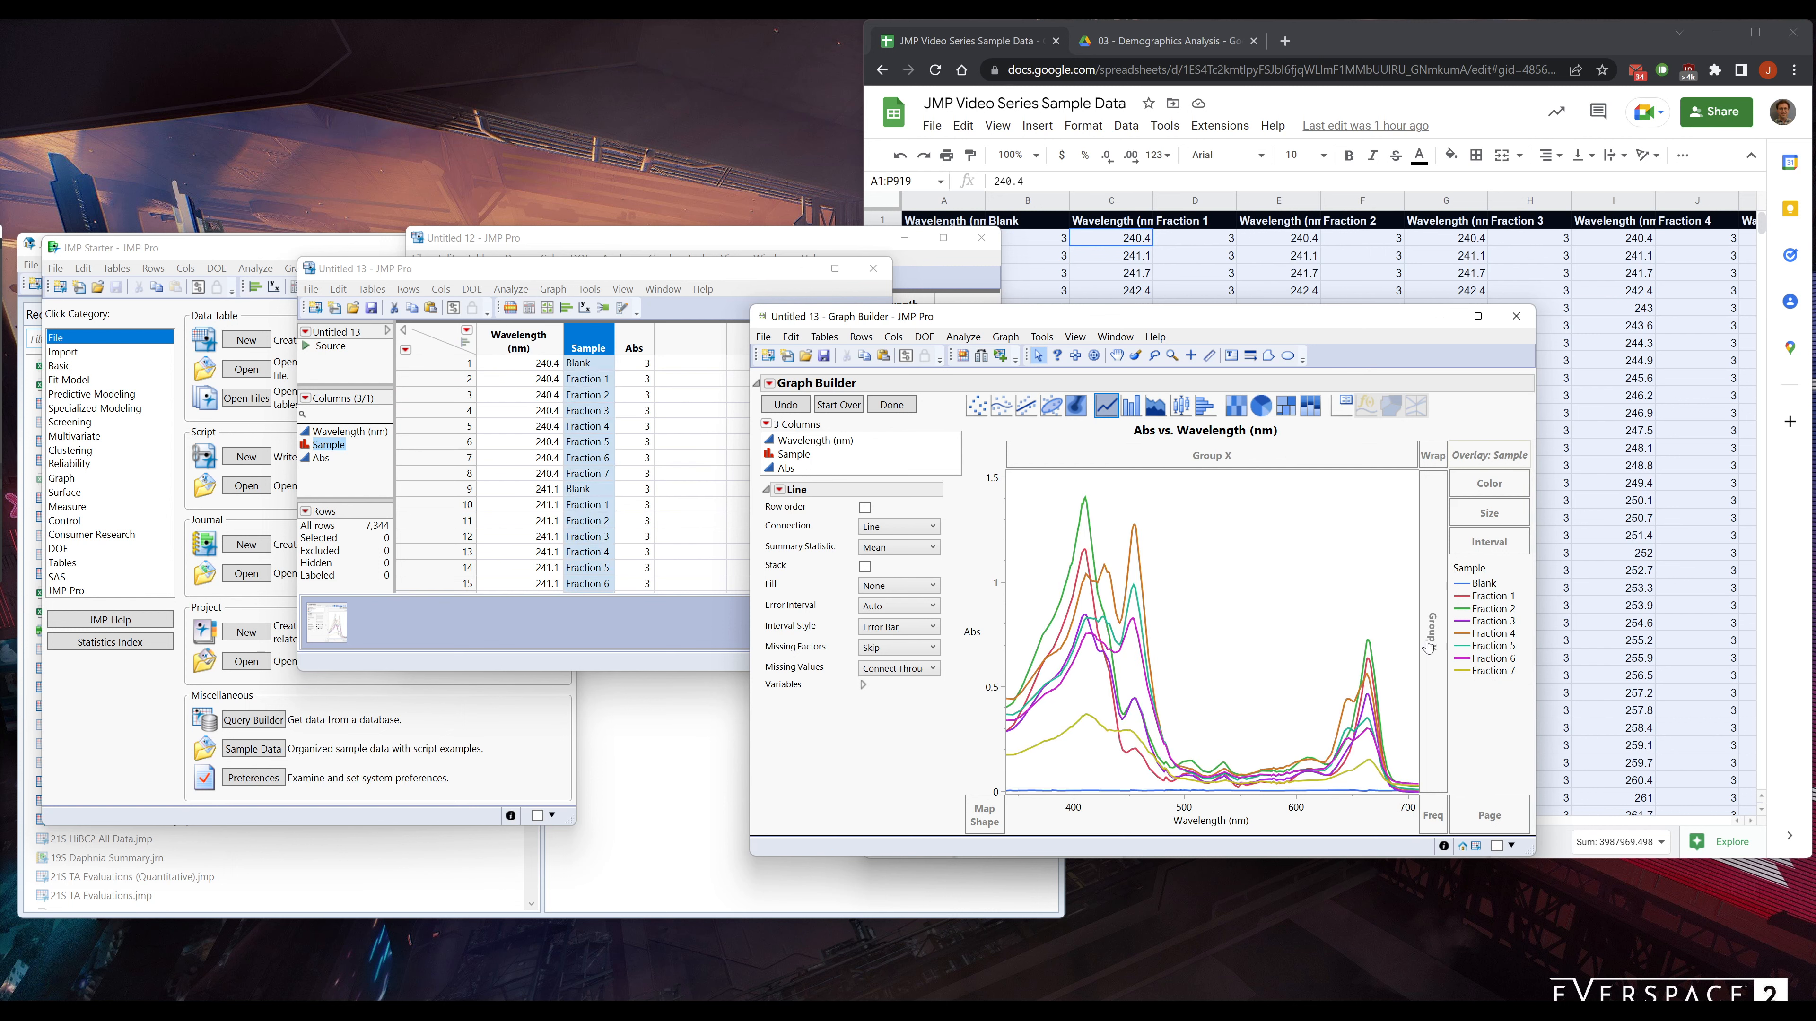
# Open the Value Colors property of the Sample column in the data table and color the Blank value dark gray
pyautogui.click(635, 374)
pyautogui.rightClick(597, 347)
pyautogui.moveTo(715, 396)
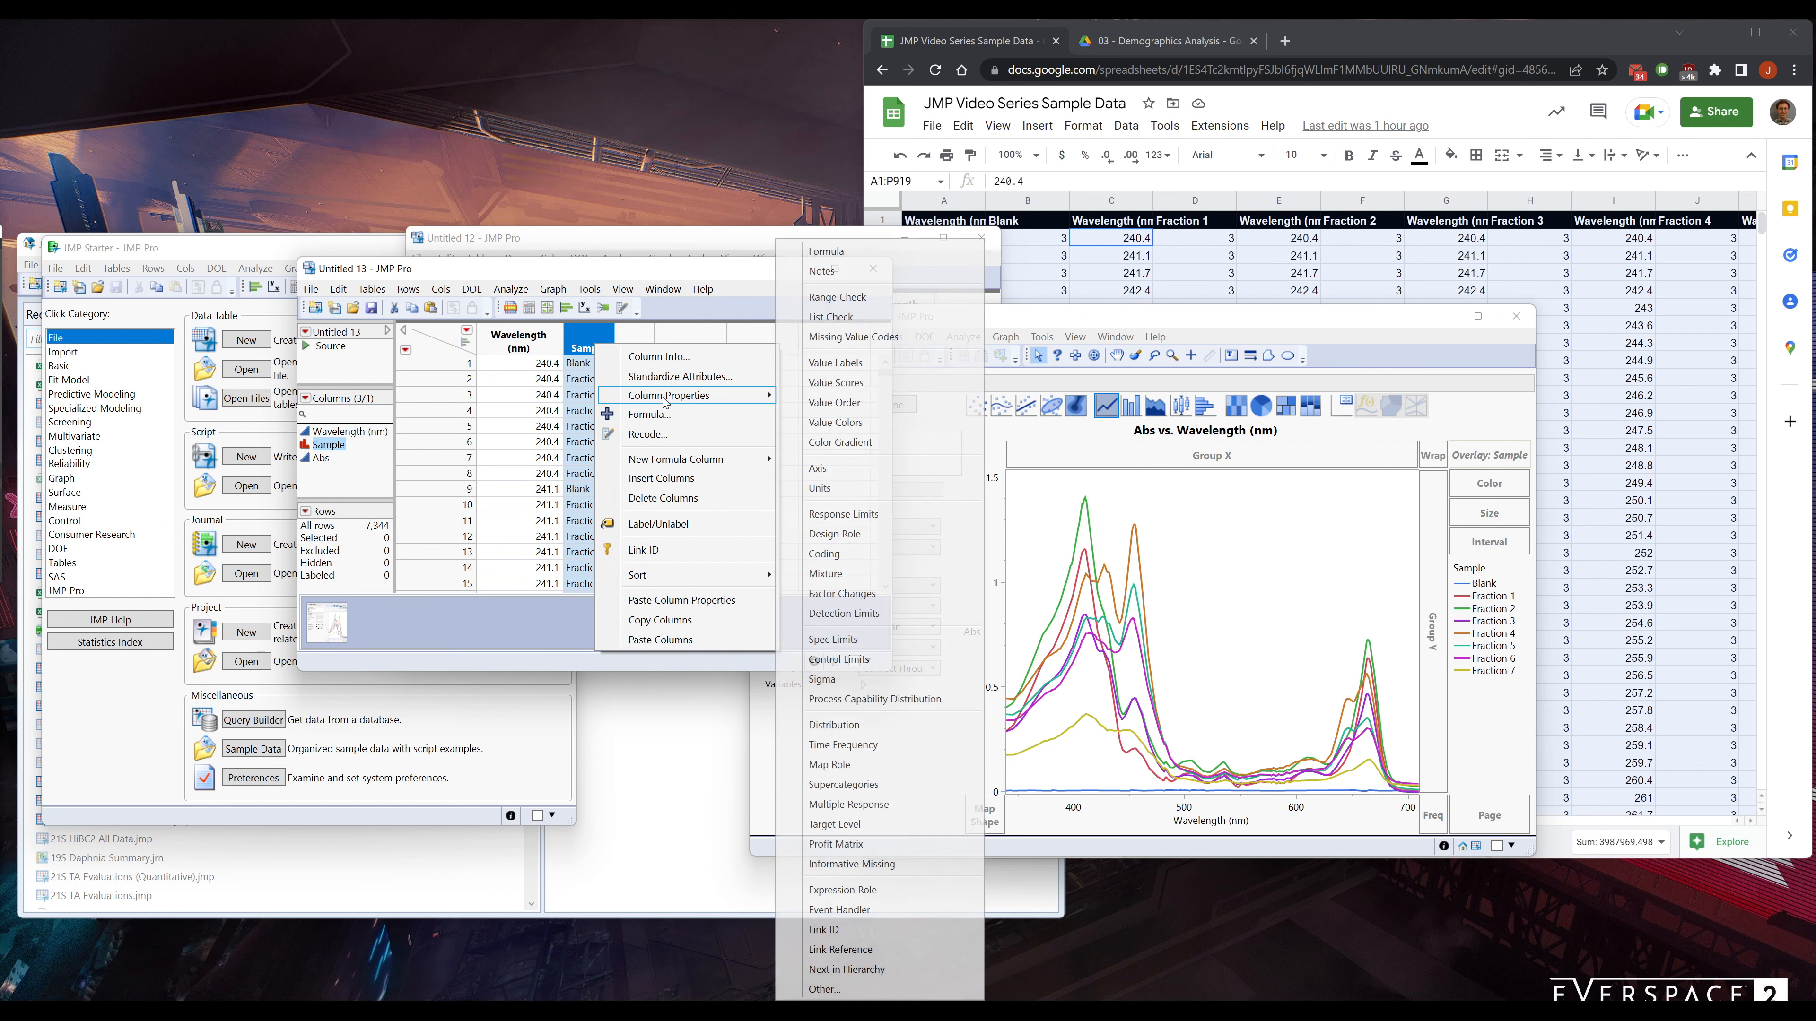
pyautogui.click(853, 423)
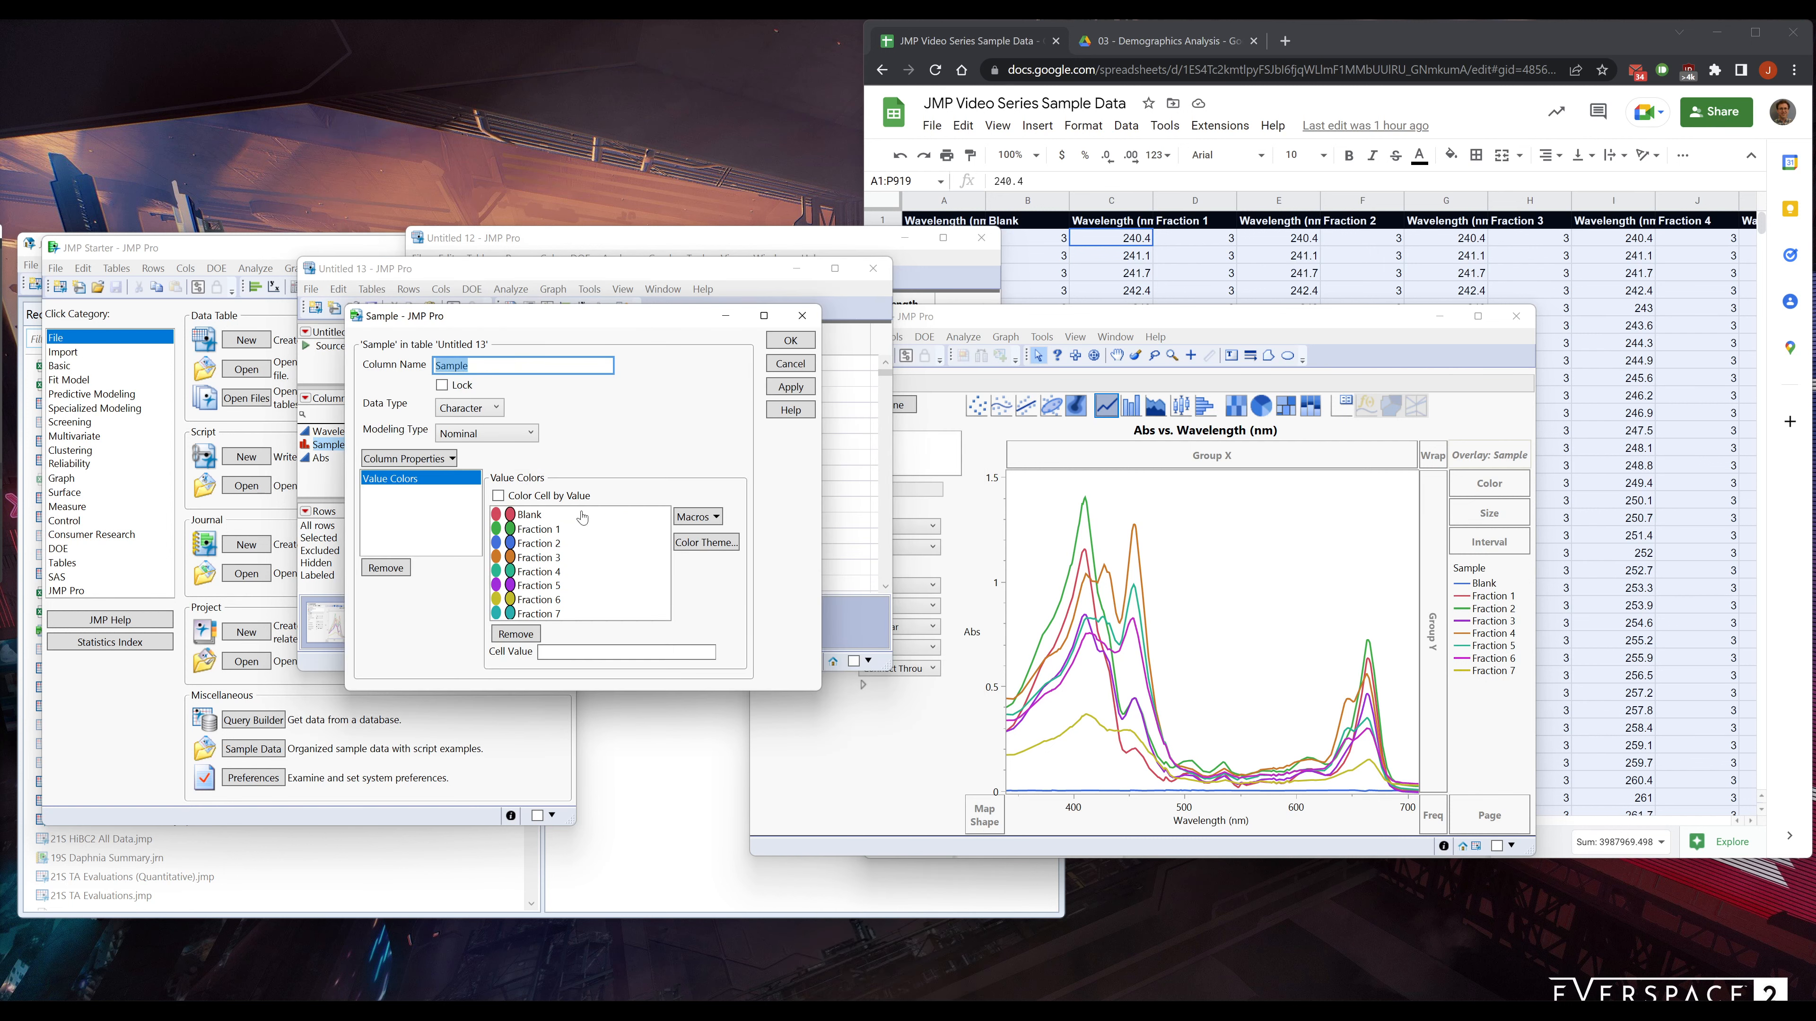
pyautogui.click(514, 516)
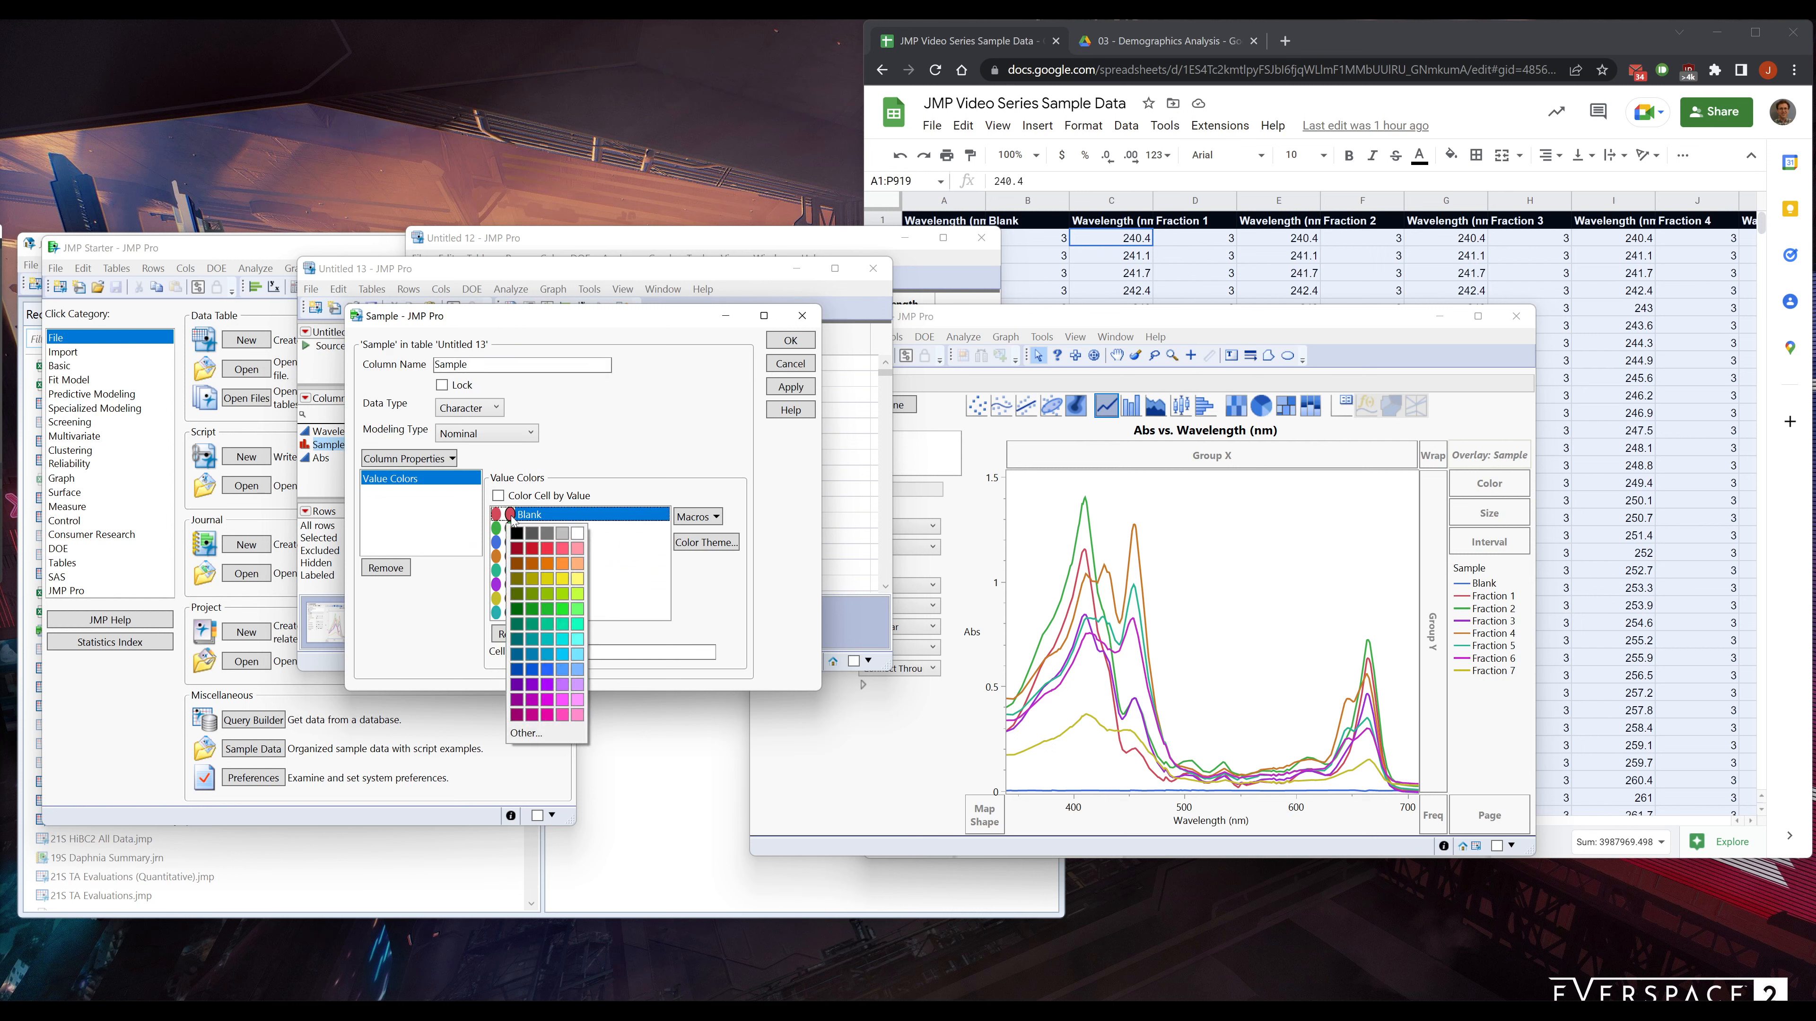
pyautogui.click(533, 538)
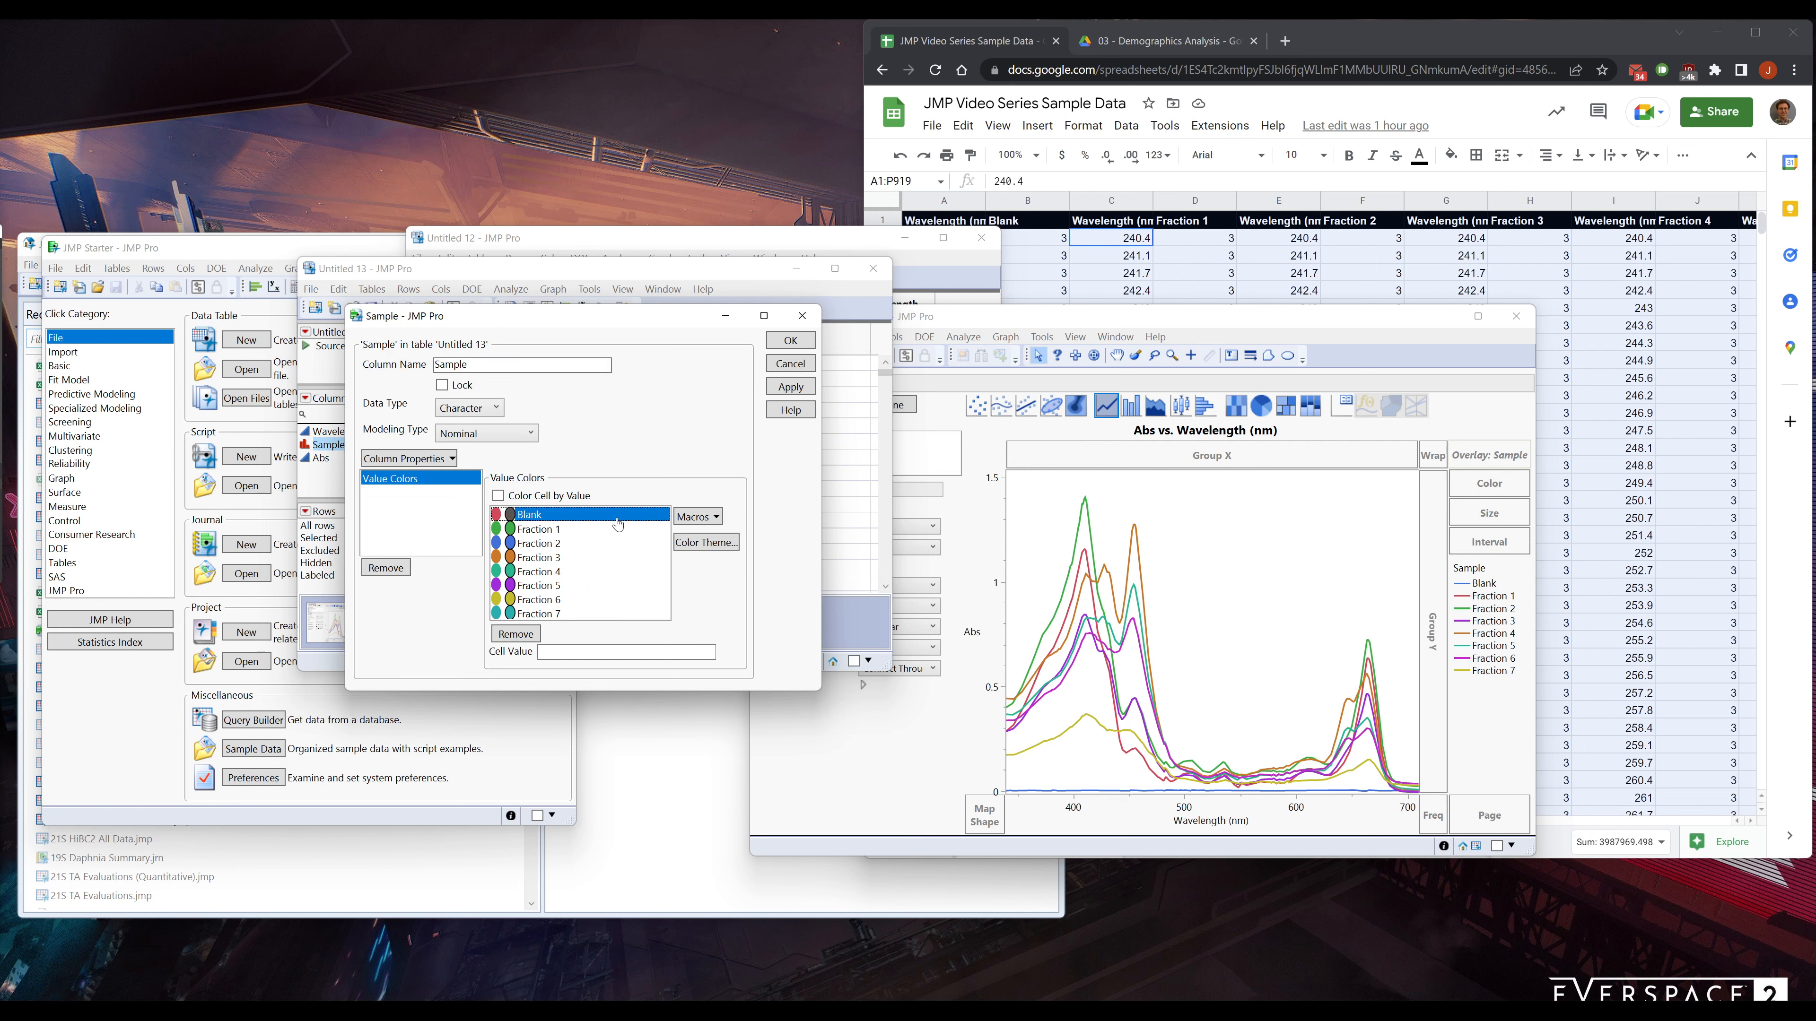
# Assign shades of red to Fraction 1, Fraction 2 and Fraction 3 in the Sample column's value colors
pyautogui.click(512, 529)
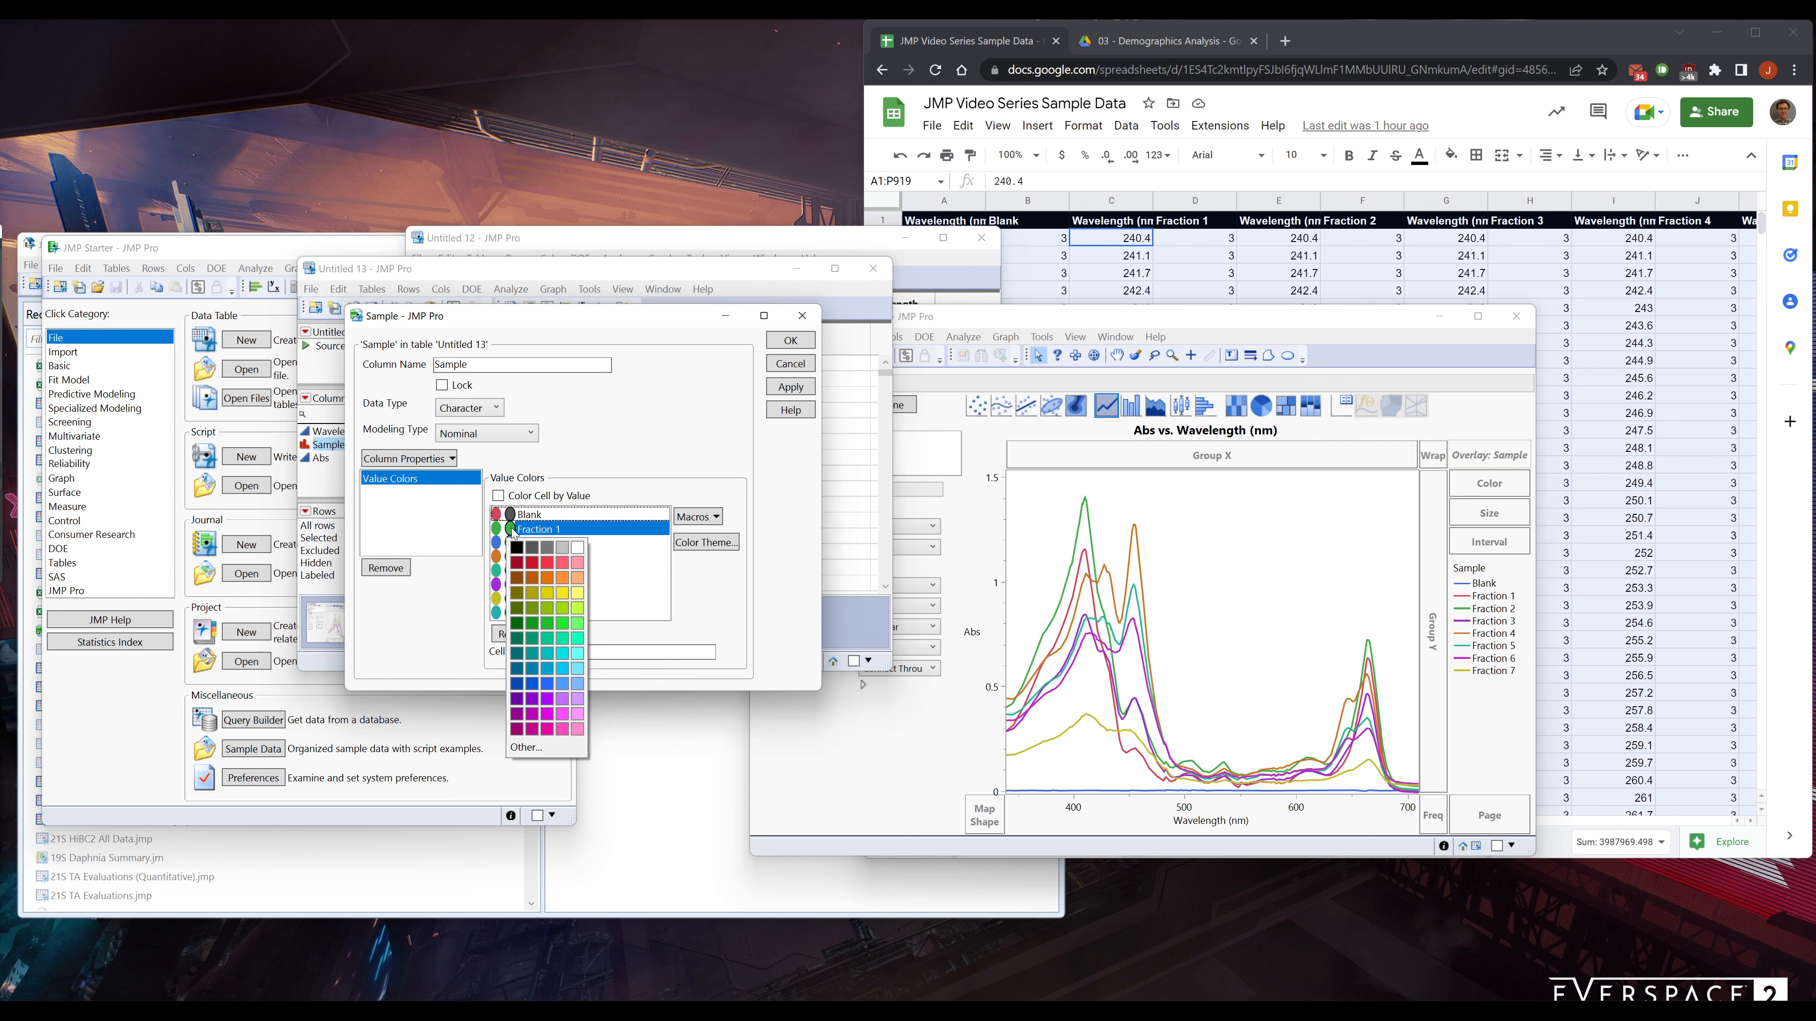
pyautogui.click(536, 571)
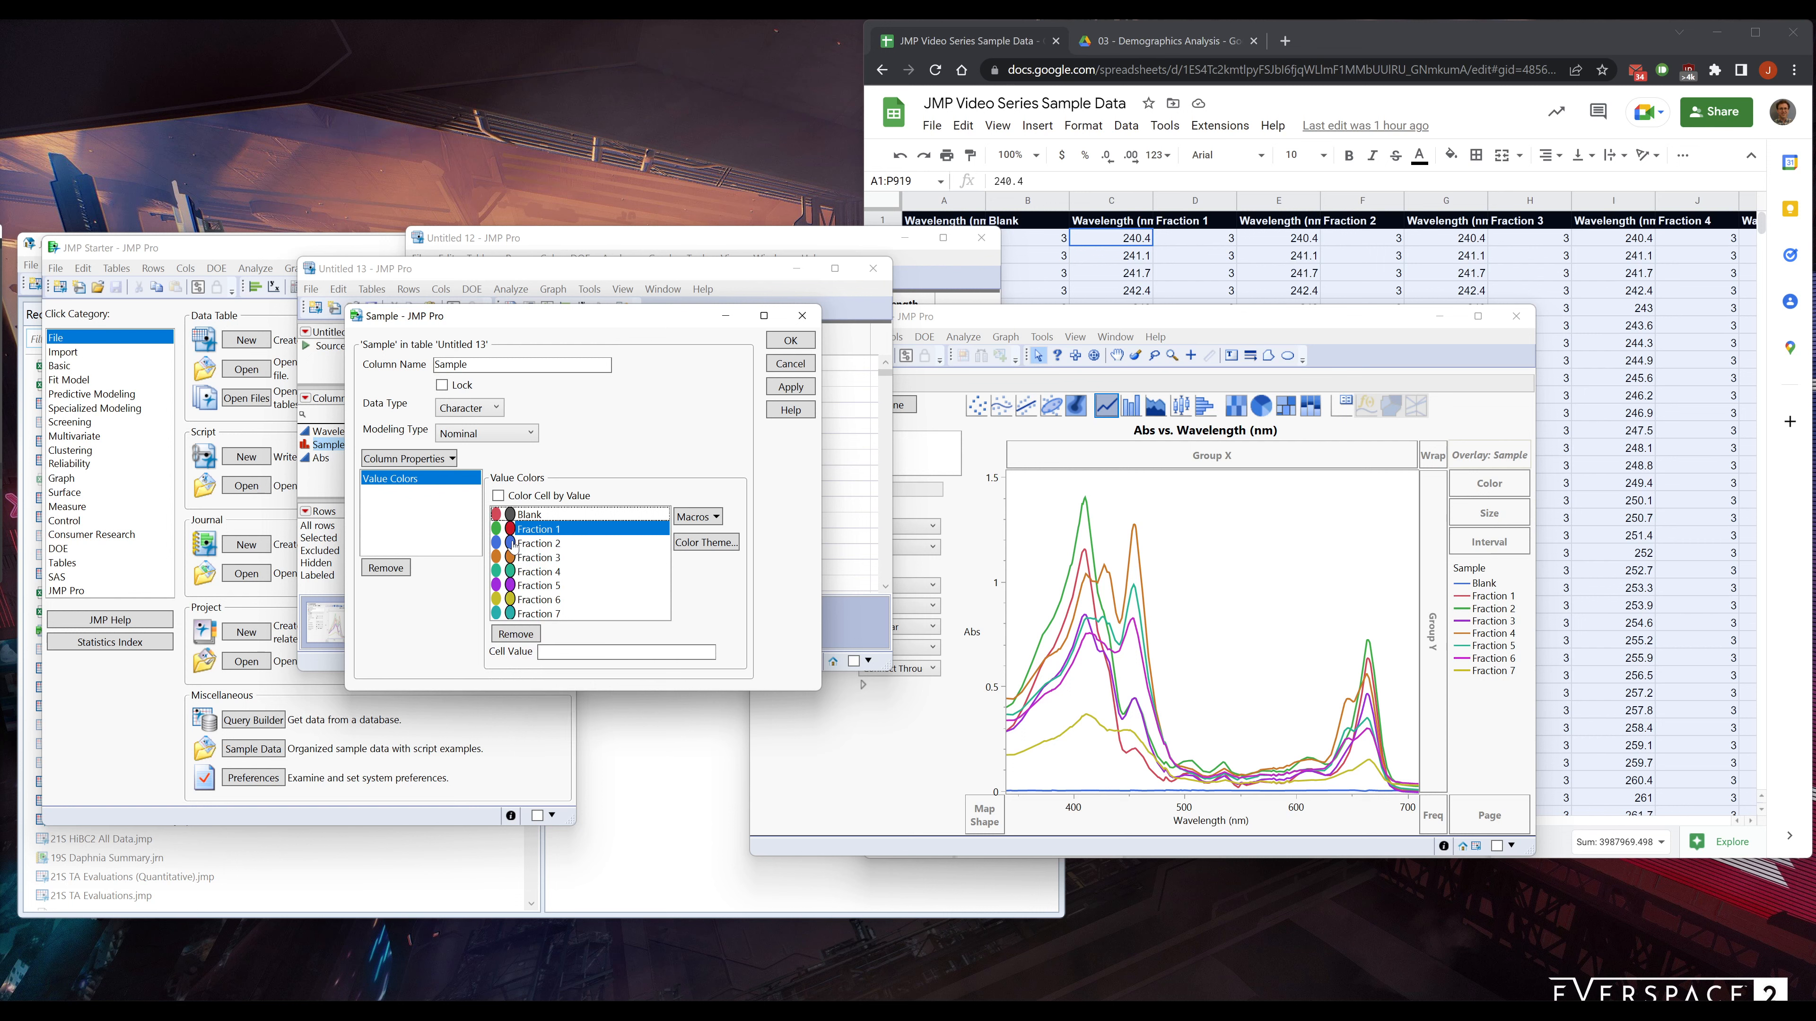
pyautogui.click(510, 543)
pyautogui.click(547, 577)
pyautogui.click(510, 557)
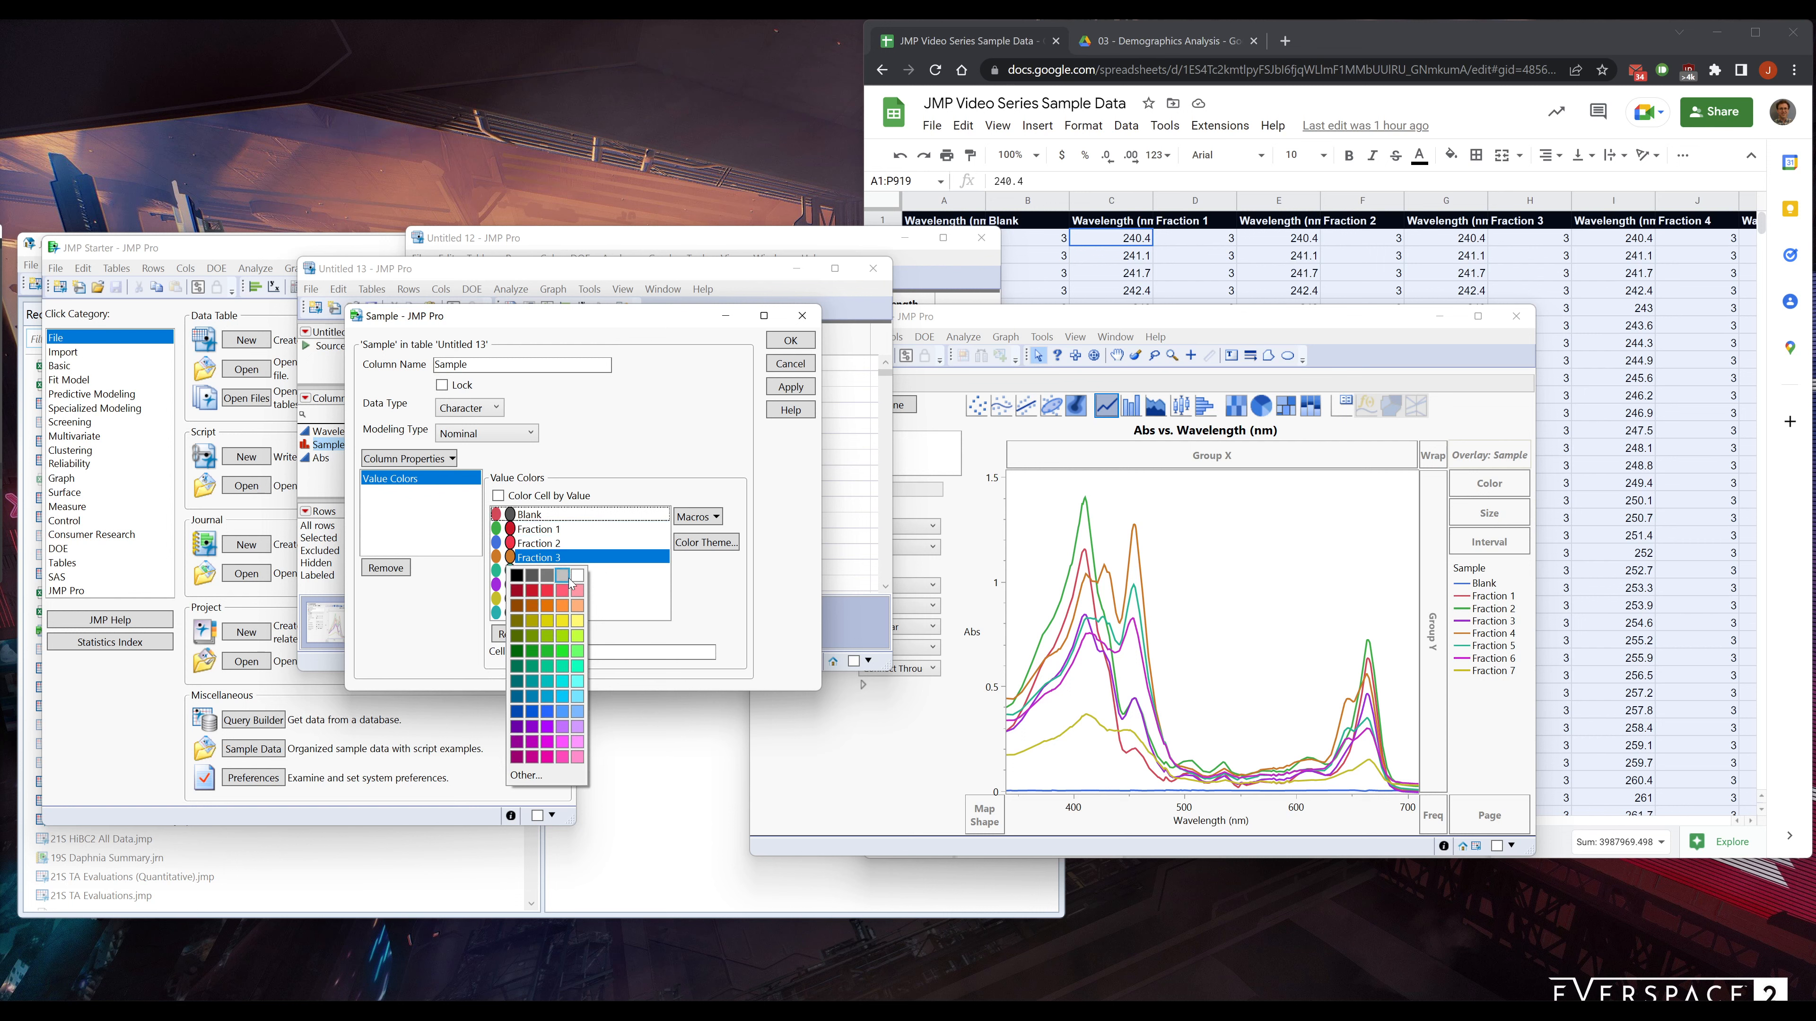
pyautogui.click(547, 590)
# Assign shades of orange to Fractions 4 to 6 and dark yellow to Fraction 7, and apply the value colors to the Sample column
pyautogui.click(510, 572)
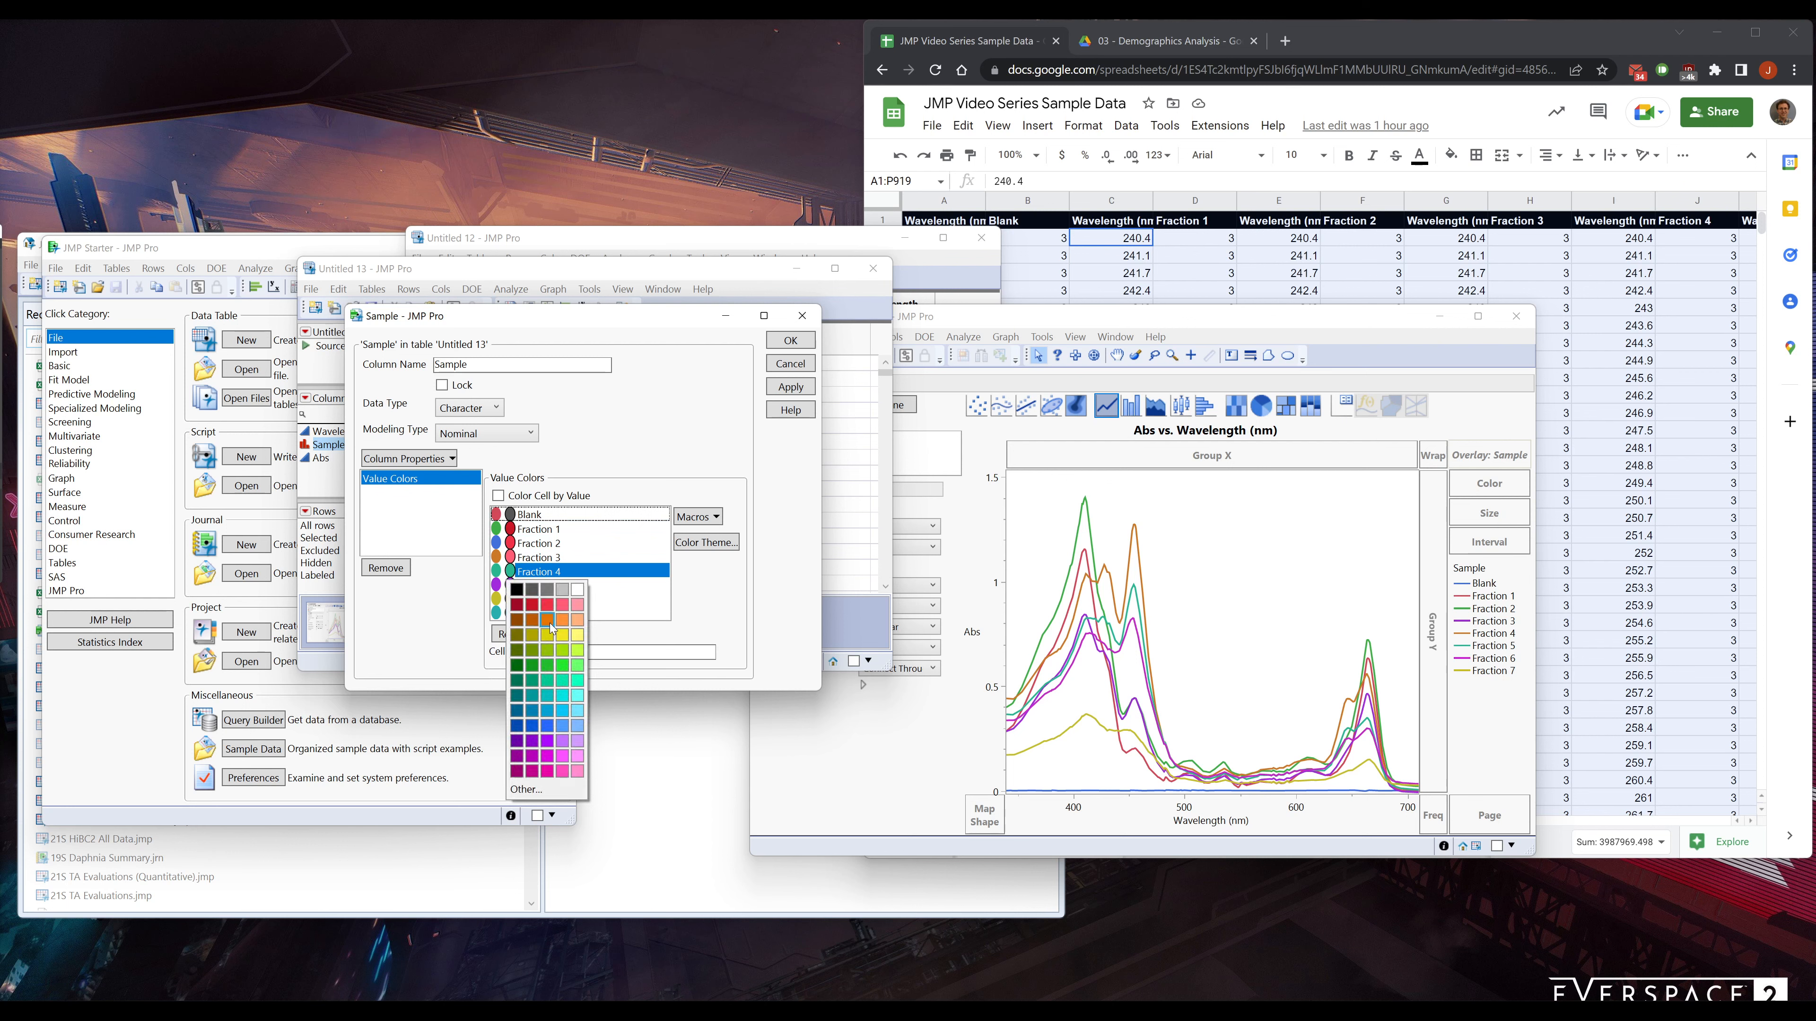
pyautogui.click(551, 619)
pyautogui.click(510, 584)
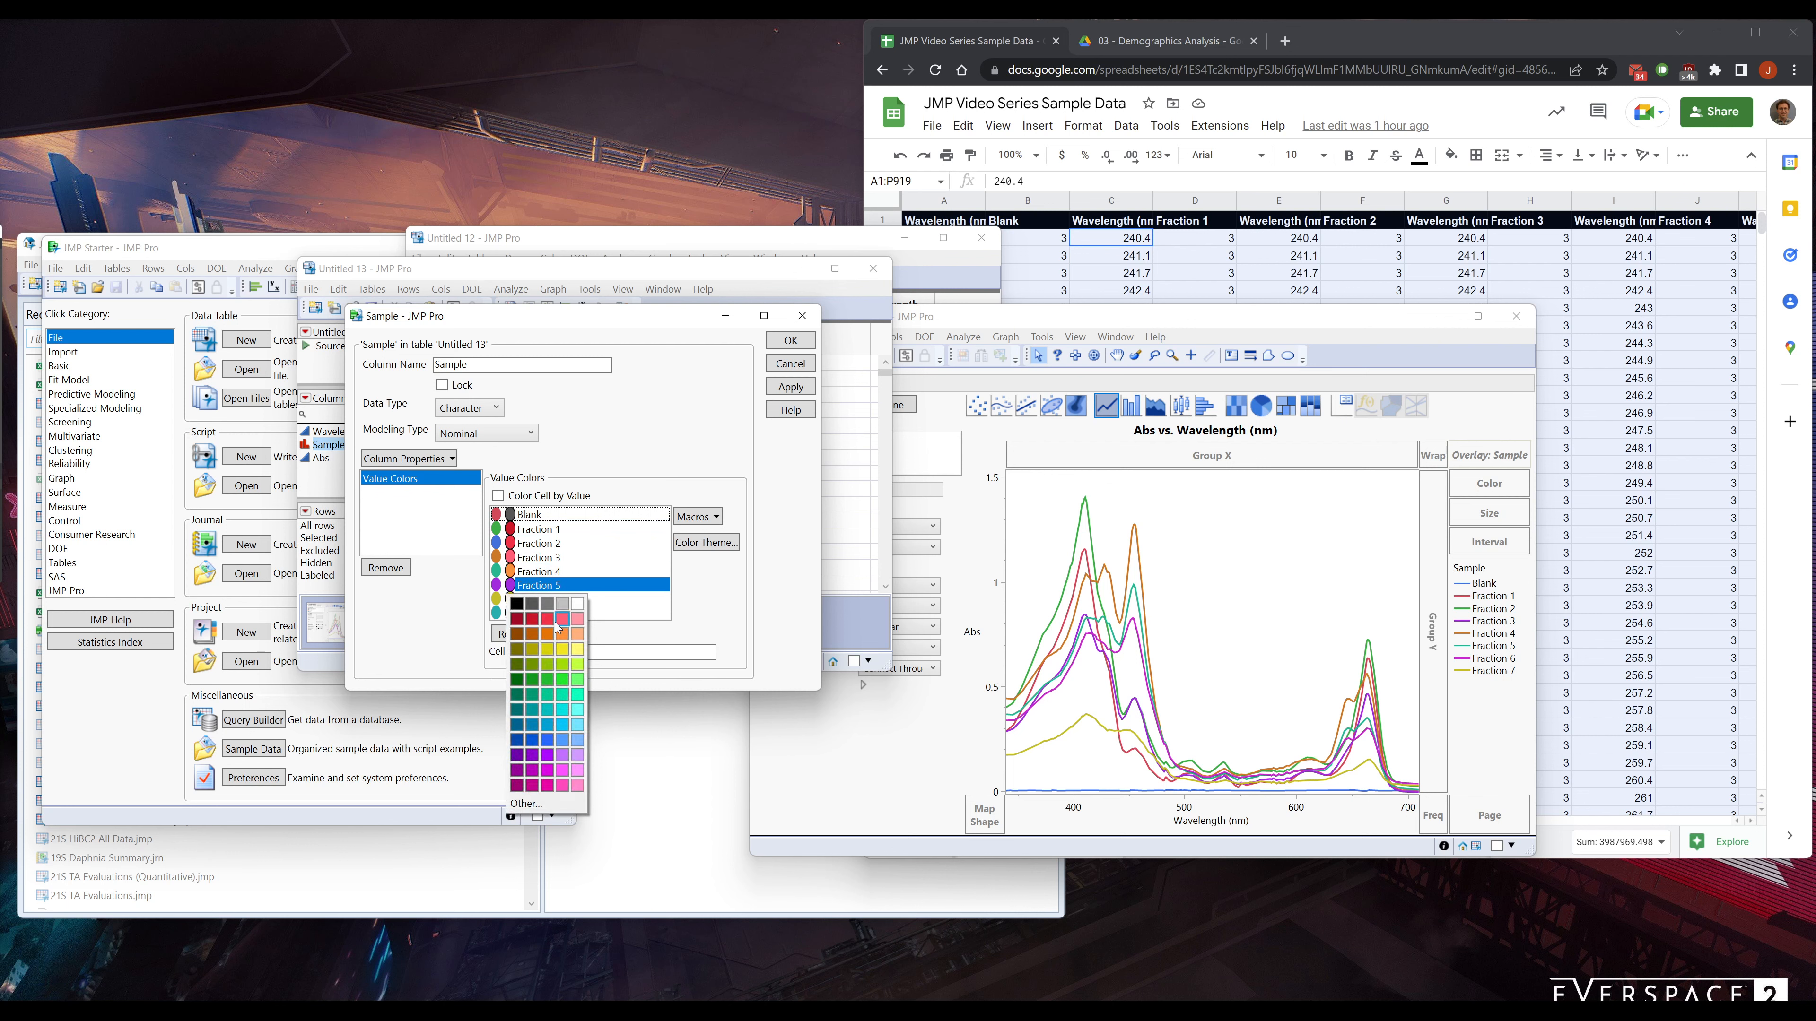
pyautogui.click(547, 634)
pyautogui.click(509, 599)
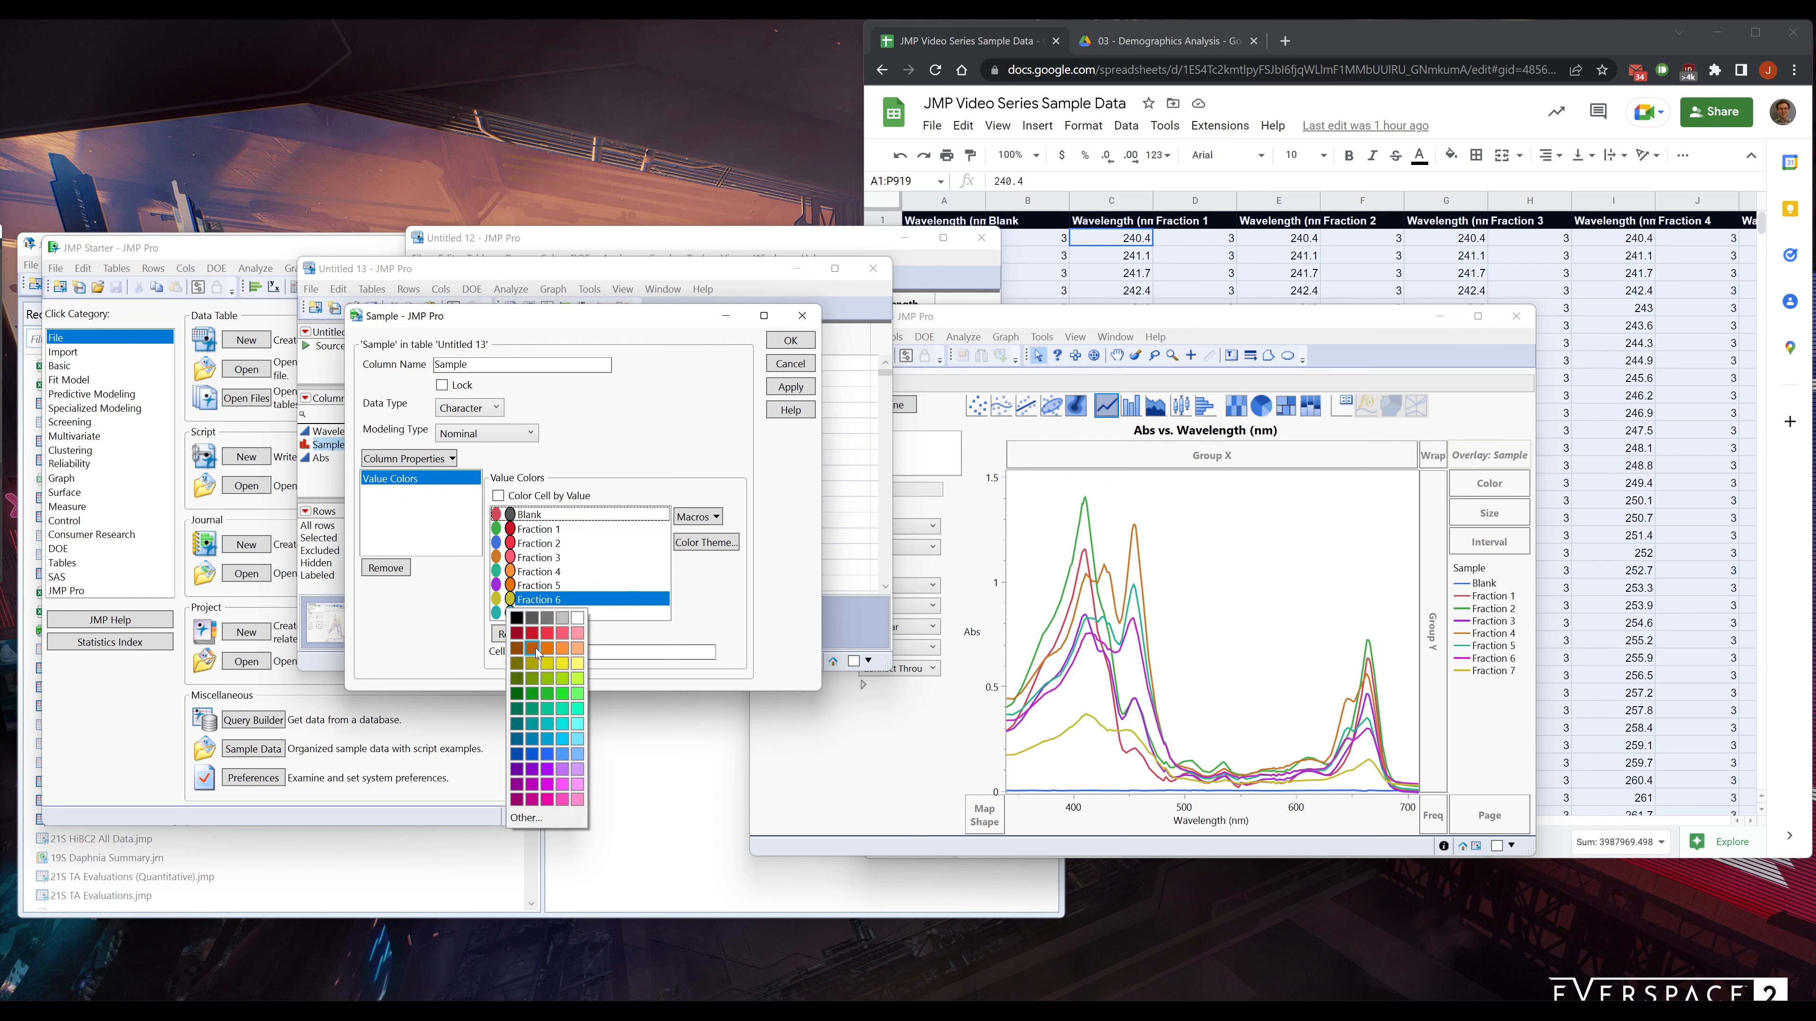
pyautogui.click(546, 647)
pyautogui.click(510, 613)
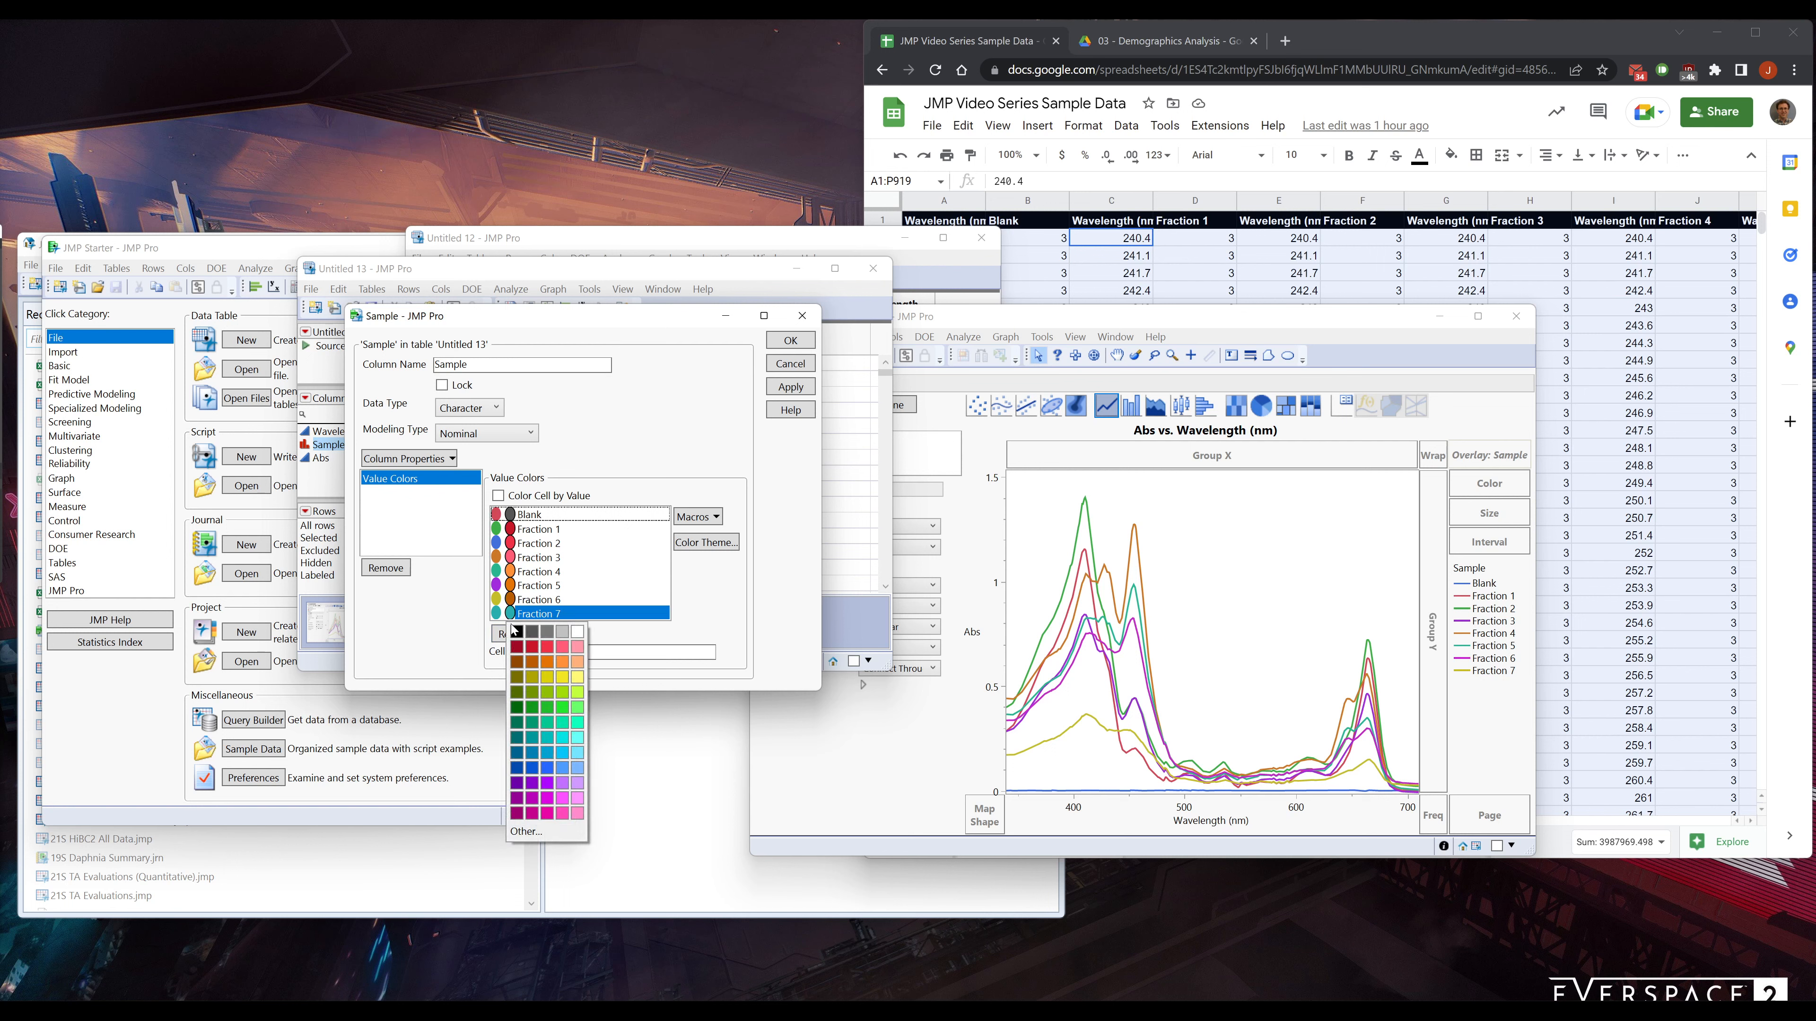
pyautogui.click(532, 677)
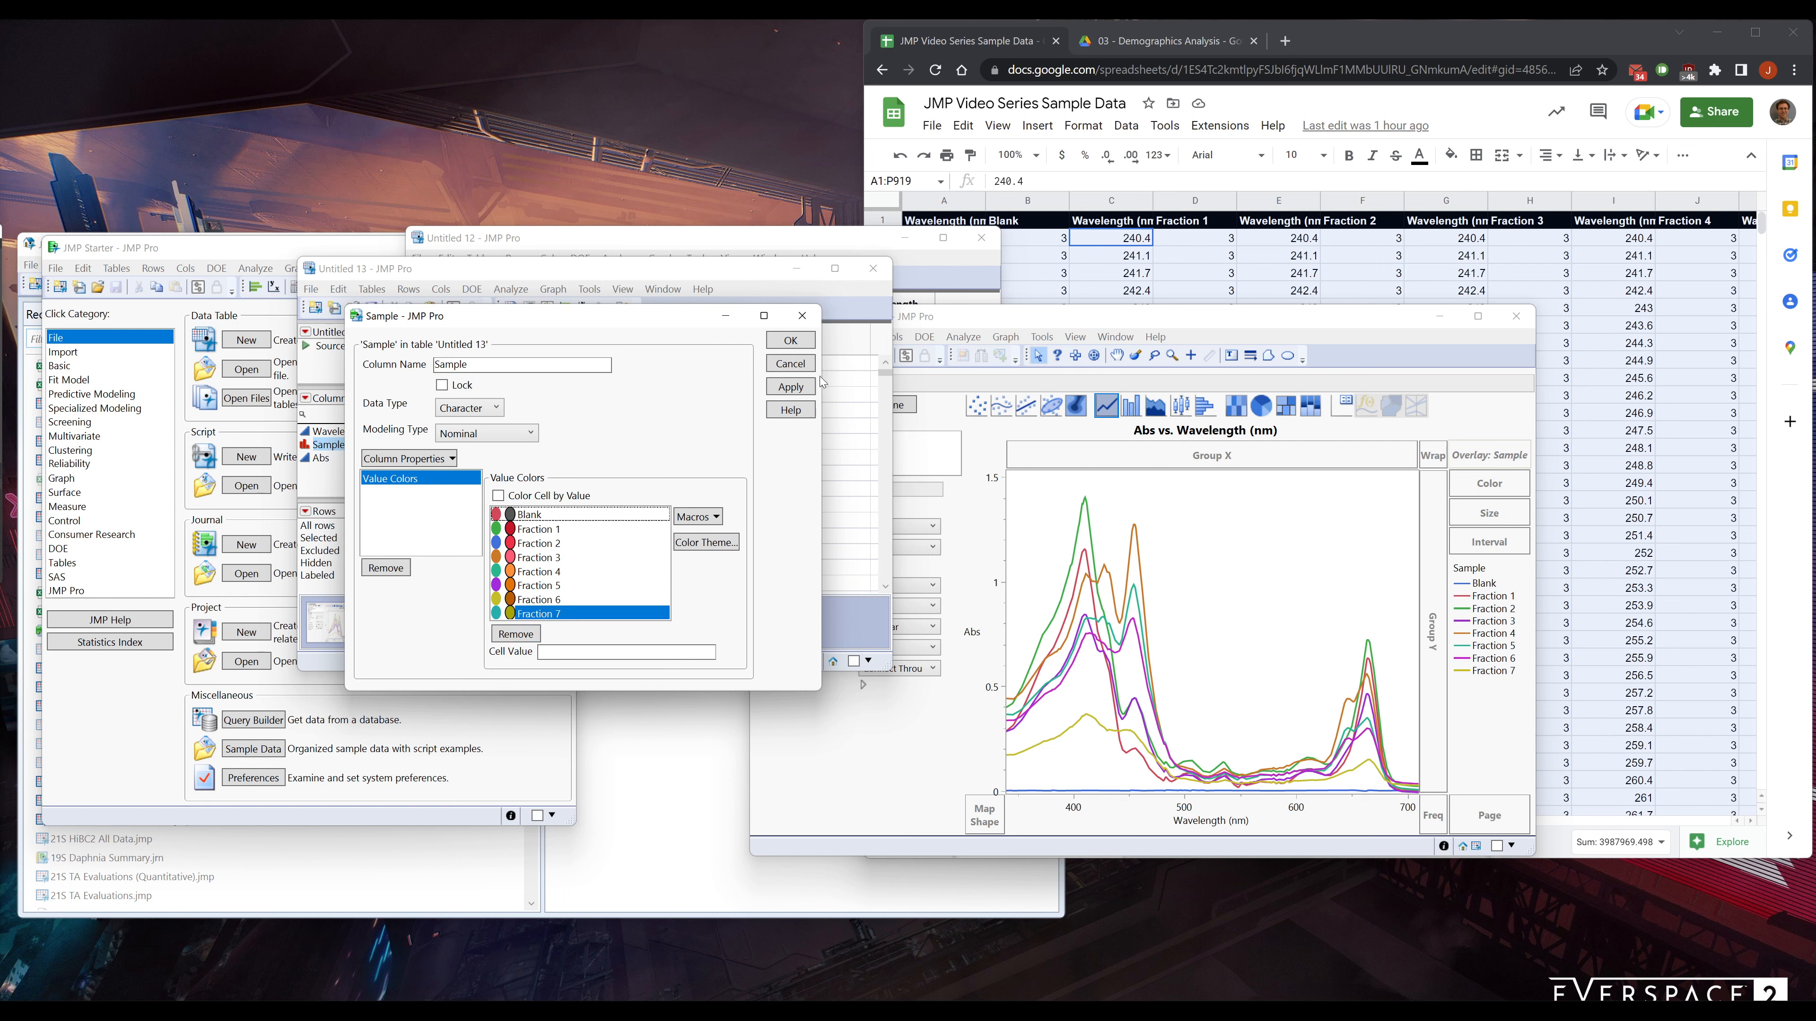
pyautogui.click(792, 388)
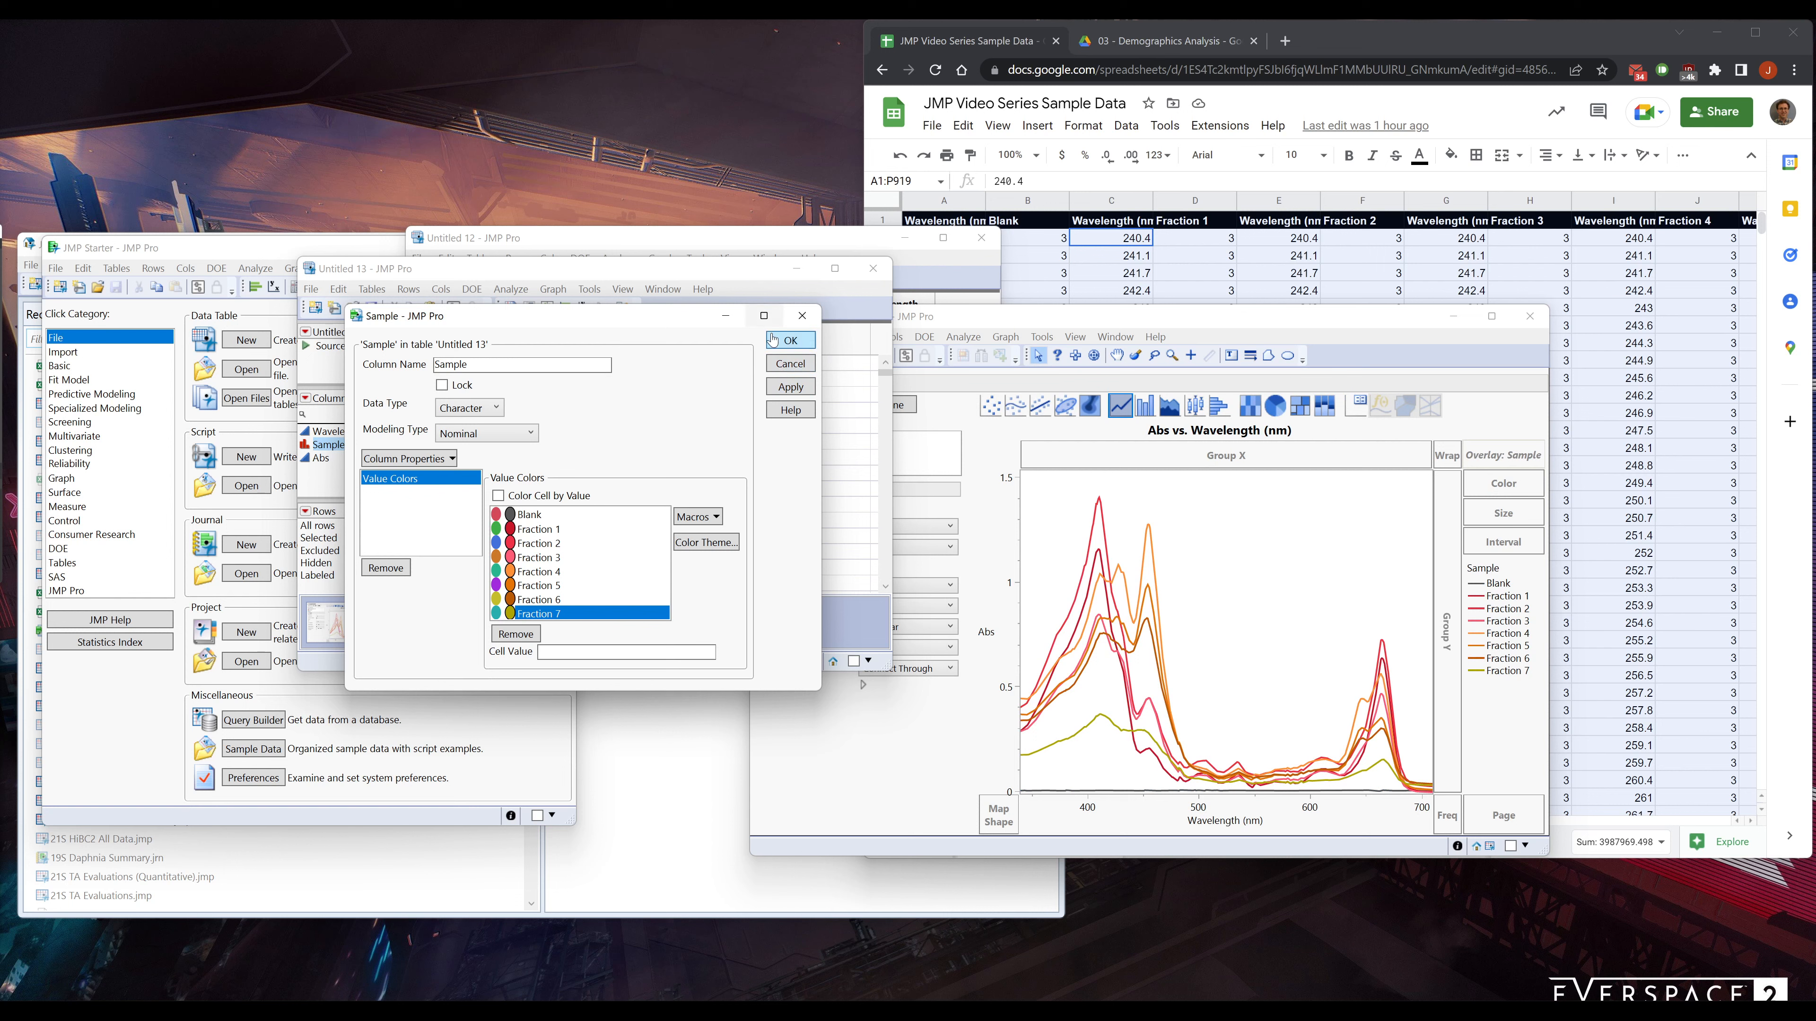
pyautogui.click(787, 340)
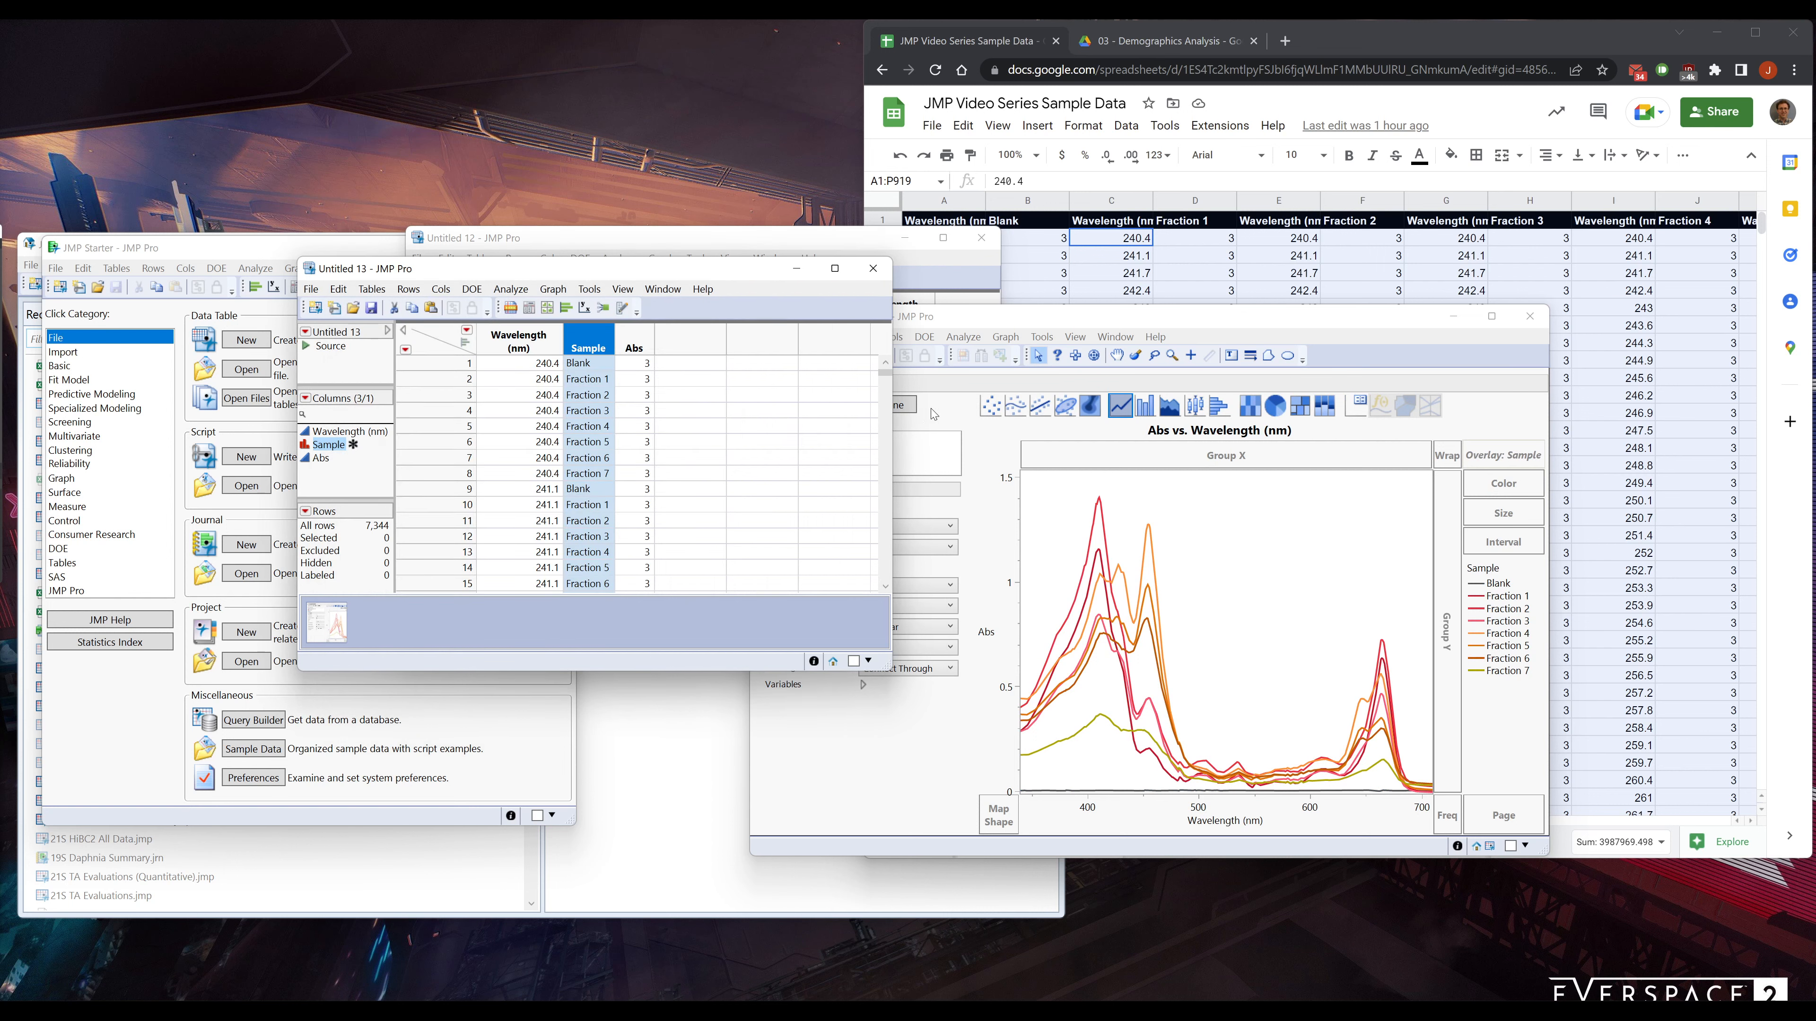
# Highlight the Fraction 2 curve in the graph and move the graph window clear of the browser
pyautogui.click(1109, 327)
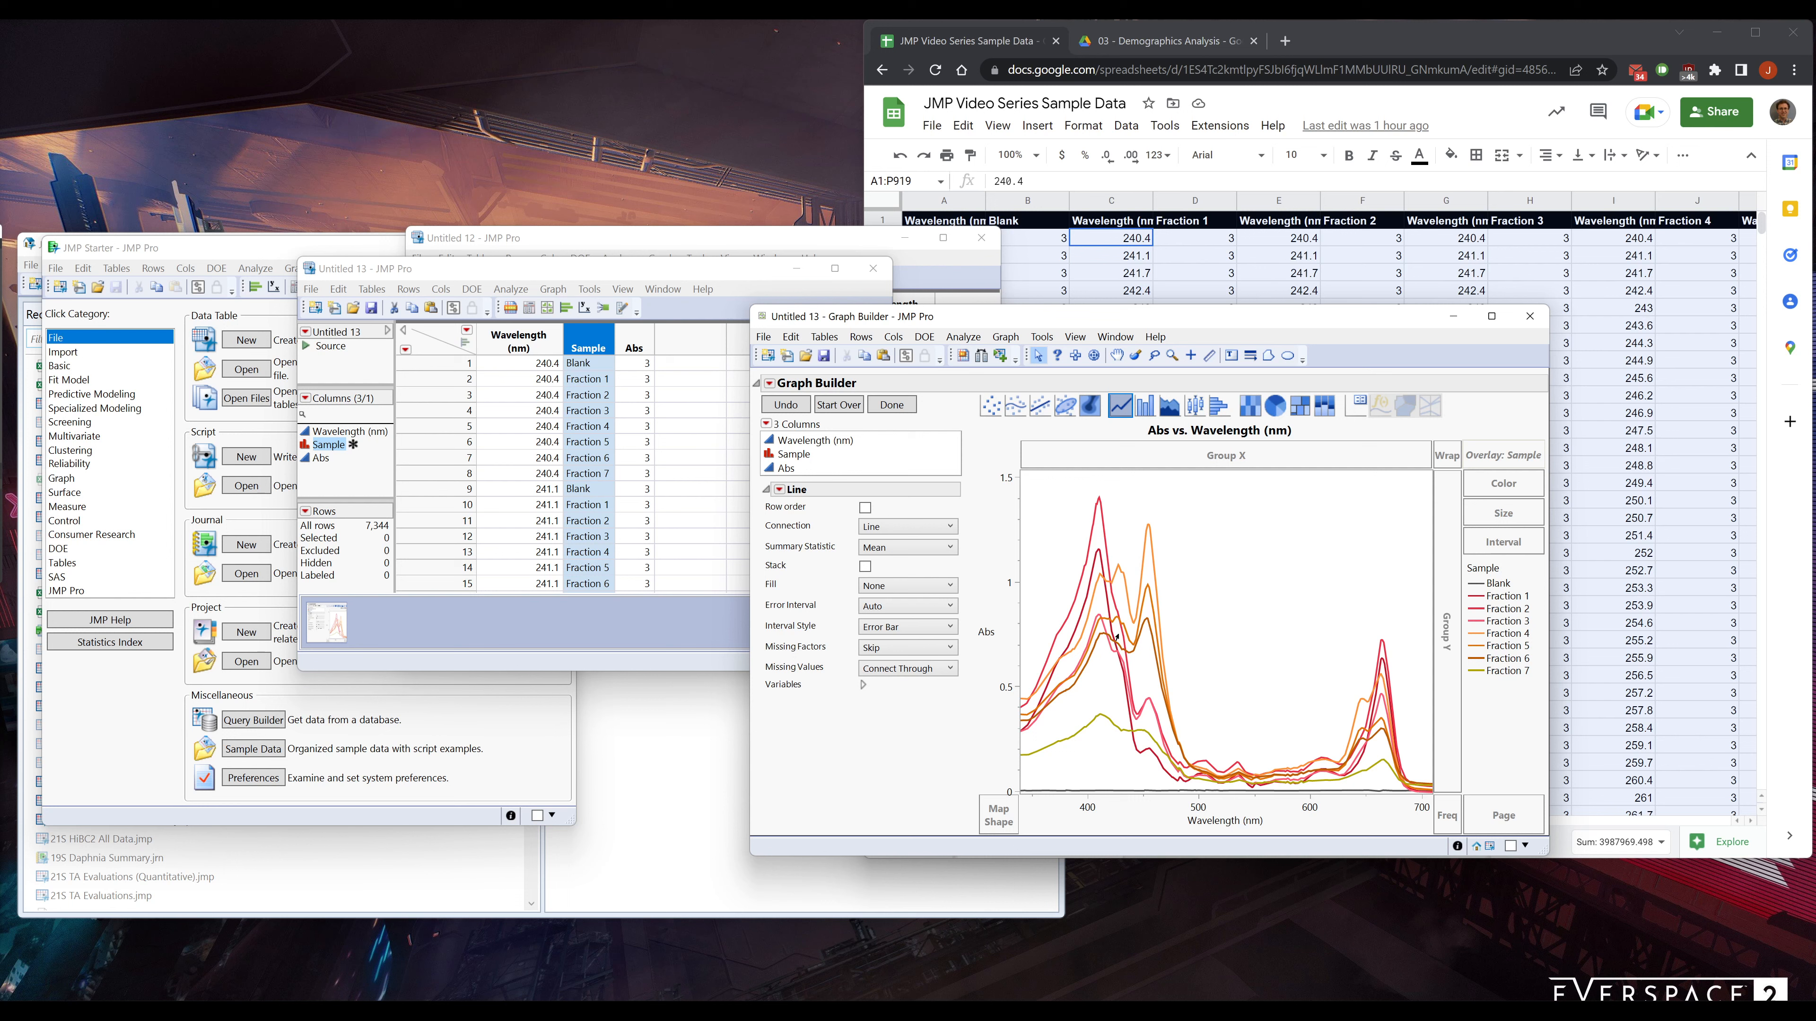
pyautogui.click(1104, 547)
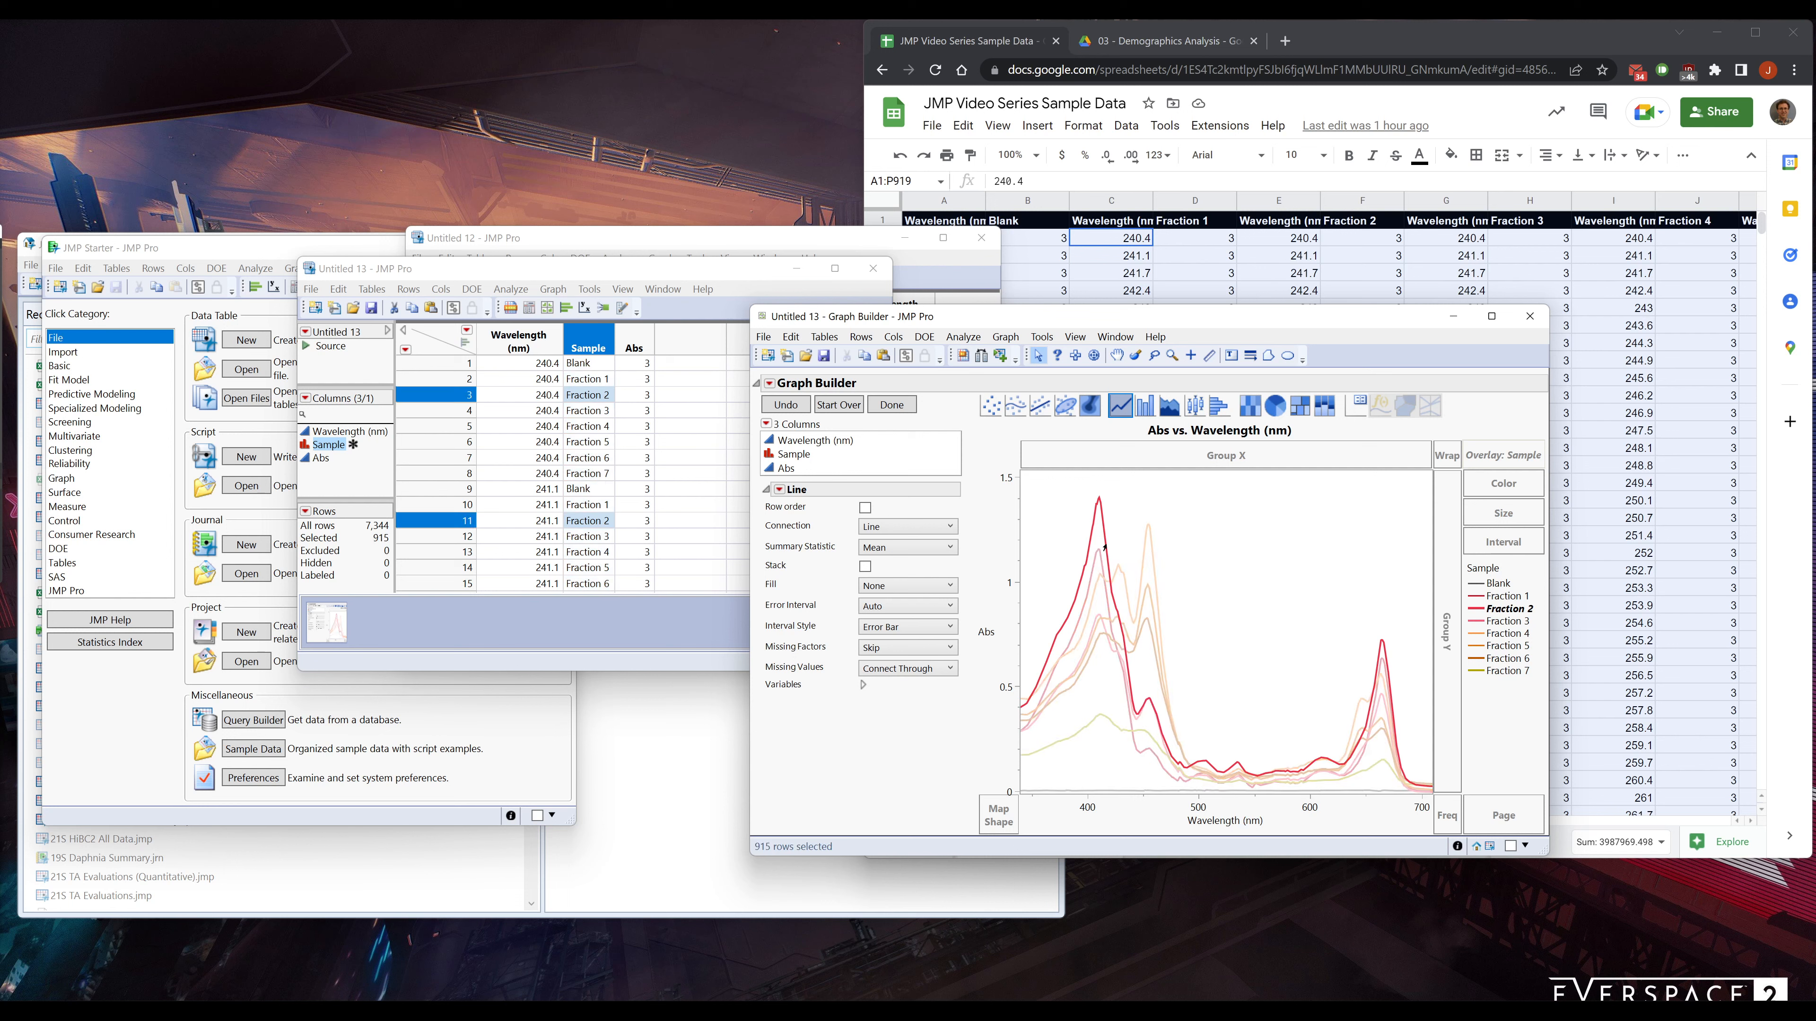
pyautogui.moveTo(1255, 322); pyautogui.dragTo(744, 279)
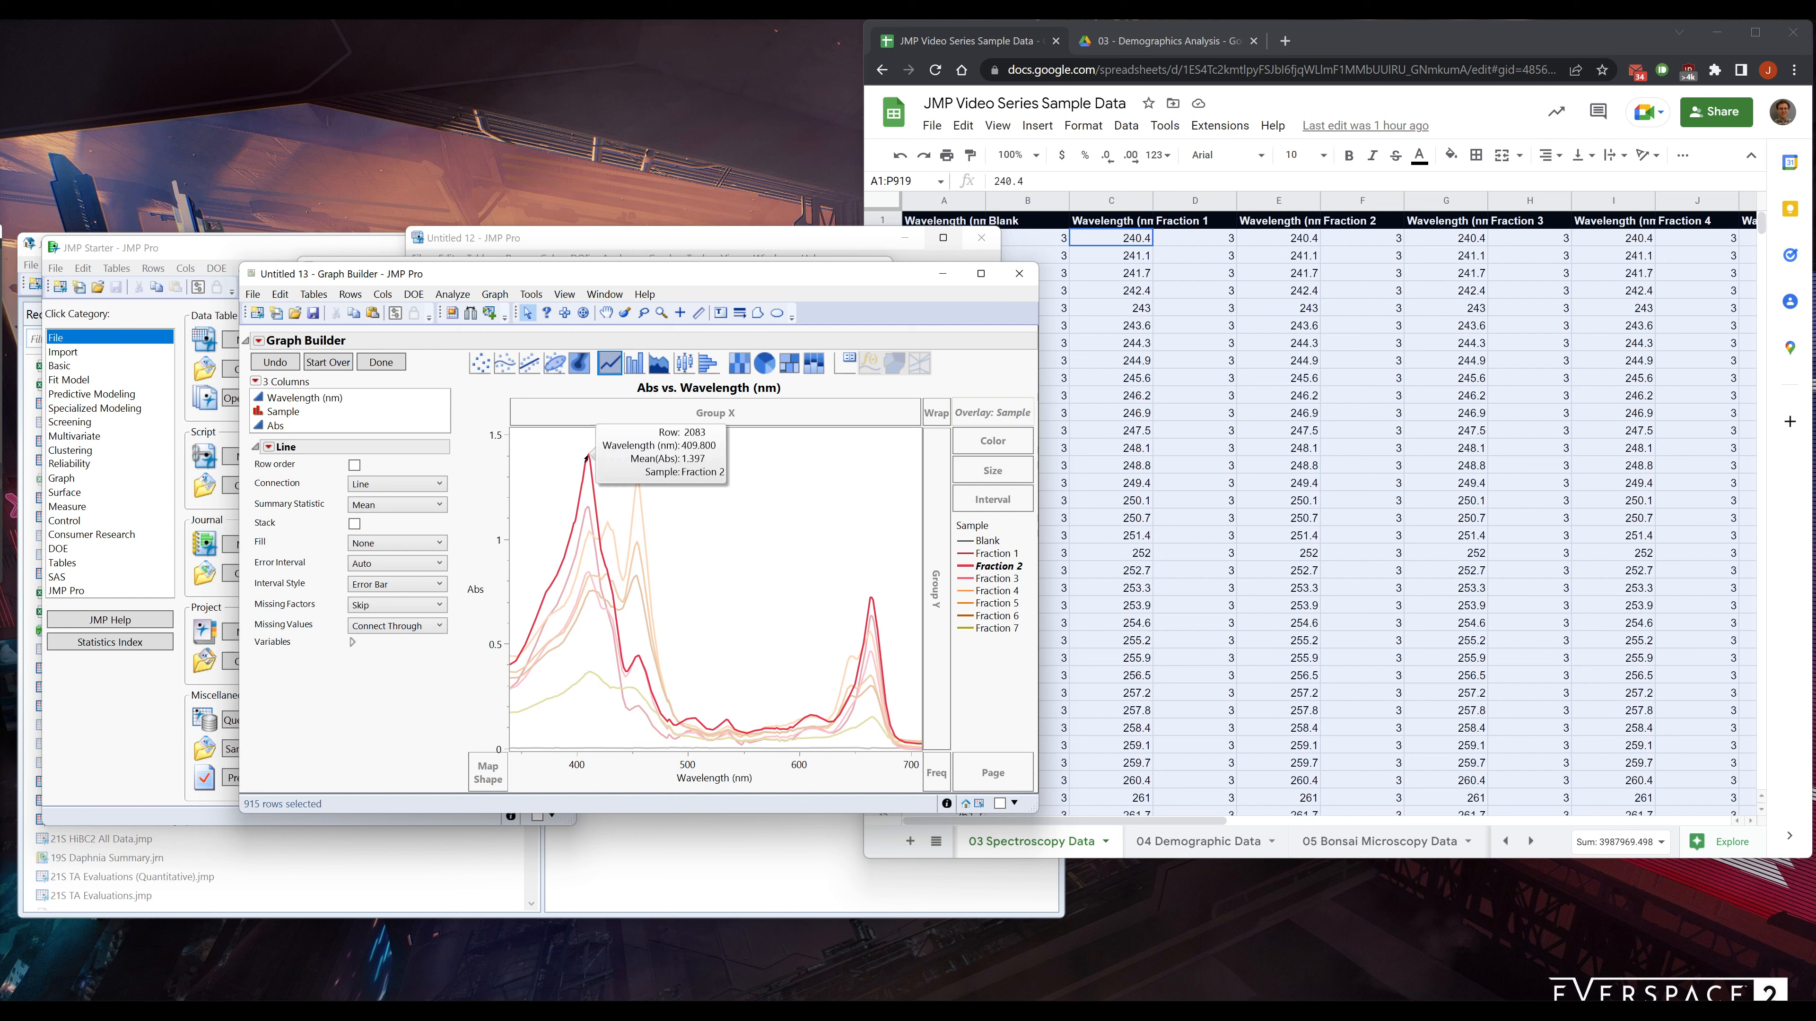
pyautogui.click(573, 483)
pyautogui.click(596, 484)
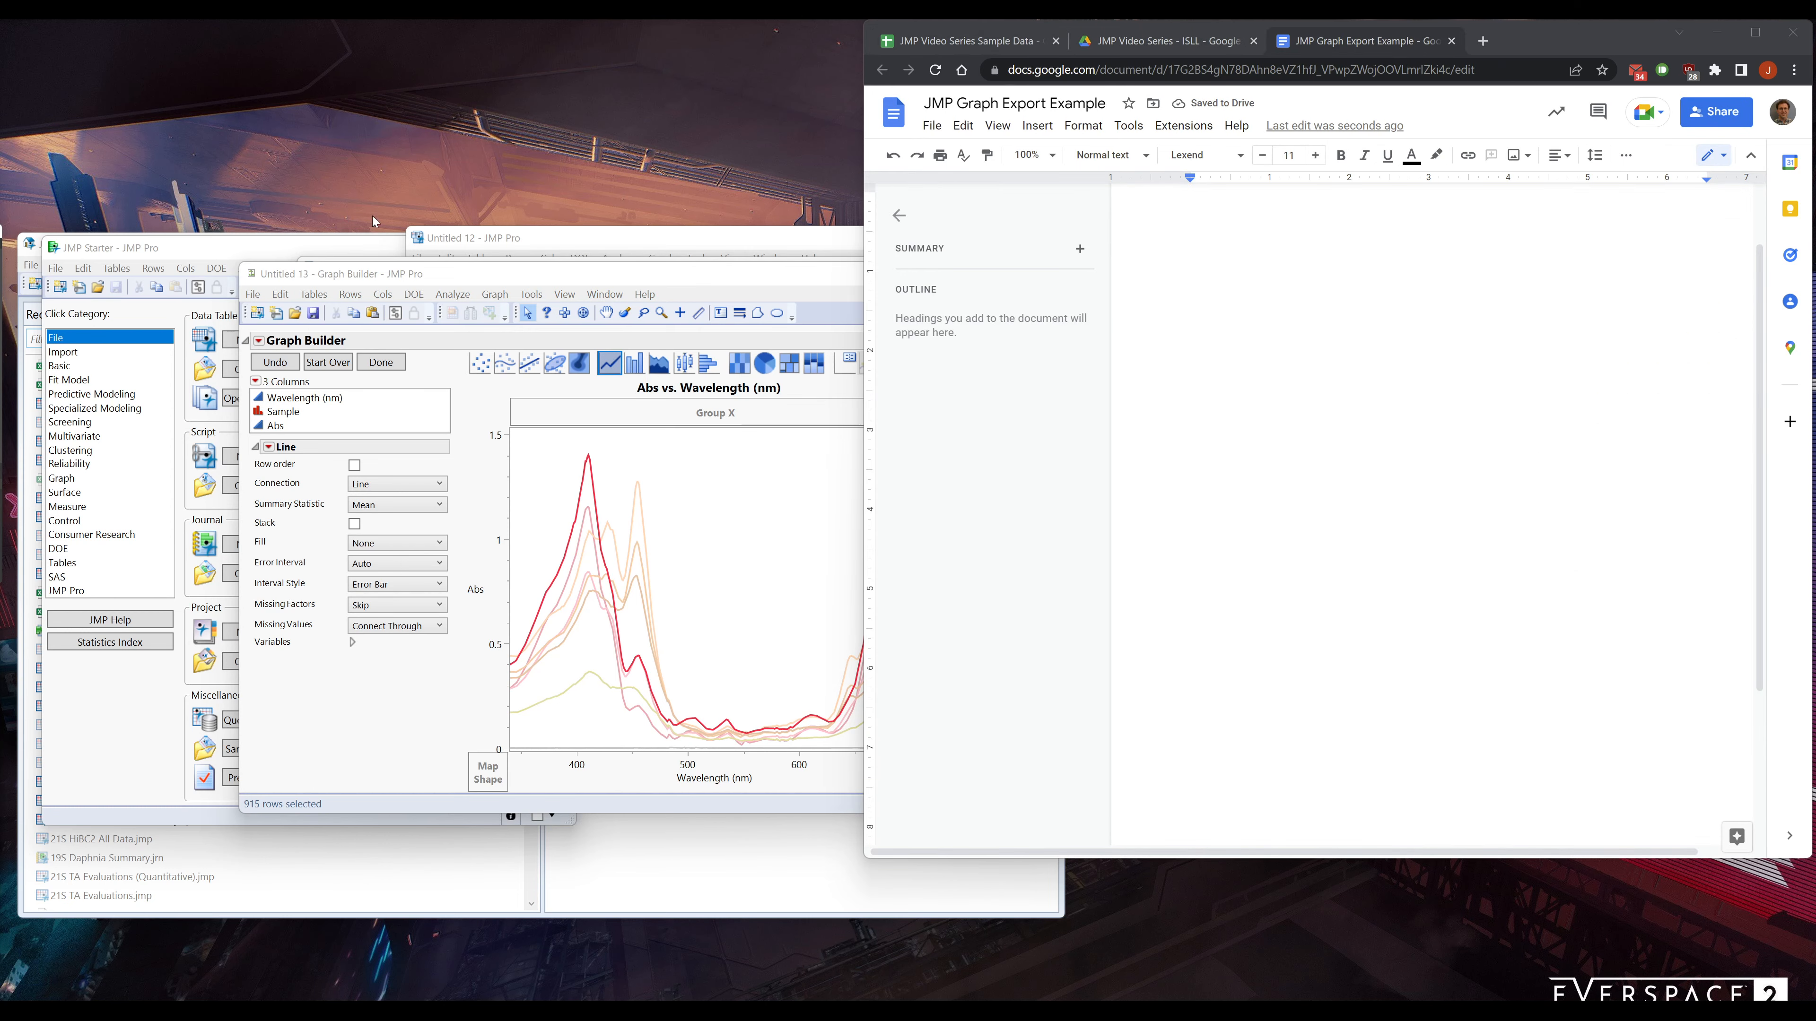
# Close the Graph Builder control panel and hide the graph's title and footer
pyautogui.click(553, 275)
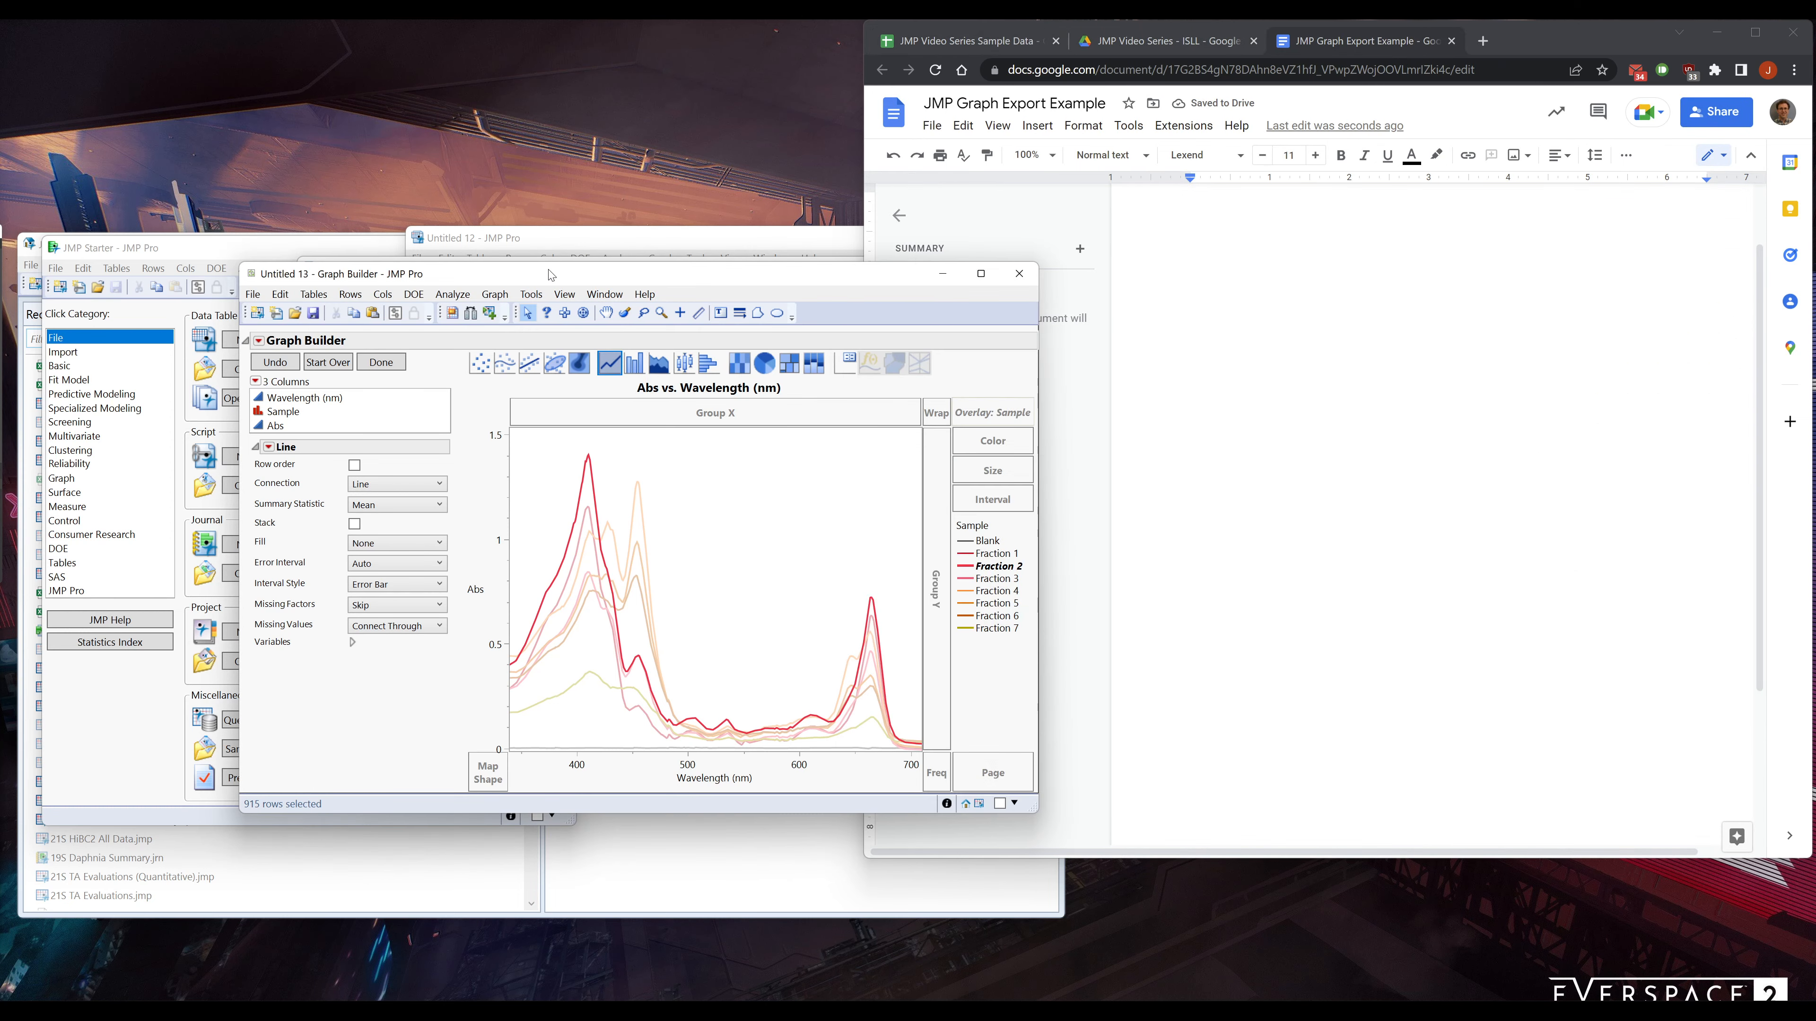
pyautogui.click(381, 363)
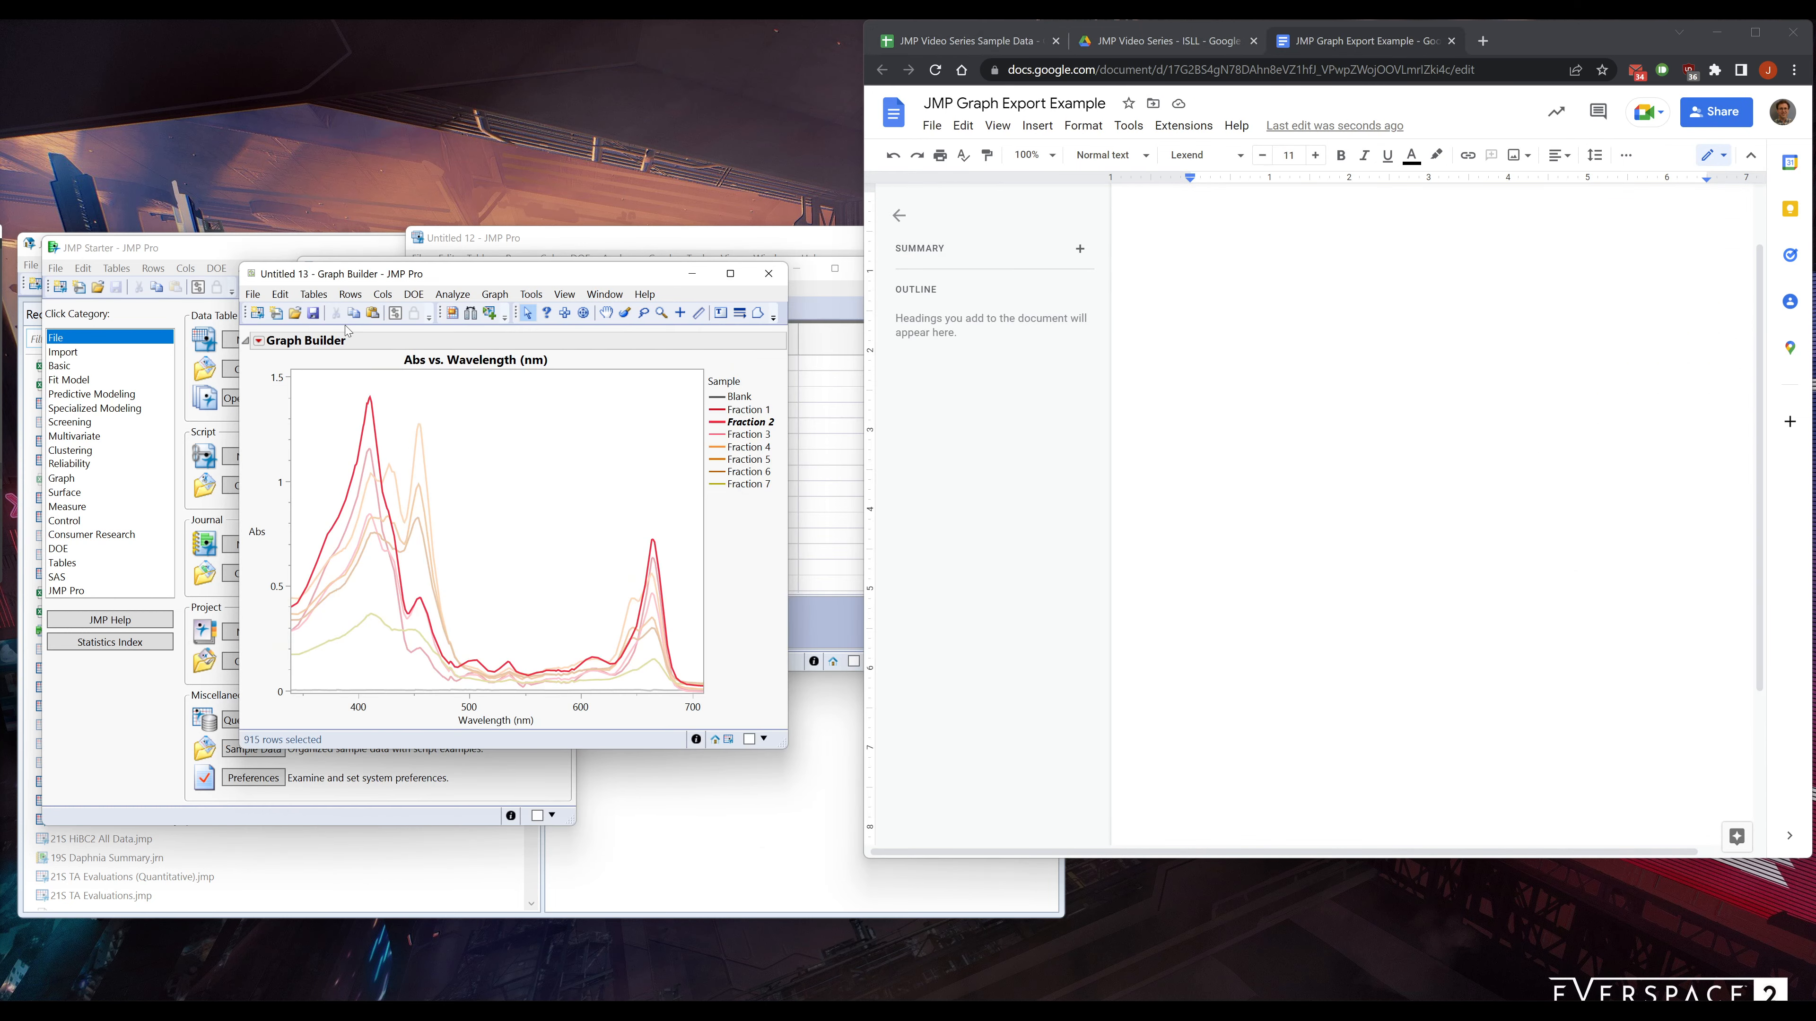
pyautogui.keyDown('alt'); pyautogui.click(258, 343); pyautogui.keyUp('alt')
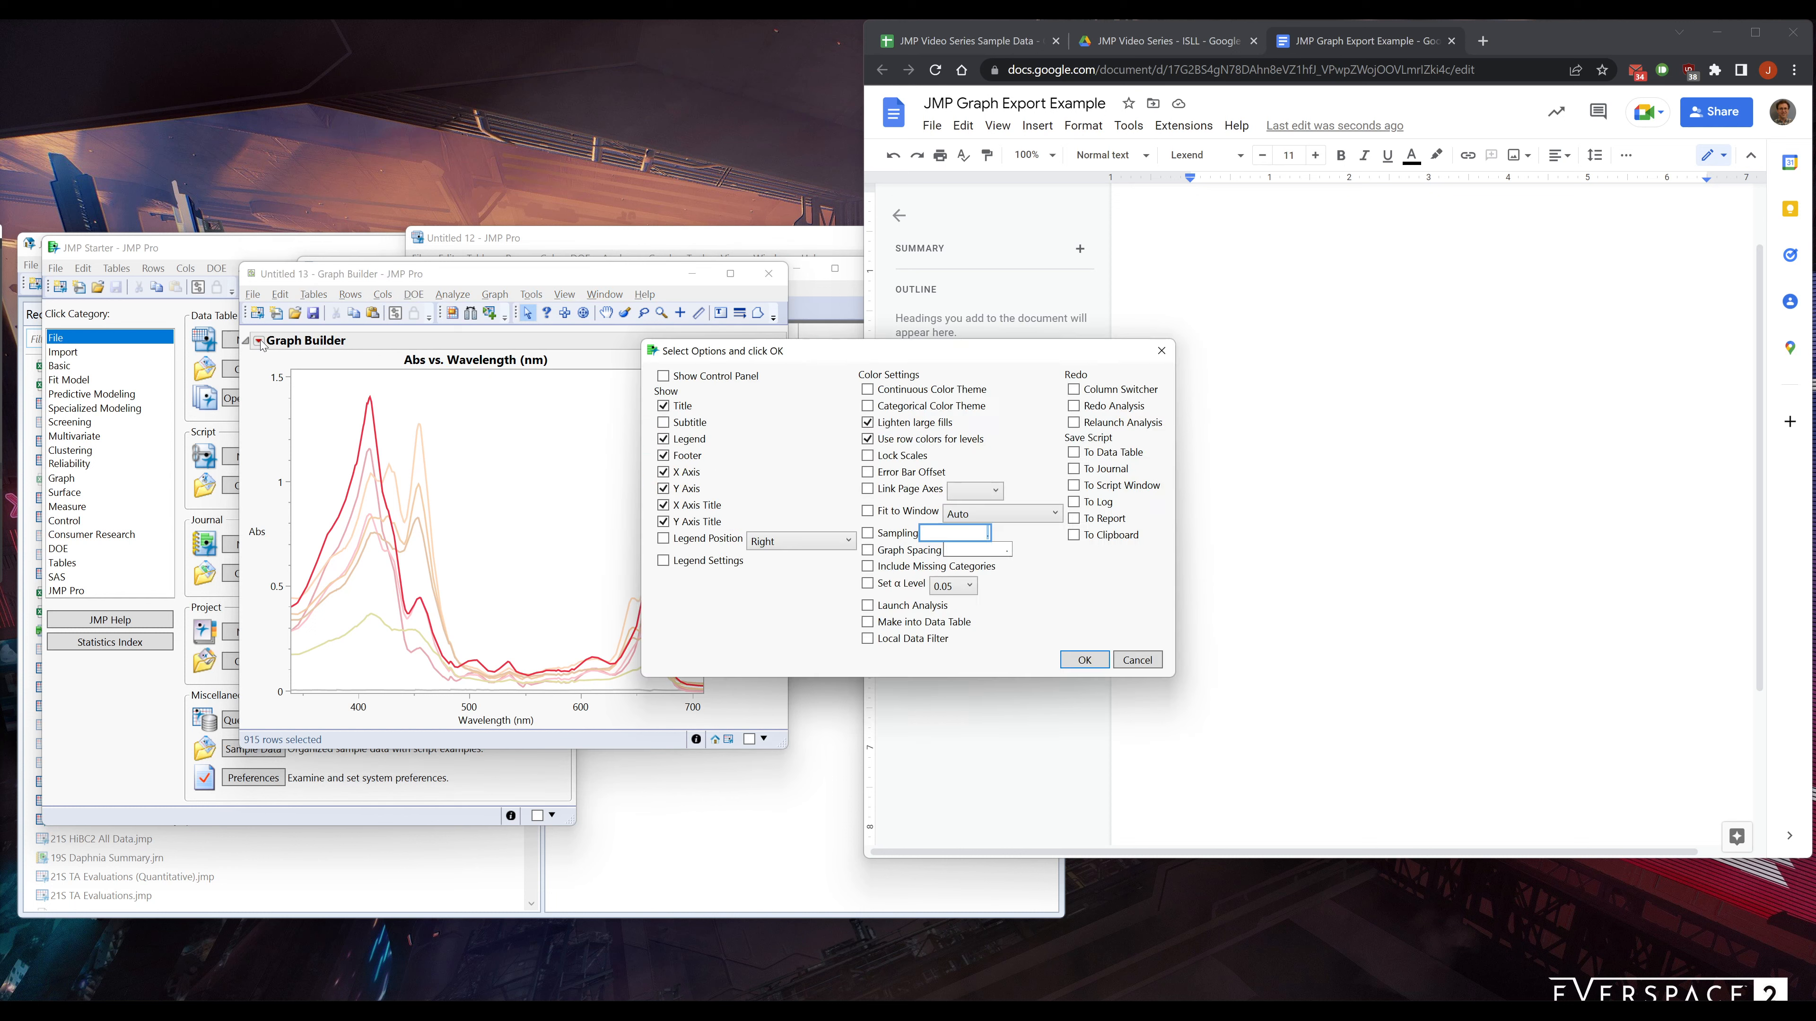
pyautogui.click(682, 407)
pyautogui.click(679, 456)
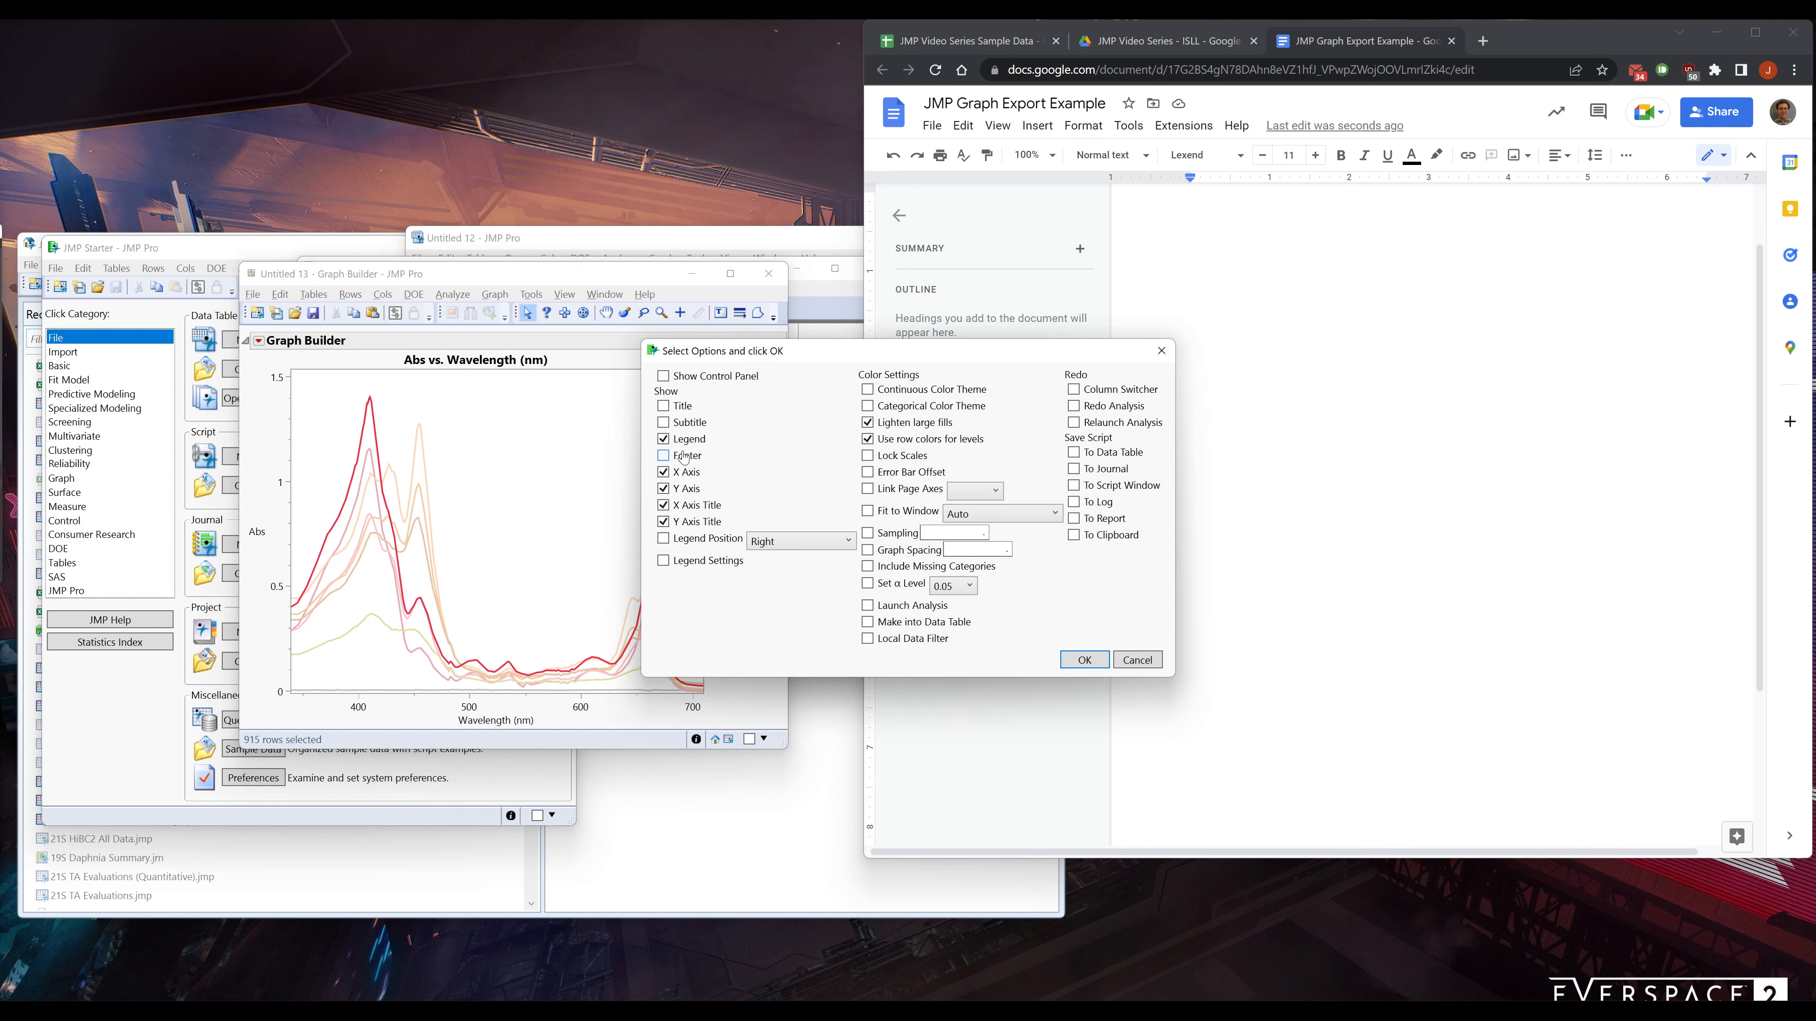
pyautogui.click(1085, 660)
# Copy the finished graph and paste it into the Google Docs document JMP Graph Export Example
pyautogui.click(280, 296)
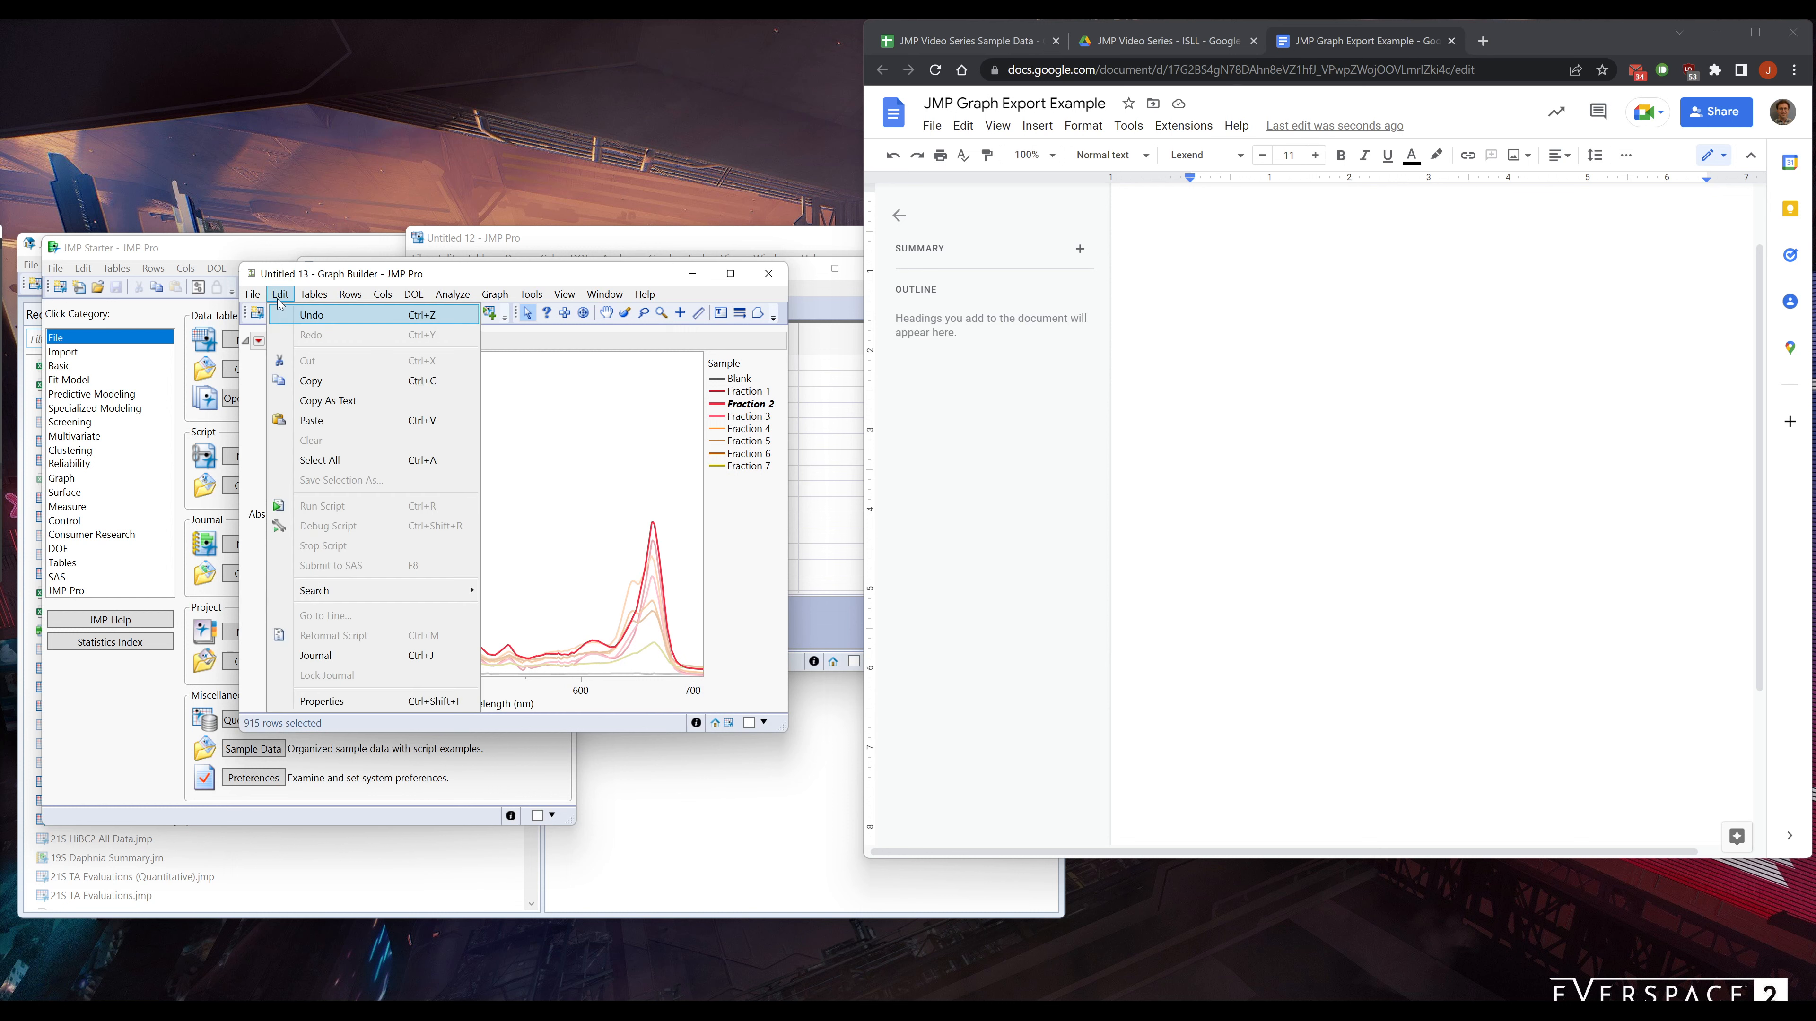
pyautogui.click(304, 383)
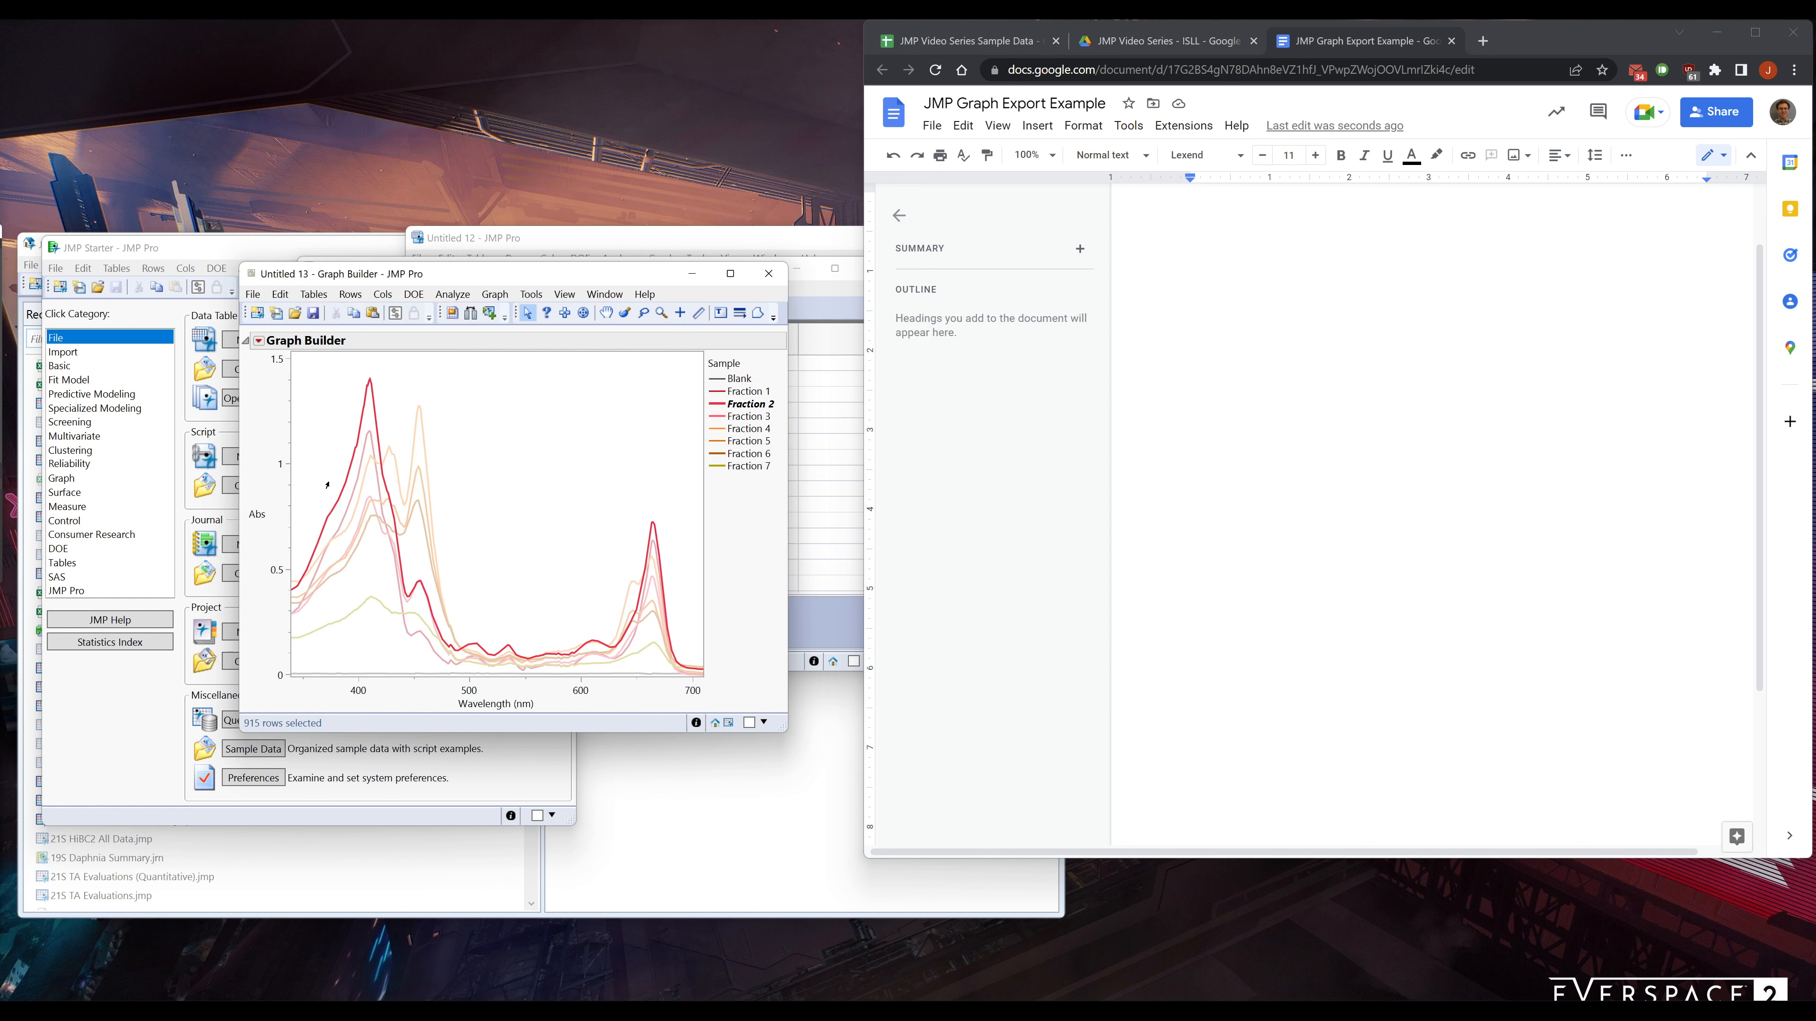
pyautogui.click(1264, 330)
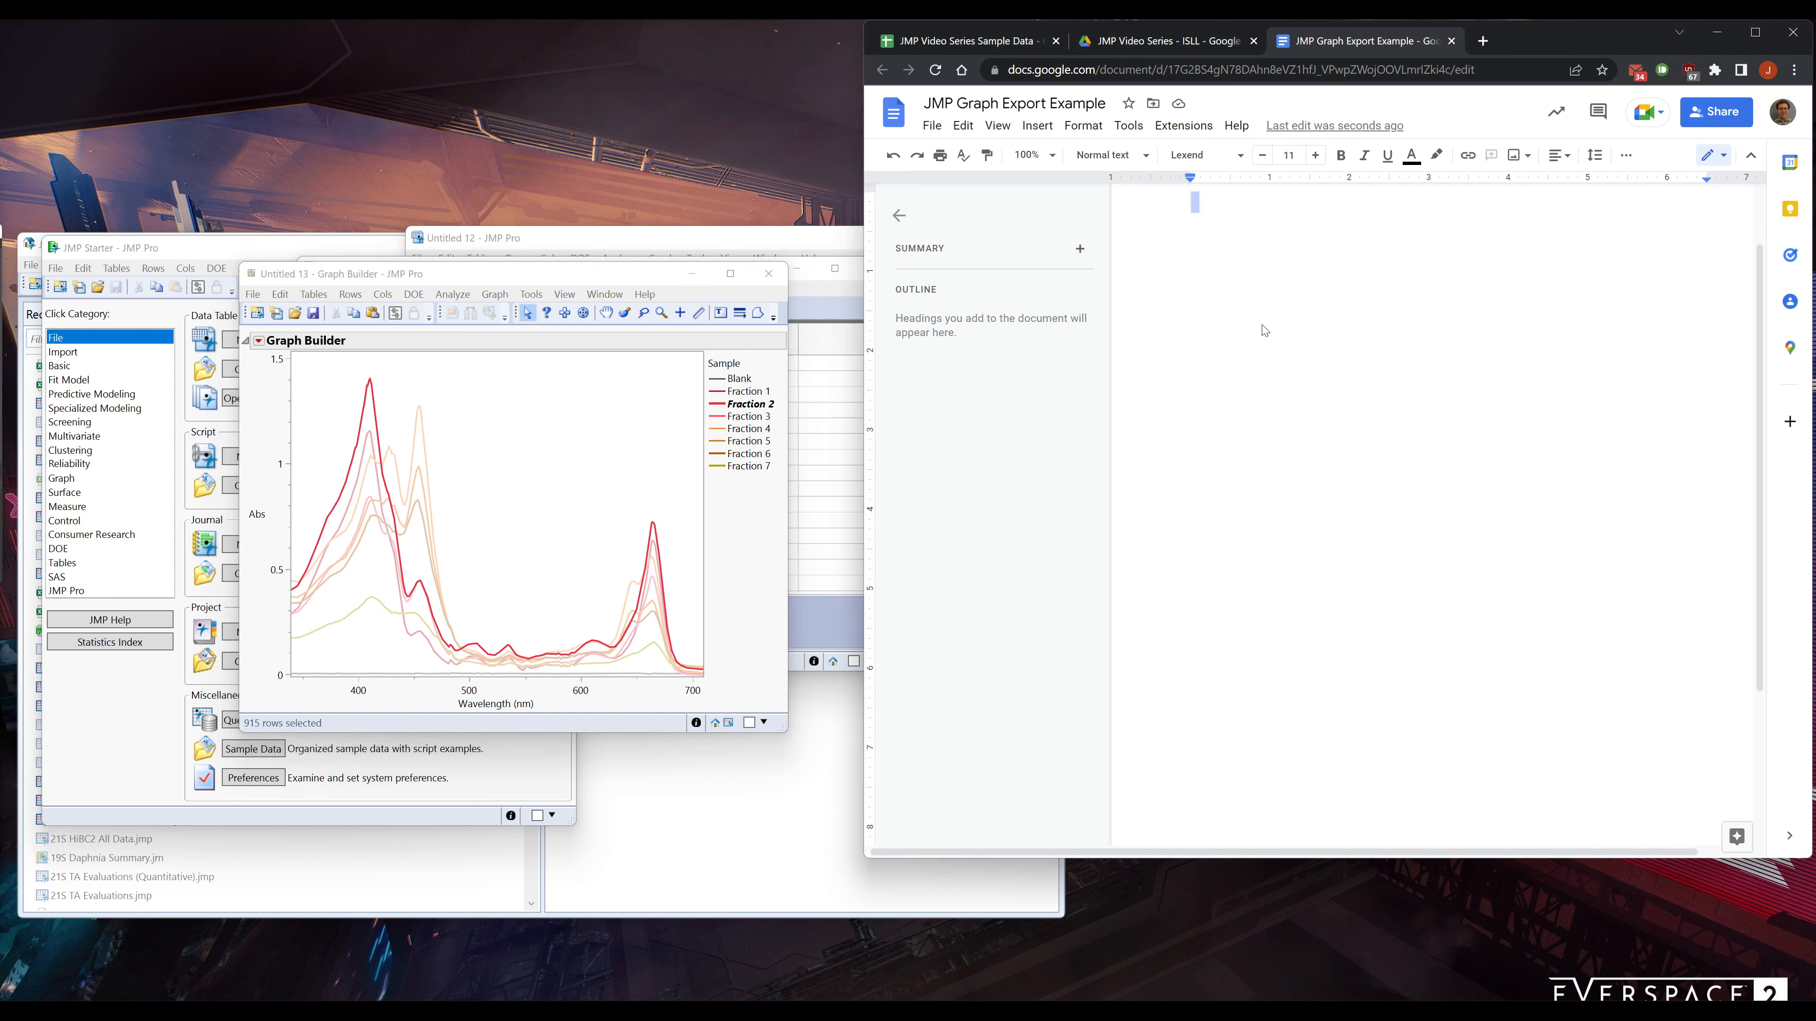
pyautogui.hotkey('ctrl', 'v')
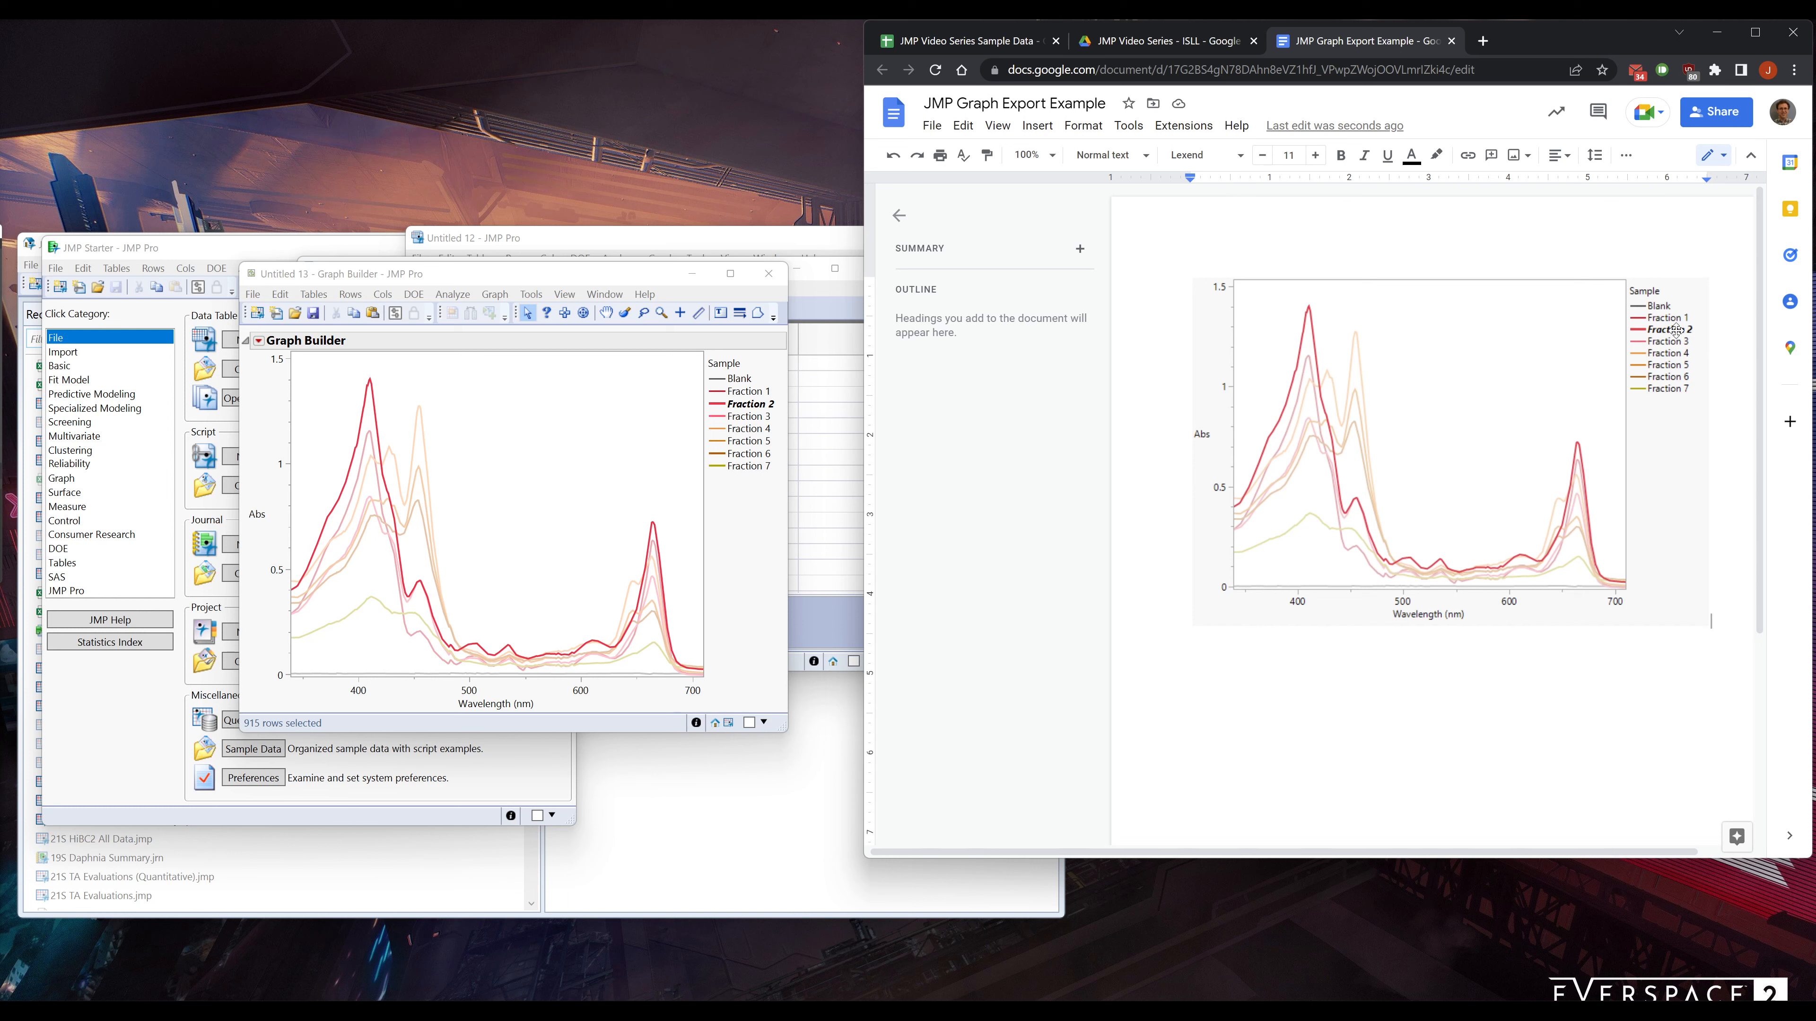
# Fade every fraction curve except Fraction 2 by lowering the line transparency value of Fraction 1 and Fractions 3 to 7 together
pyautogui.click(669, 425)
pyautogui.click(740, 391)
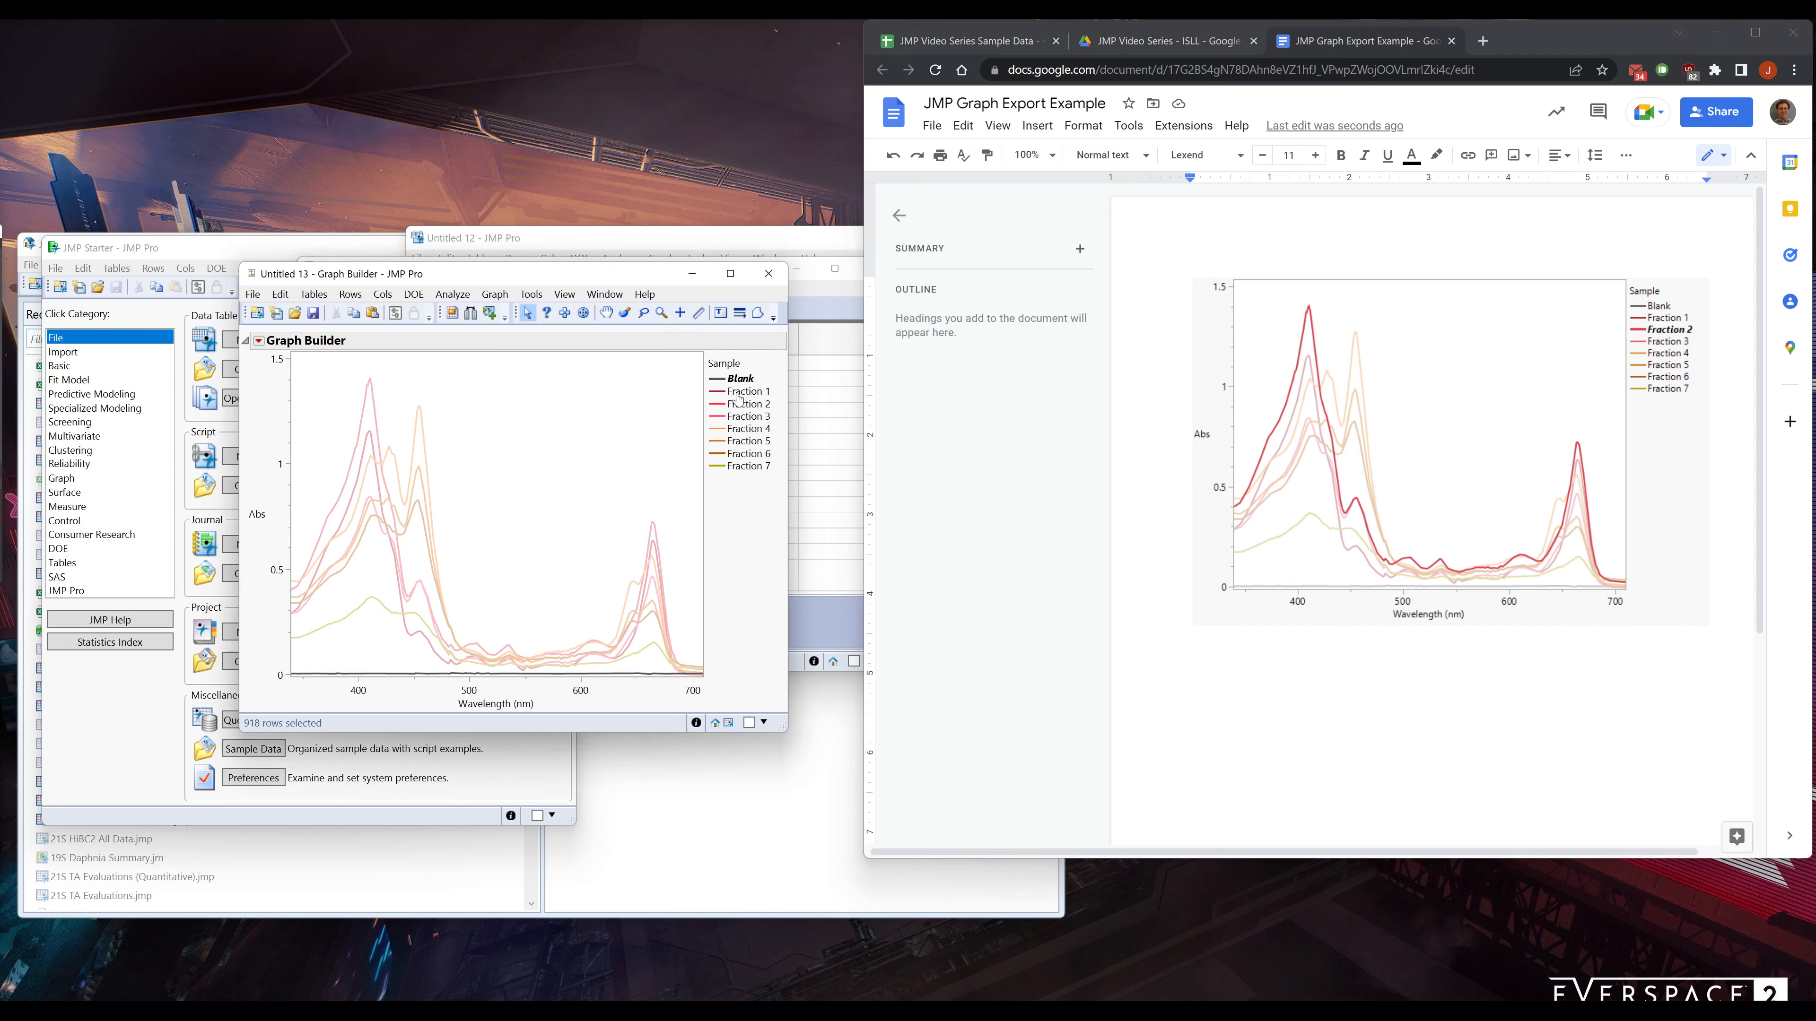
pyautogui.keyDown('ctrl'); pyautogui.click(747, 417); pyautogui.keyUp('ctrl')
pyautogui.keyDown('ctrl'); pyautogui.click(745, 429); pyautogui.keyUp('ctrl')
pyautogui.keyDown('ctrl'); pyautogui.click(742, 441); pyautogui.keyUp('ctrl')
pyautogui.keyDown('ctrl'); pyautogui.click(739, 454); pyautogui.keyUp('ctrl')
pyautogui.keyDown('ctrl'); pyautogui.click(739, 466); pyautogui.keyUp('ctrl')
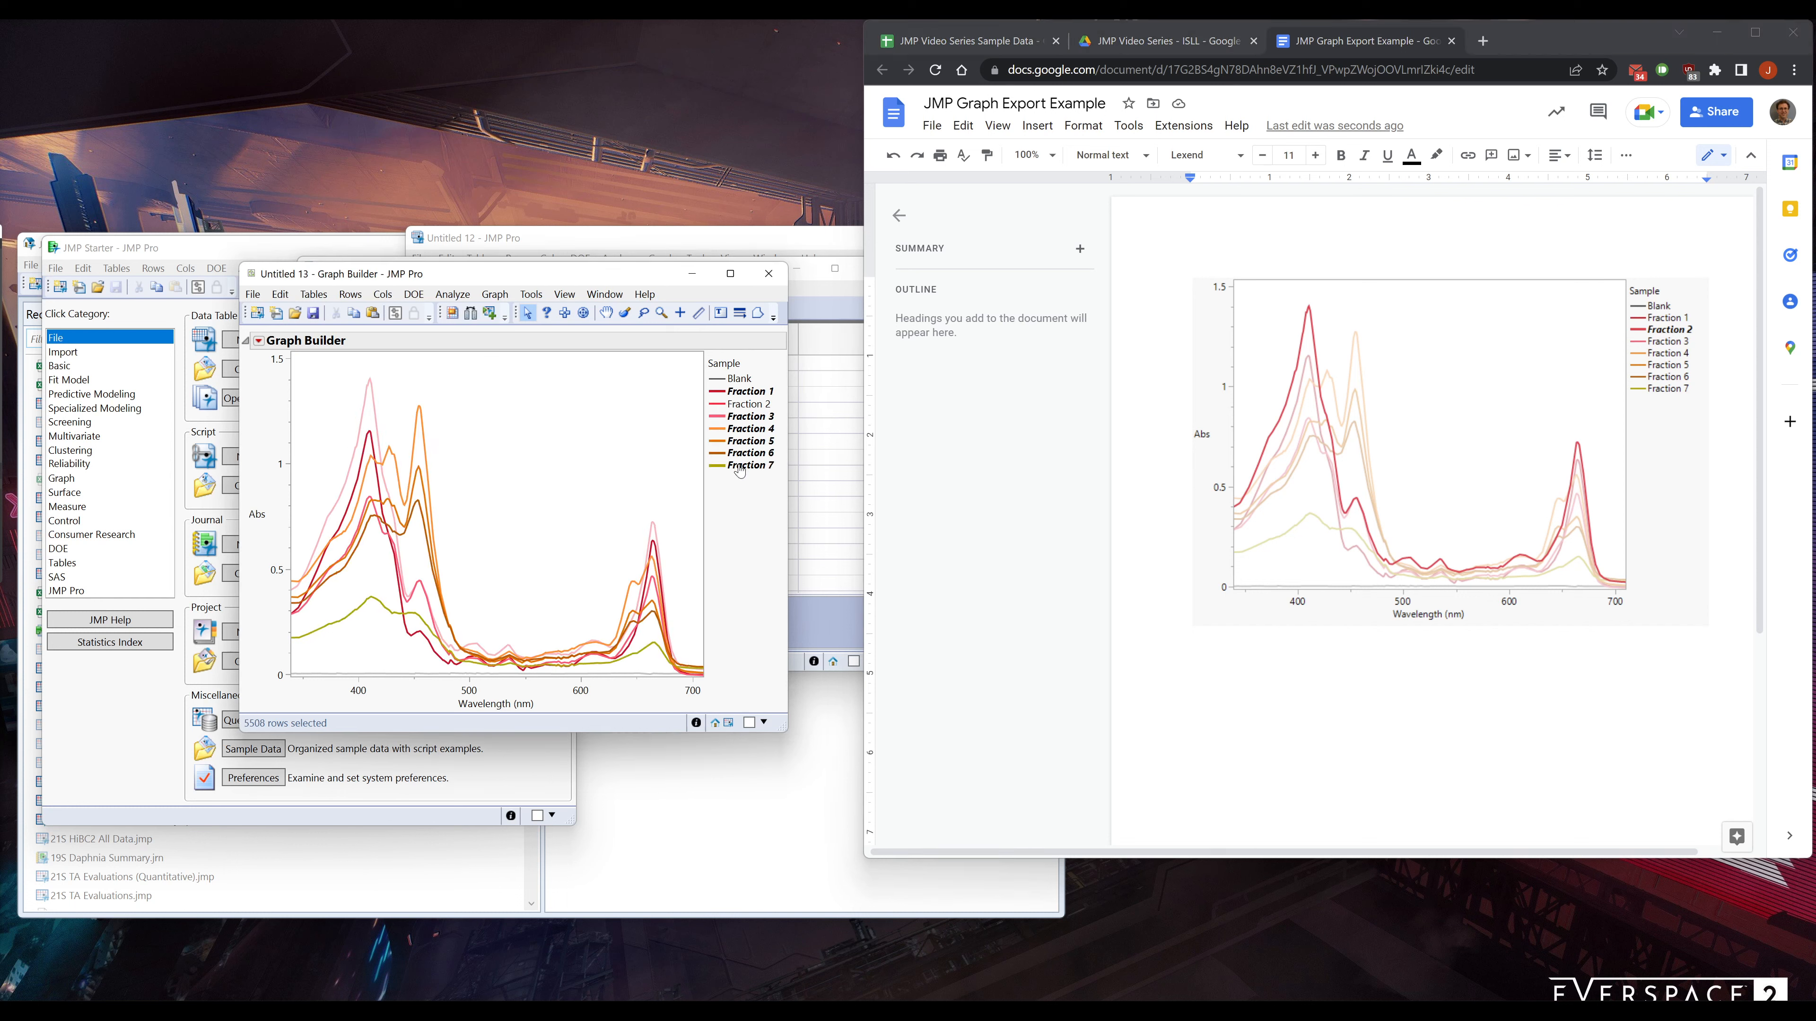
pyautogui.rightClick(740, 471)
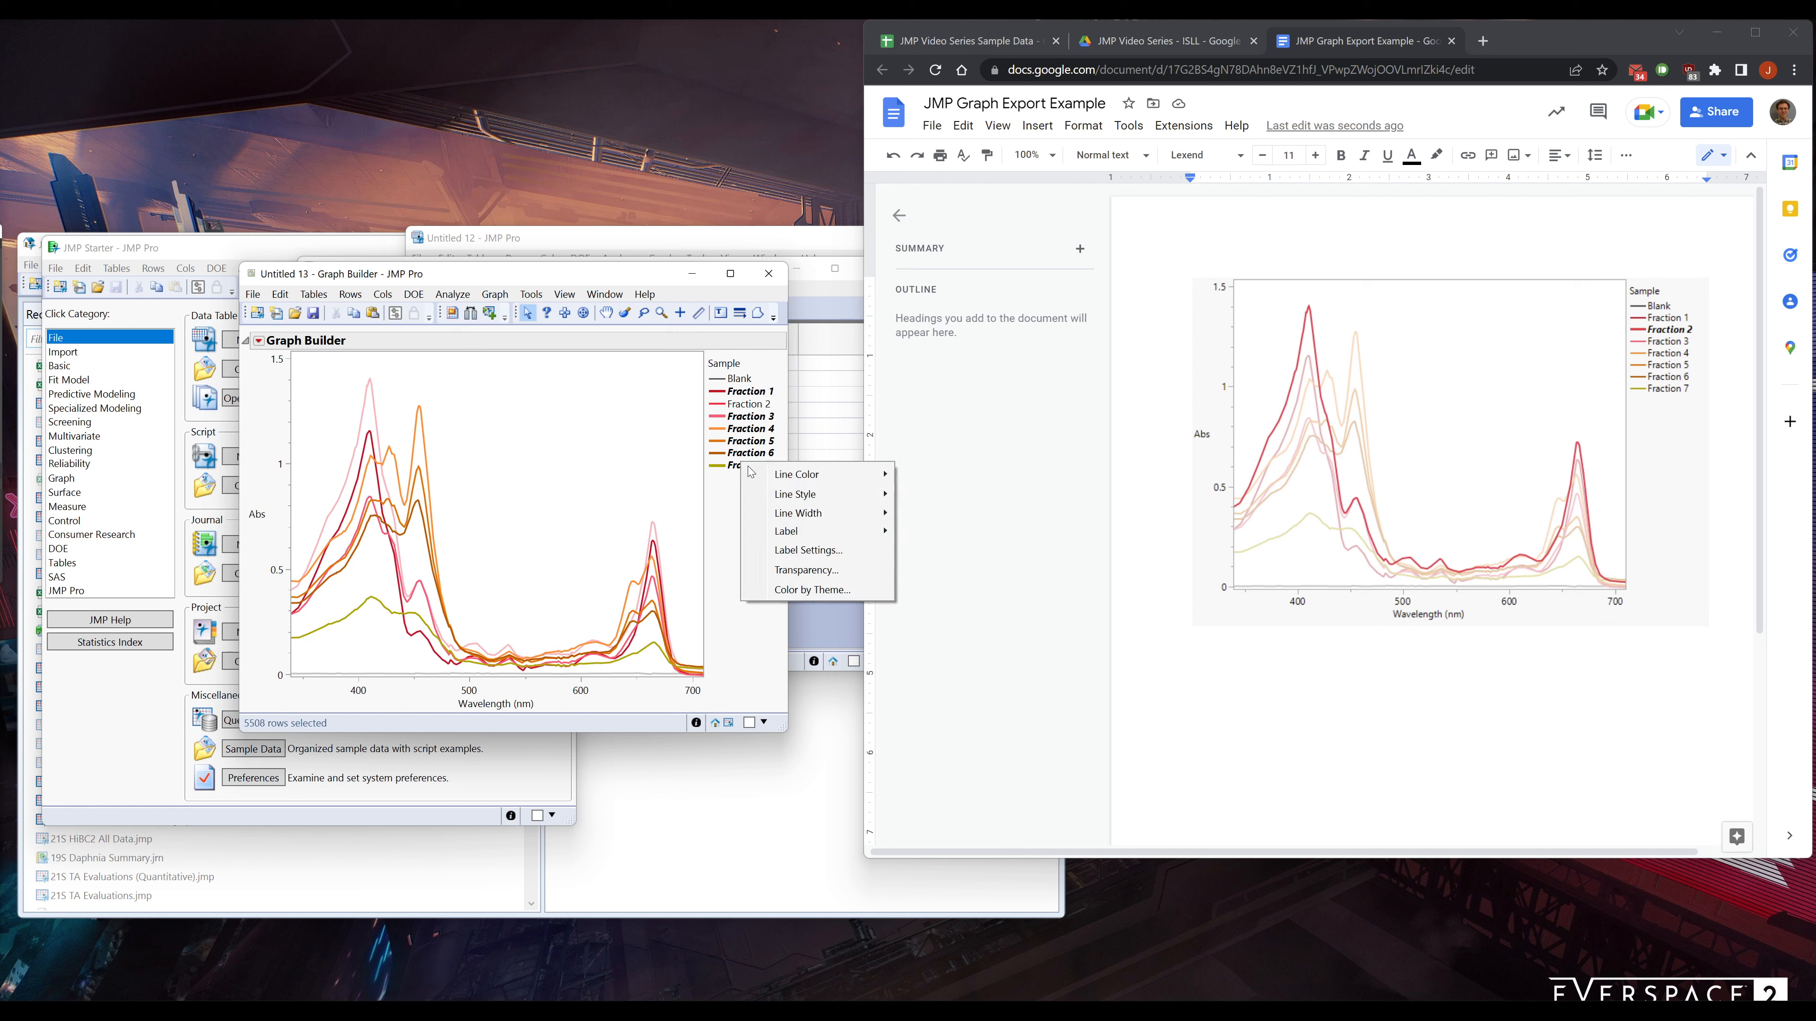
pyautogui.click(827, 575)
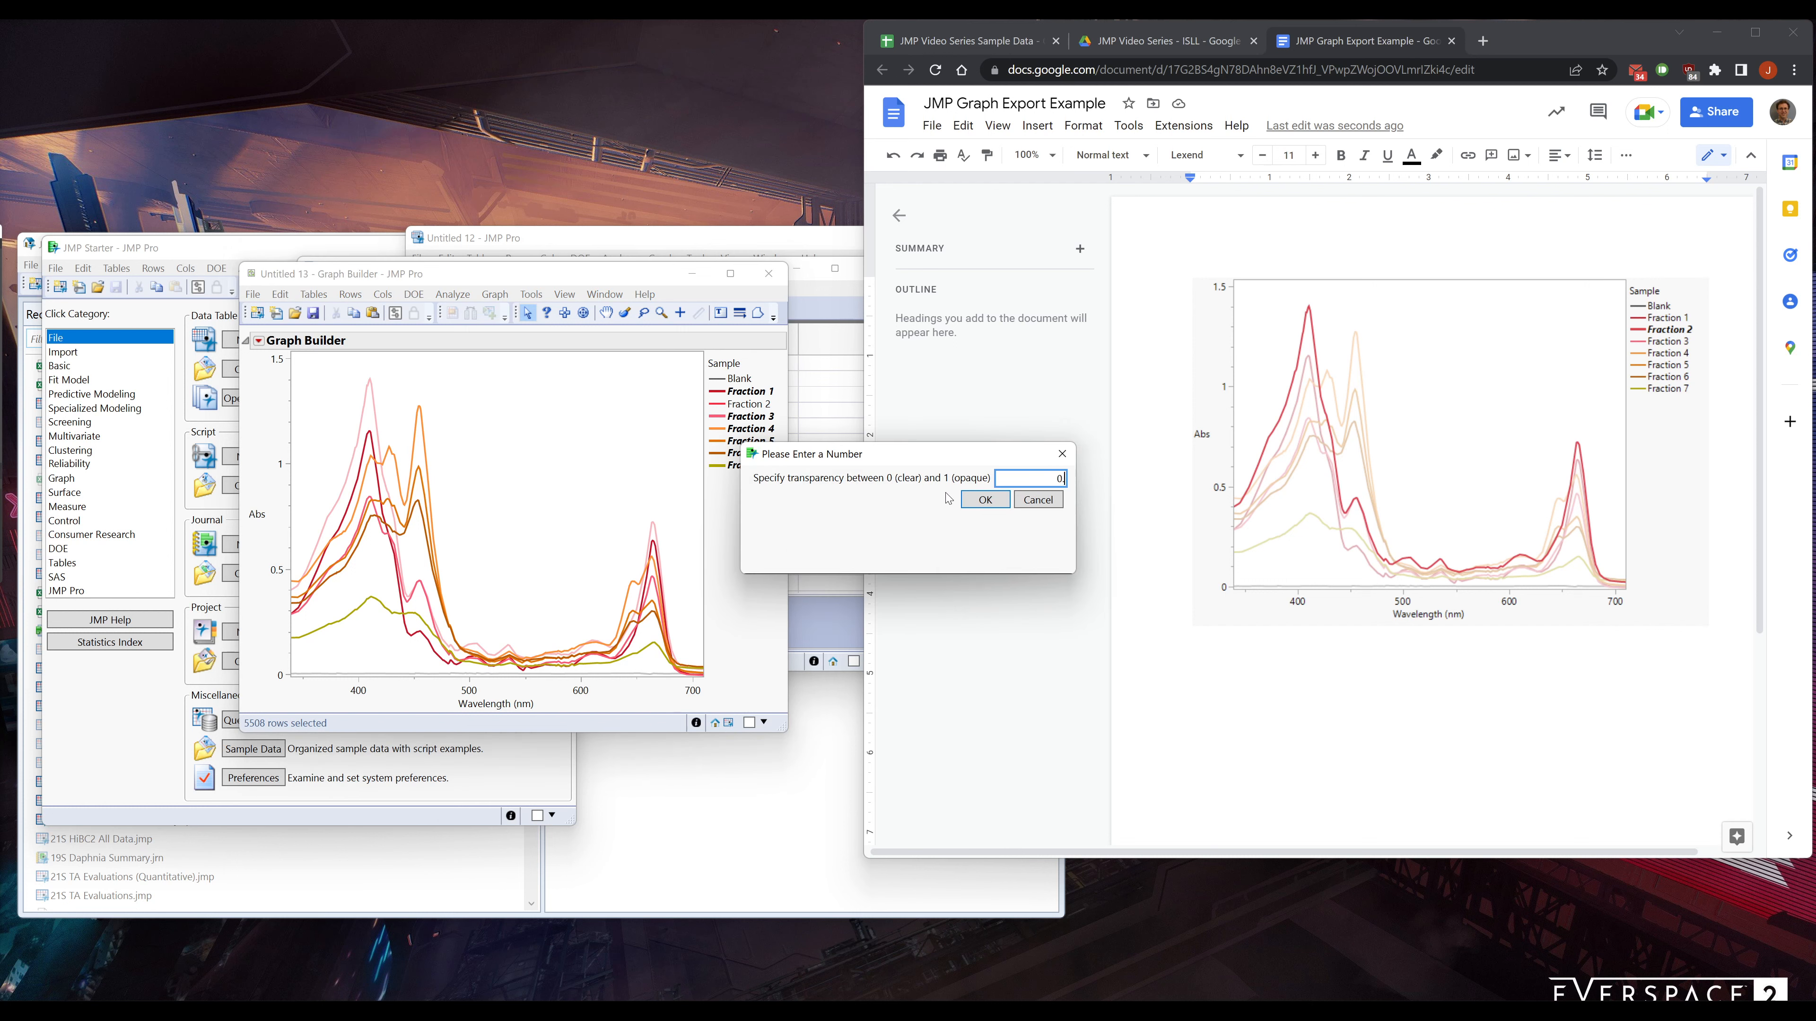
pyautogui.click(984, 499)
pyautogui.click(506, 469)
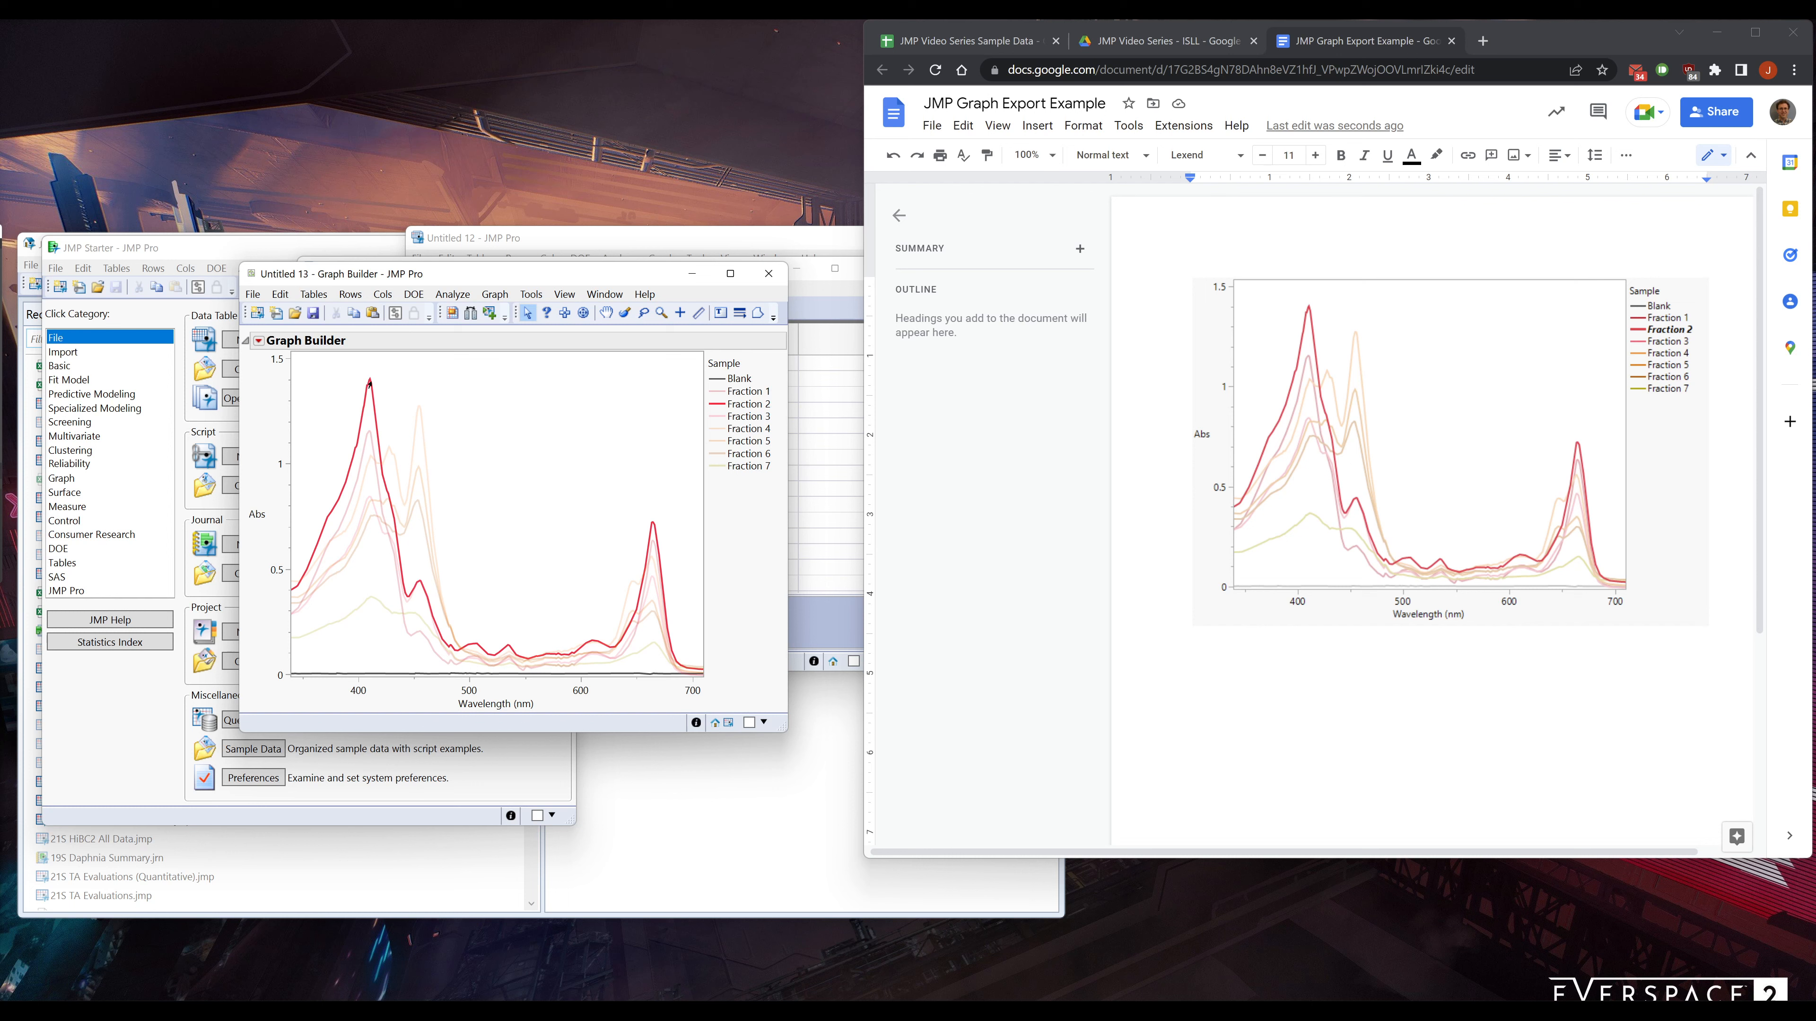
# Inspect the wavelength of Fraction 2's highest peak, highlight its curve, and clear the selection
pyautogui.moveTo(367, 382)
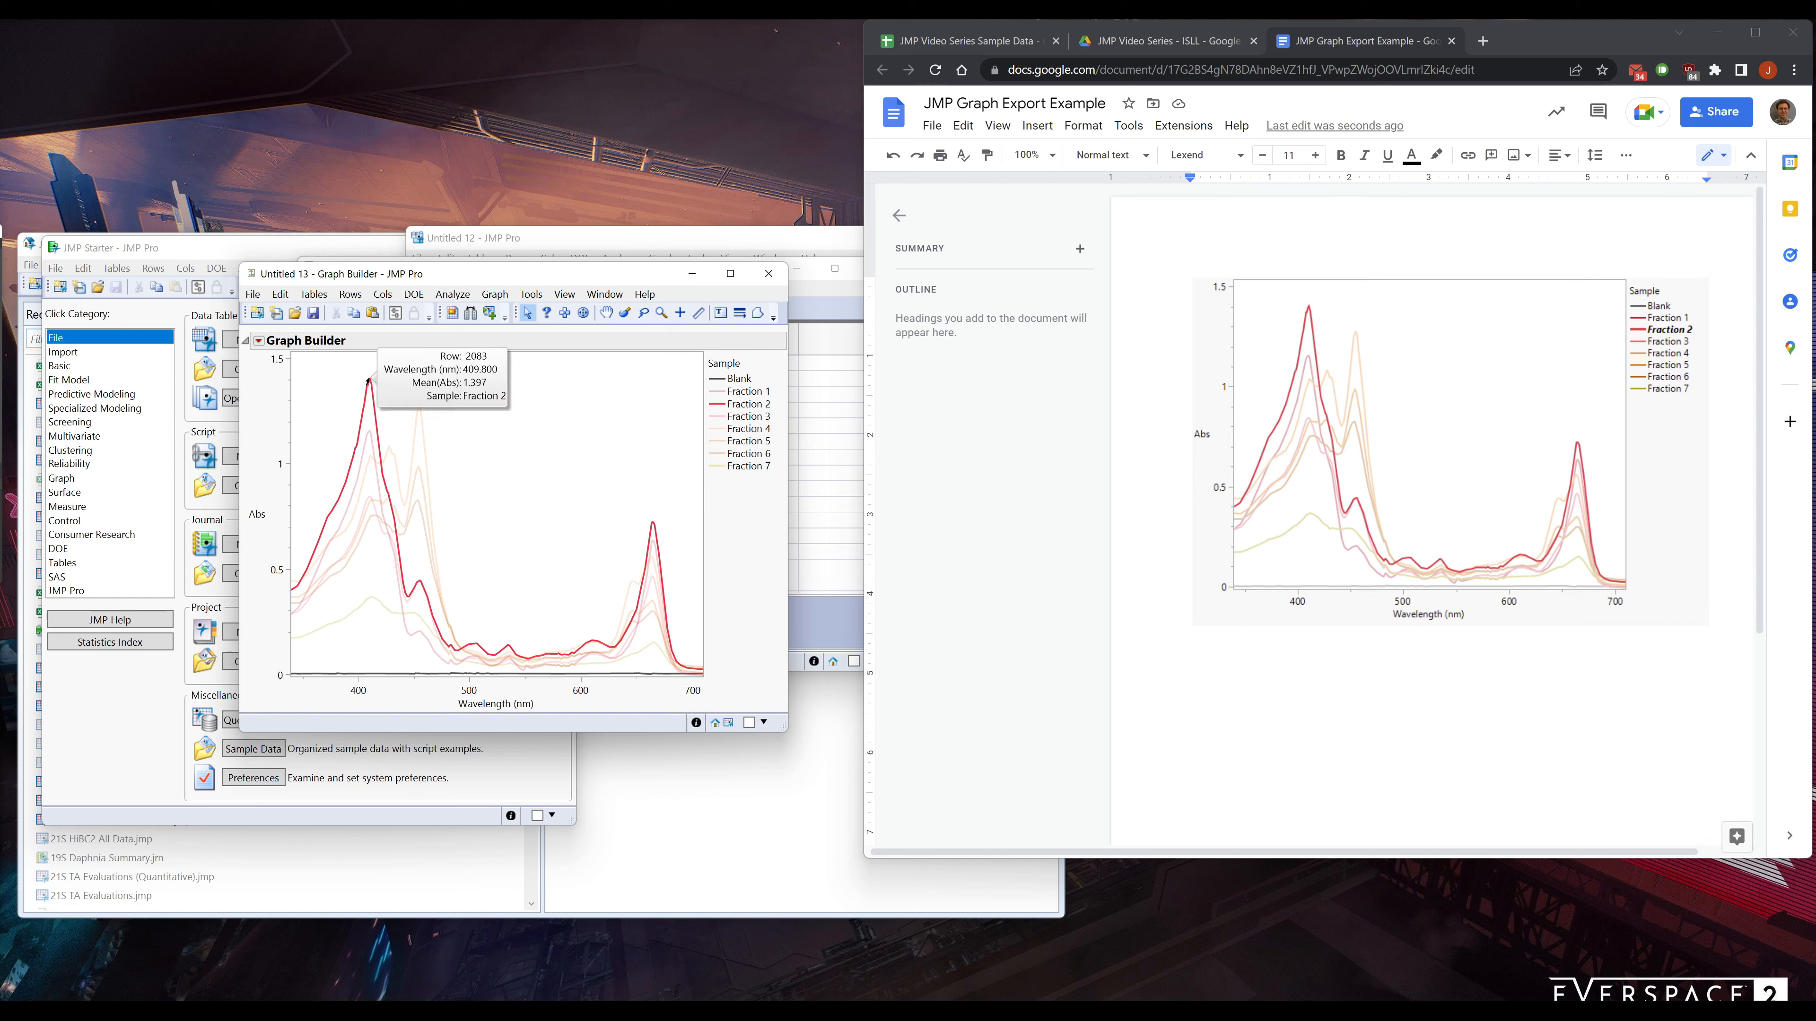
pyautogui.click(367, 382)
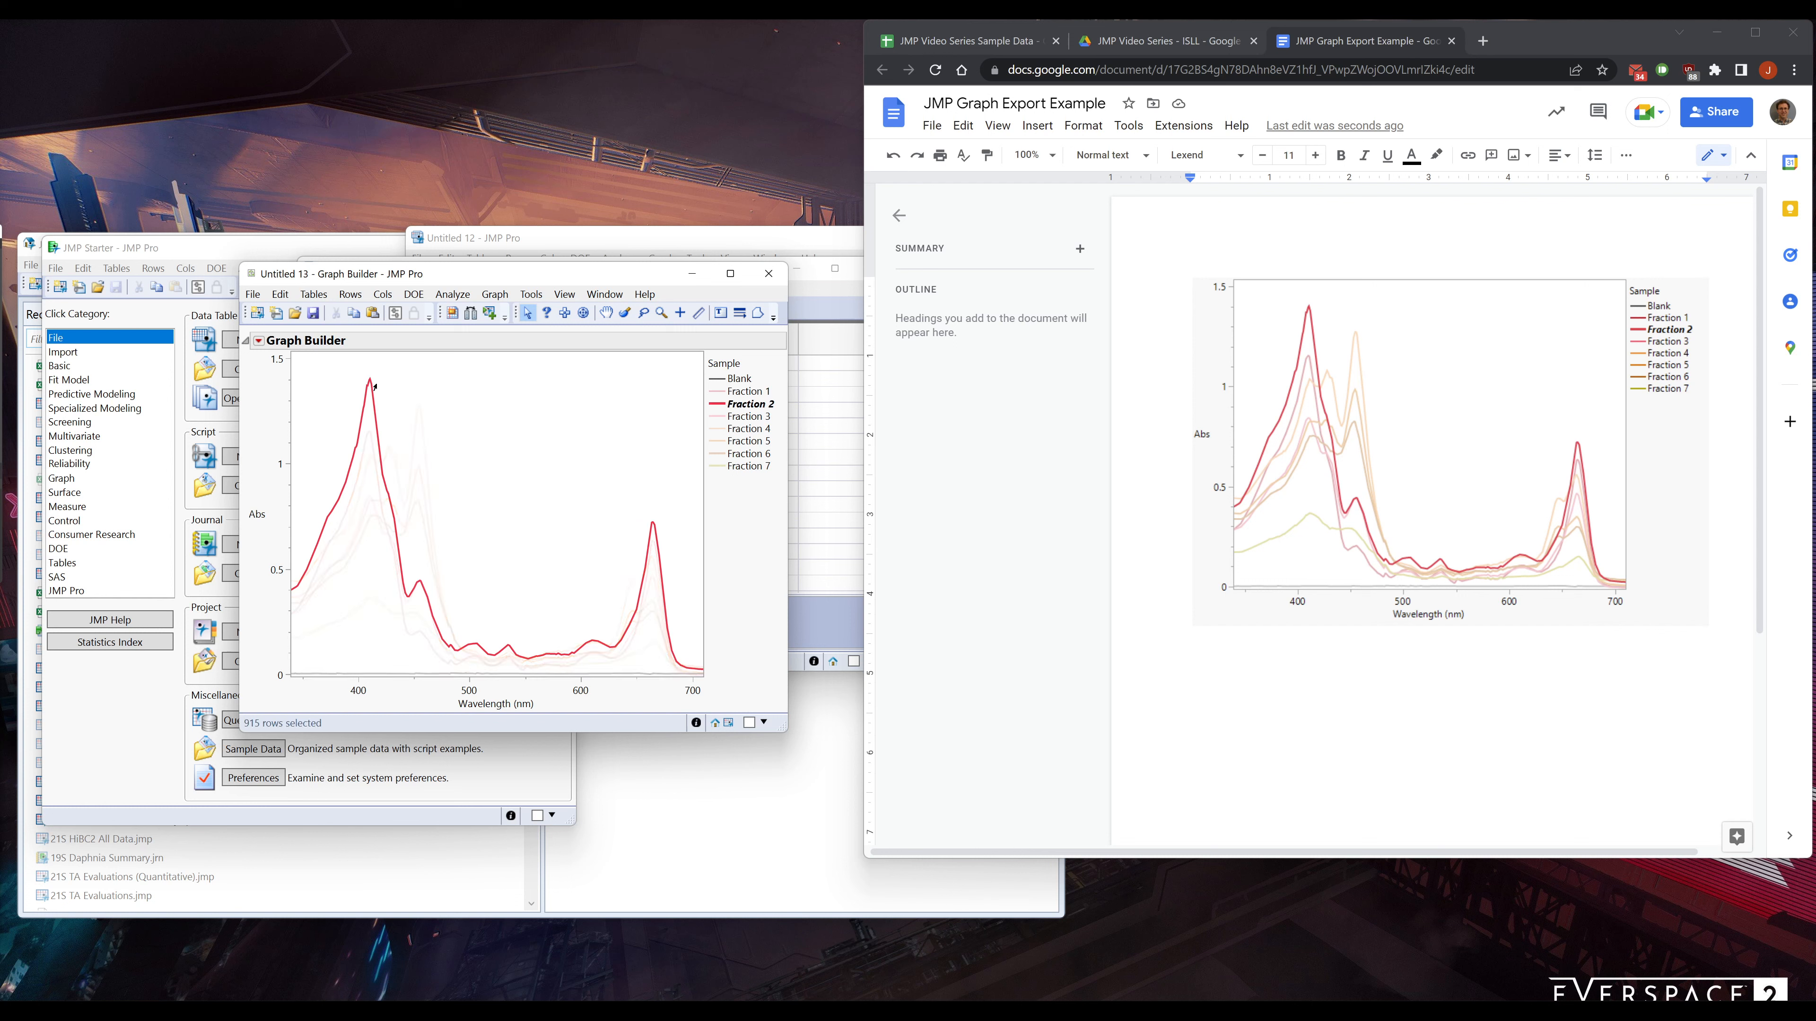
pyautogui.click(397, 378)
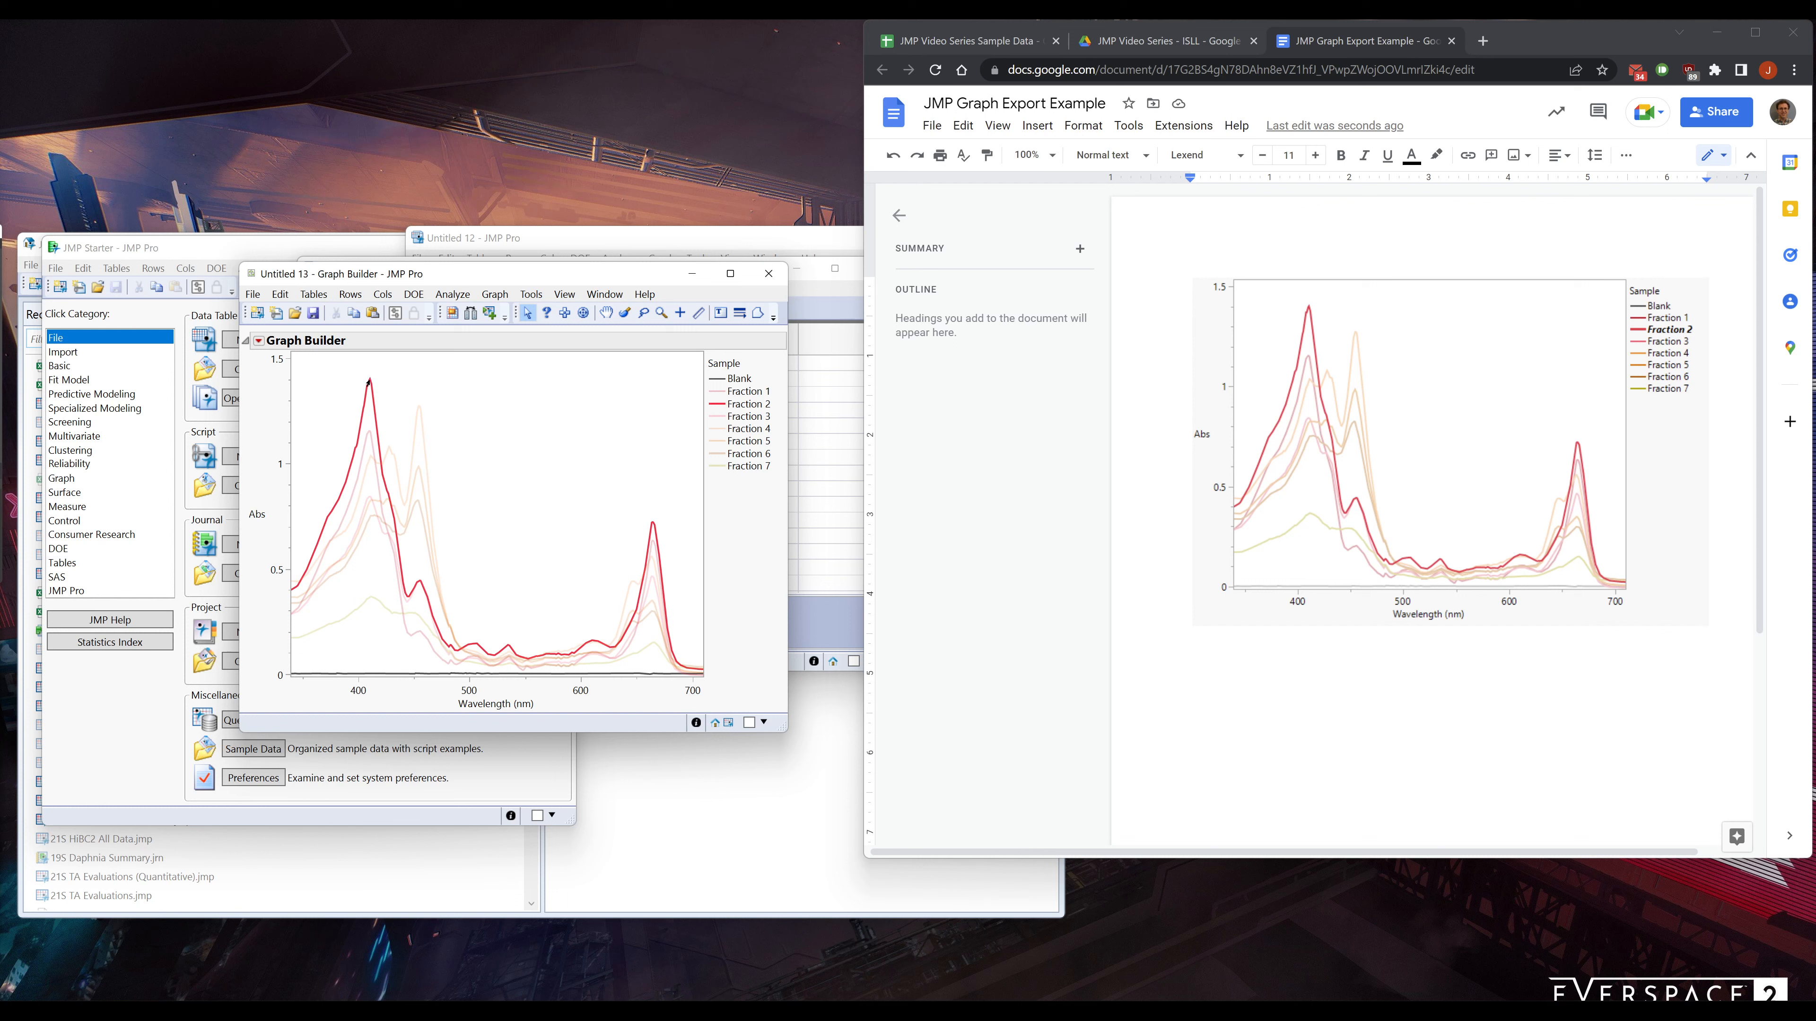
# Move the graph window aside and sort the source data table by the Sample column into a new table
pyautogui.doubleClick(402, 694)
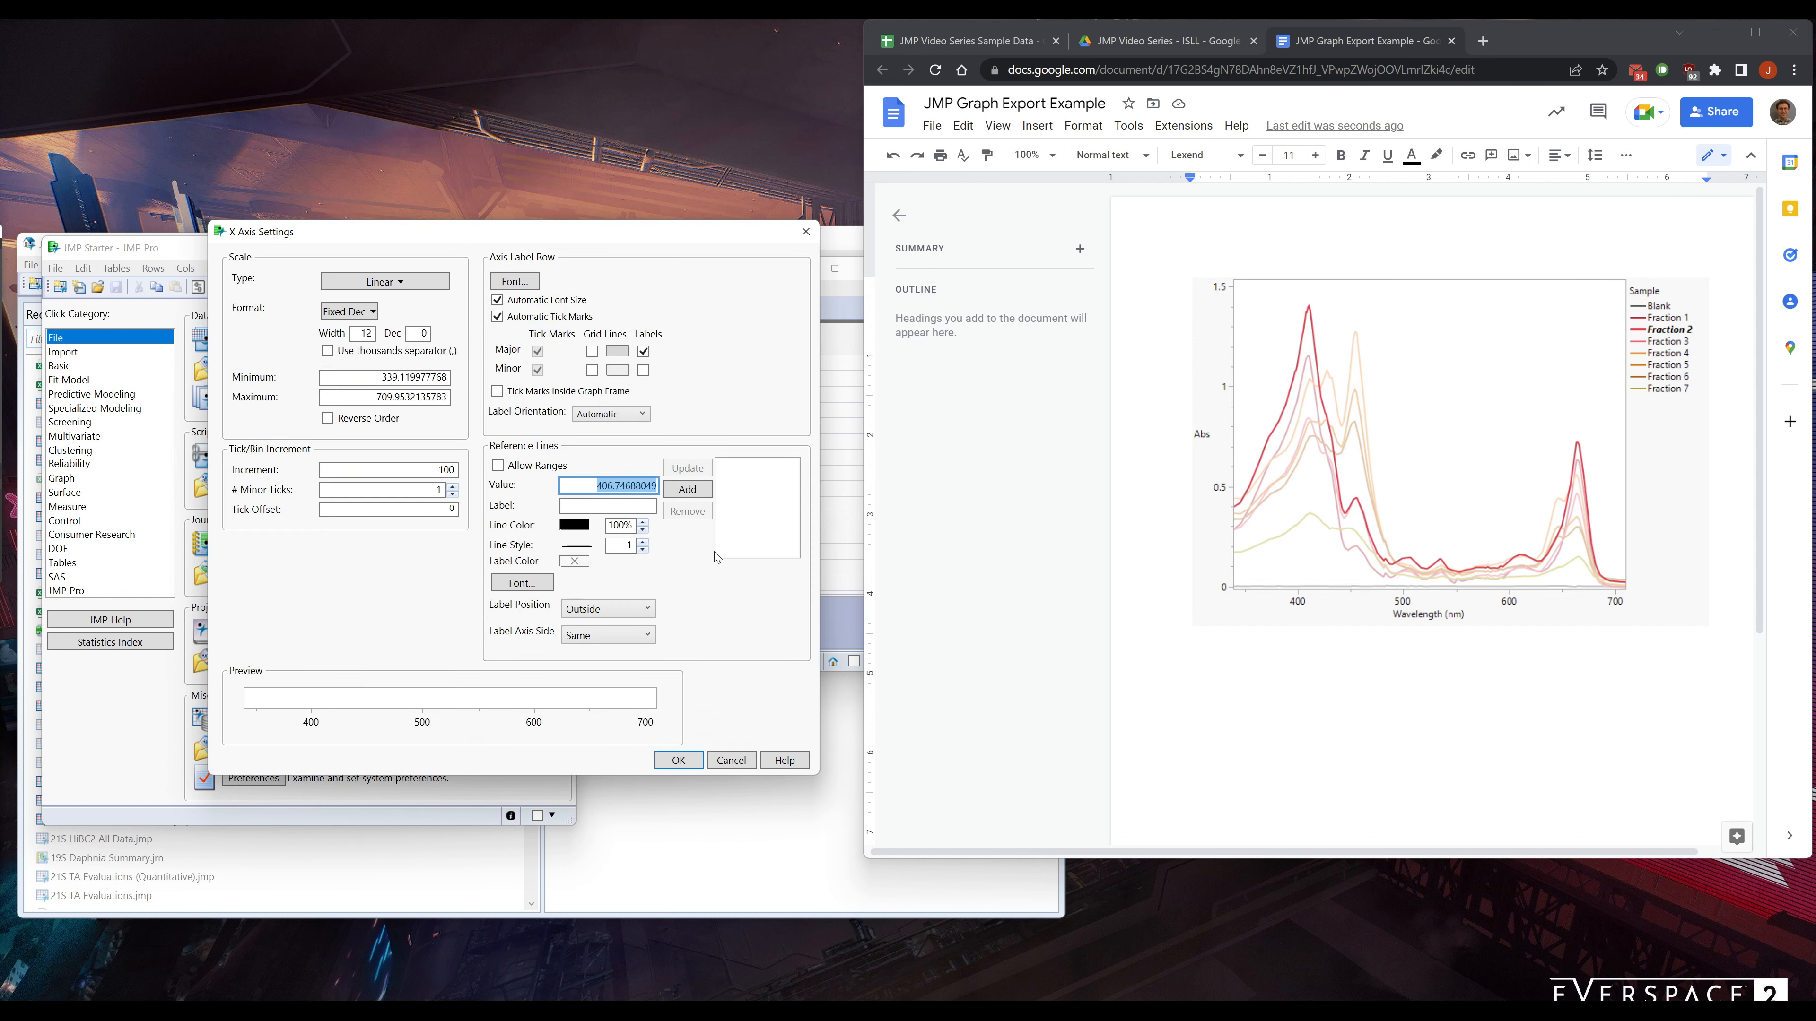
pyautogui.click(730, 760)
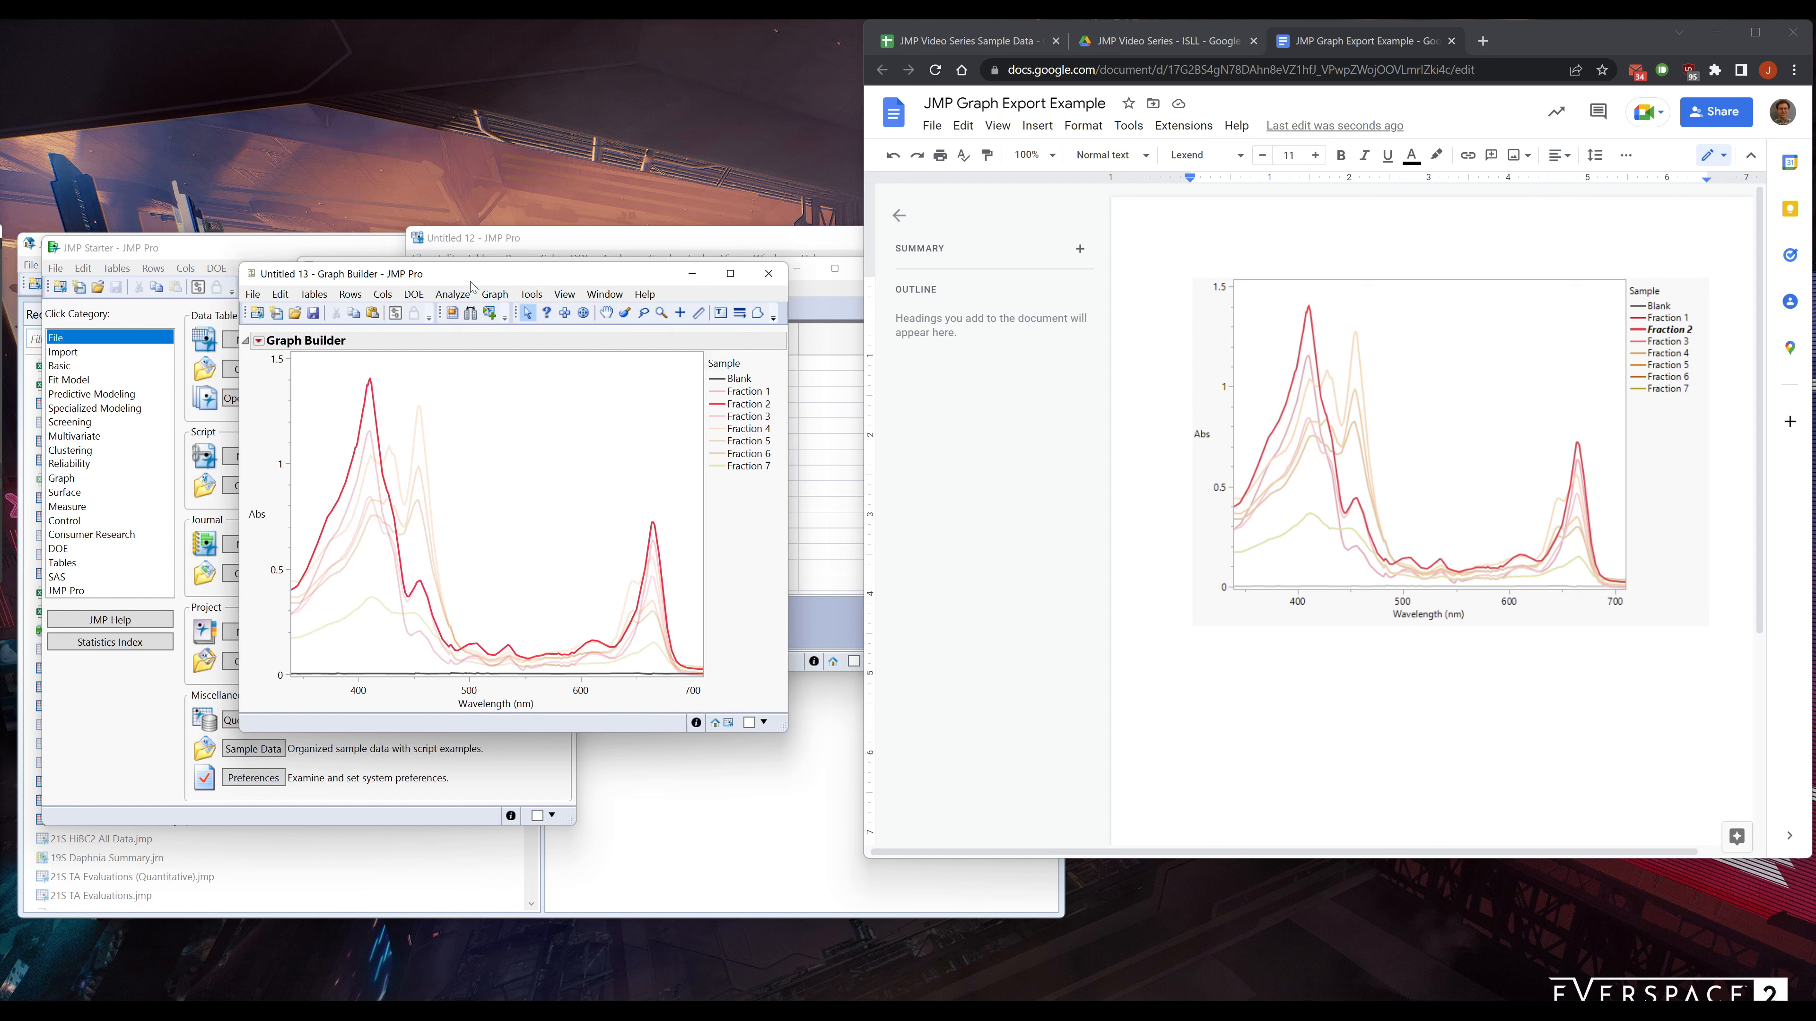
pyautogui.moveTo(478, 277); pyautogui.dragTo(398, 345)
pyautogui.click(639, 269)
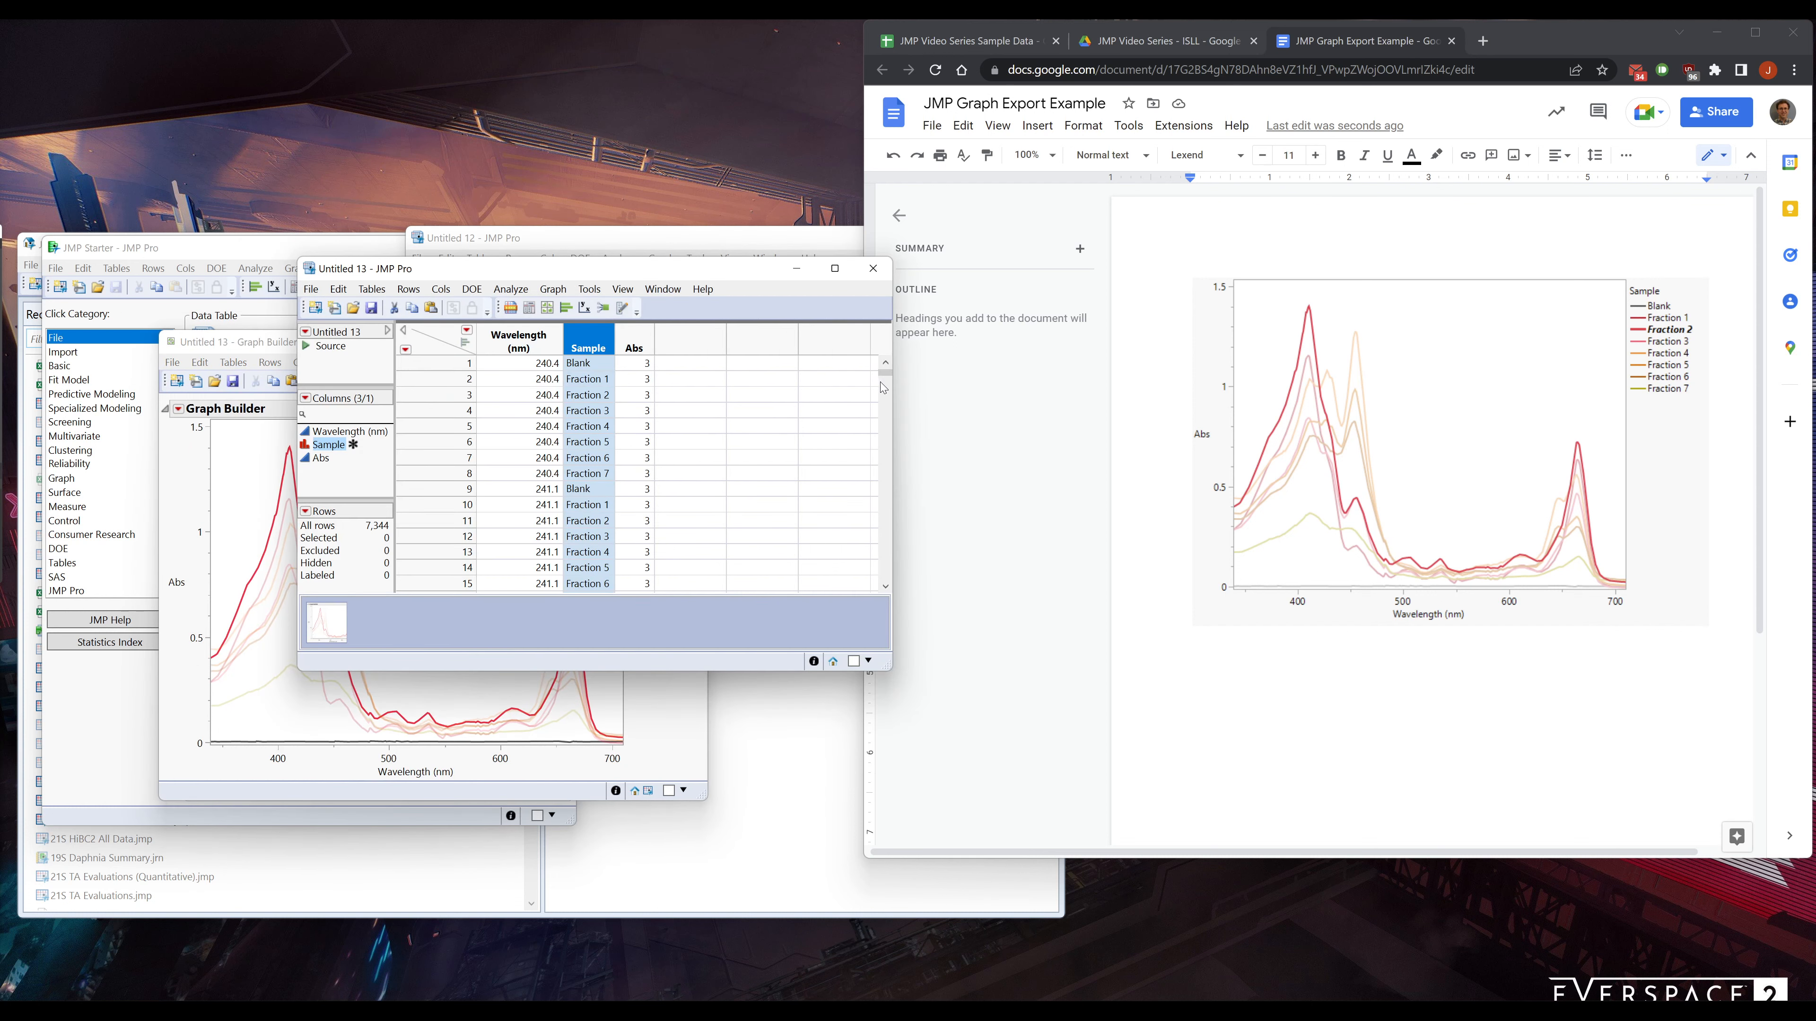
pyautogui.click(592, 381)
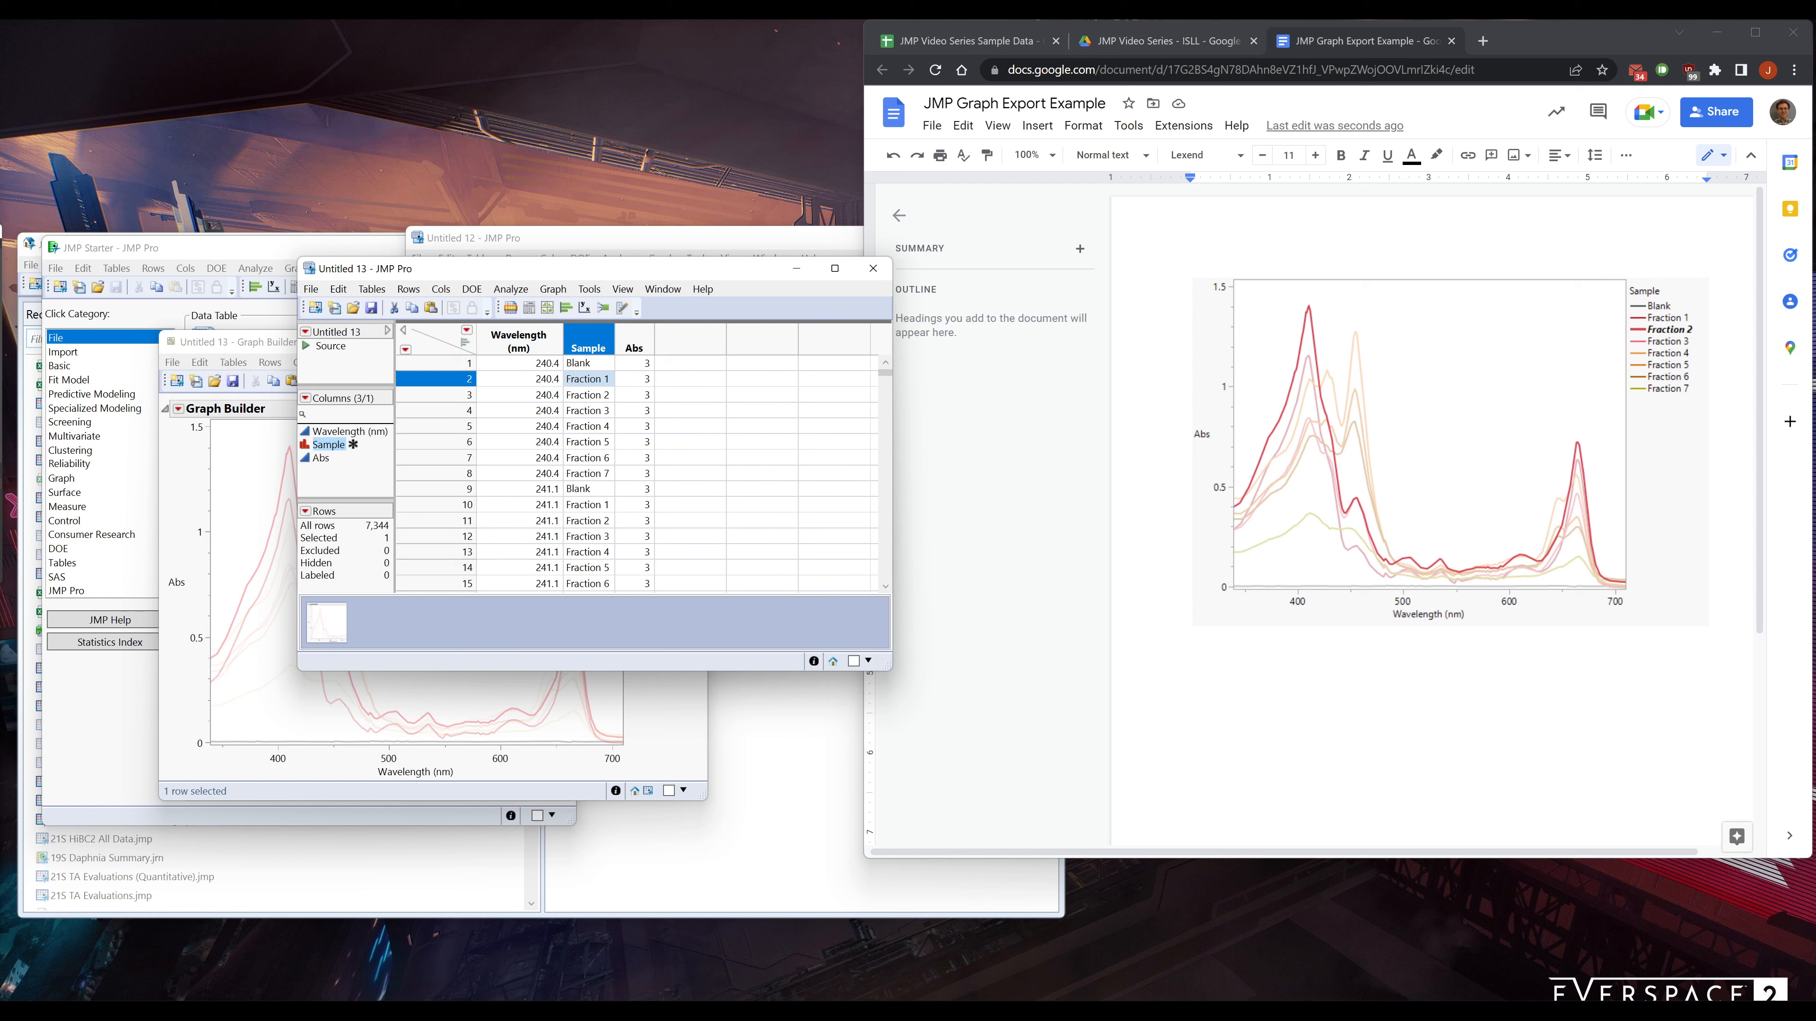
pyautogui.rightClick(589, 343)
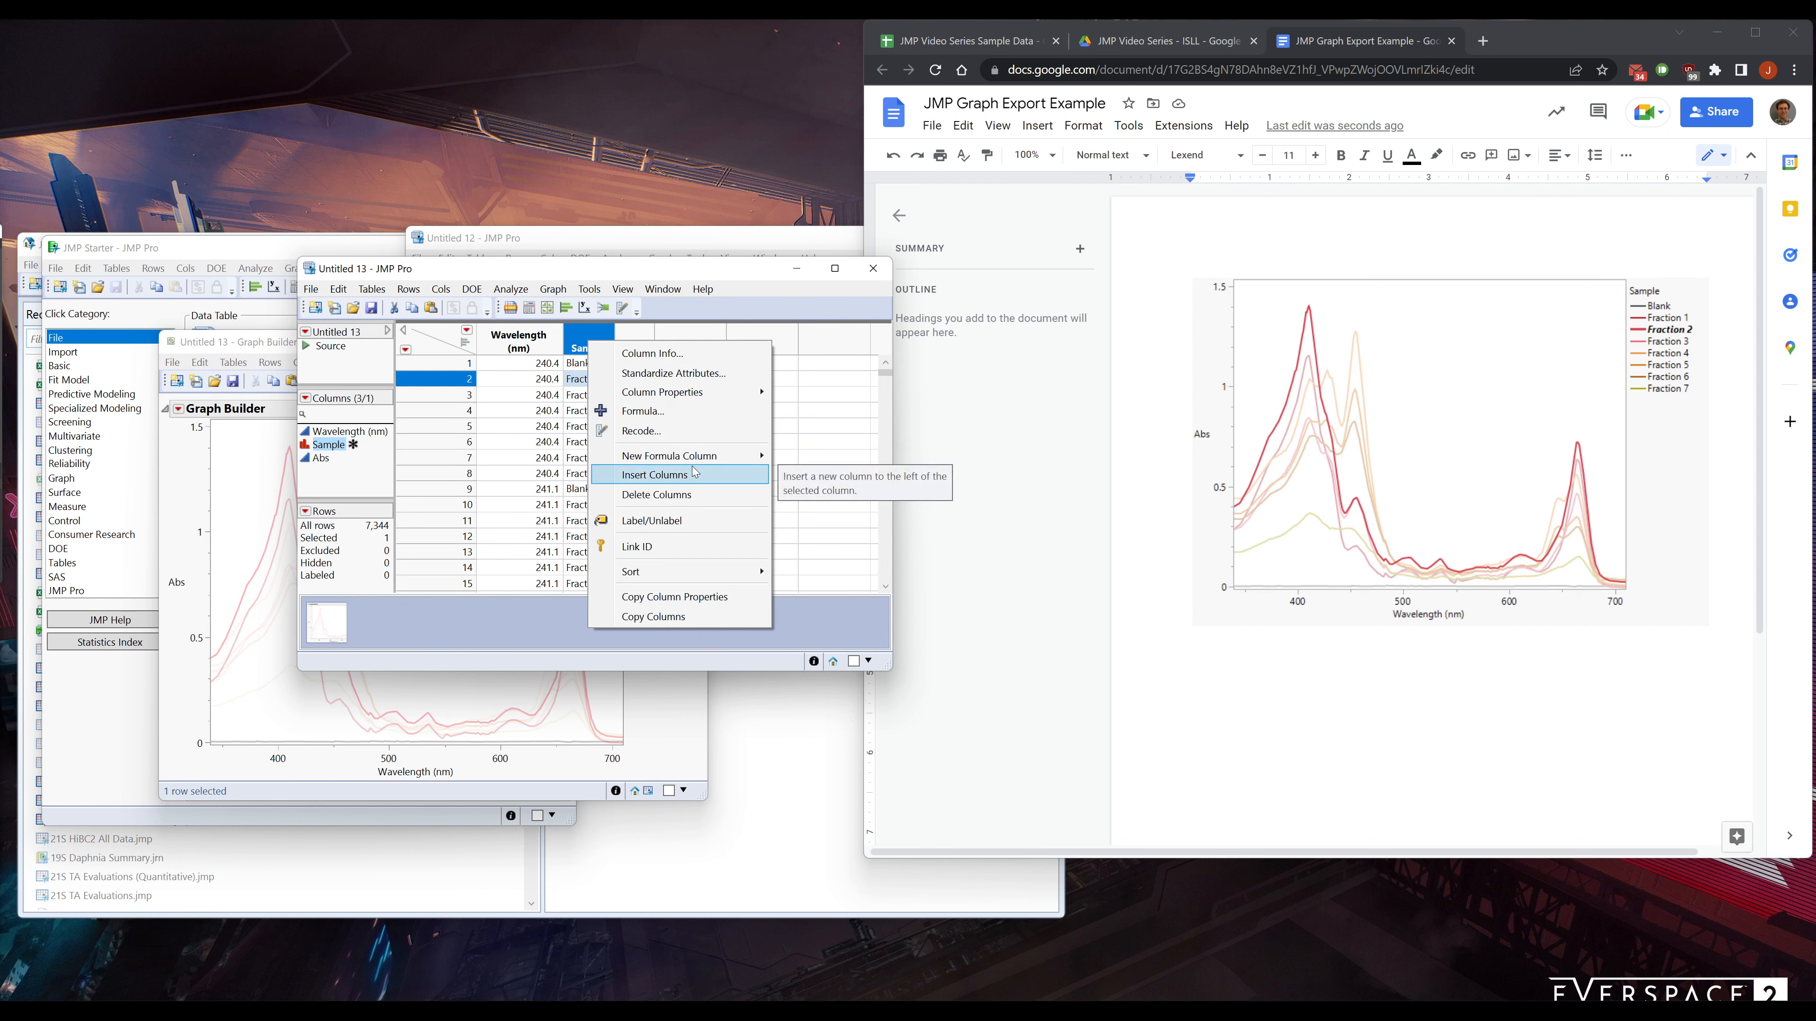
pyautogui.moveTo(698, 572)
pyautogui.click(820, 584)
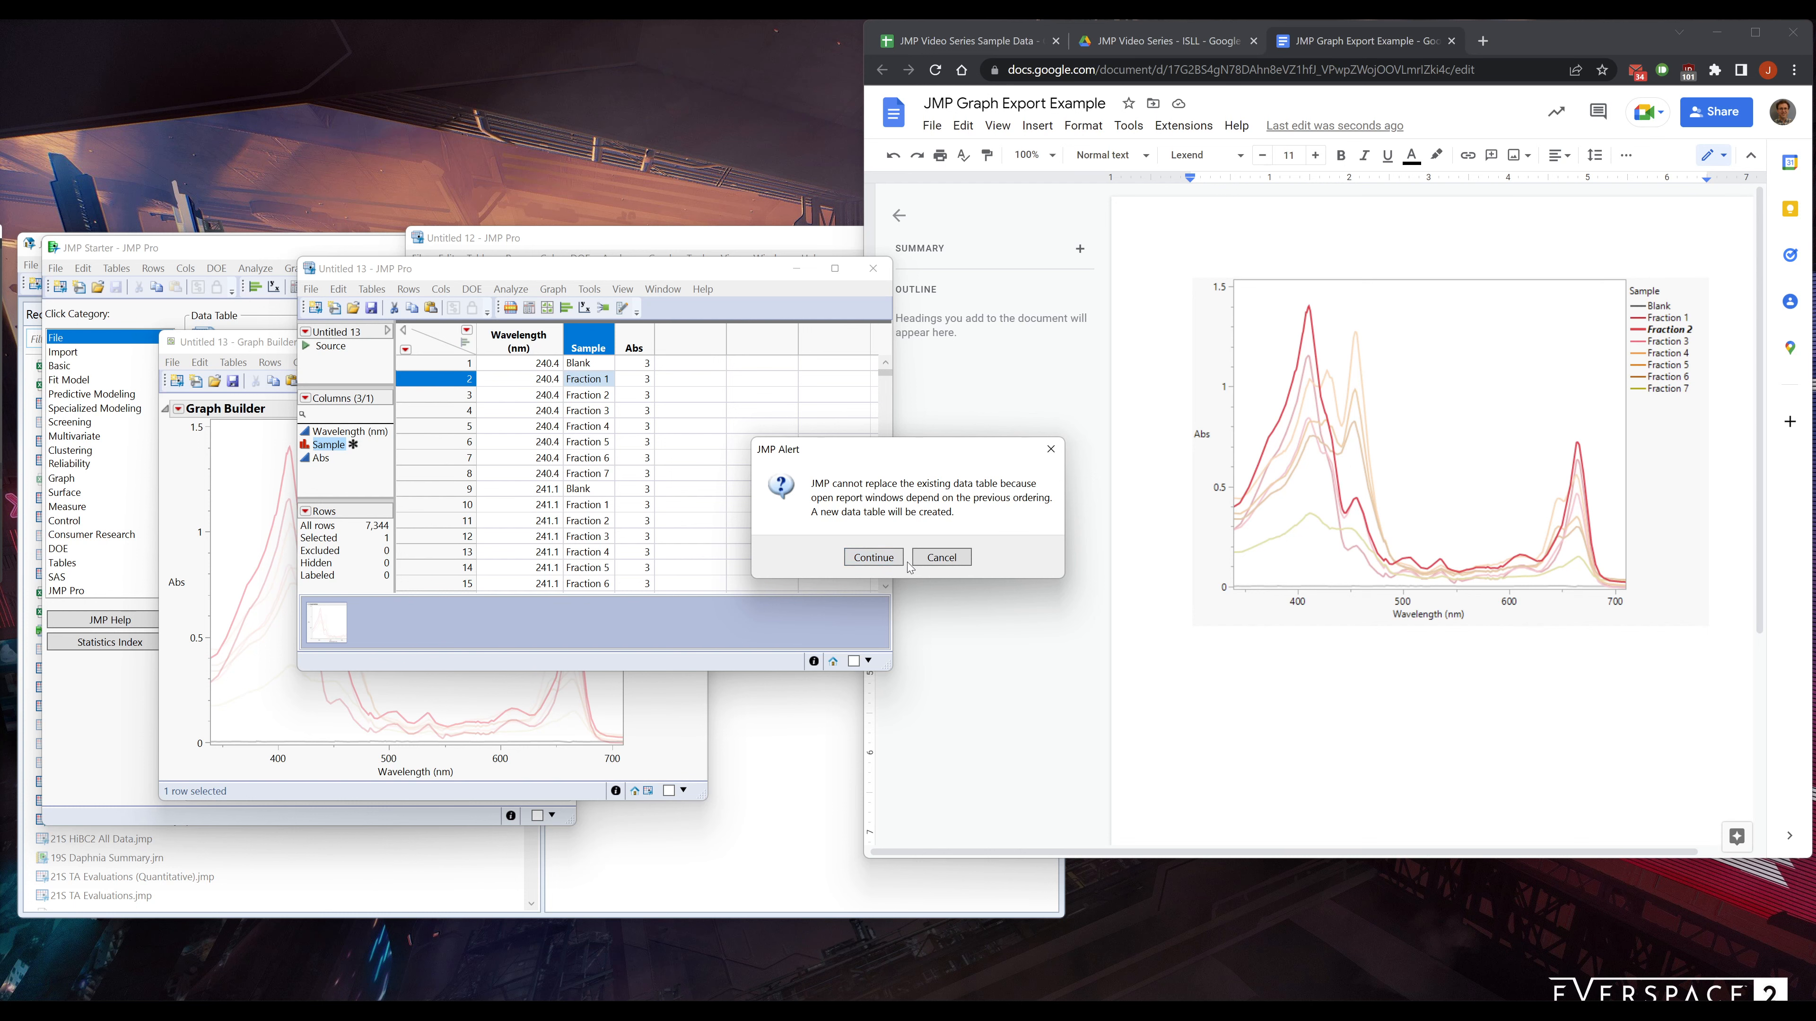
pyautogui.click(899, 561)
# Move the sorted table clear of the graph and select Fraction 2's highest absorbance value in it
pyautogui.moveTo(683, 275); pyautogui.dragTo(1163, 370)
pyautogui.moveTo(1408, 465); pyautogui.dragTo(1411, 544)
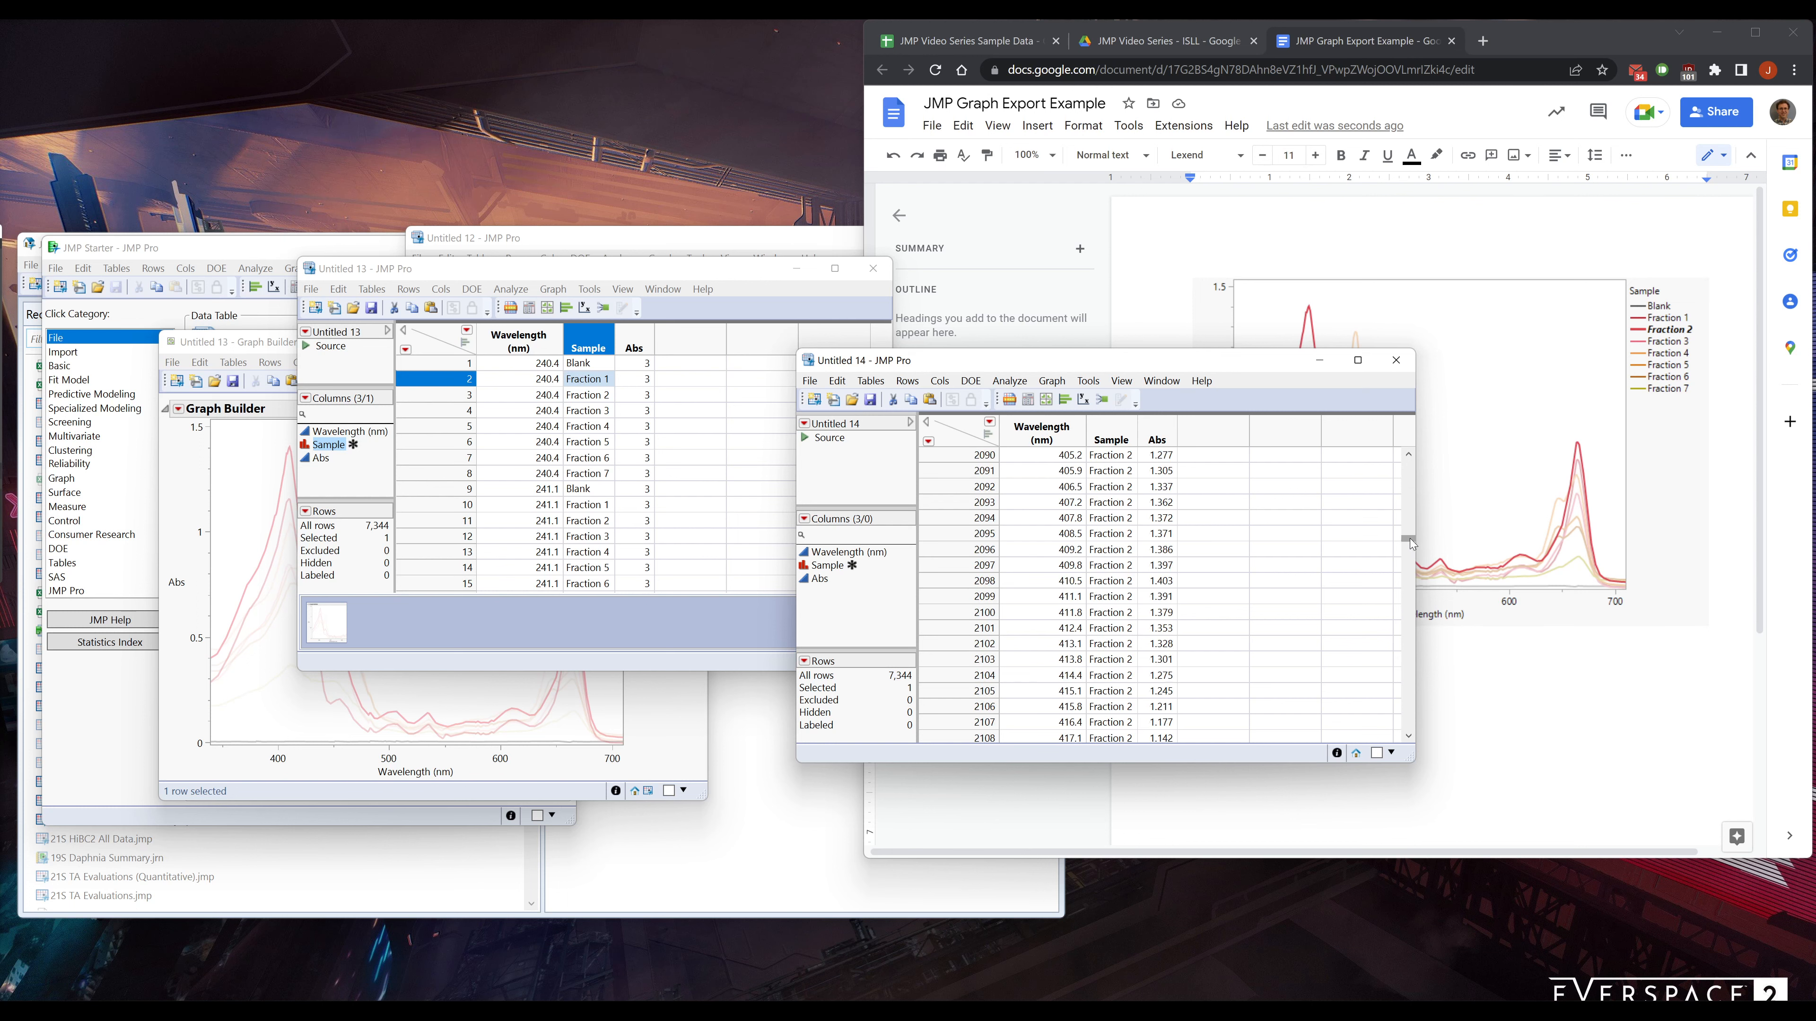
pyautogui.click(1162, 580)
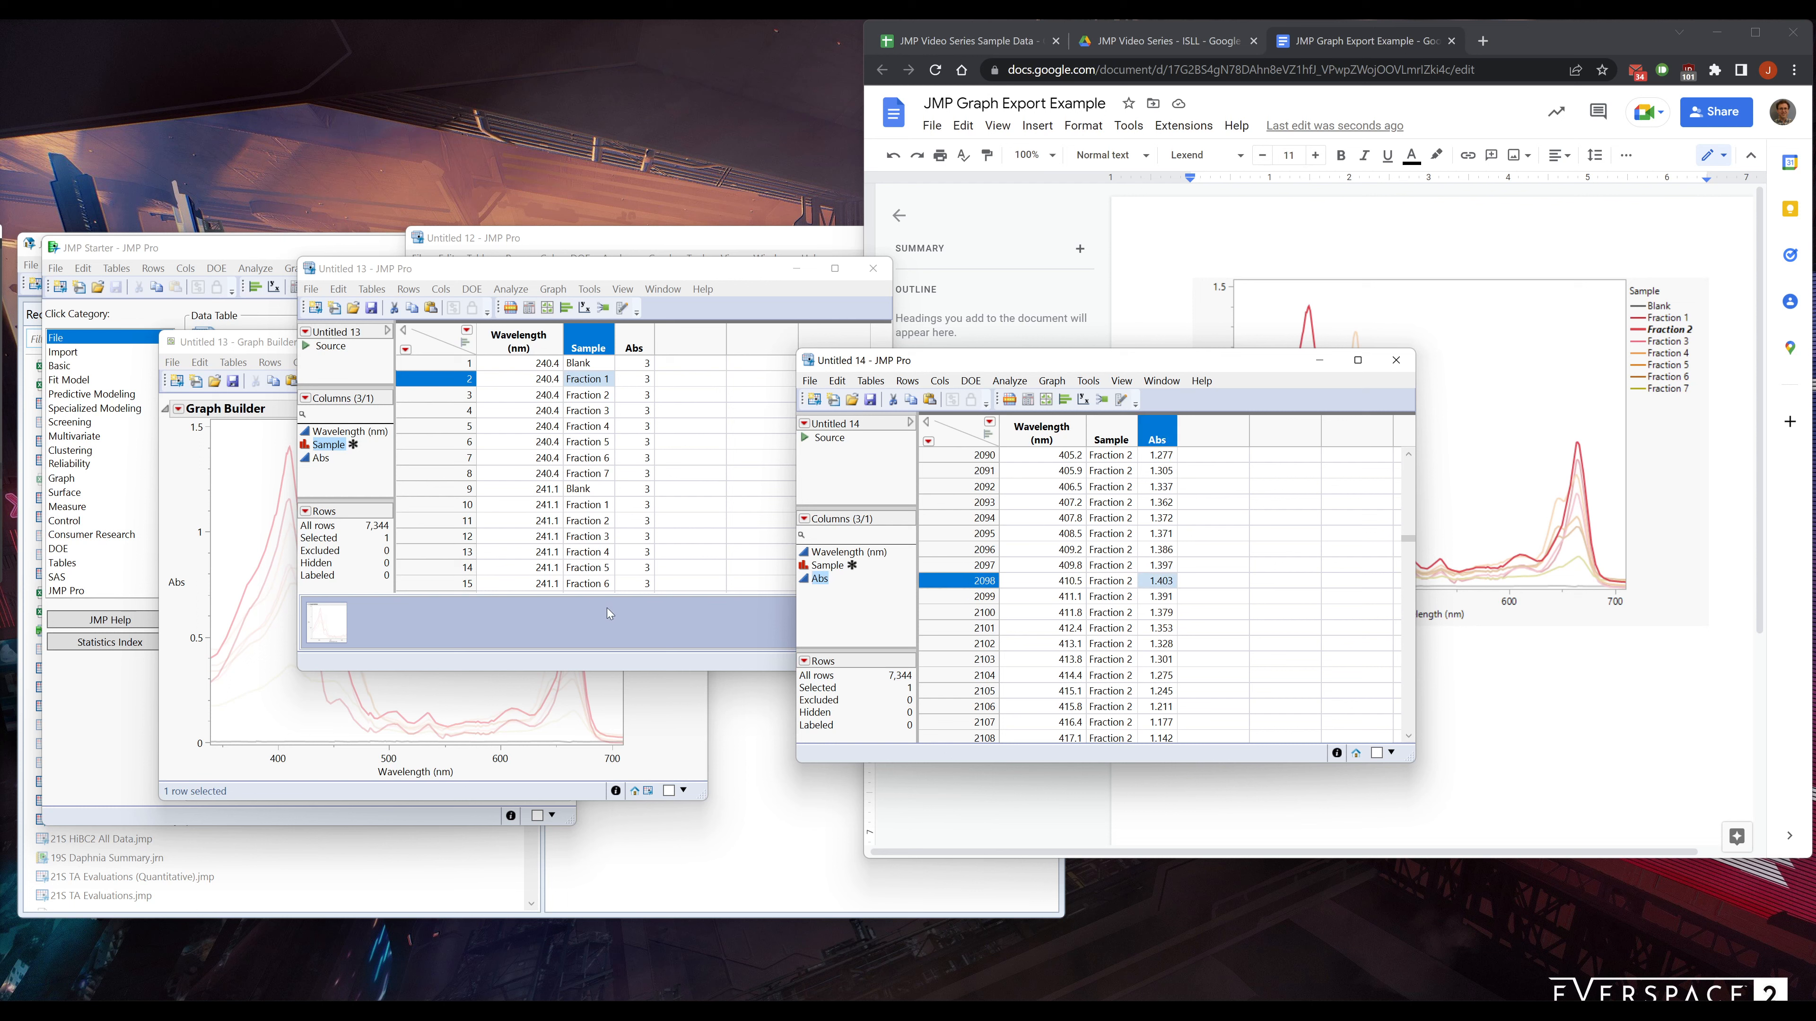
# Add a reference line at 410 on the graph's wavelength axis and clear the curve selection
pyautogui.doubleClick(299, 755)
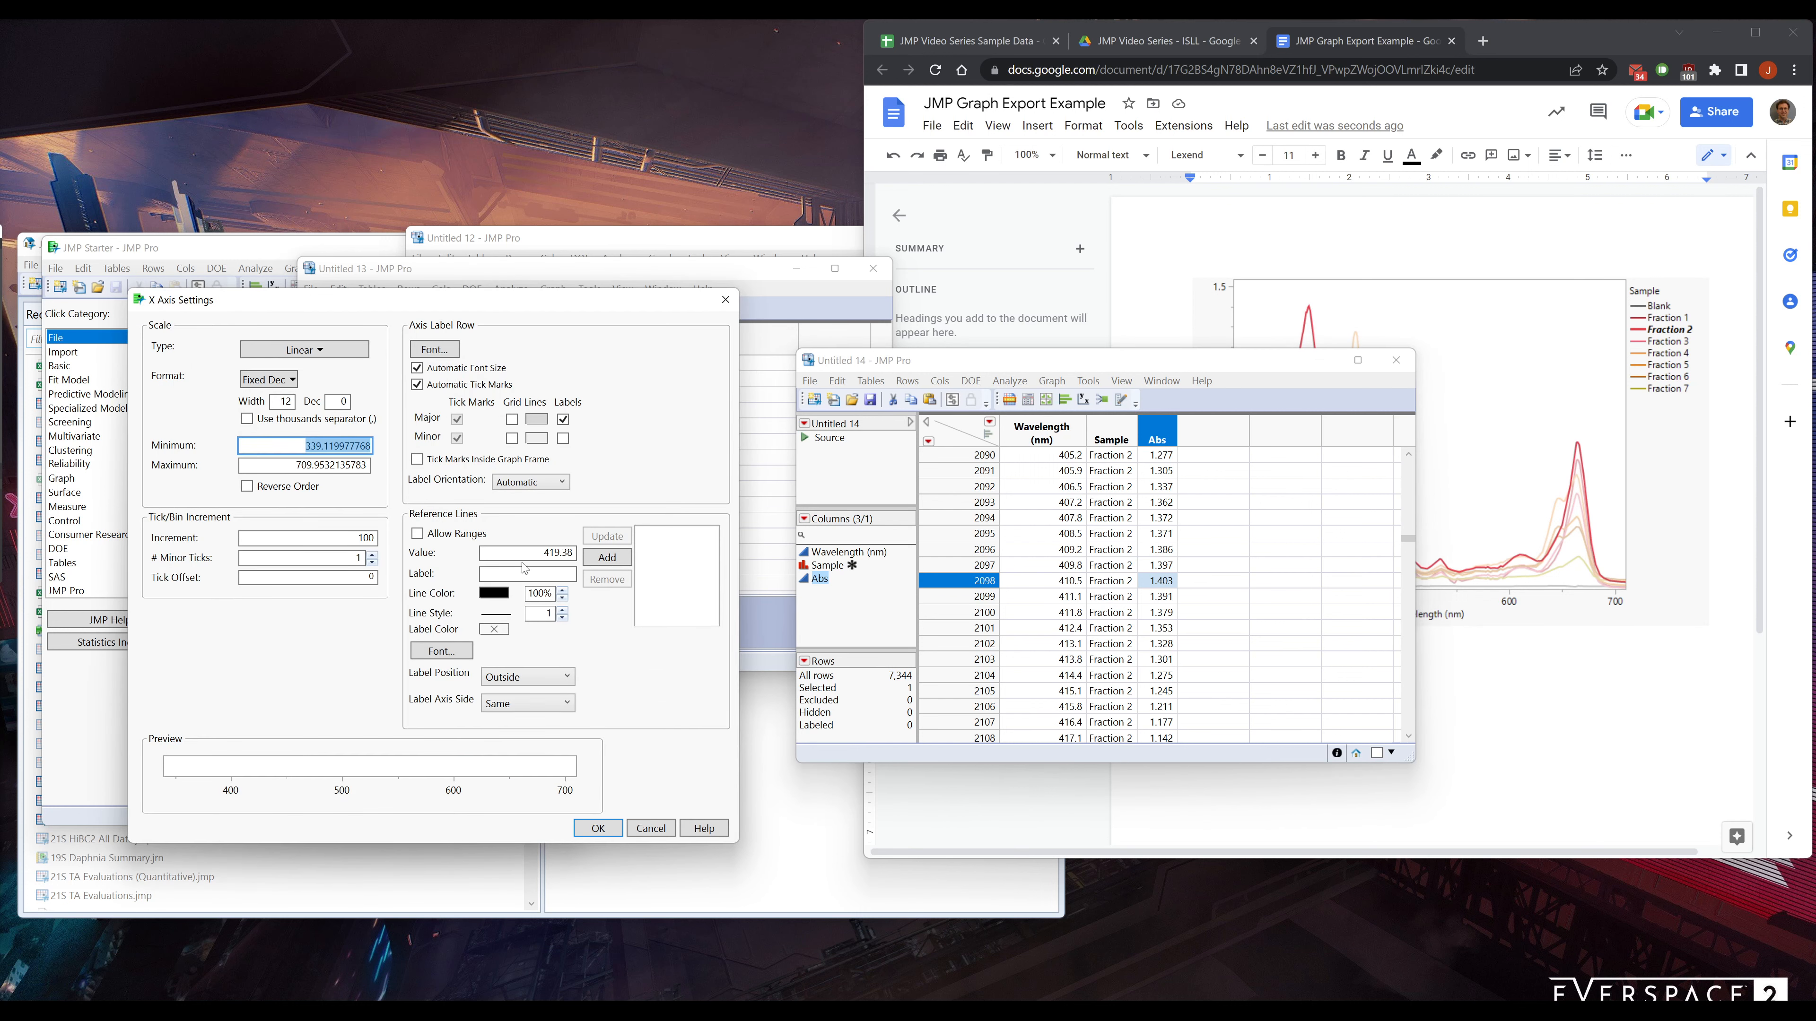
pyautogui.doubleClick(532, 554)
pyautogui.write('410')
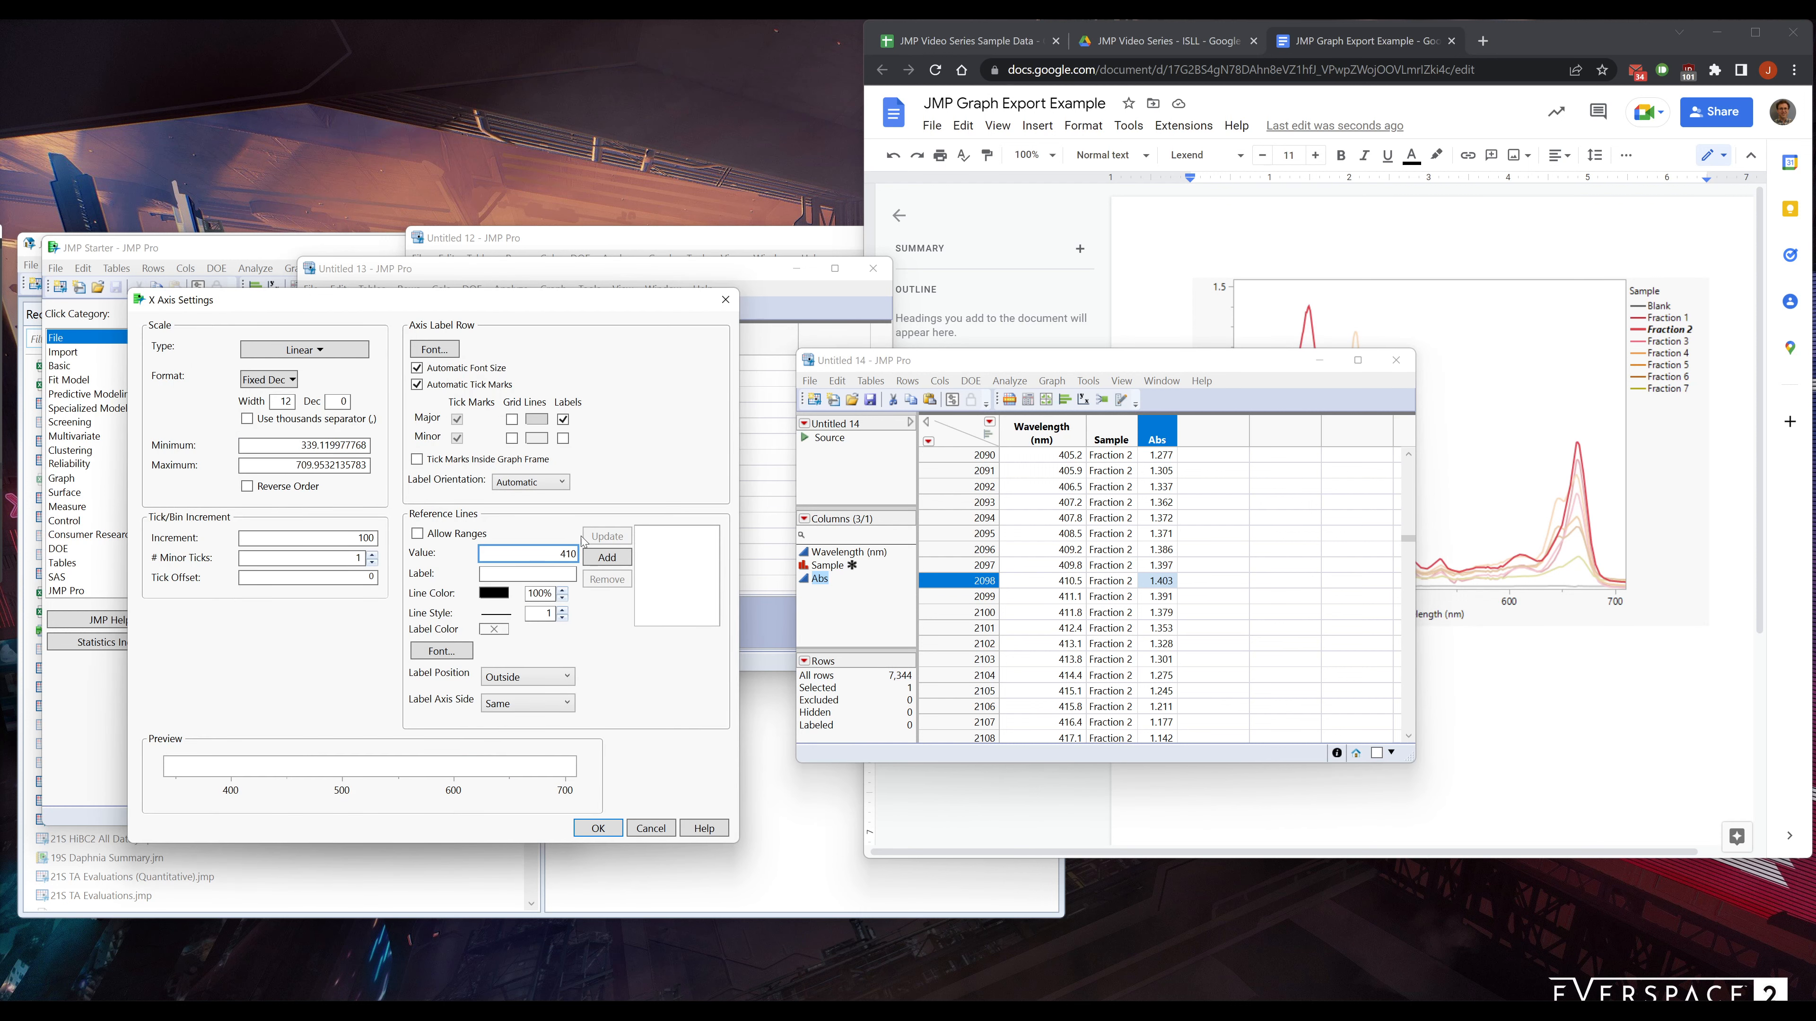
pyautogui.click(608, 558)
pyautogui.click(599, 828)
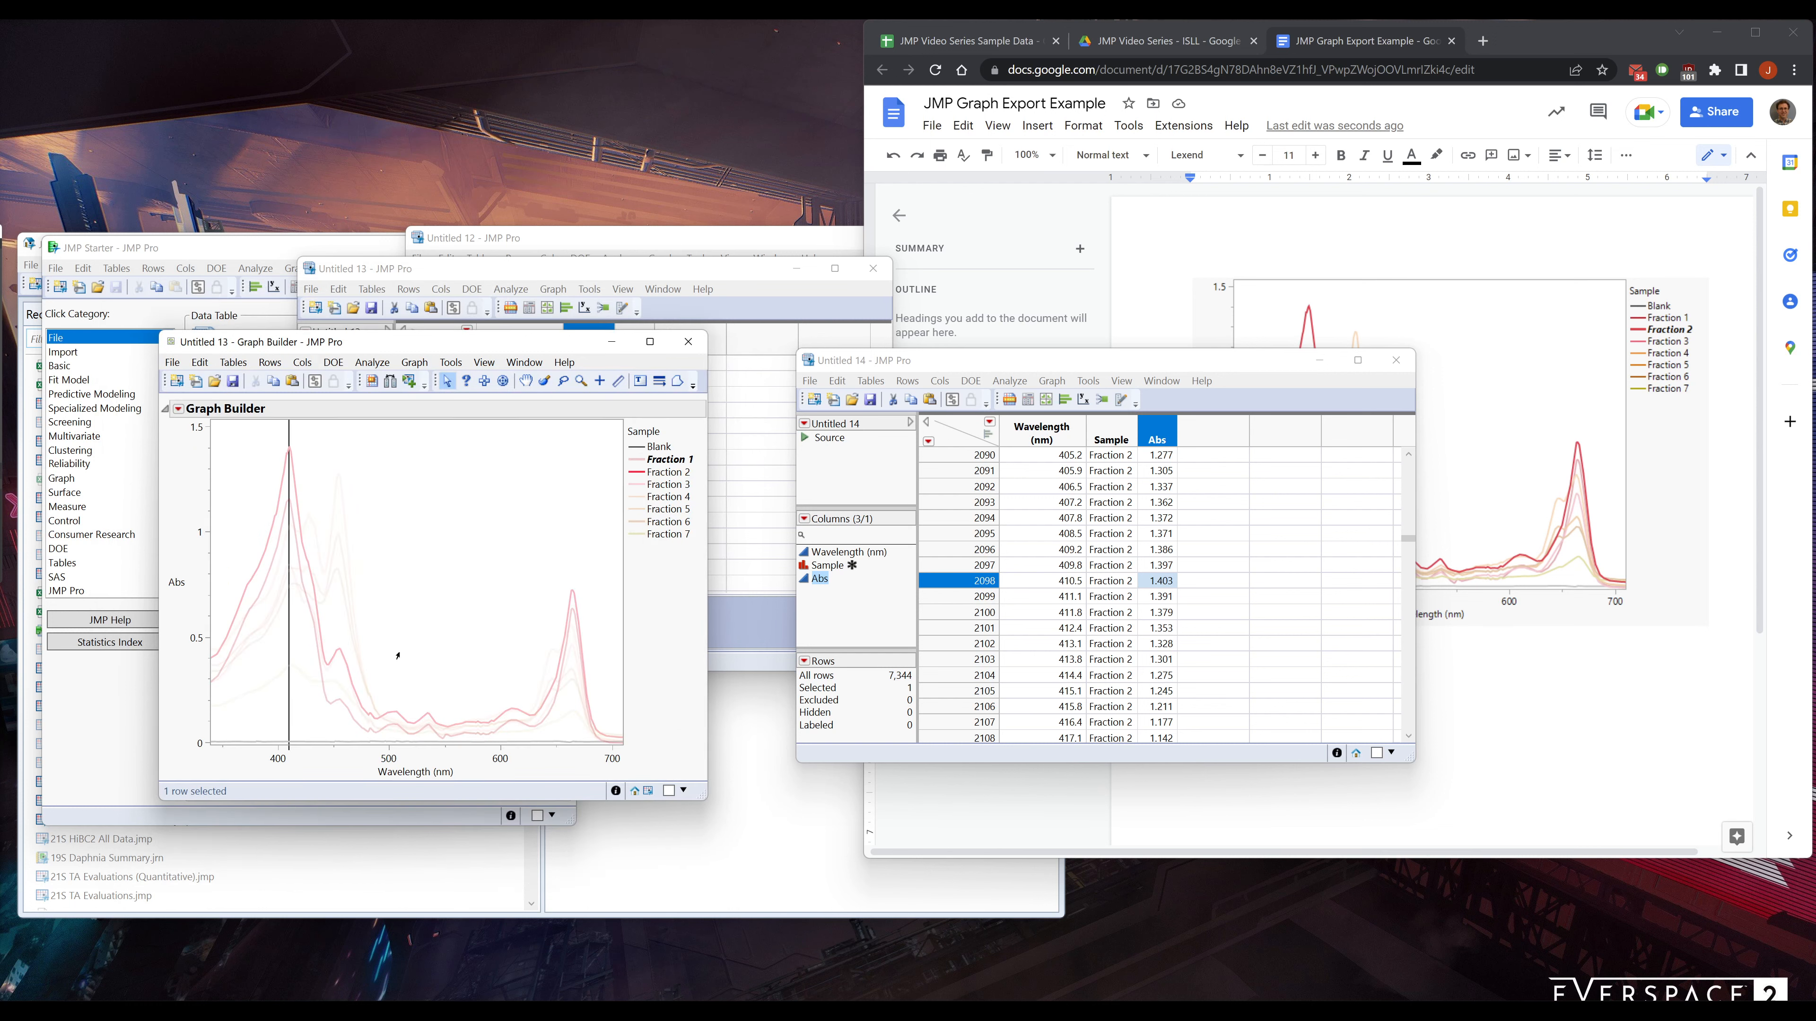
pyautogui.click(393, 547)
# Label the wavelength axis reference line at 410 with the text 410
pyautogui.doubleClick(283, 749)
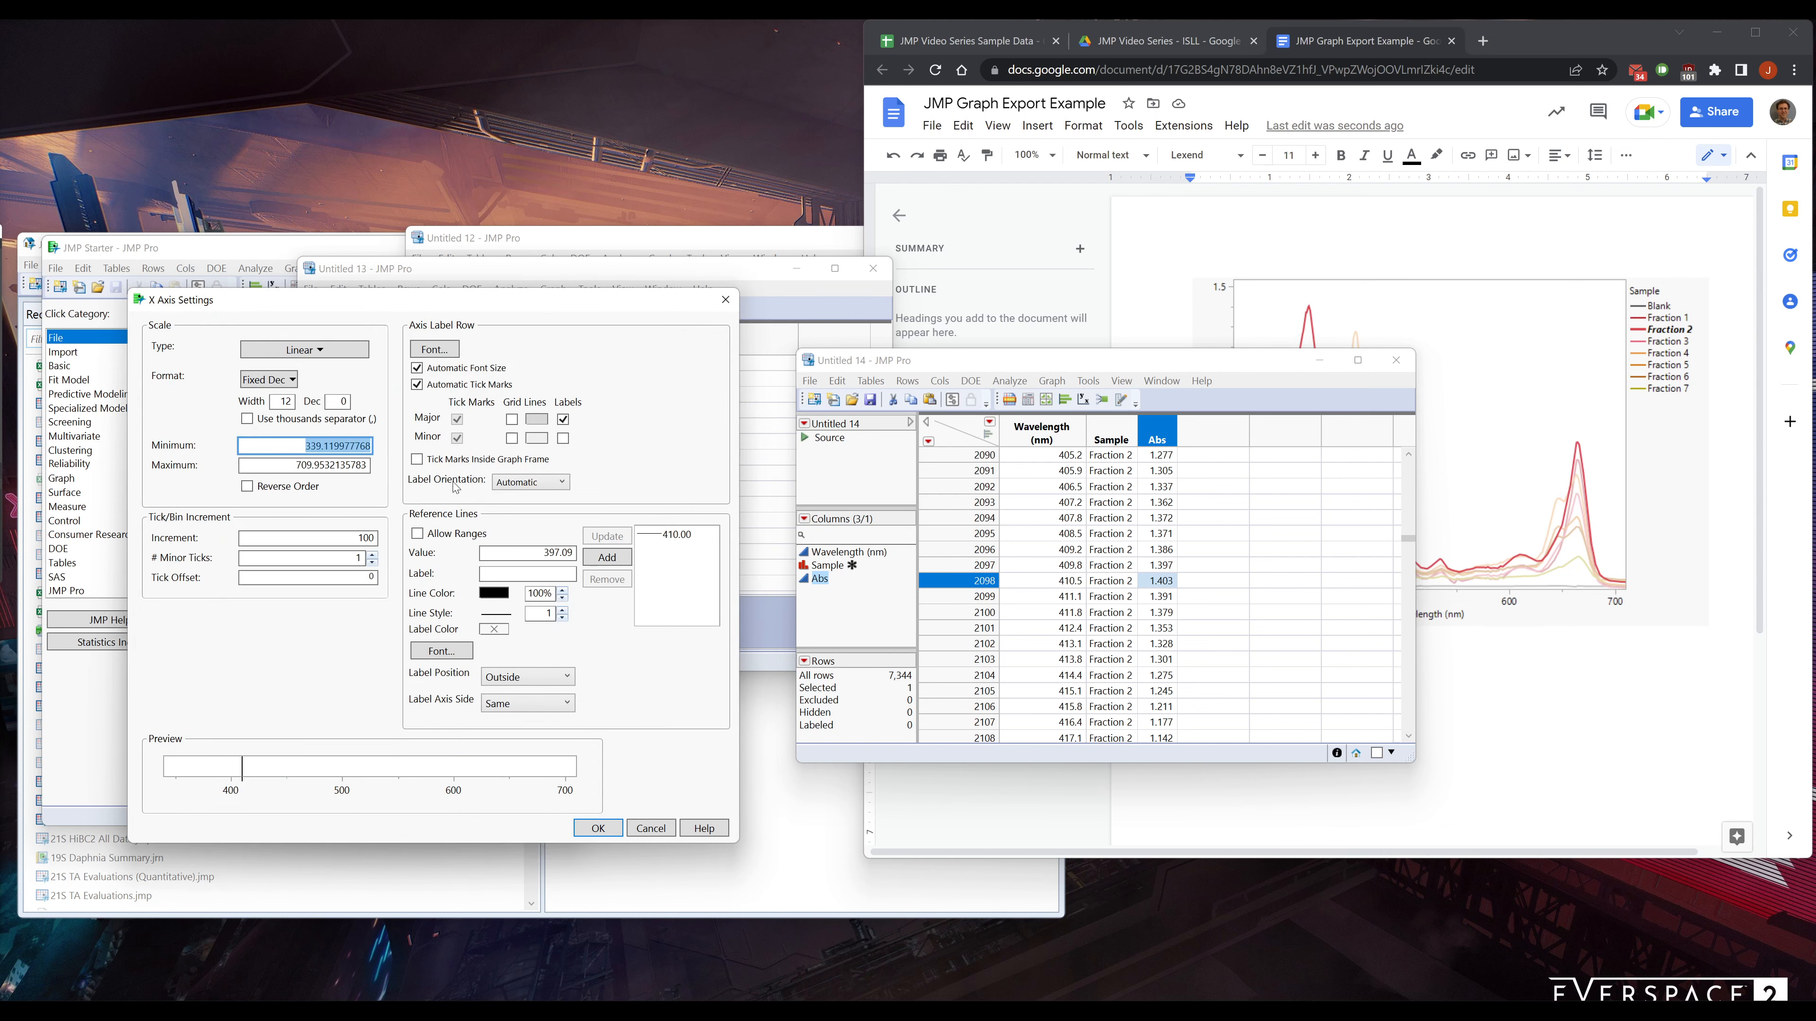
pyautogui.click(530, 483)
pyautogui.press('Escape')
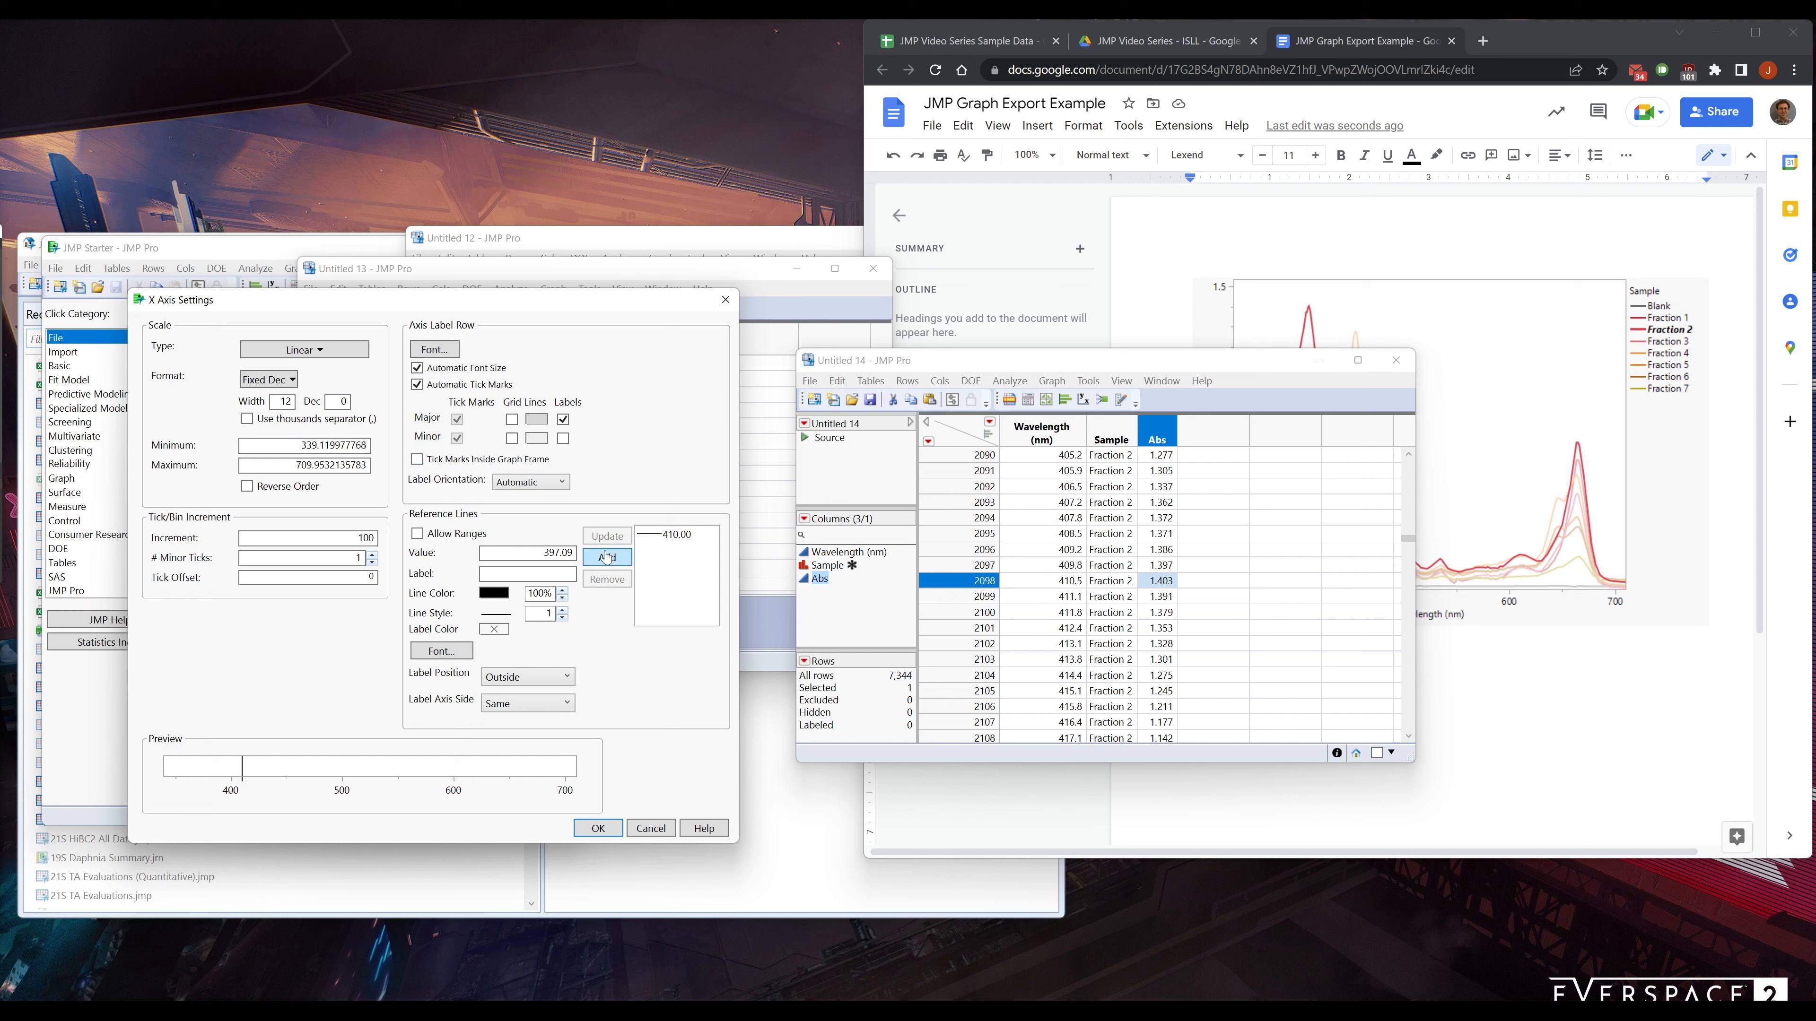
pyautogui.click(676, 534)
pyautogui.write('410')
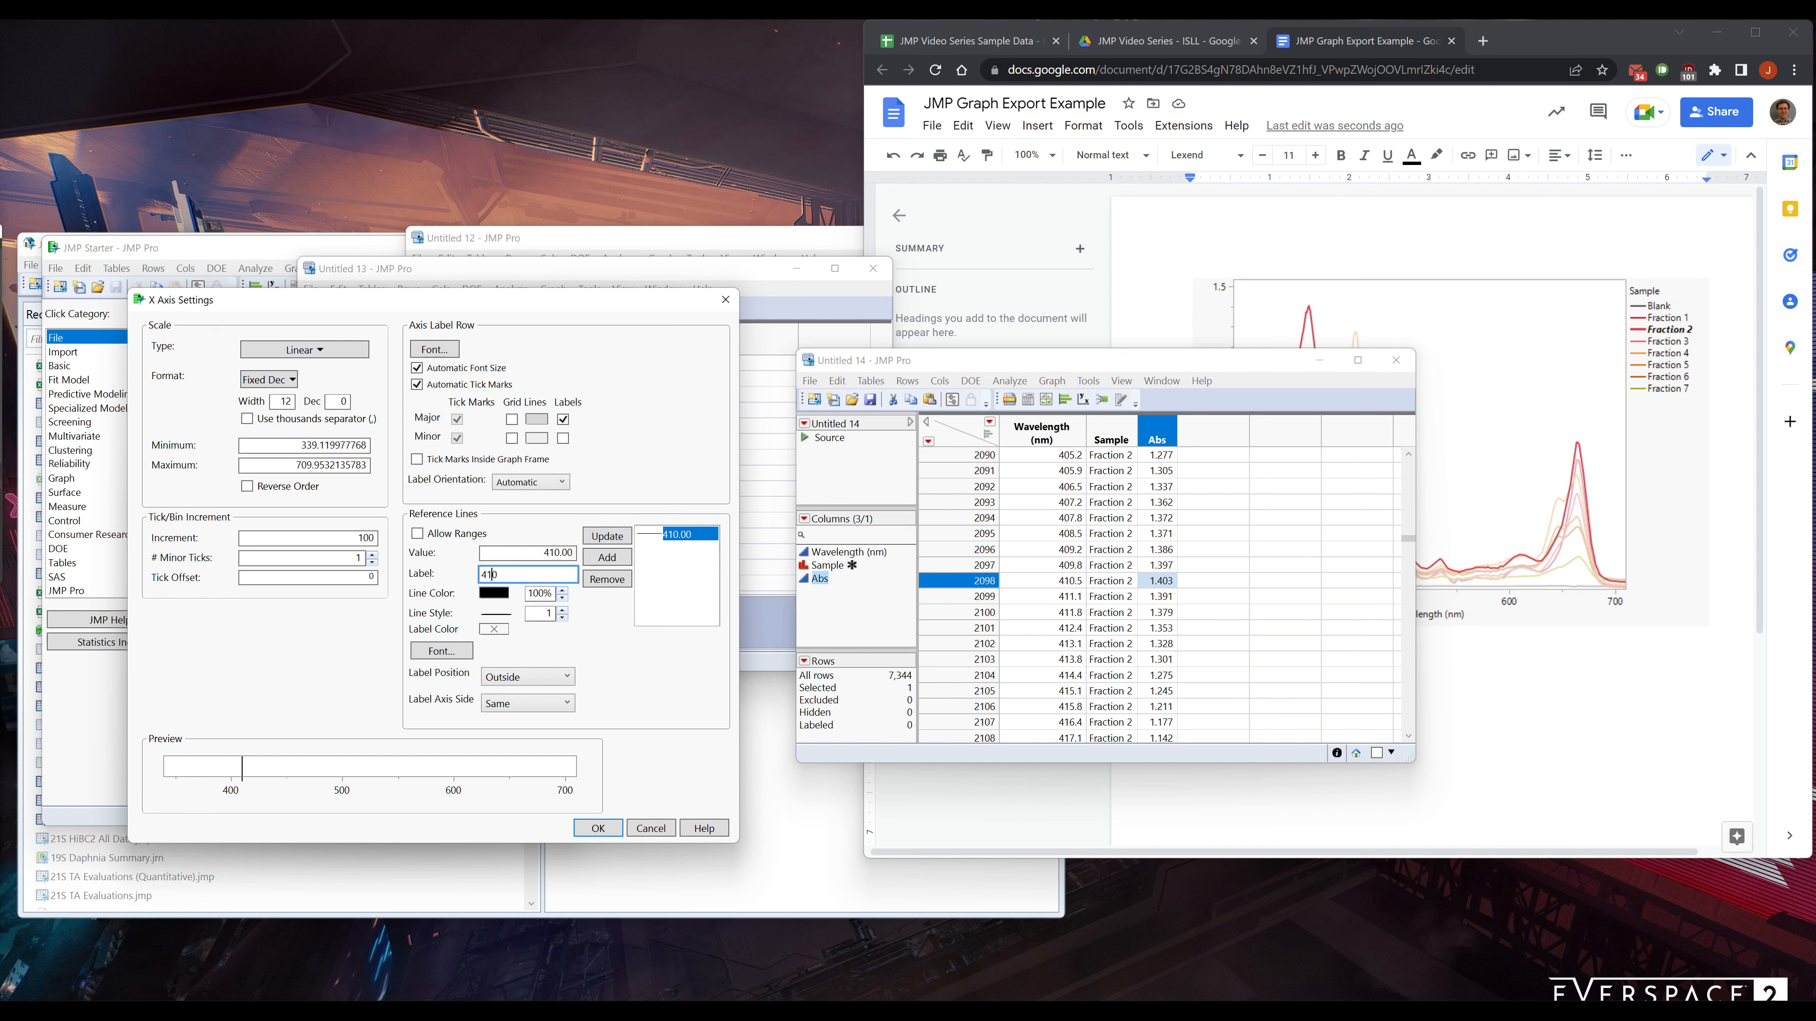
pyautogui.click(627, 543)
# Try the Angled label orientation for the wavelength axis, return it to Automatic, and apply the axis settings
pyautogui.click(522, 482)
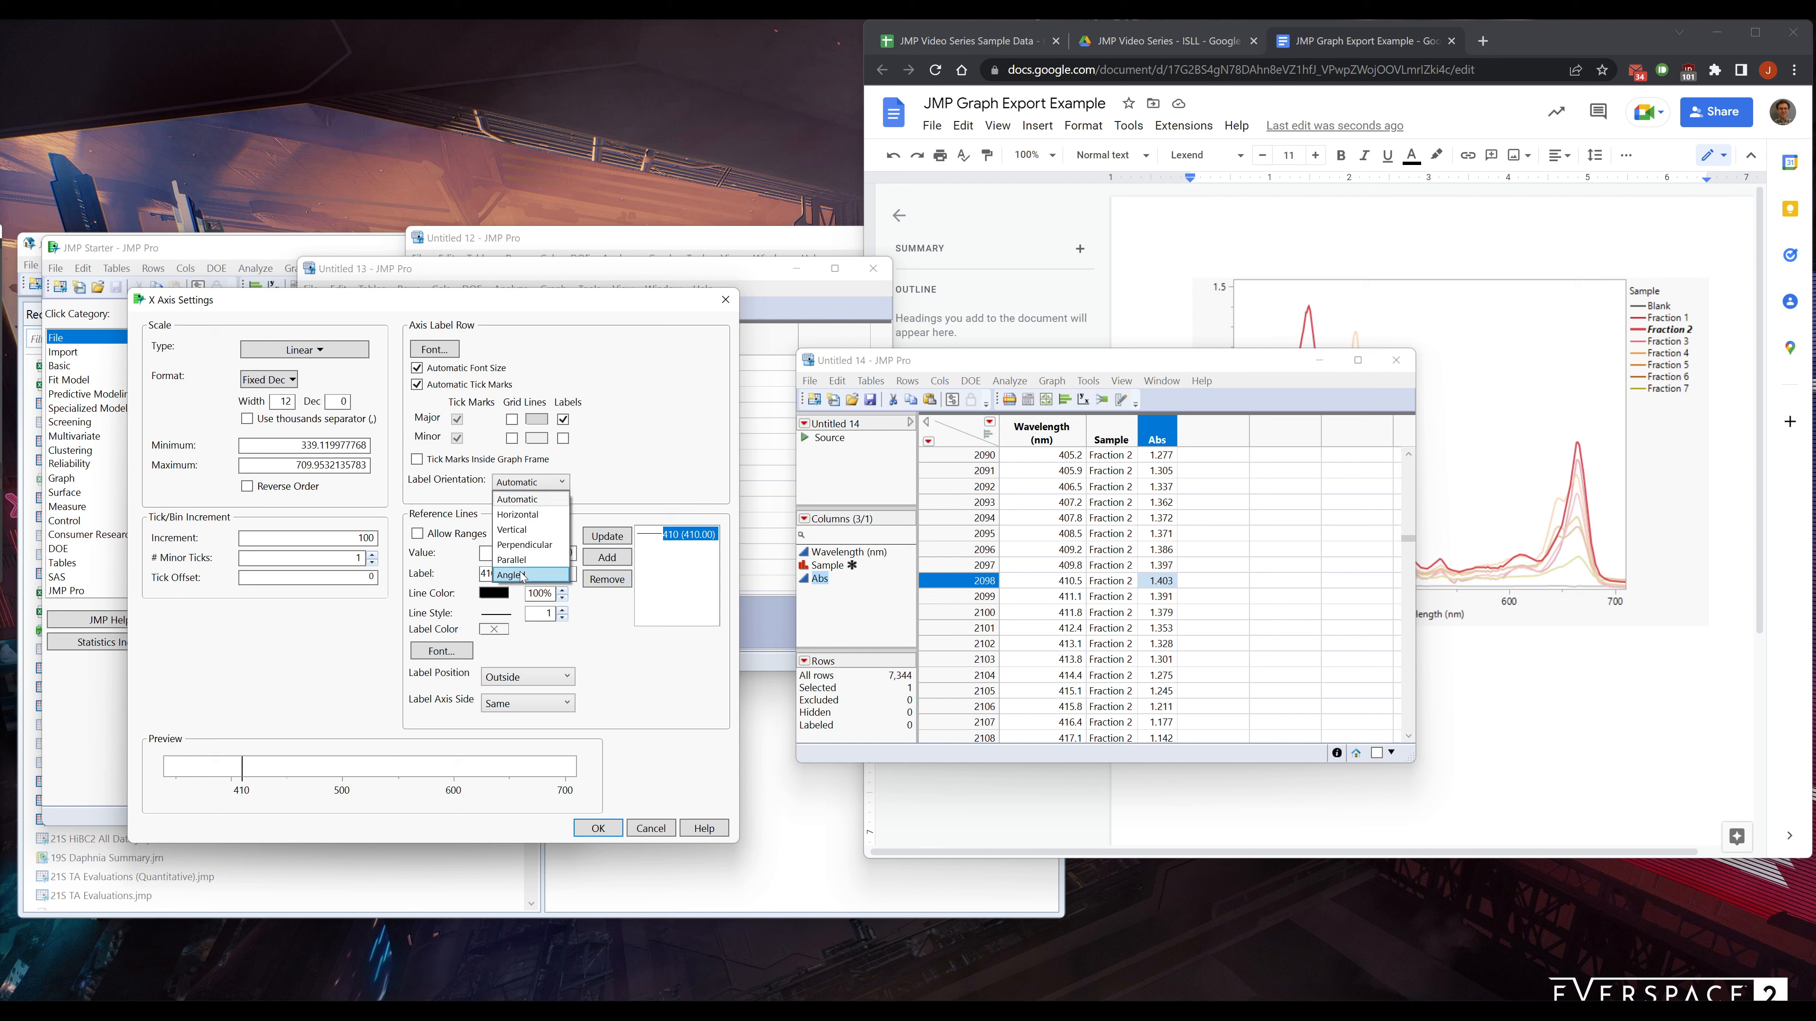
pyautogui.click(522, 575)
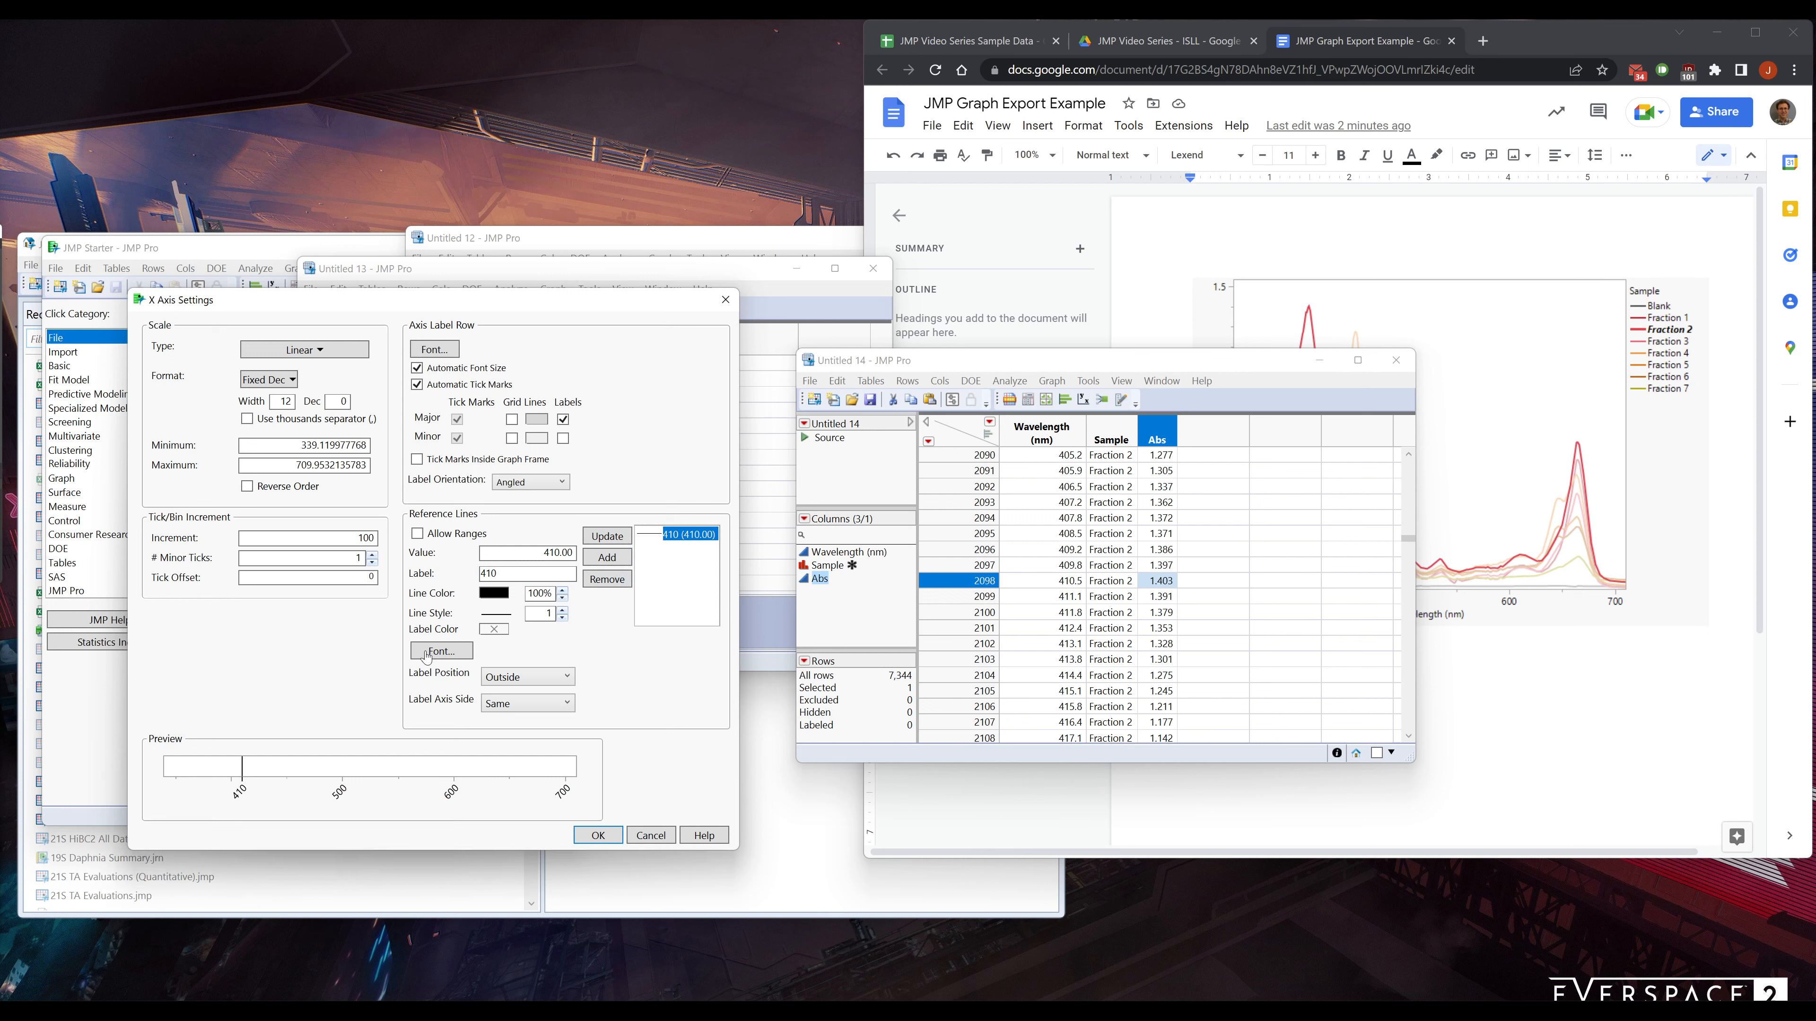
pyautogui.click(548, 483)
pyautogui.click(538, 504)
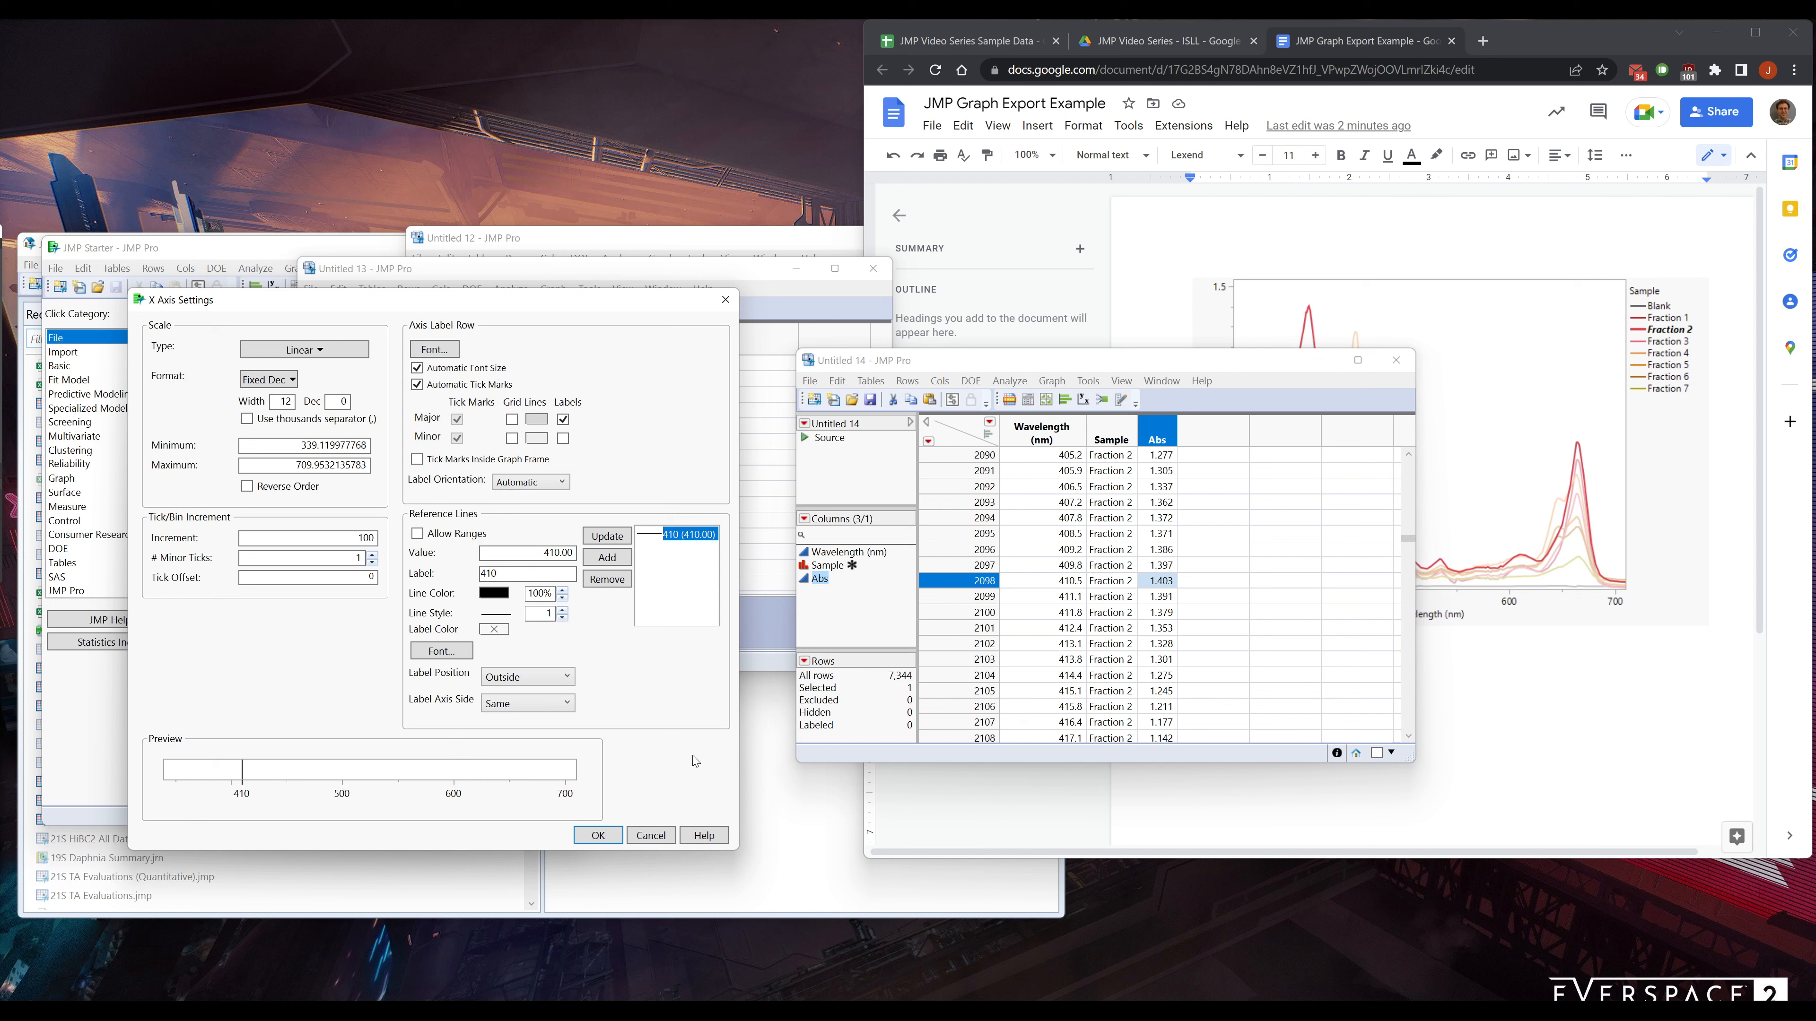
pyautogui.click(598, 836)
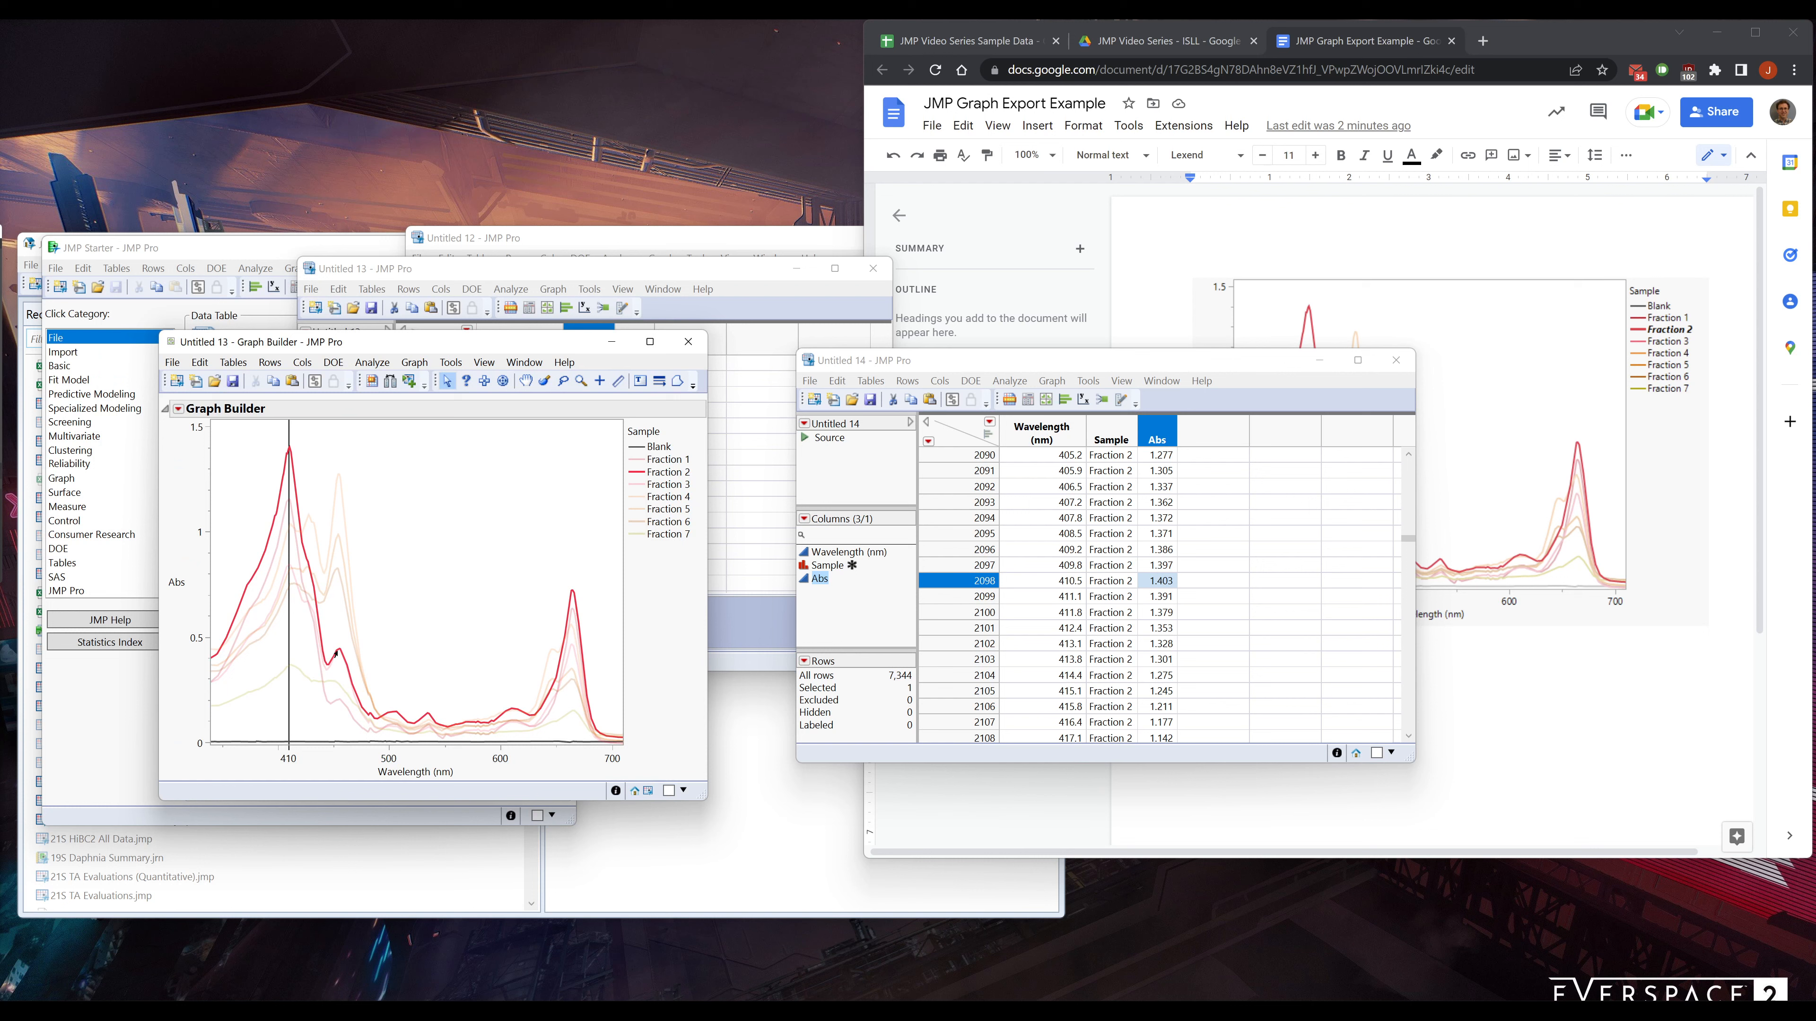
# Inspect Fraction 2's second peak on the graph and find its maximum absorbance in the sorted table
pyautogui.moveTo(339, 655)
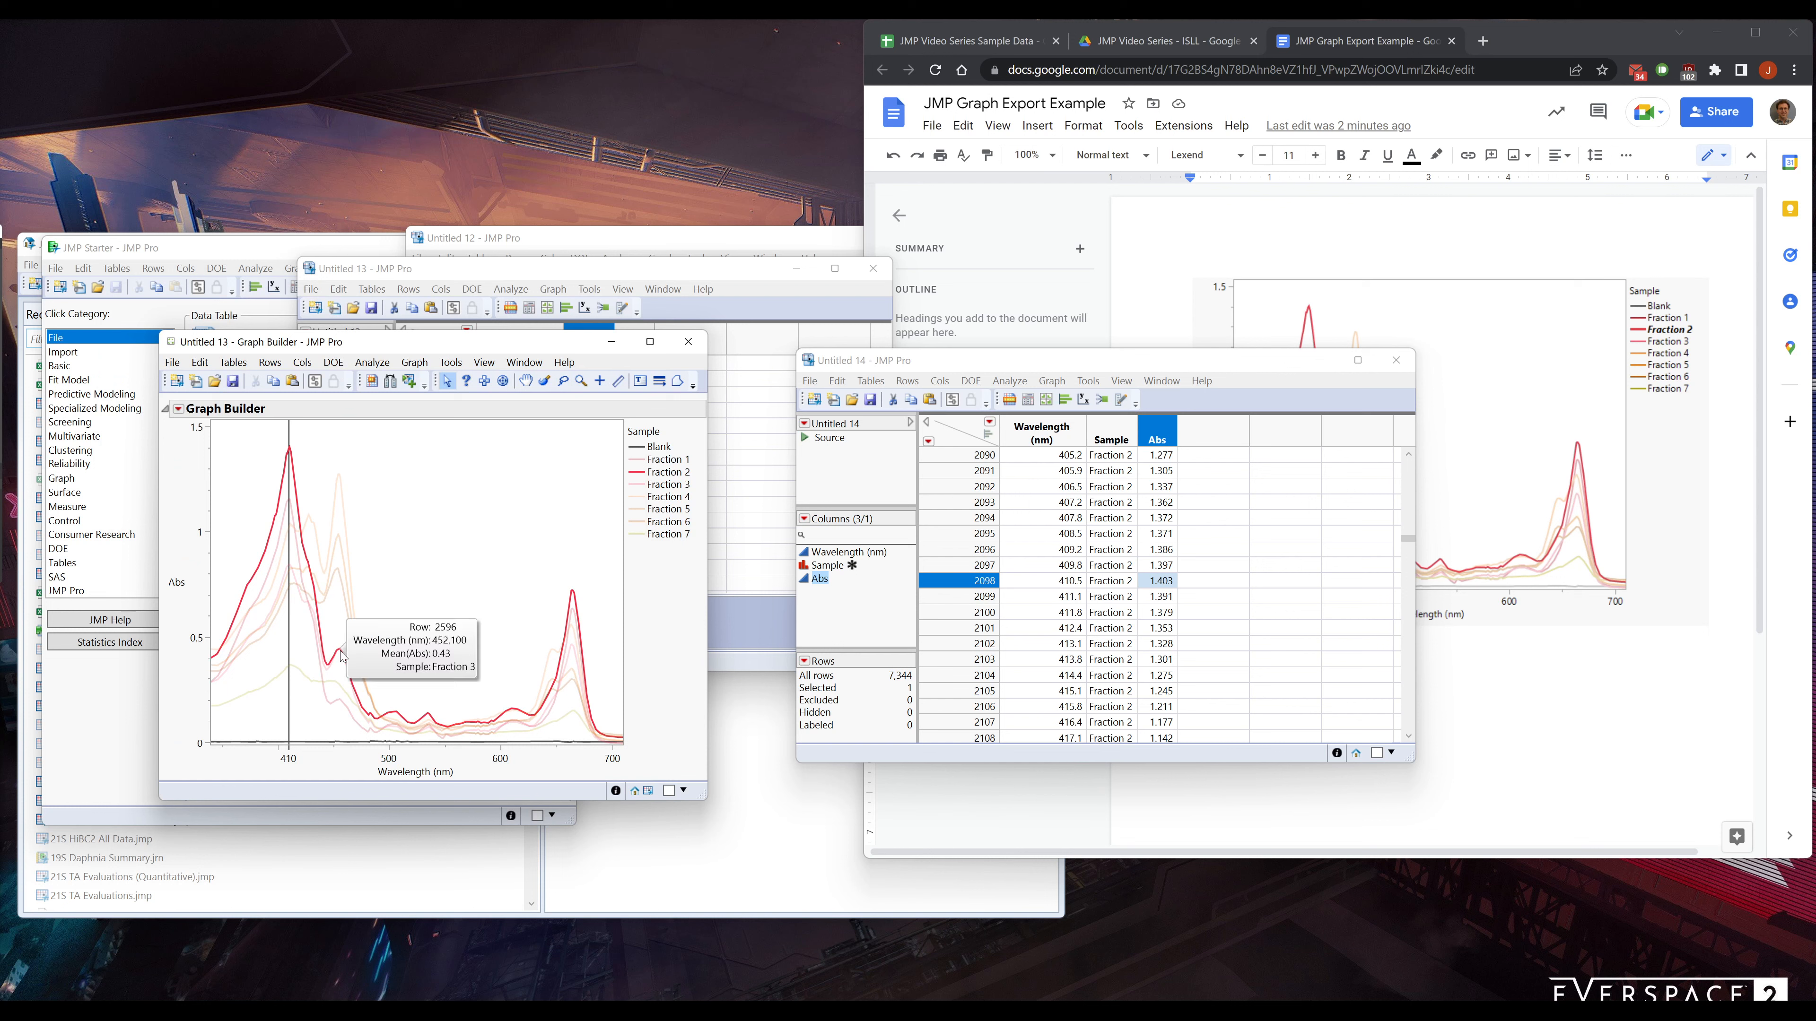
pyautogui.click(763, 502)
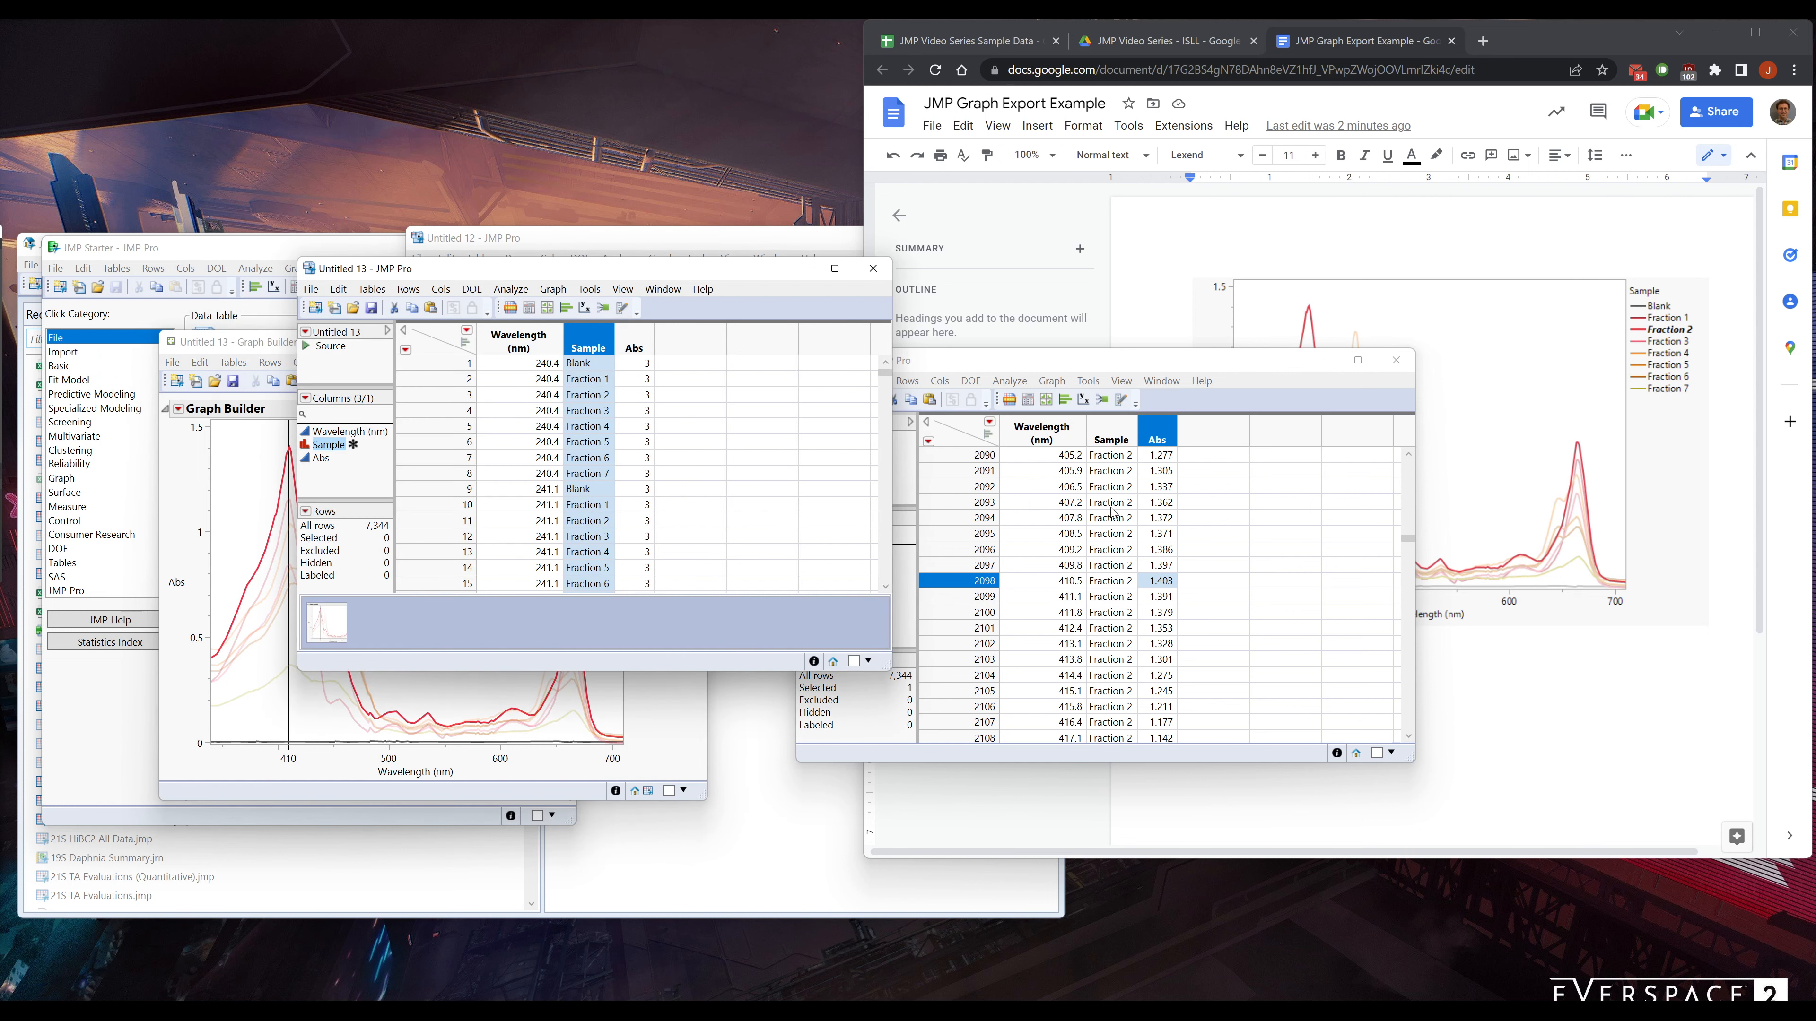
pyautogui.click(1146, 361)
pyautogui.scroll(-12, 1219, 551)
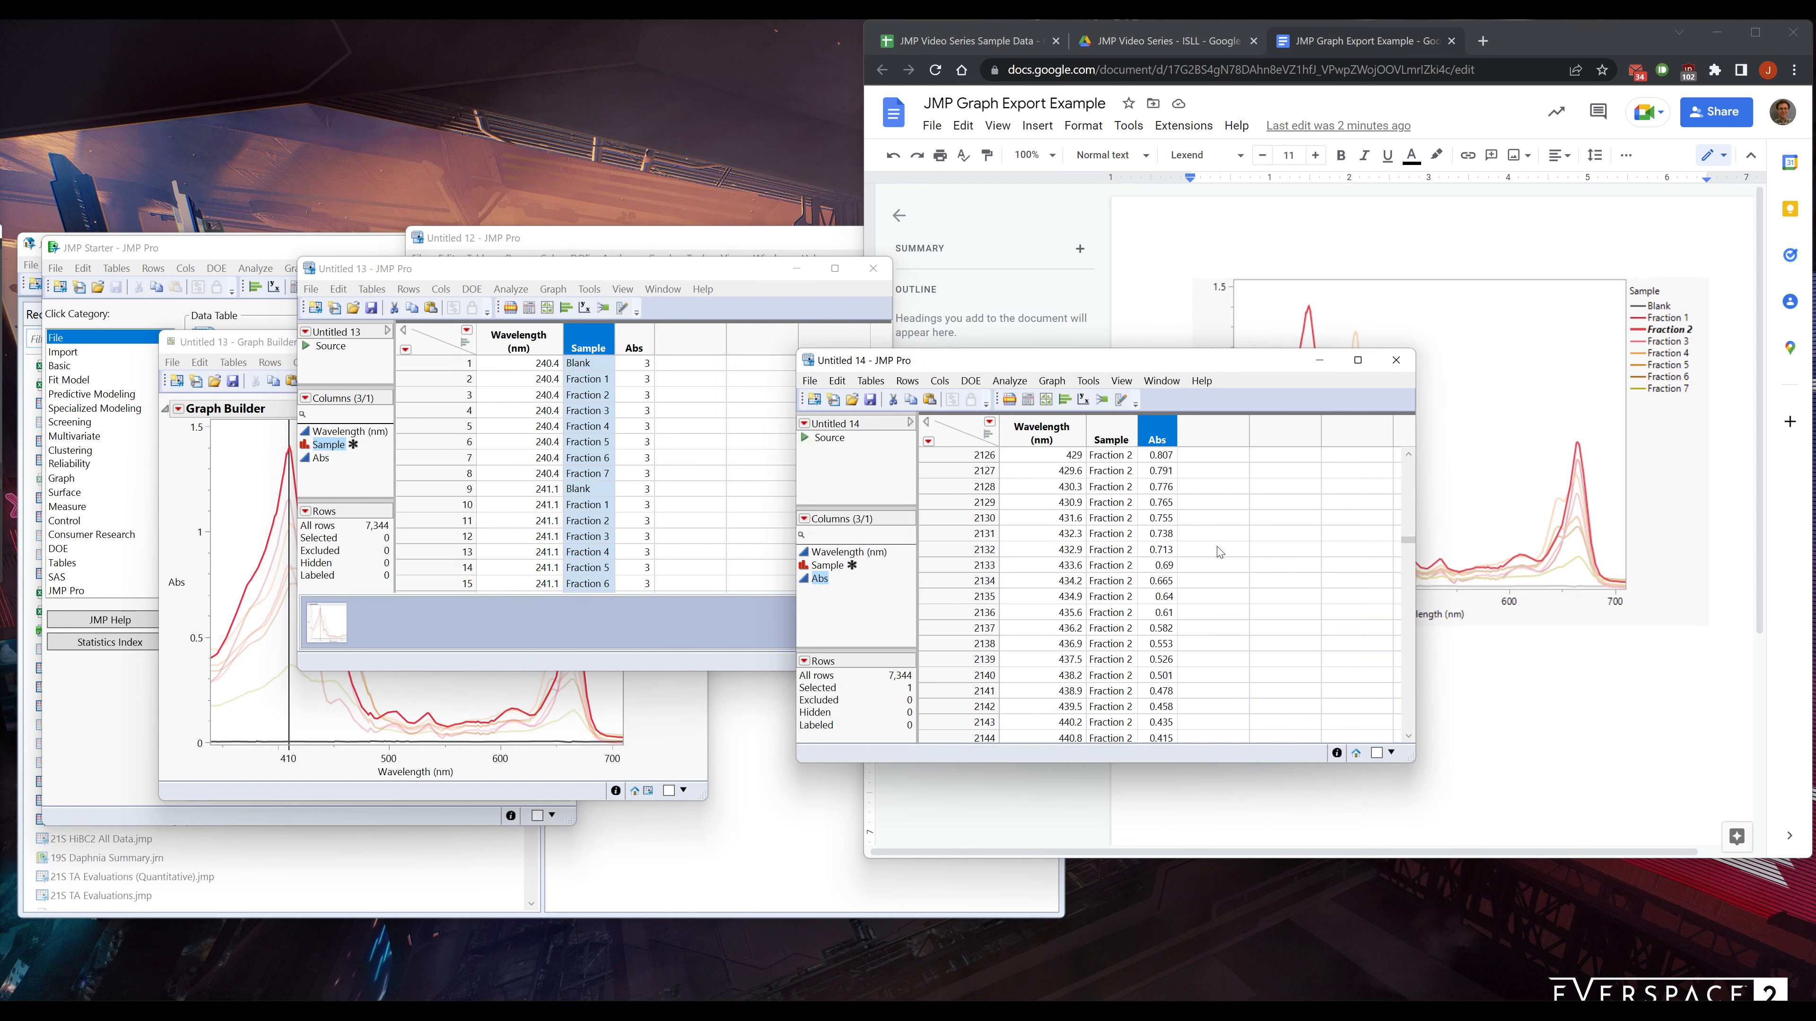
pyautogui.scroll(-8, 1219, 551)
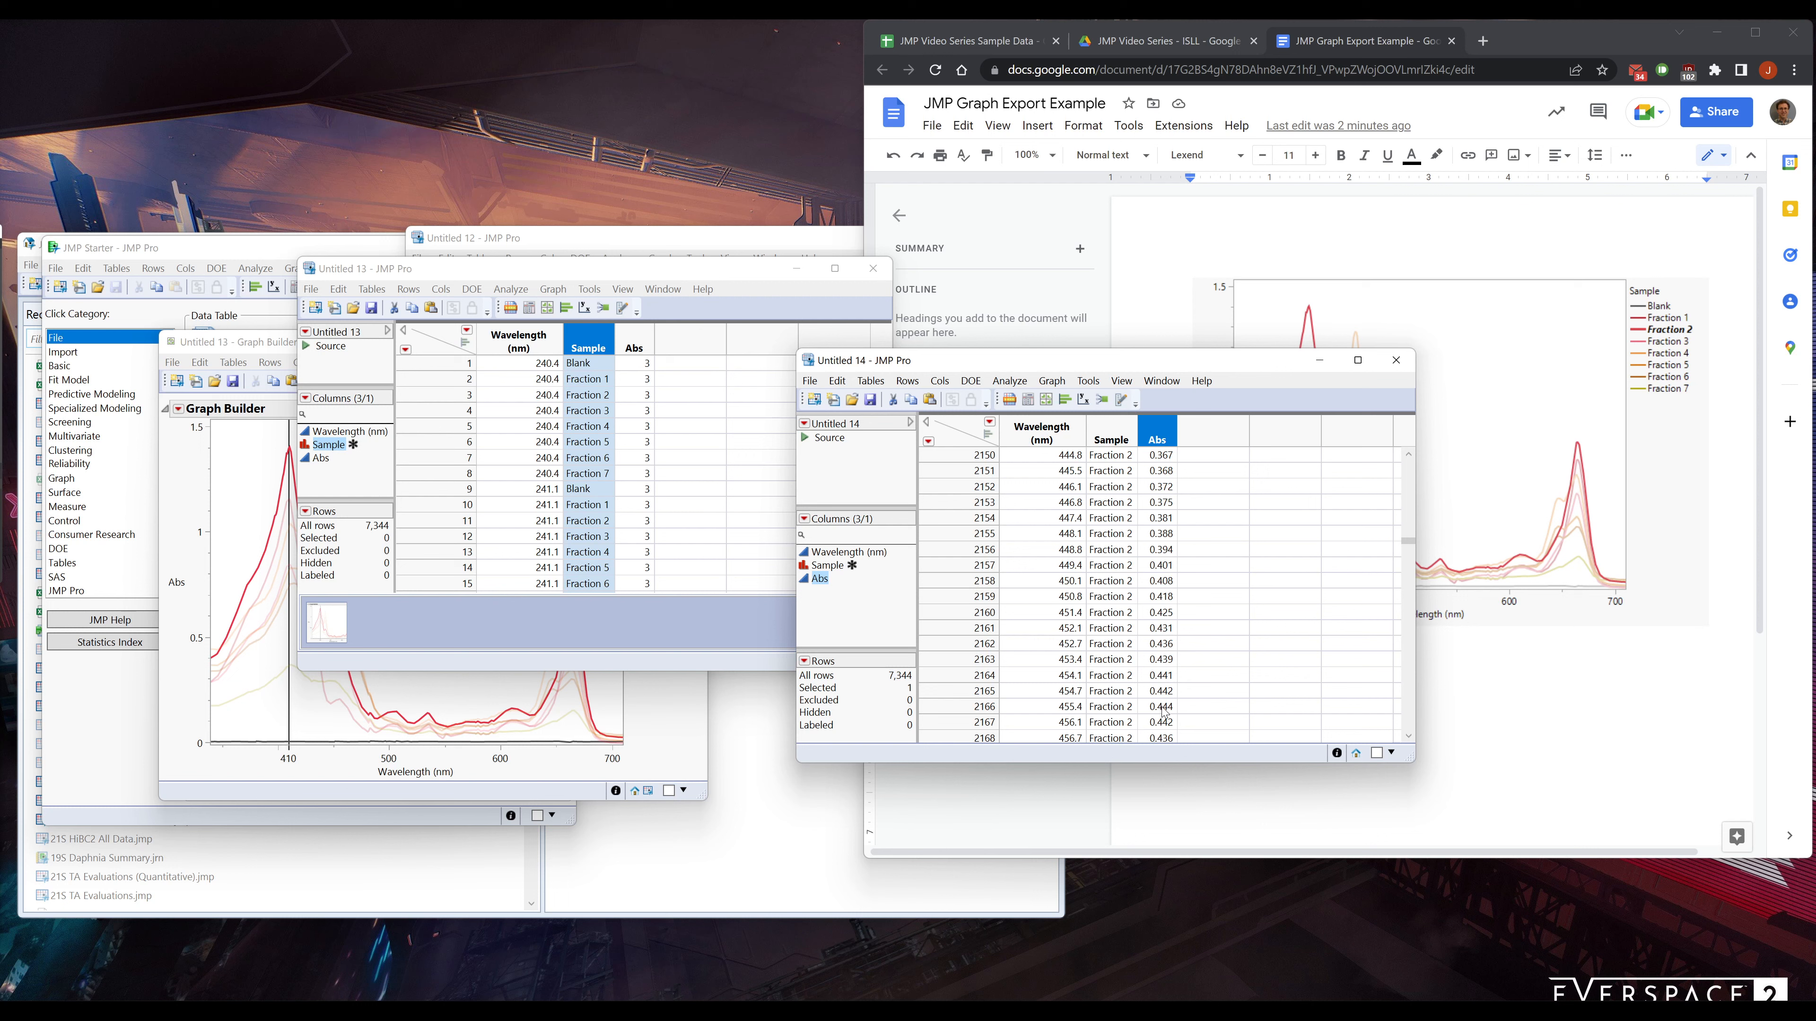
# Add a wavelength axis reference line at 455 with the label 455
pyautogui.doubleClick(555, 761)
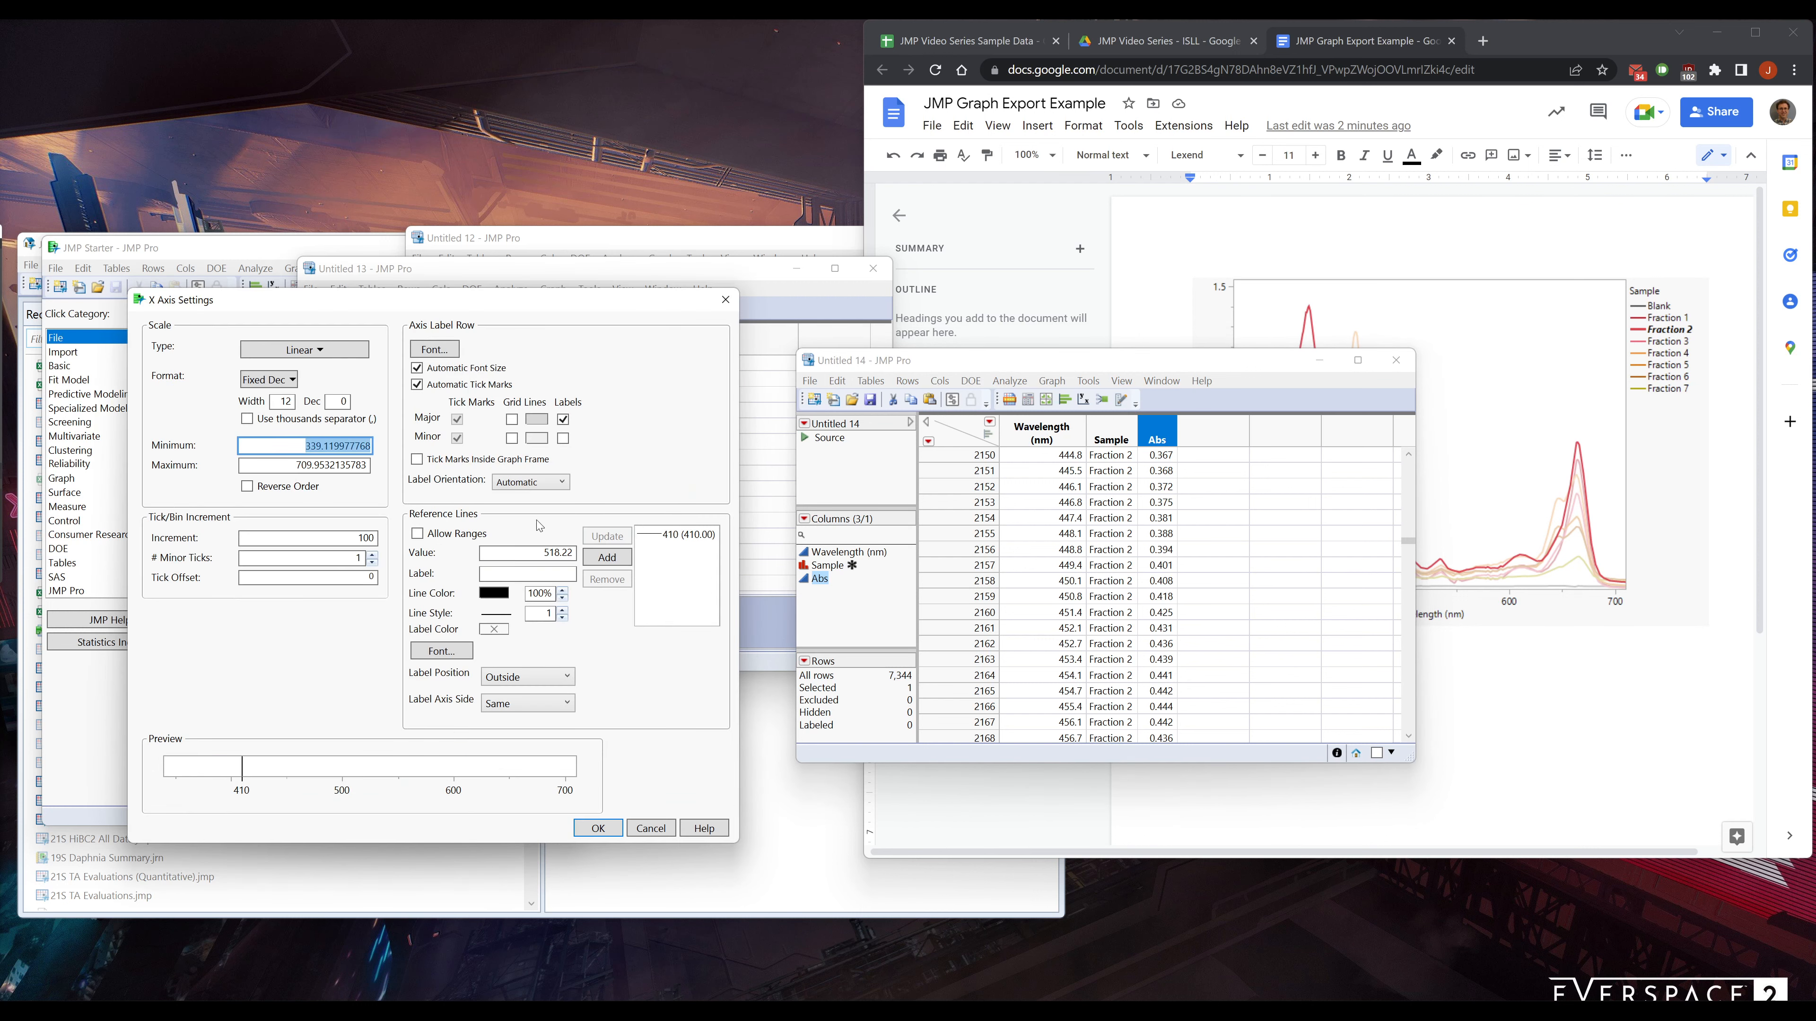
pyautogui.doubleClick(548, 553)
pyautogui.write('455')
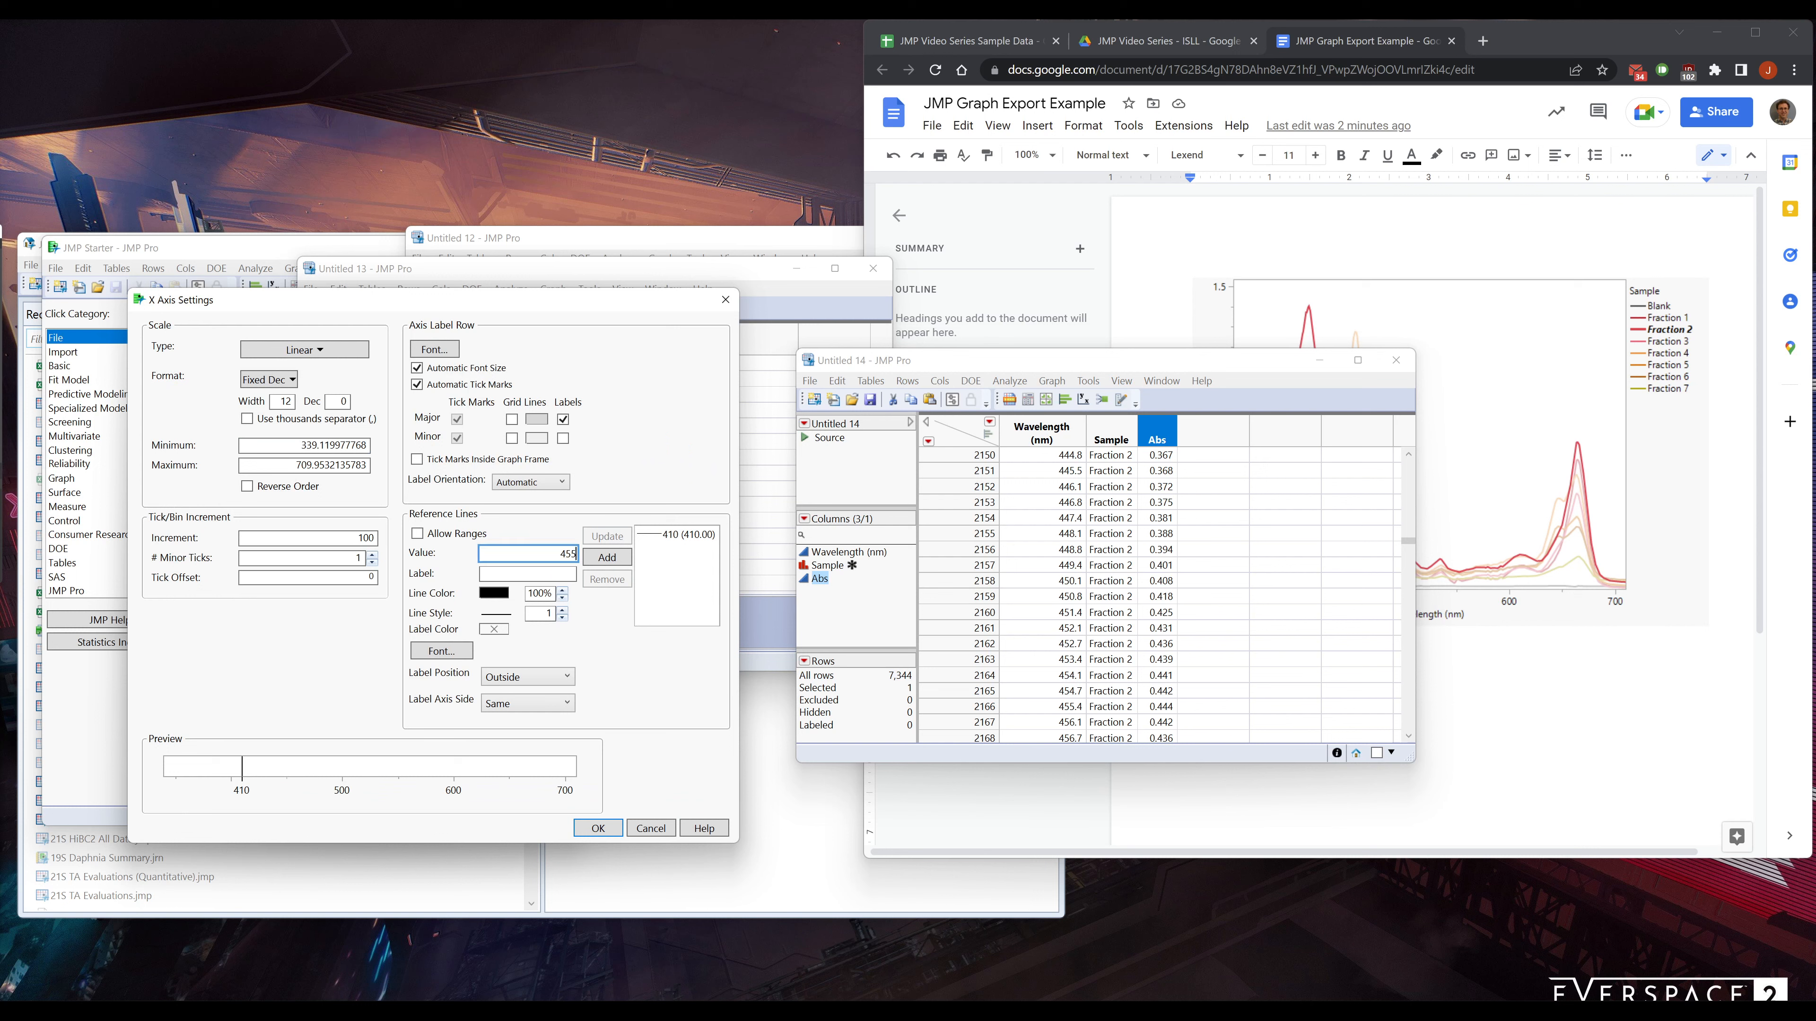
pyautogui.press('Tab')
pyautogui.write('455')
pyautogui.click(606, 556)
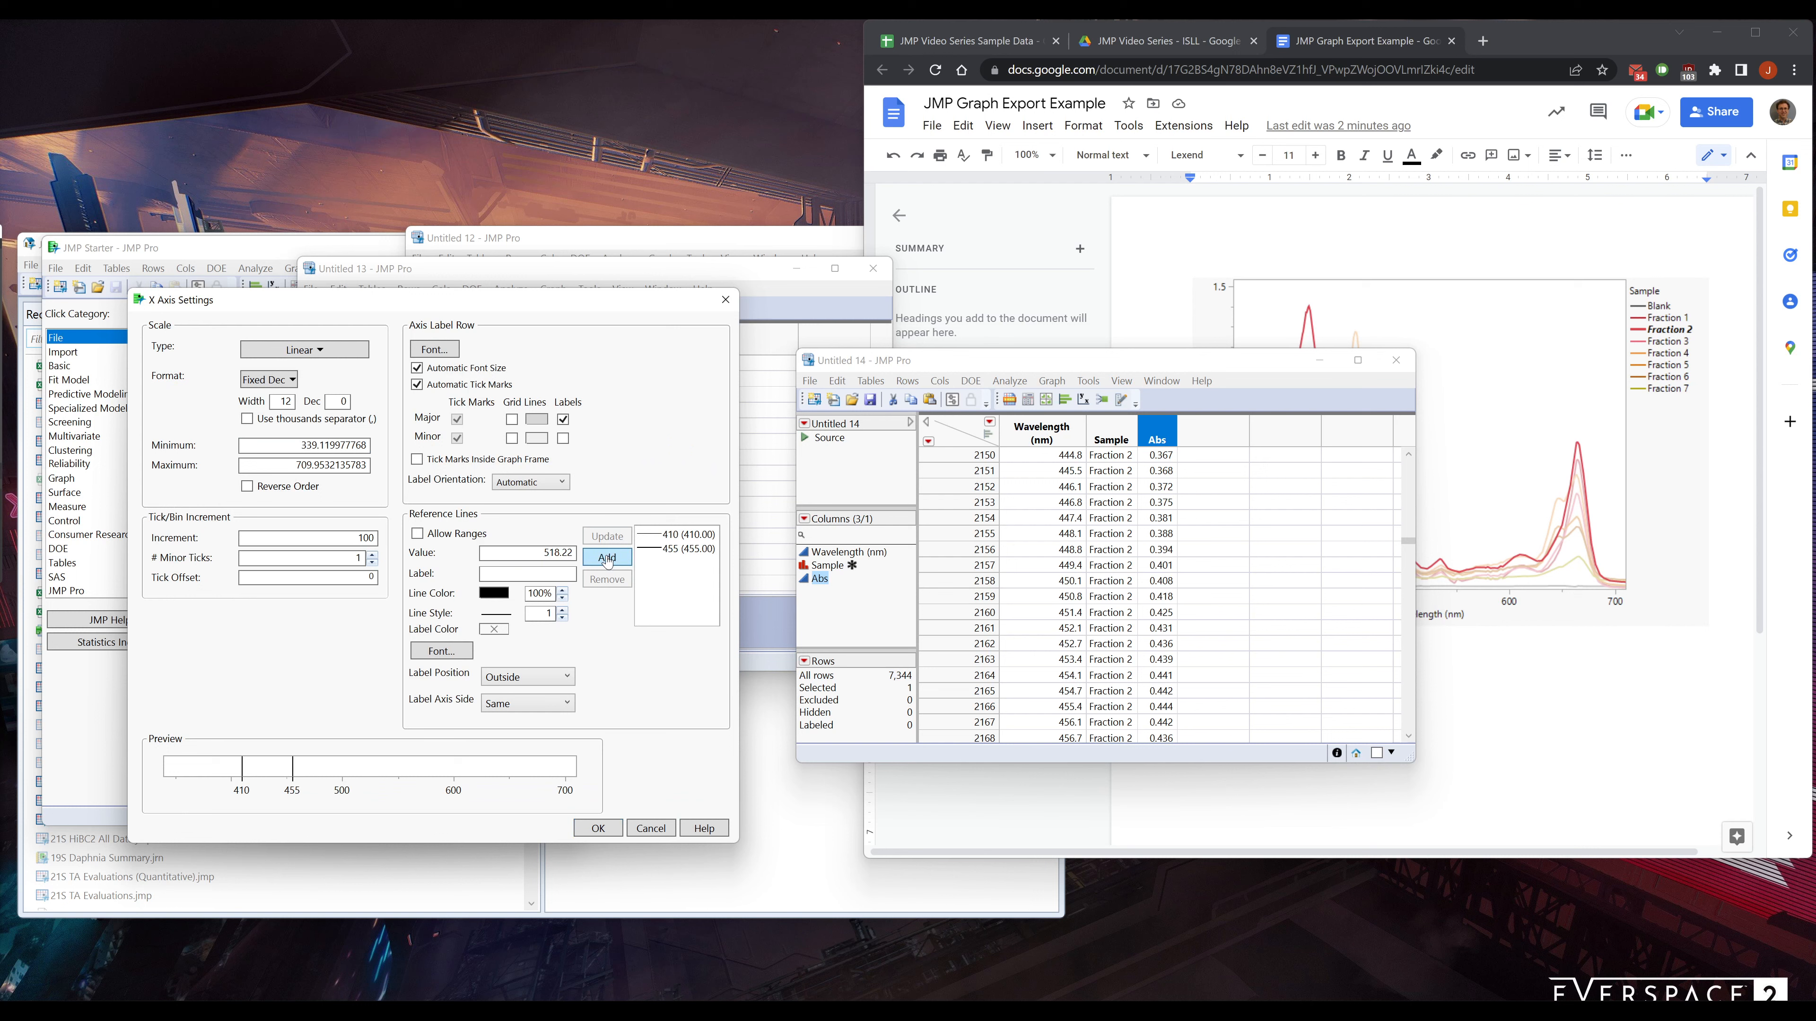
pyautogui.click(608, 829)
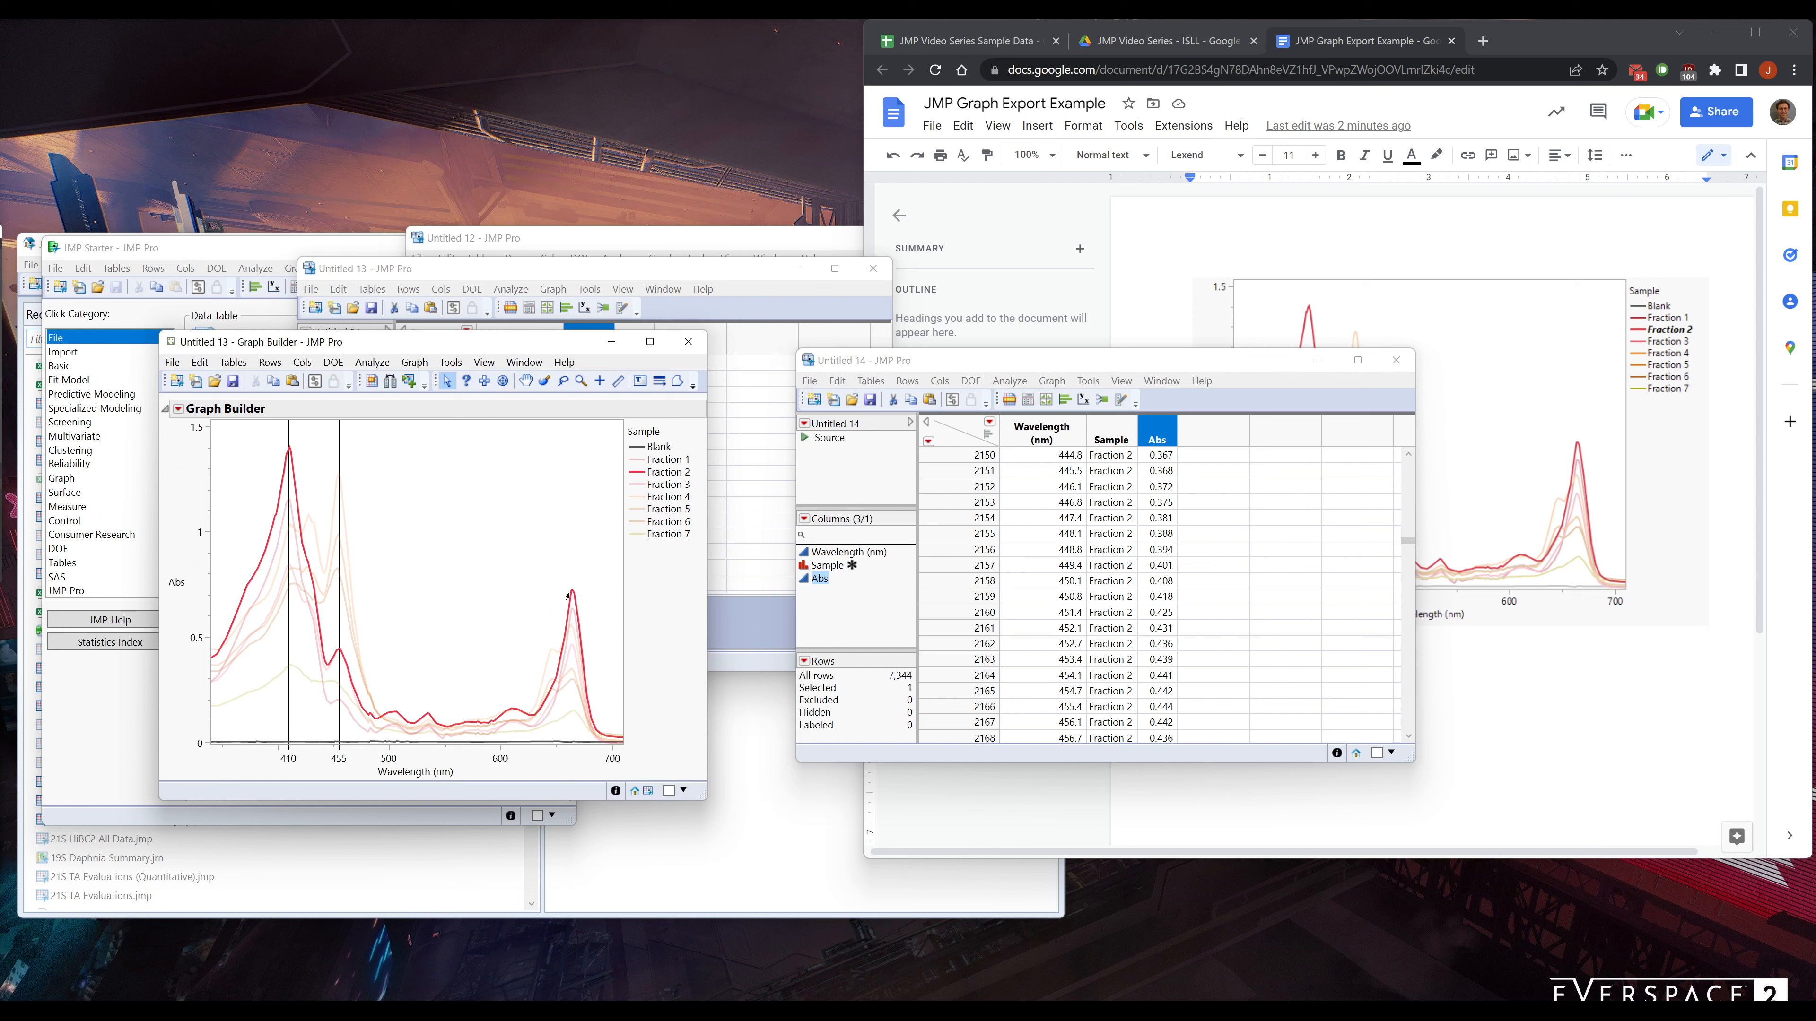
# Inspect Fraction 2's peak near the long-wavelength end and select its maximum absorbance in the sorted table
pyautogui.moveTo(570, 596)
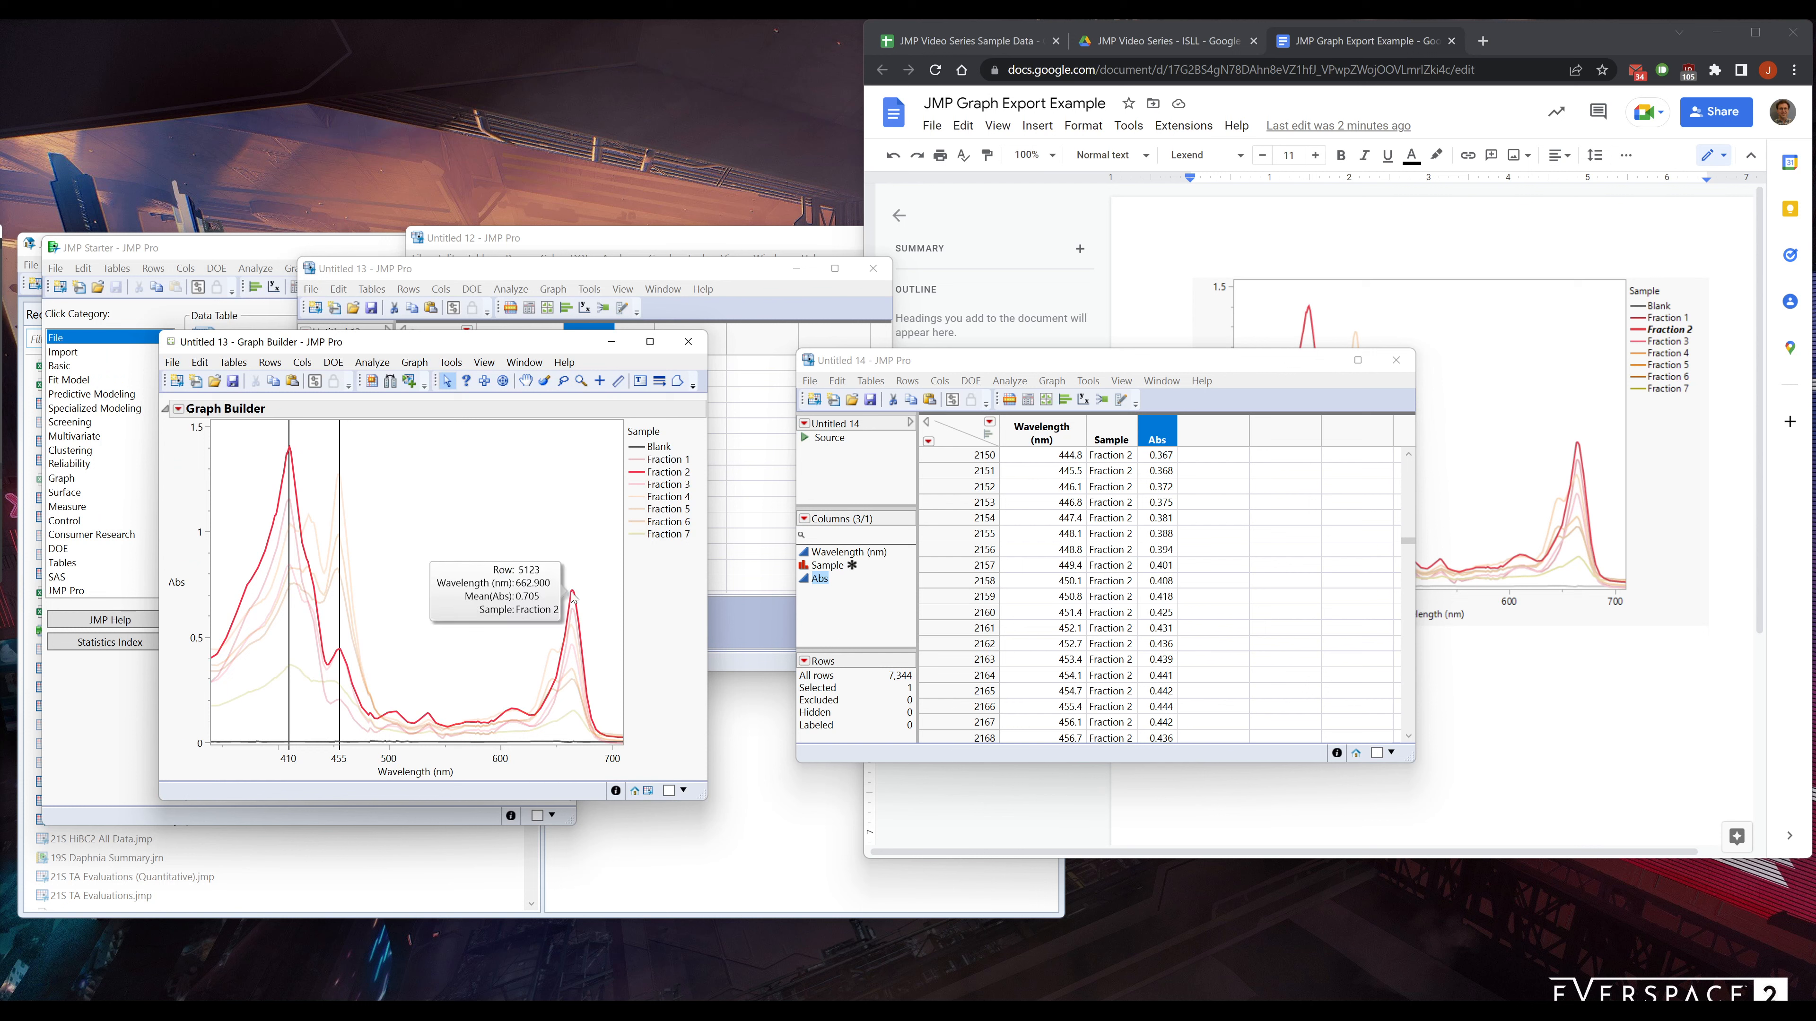
pyautogui.moveTo(1409, 542); pyautogui.dragTo(1412, 552)
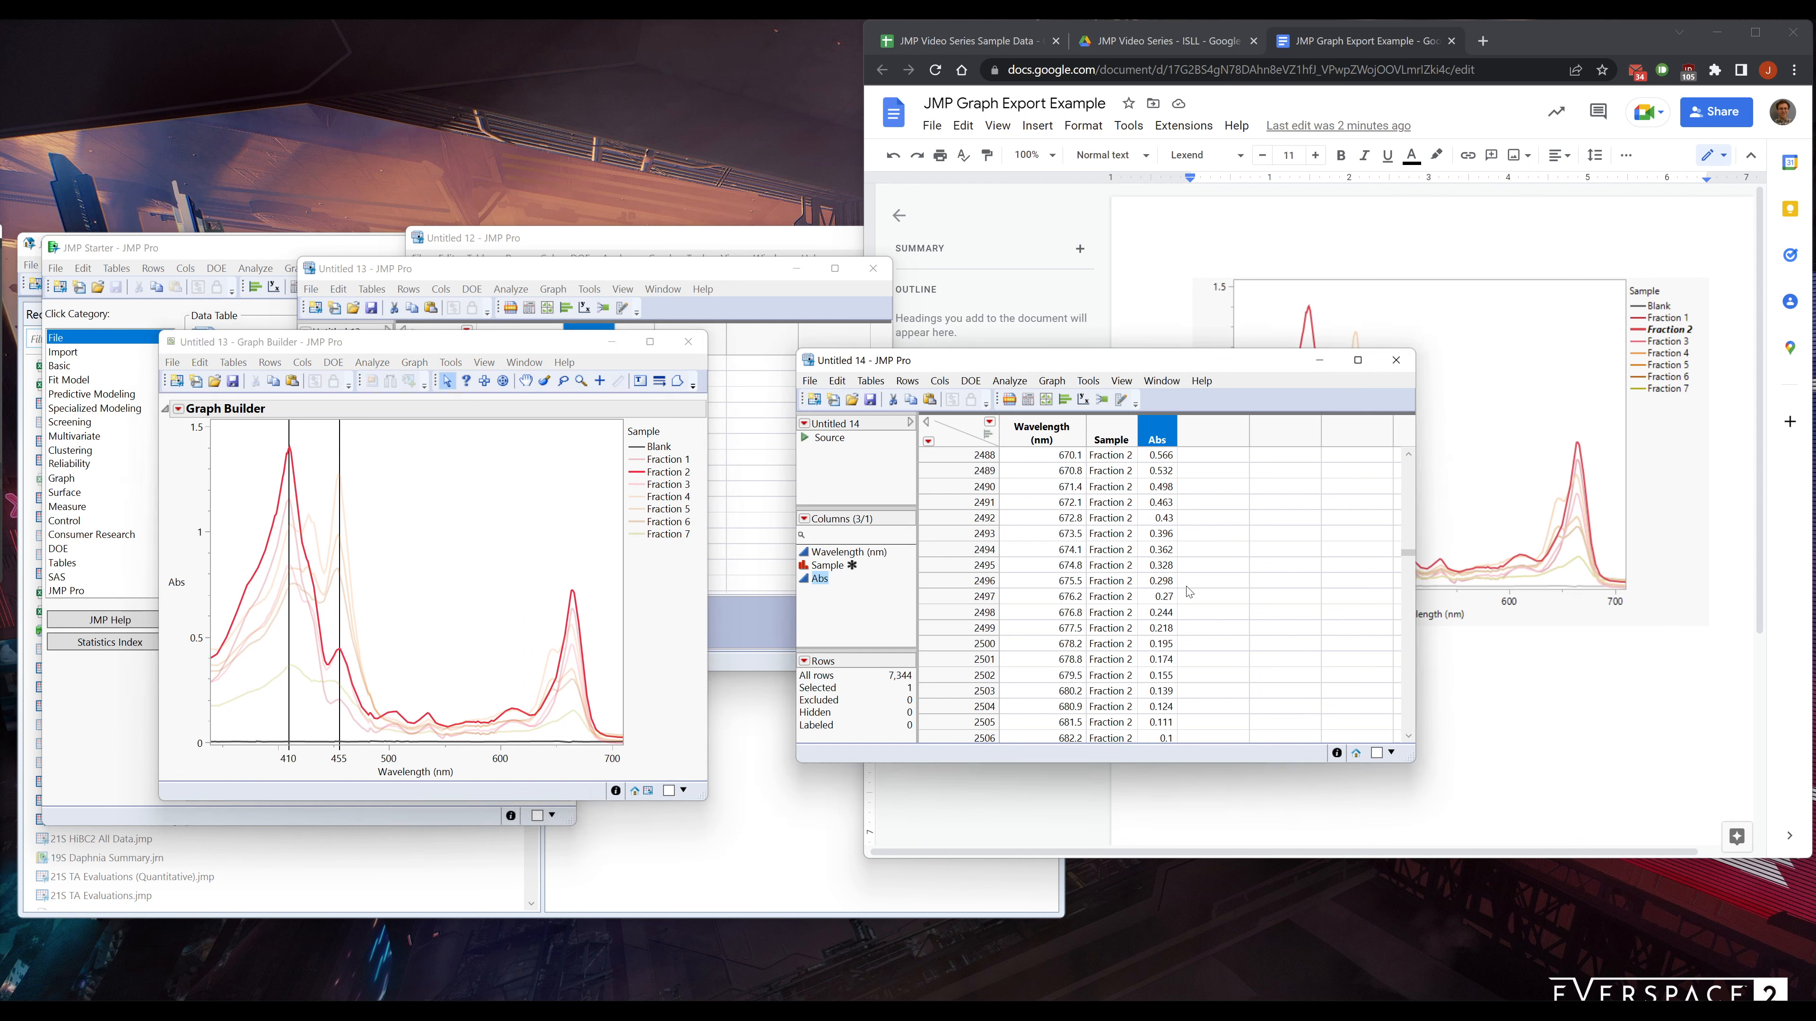
pyautogui.scroll(6, 1186, 591)
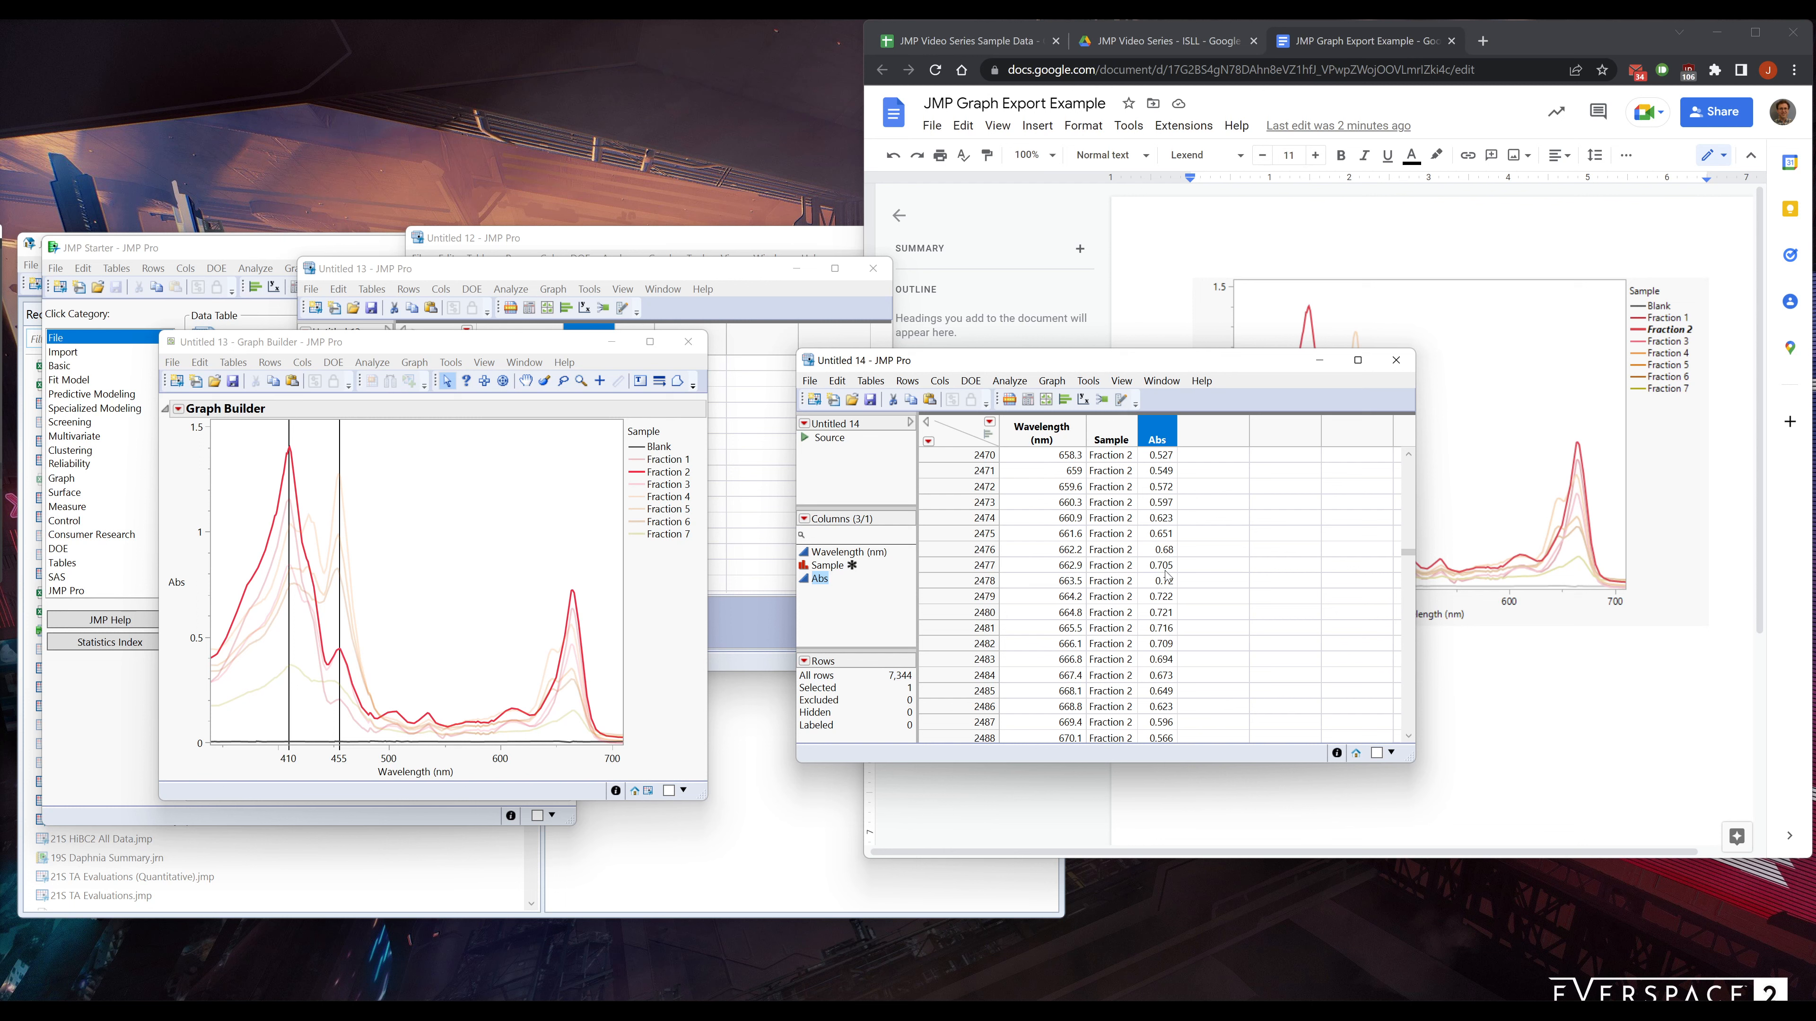
pyautogui.click(1170, 598)
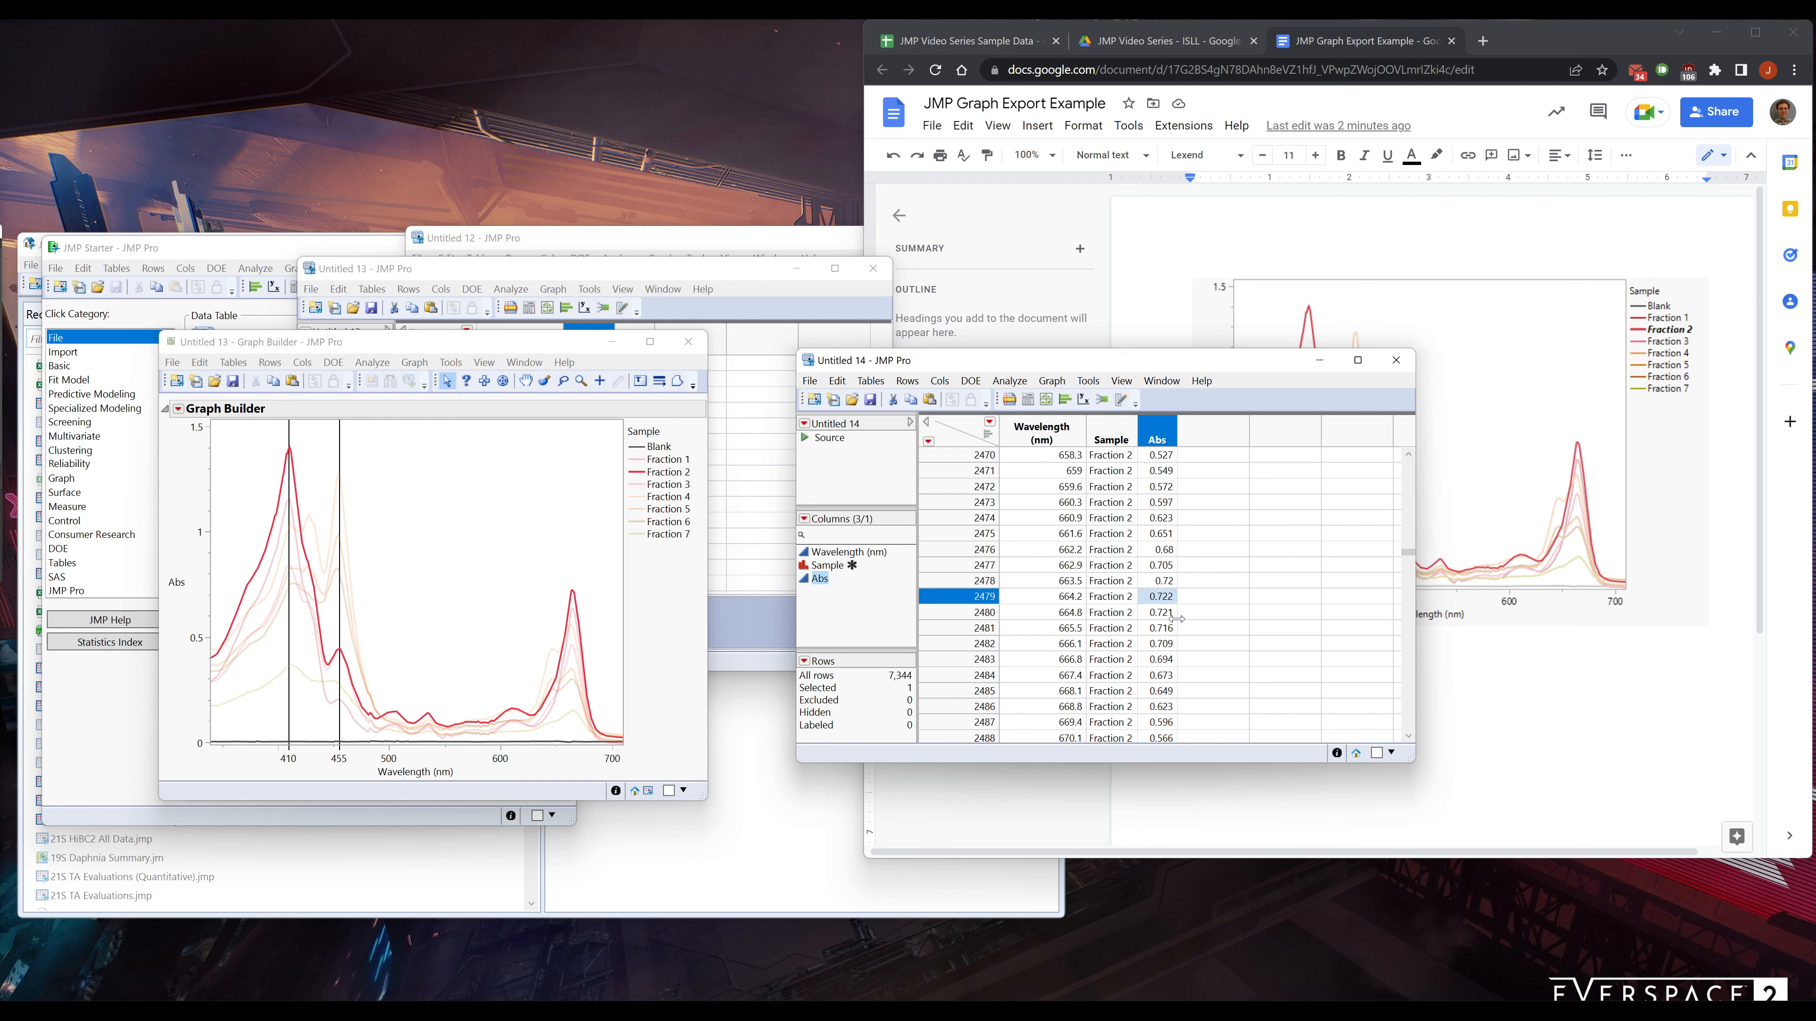
# Add a wavelength axis reference line at 664 with the label 664
pyautogui.doubleClick(558, 756)
pyautogui.moveTo(574, 554); pyautogui.dragTo(520, 553)
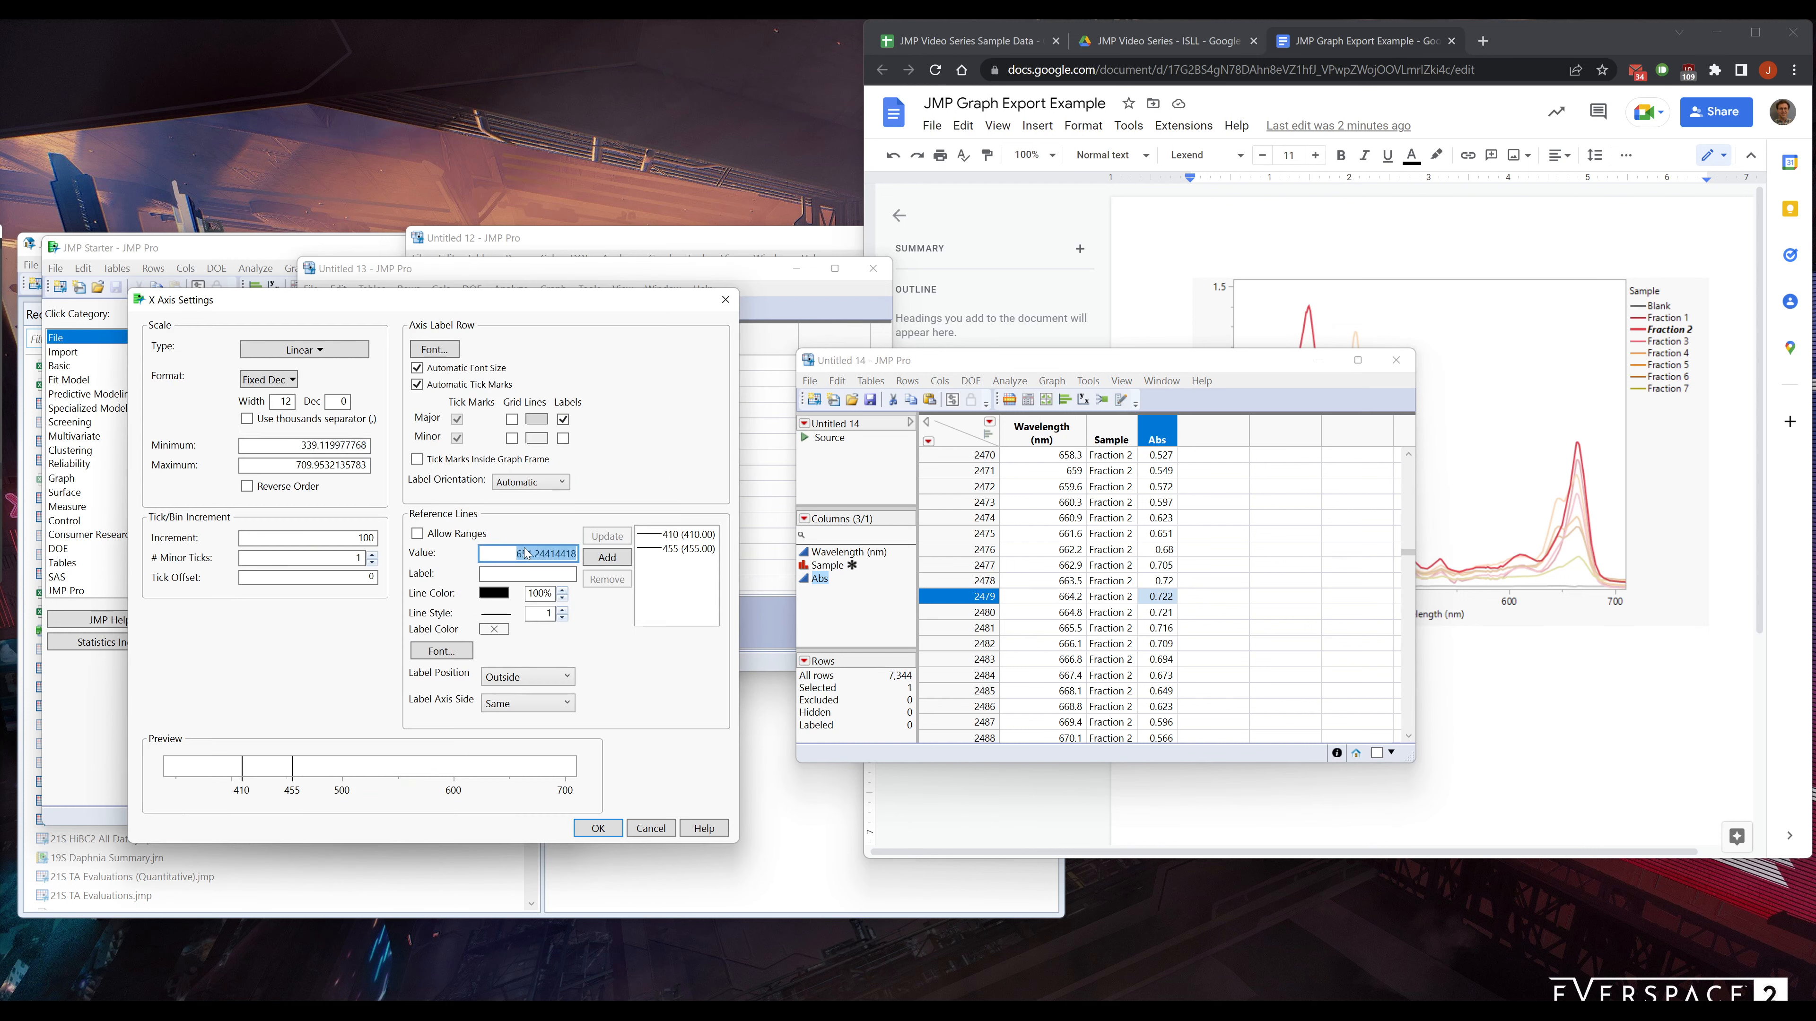
pyautogui.write('664')
pyautogui.press('Tab')
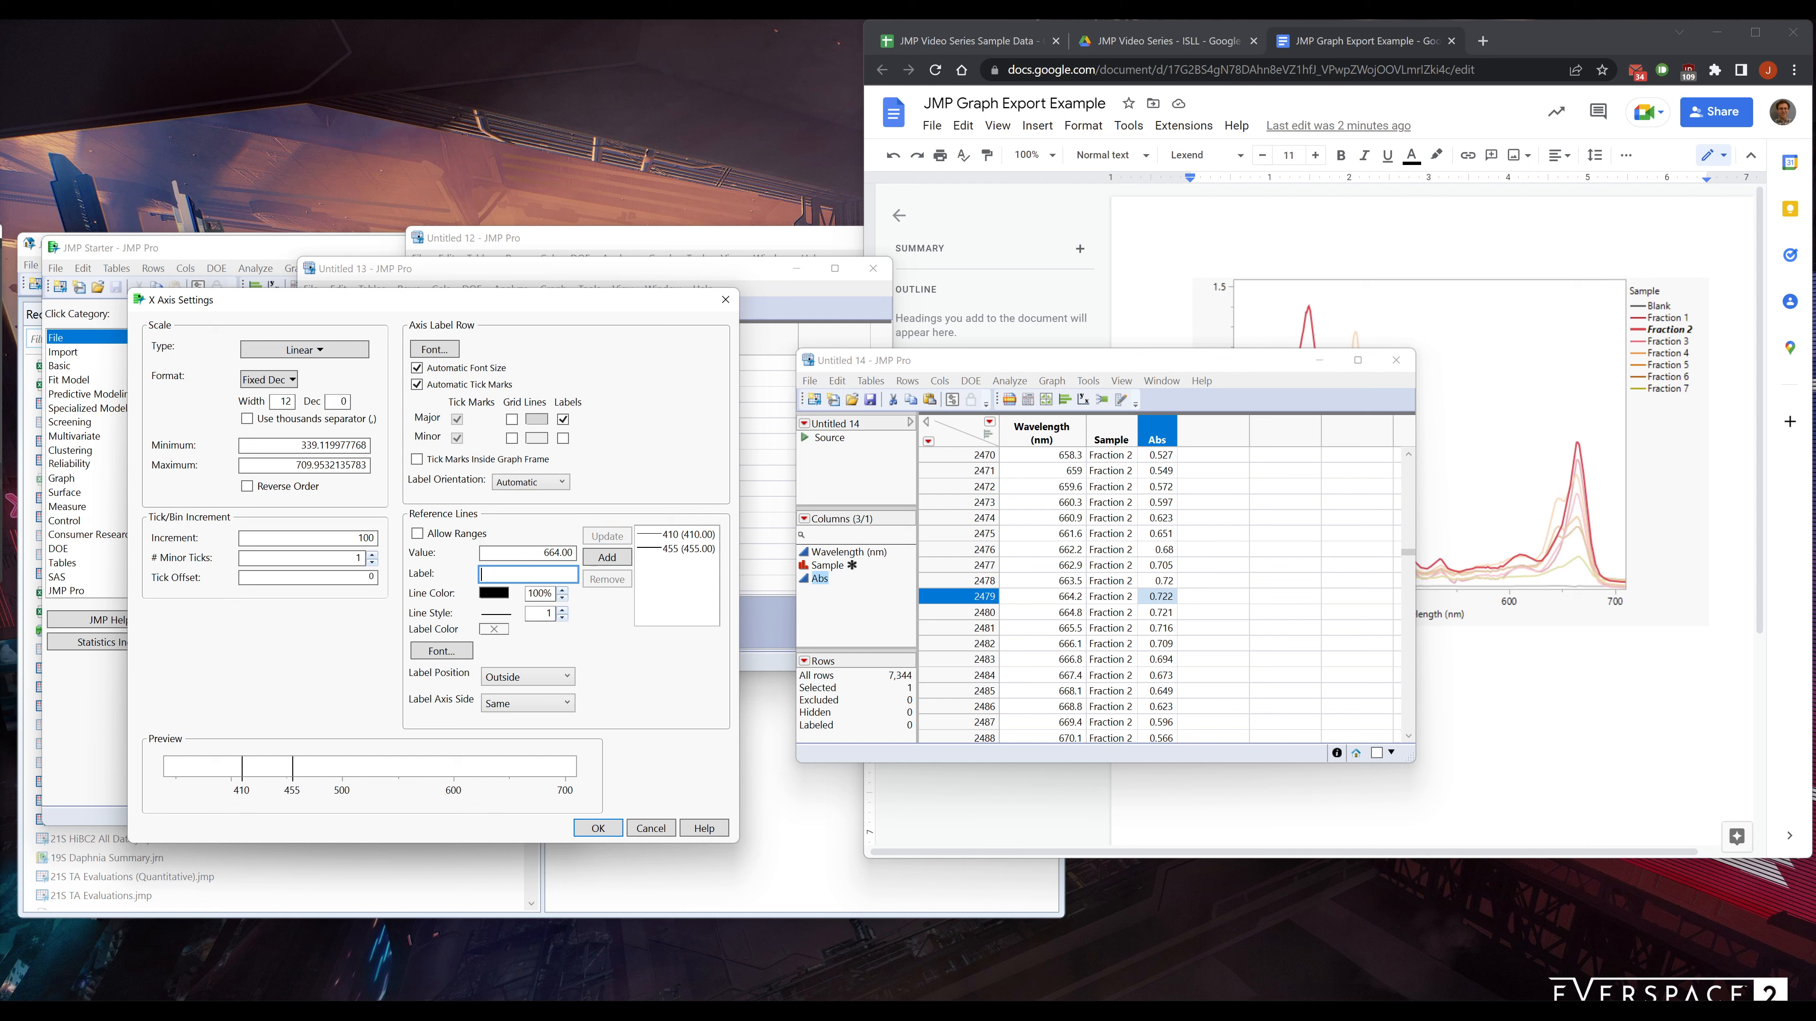
pyautogui.write('664')
pyautogui.click(607, 557)
pyautogui.click(598, 828)
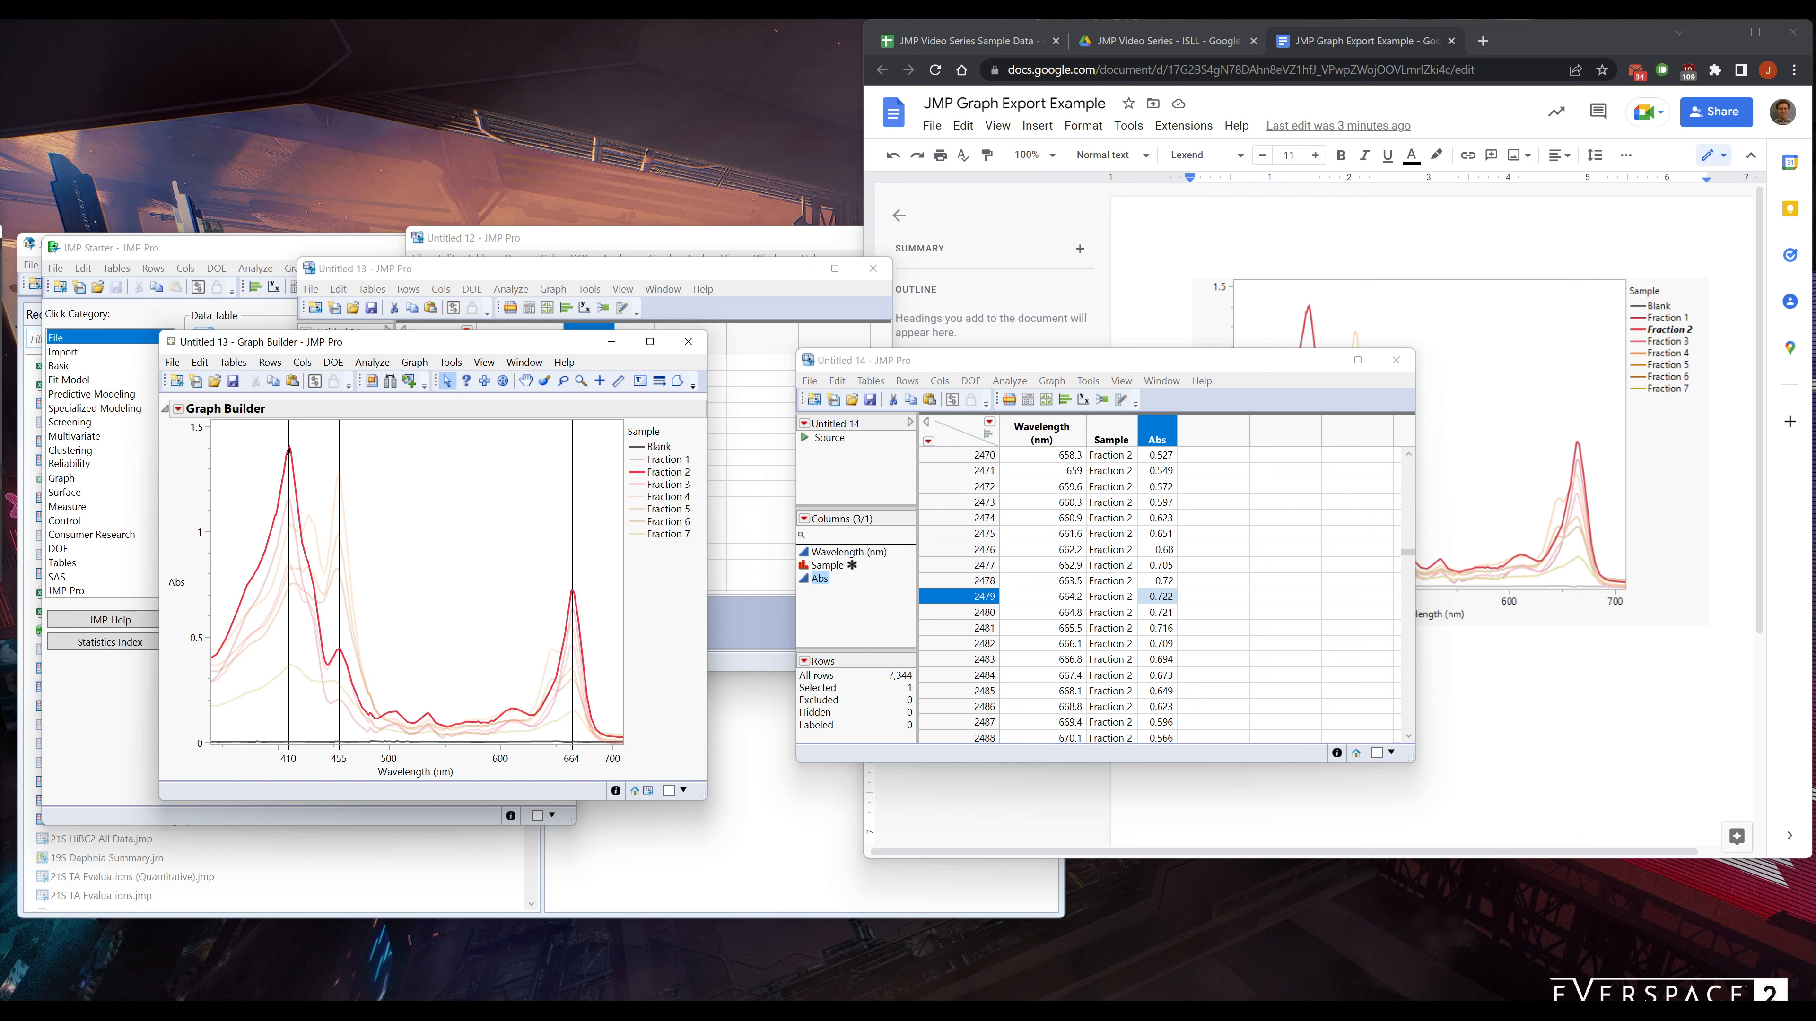
# Highlight the Fraction 4 curve in the graph and clear the selection
pyautogui.moveTo(287, 449)
pyautogui.click(331, 515)
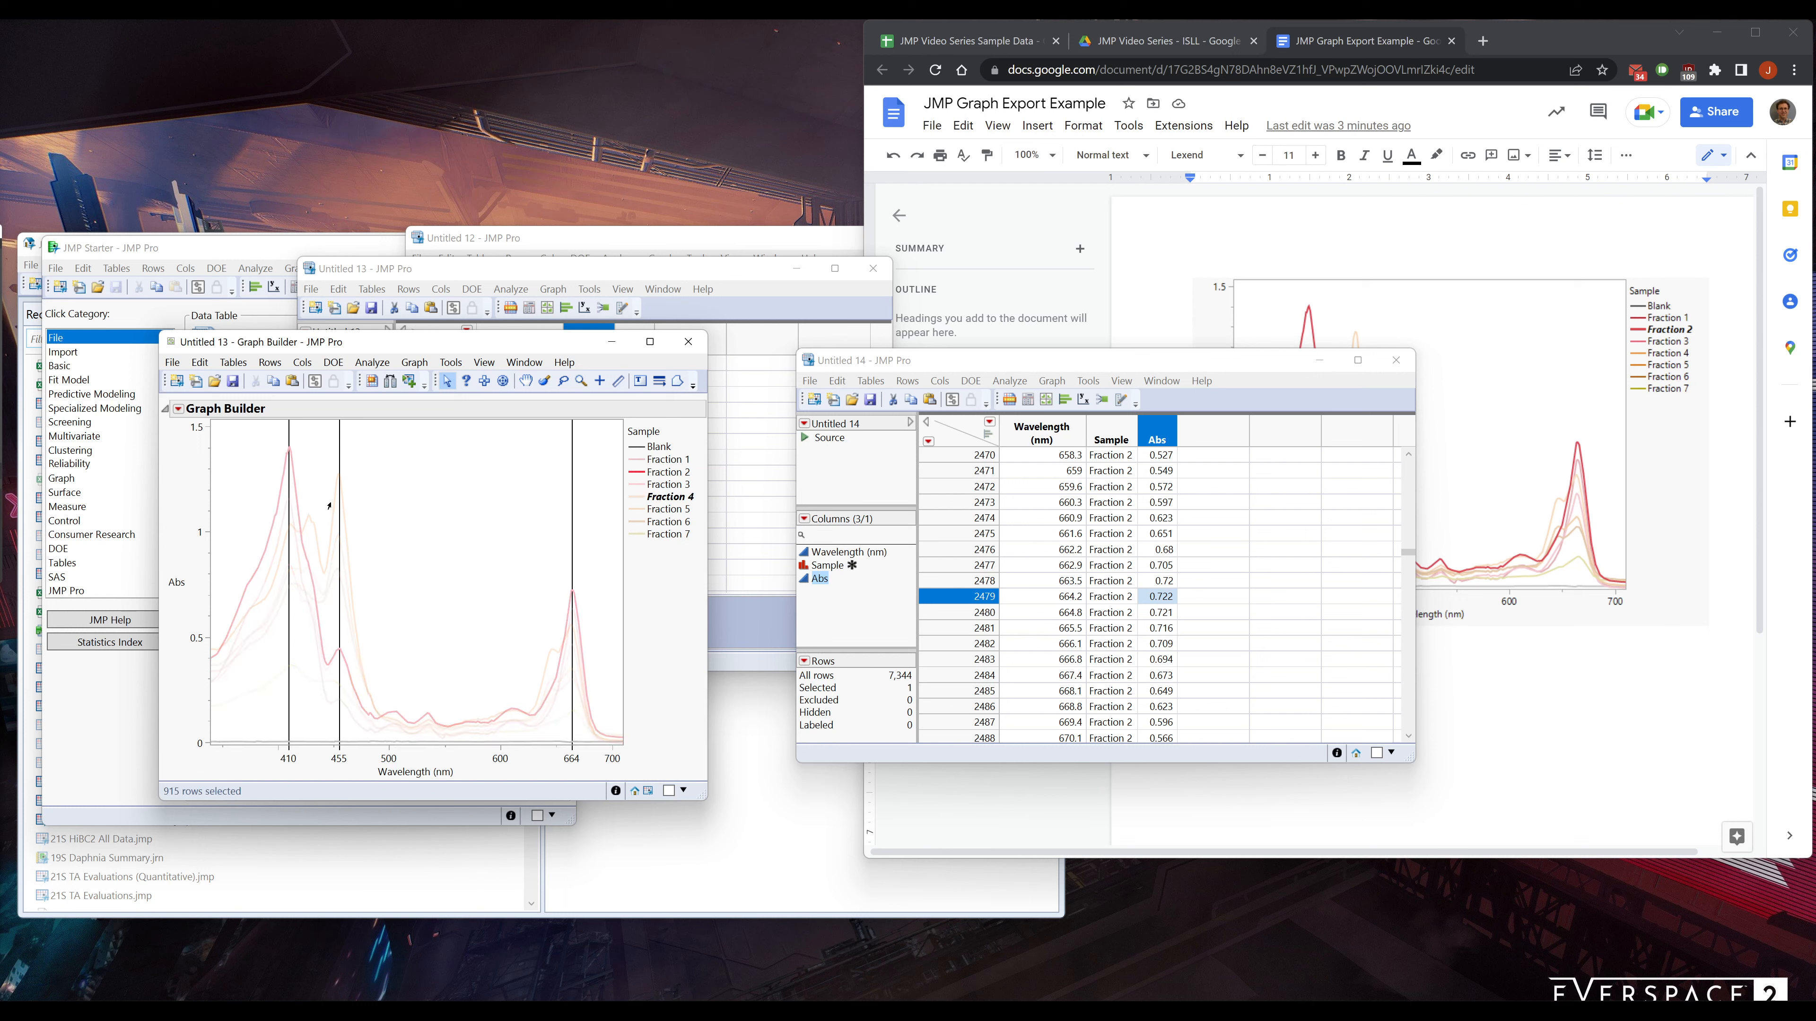
pyautogui.click(362, 487)
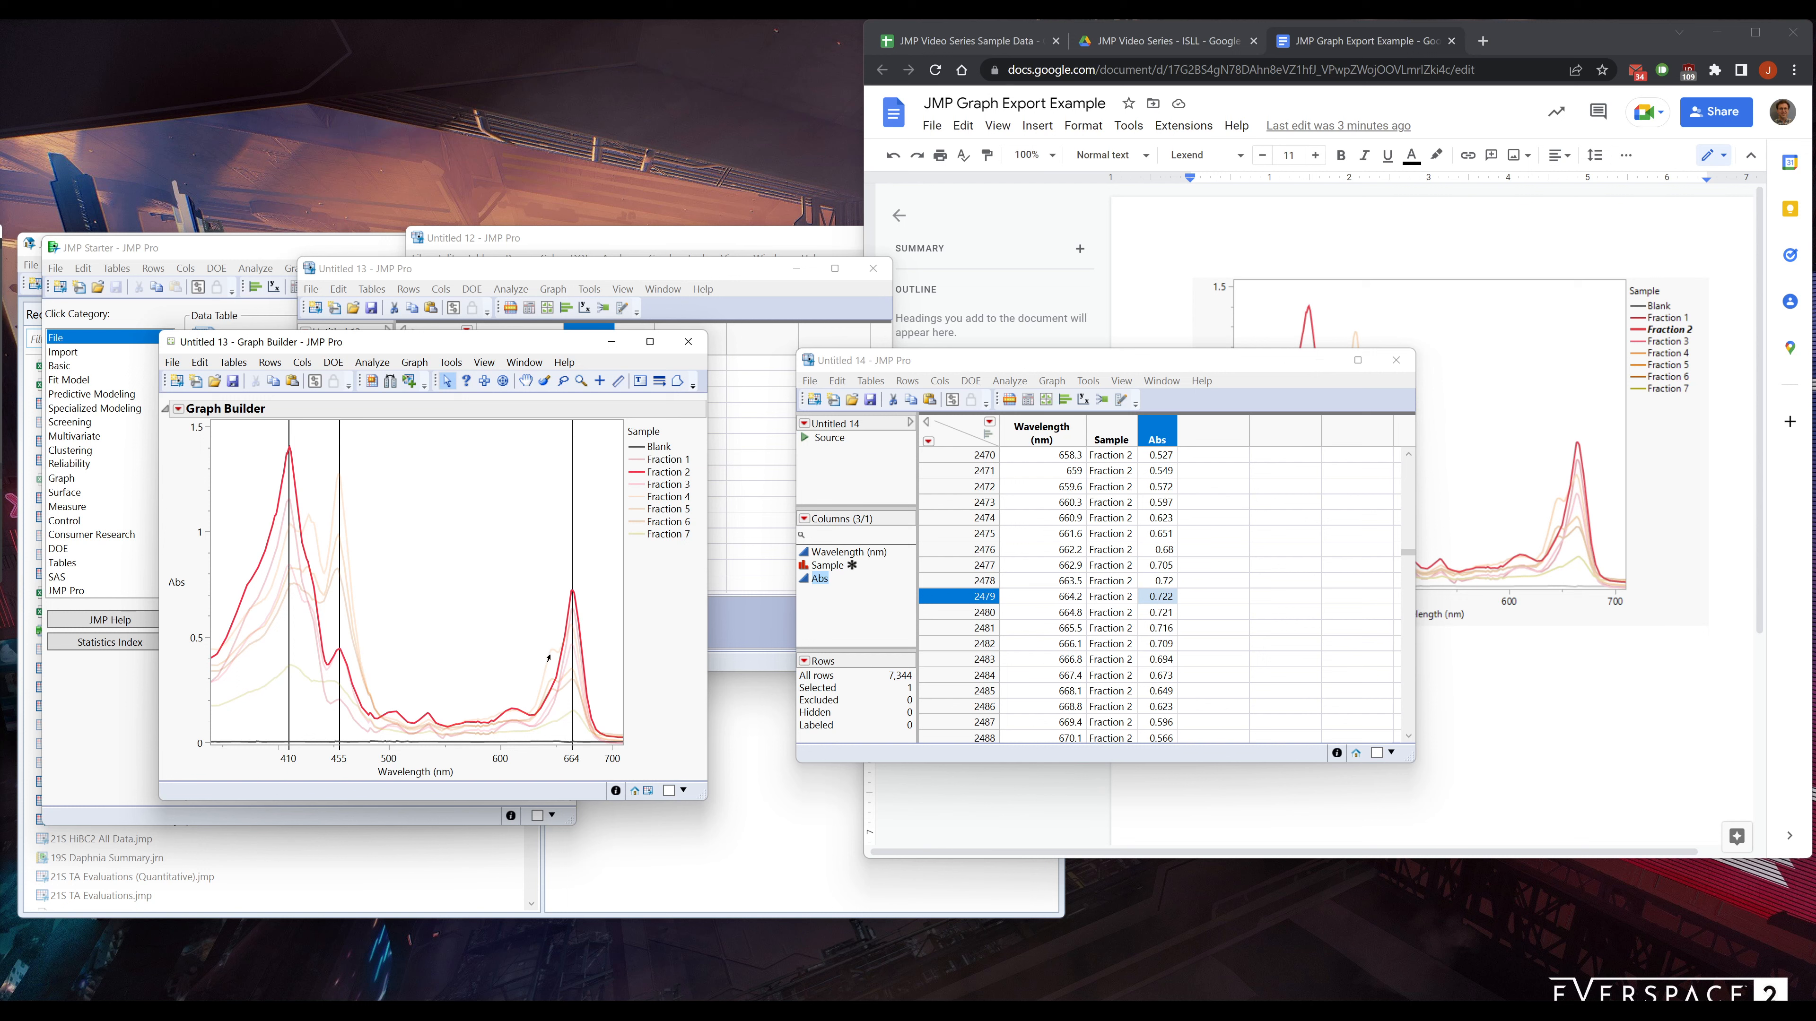
# Highlight the Fraction 4 curve and select its absorbance at 647.9 nm, near its long-wavelength shoulder peak, in the sorted table
pyautogui.moveTo(551, 655)
pyautogui.click(549, 660)
pyautogui.moveTo(1407, 551); pyautogui.dragTo(1417, 618)
pyautogui.scroll(-2, 1155, 603)
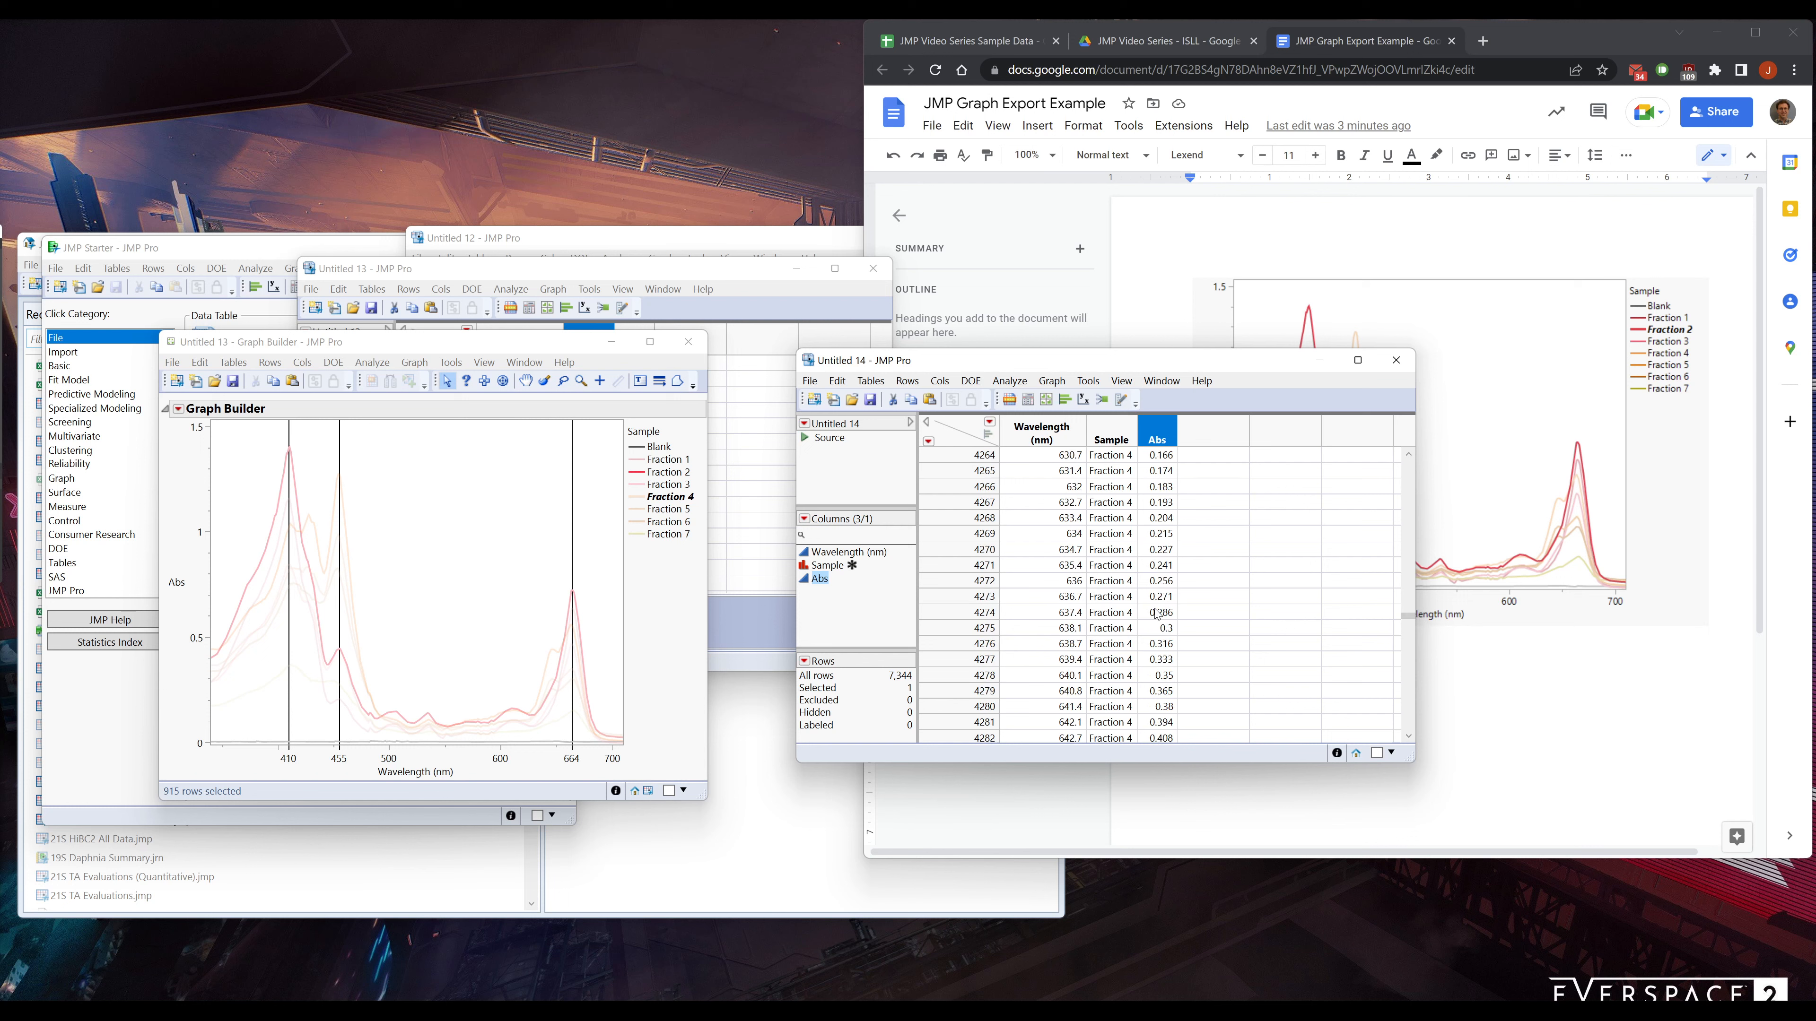
pyautogui.scroll(-2, 1158, 617)
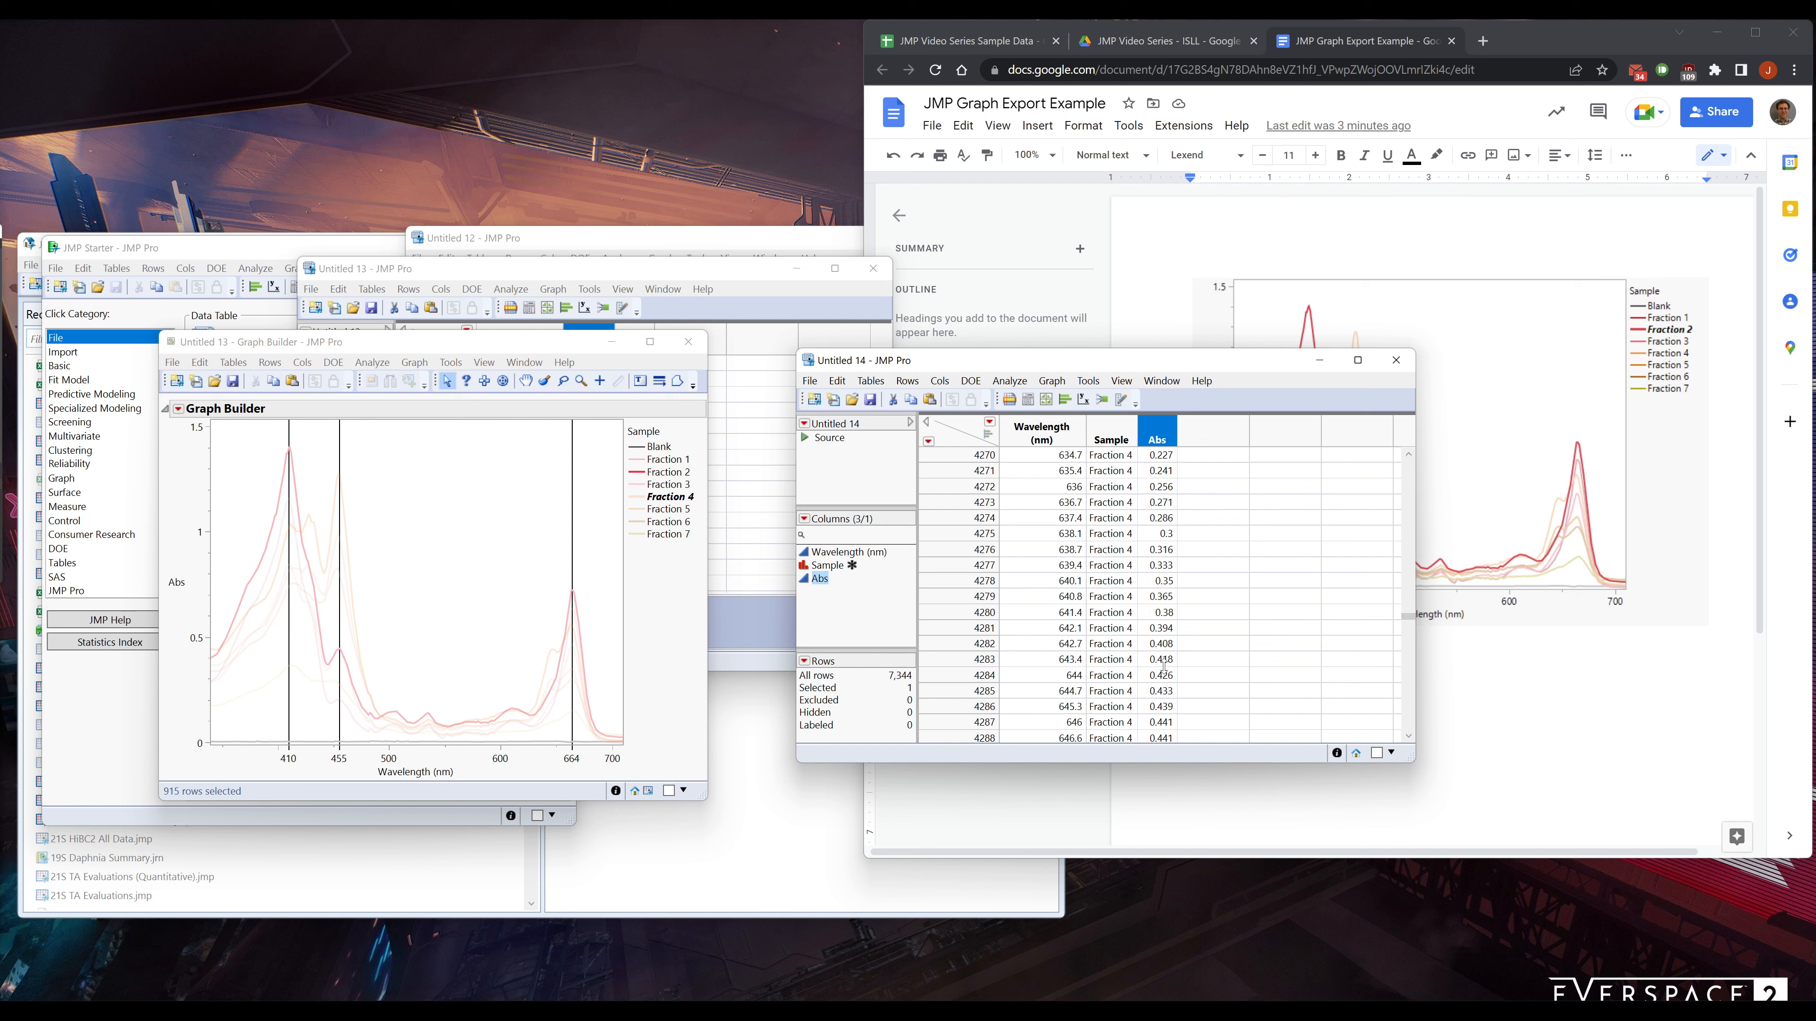
pyautogui.scroll(-3, 1176, 694)
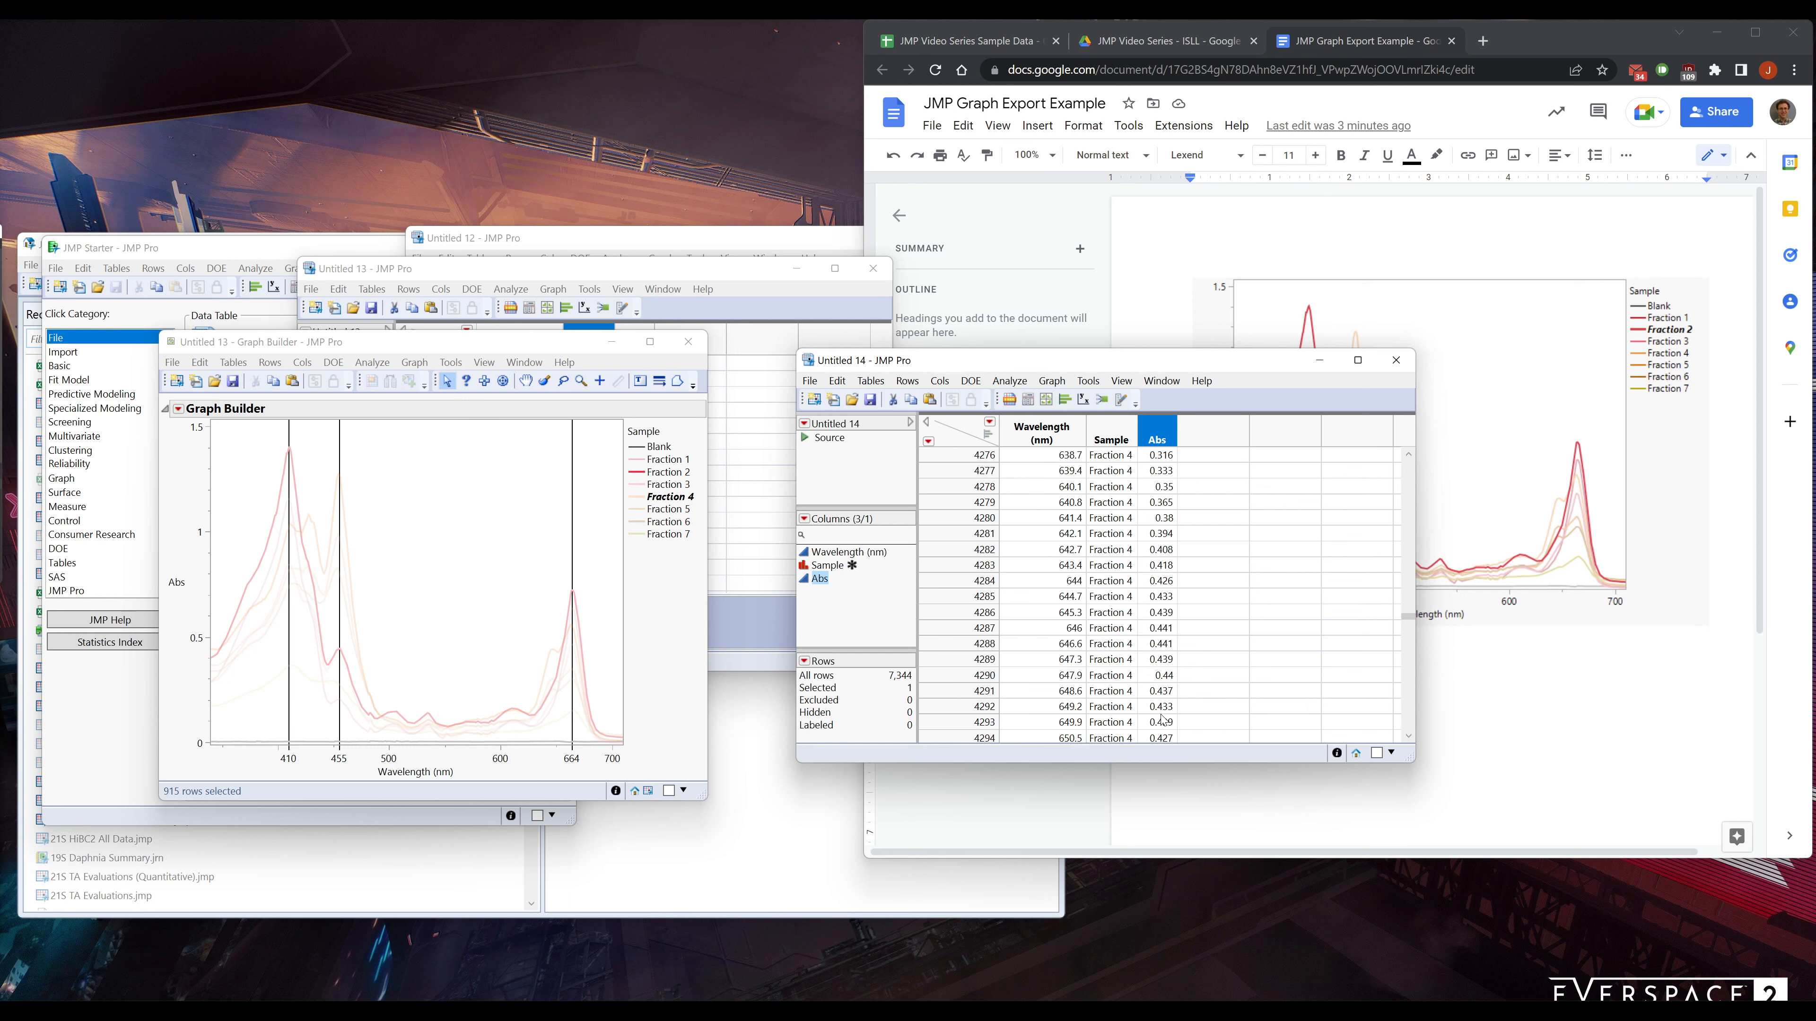
pyautogui.click(1159, 629)
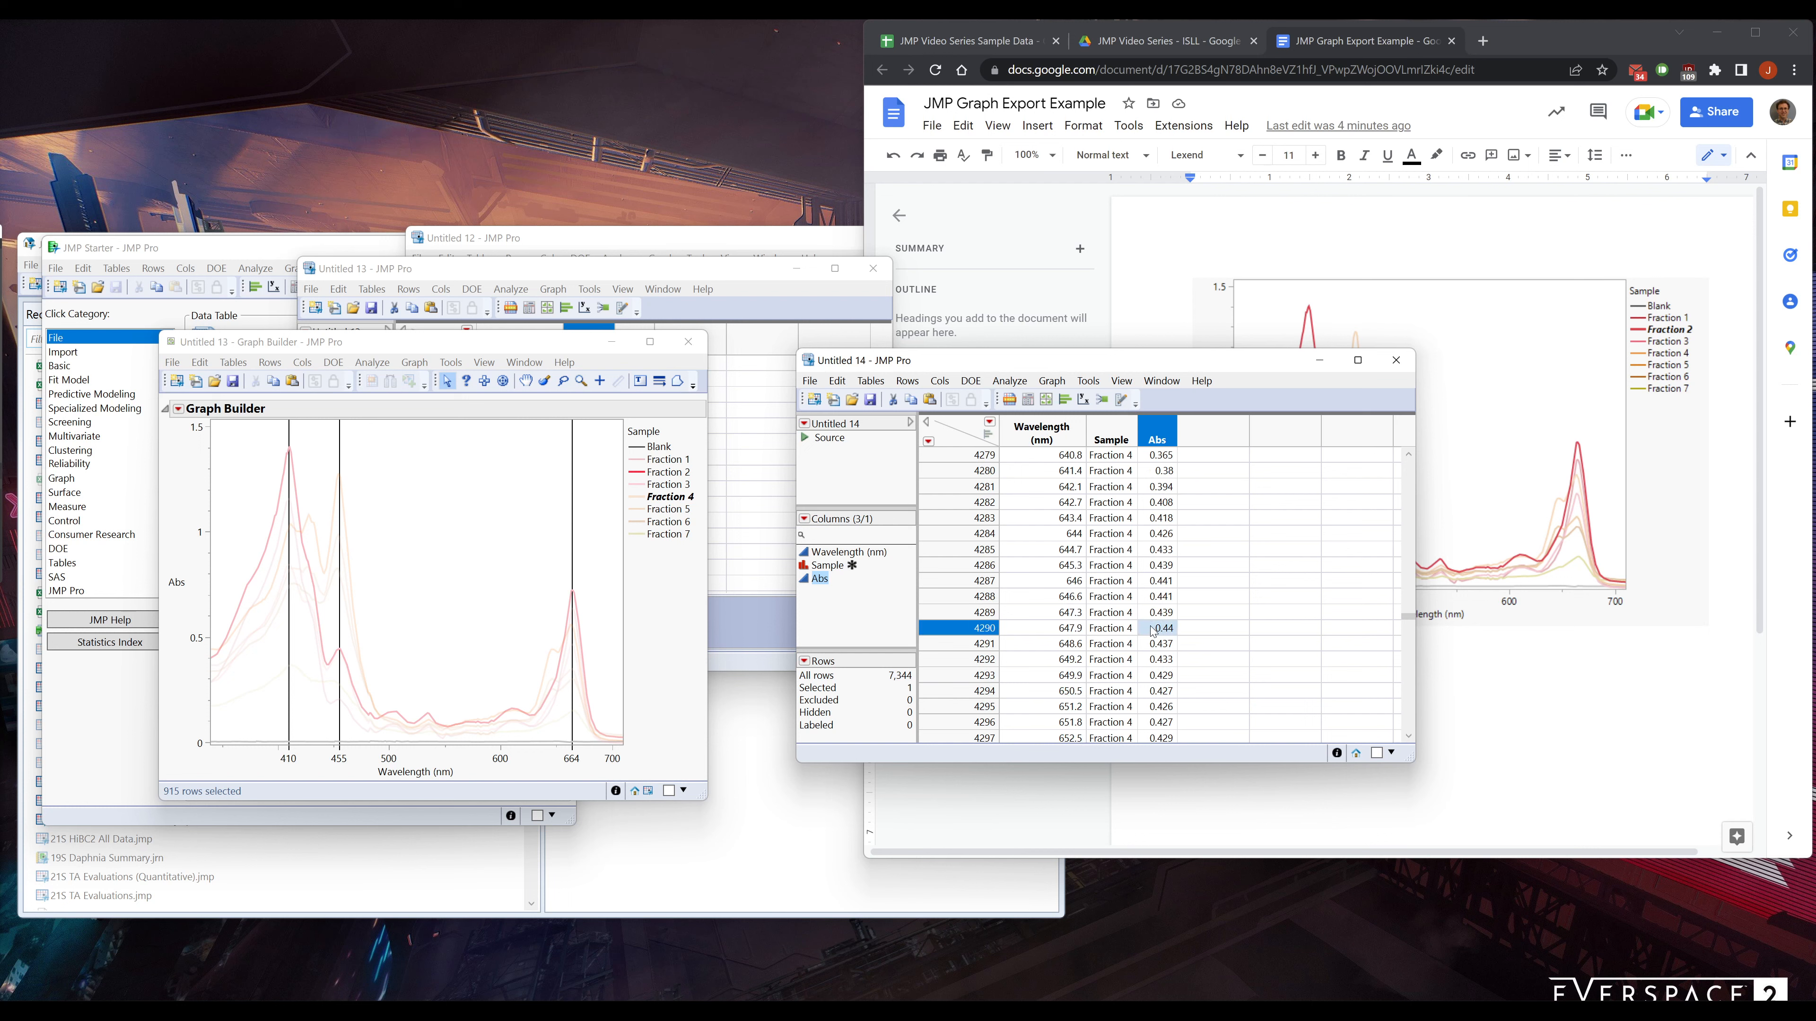
# Add a wavelength axis reference line at 648 with the label 648
pyautogui.doubleClick(530, 758)
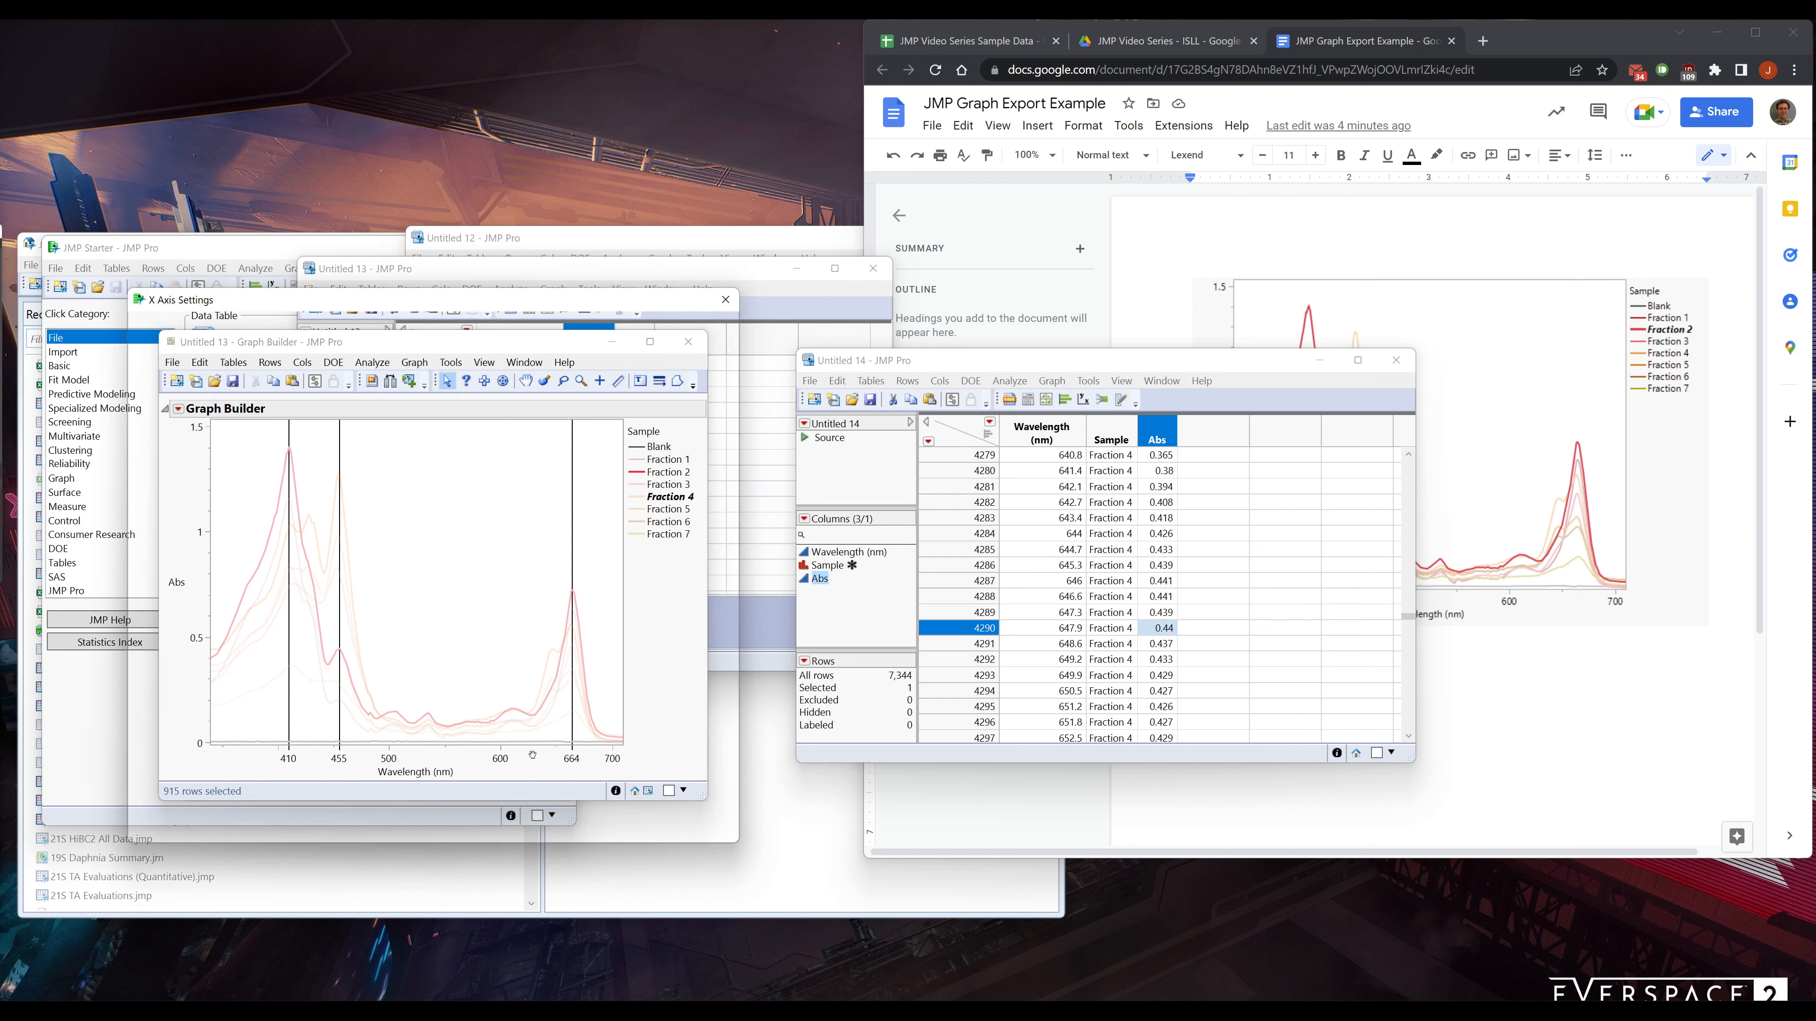
pyautogui.click(529, 557)
pyautogui.write('648')
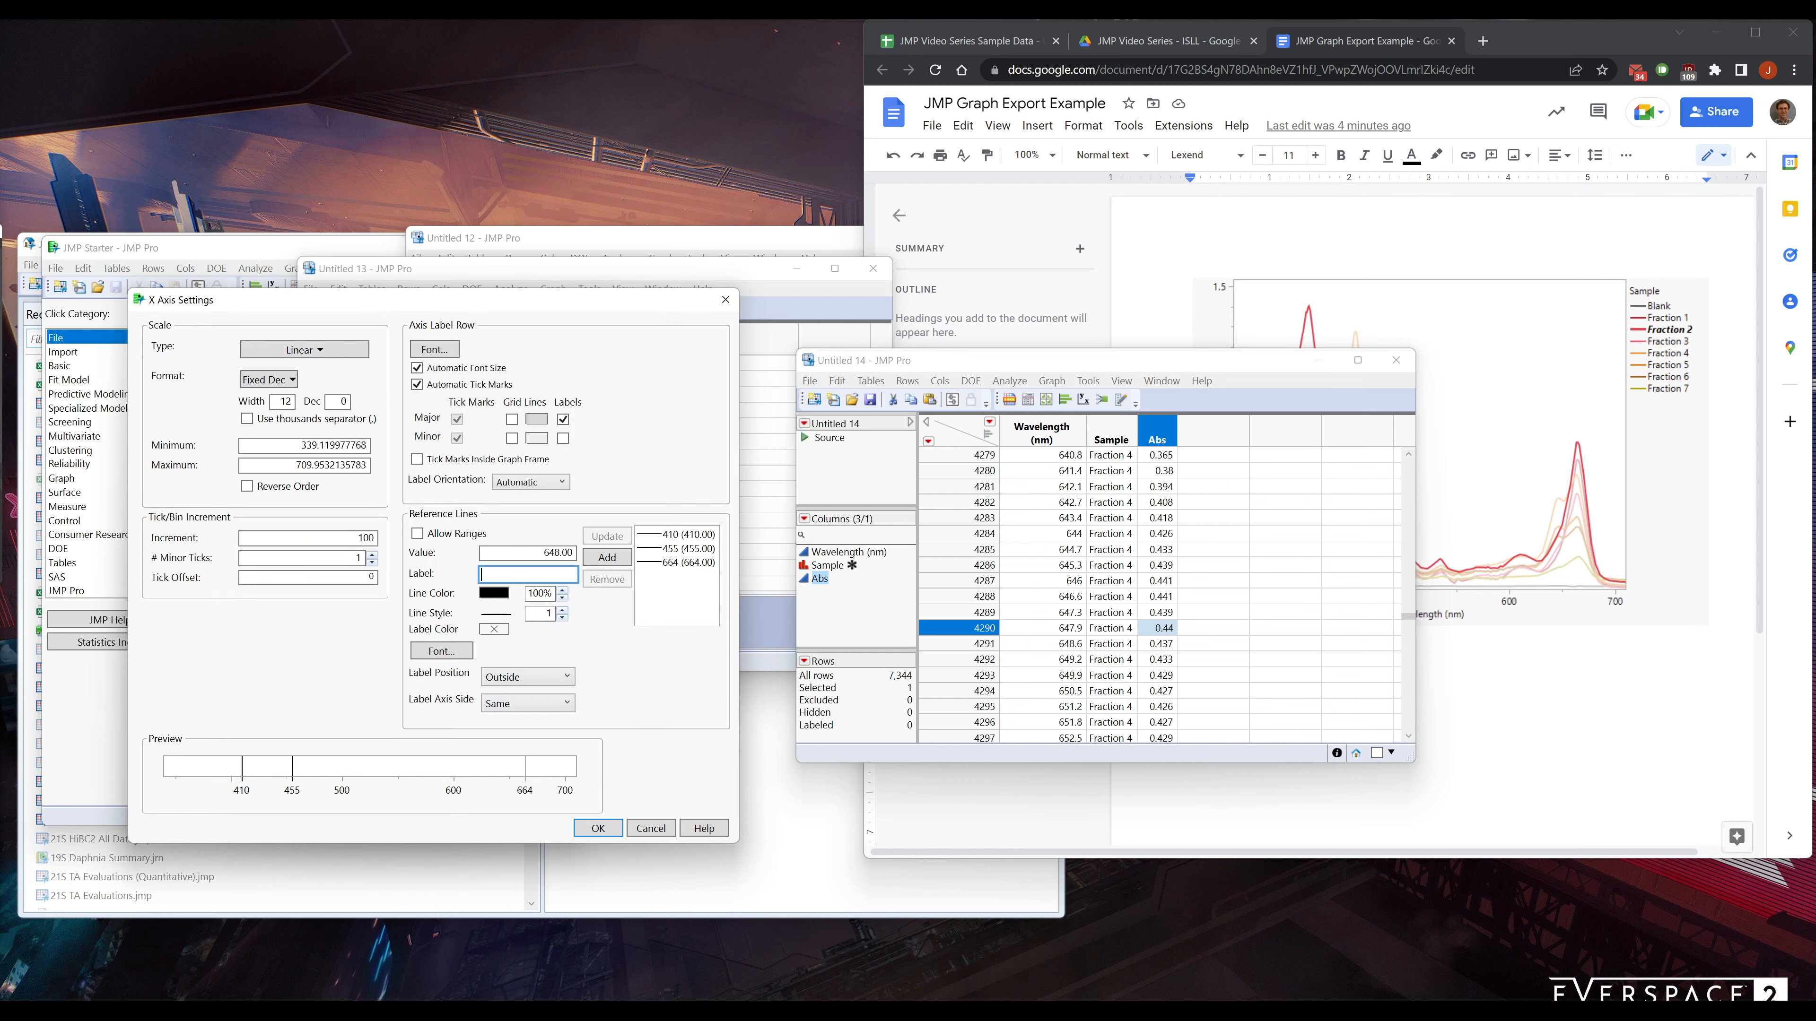
pyautogui.click(607, 557)
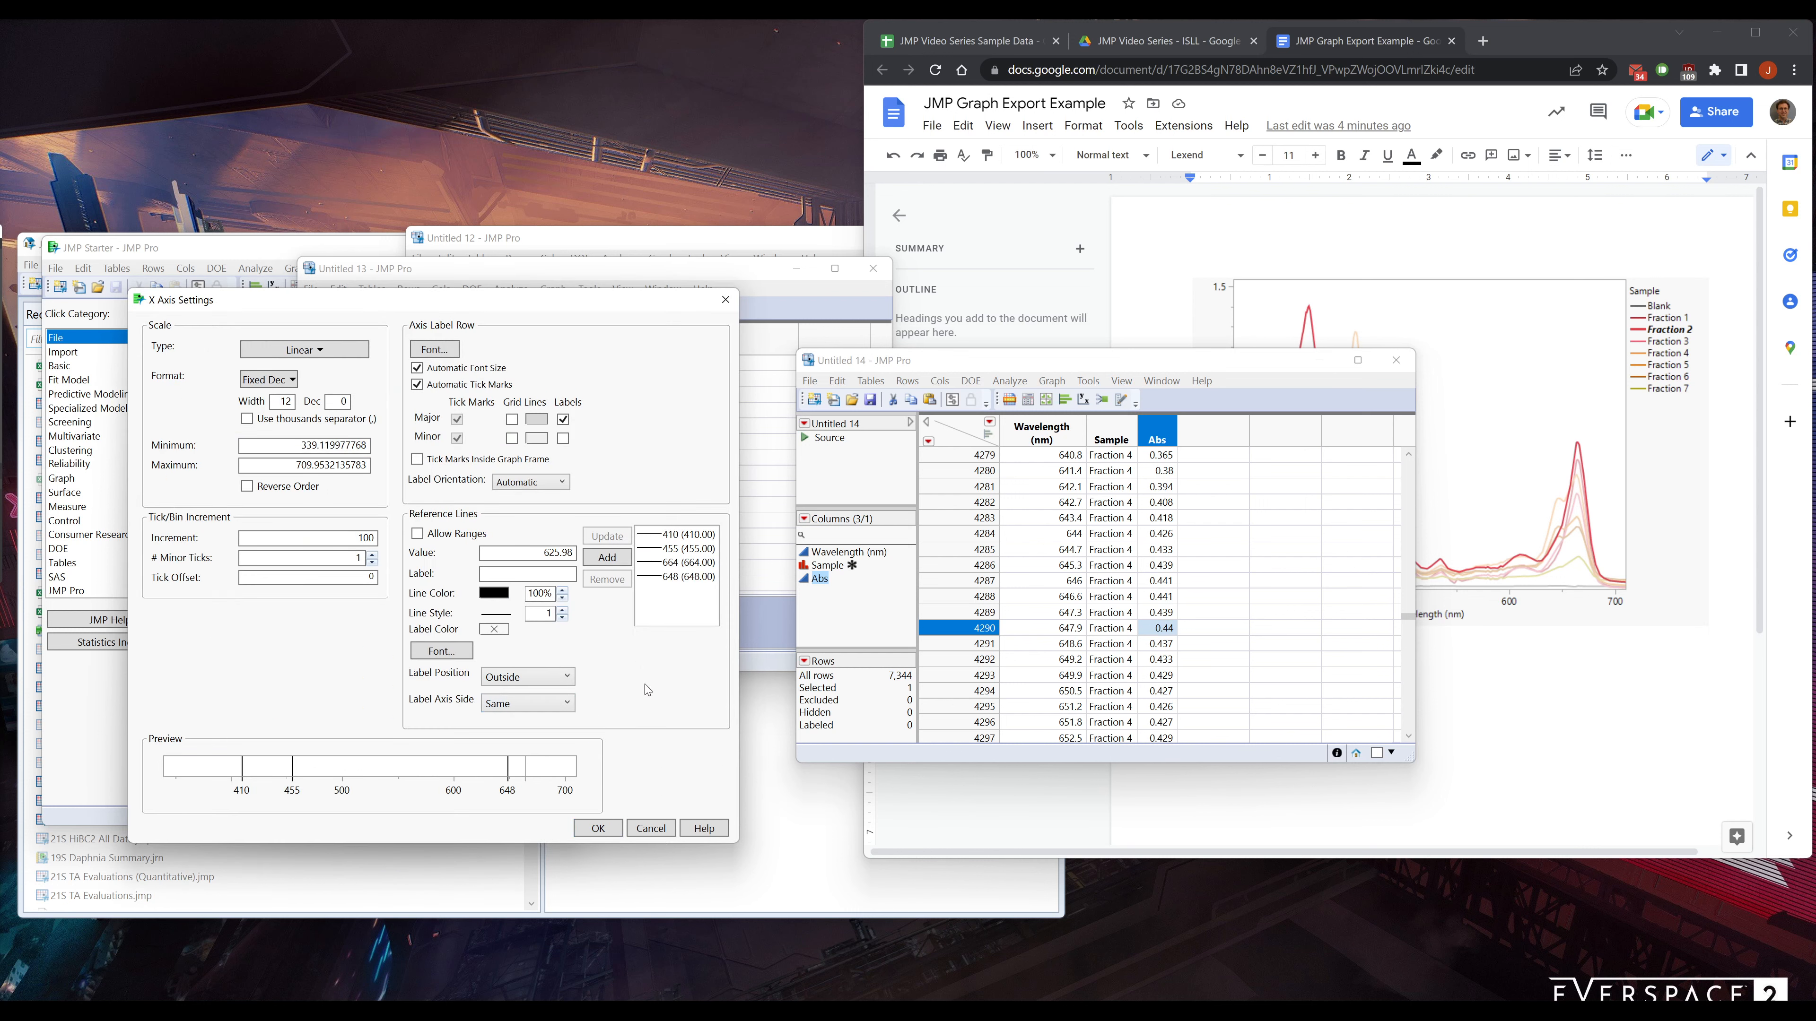
pyautogui.click(599, 828)
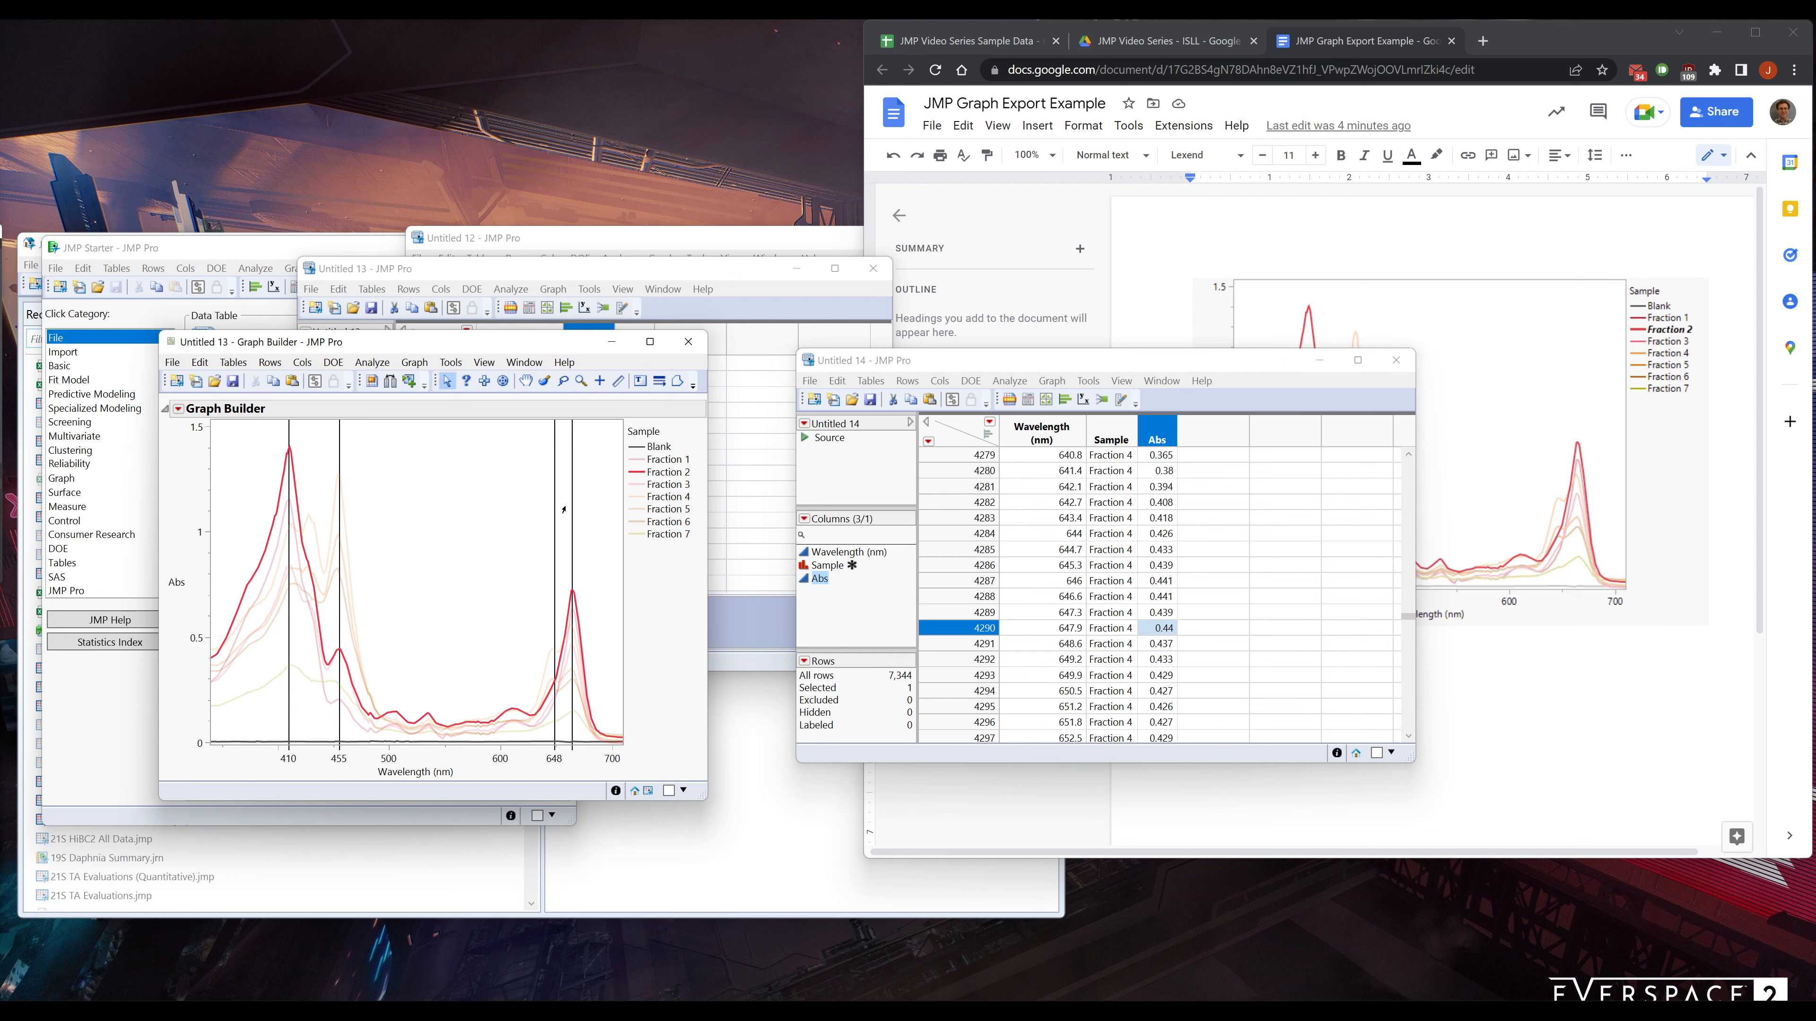
# Set the transparency of the Fraction 4 curve to 1
pyautogui.click(331, 506)
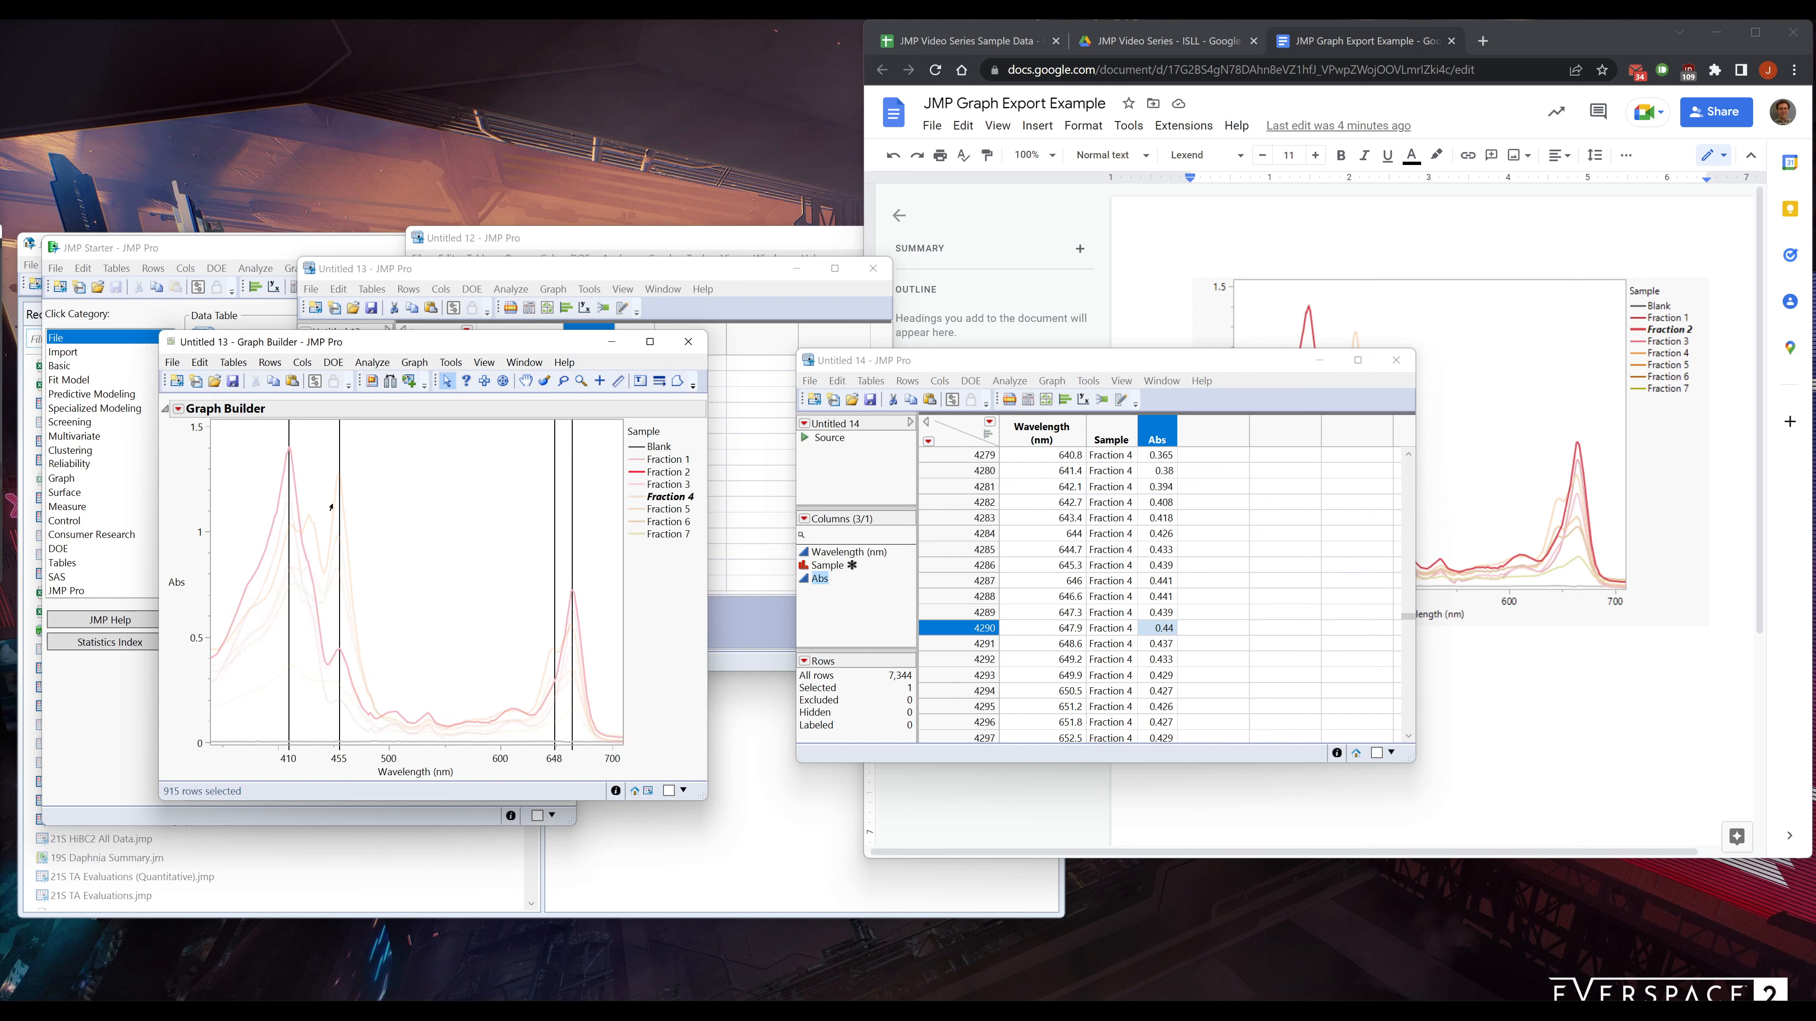
pyautogui.rightClick(639, 499)
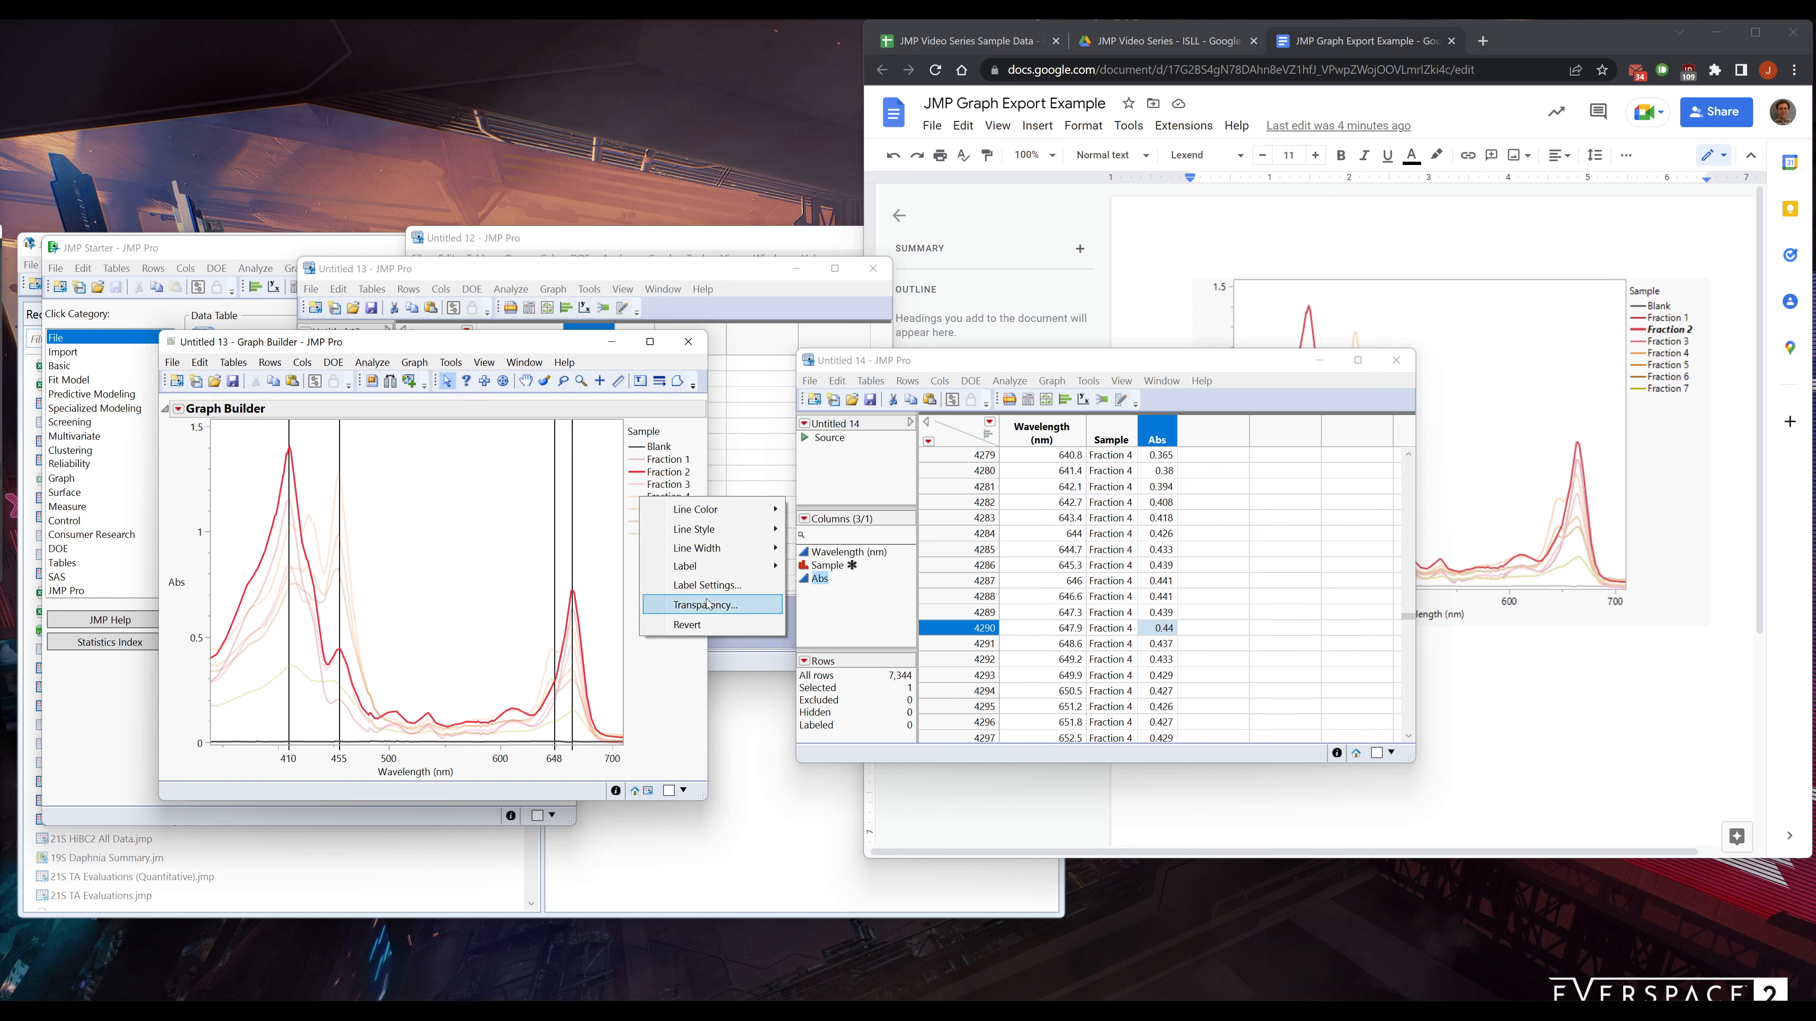
pyautogui.click(707, 604)
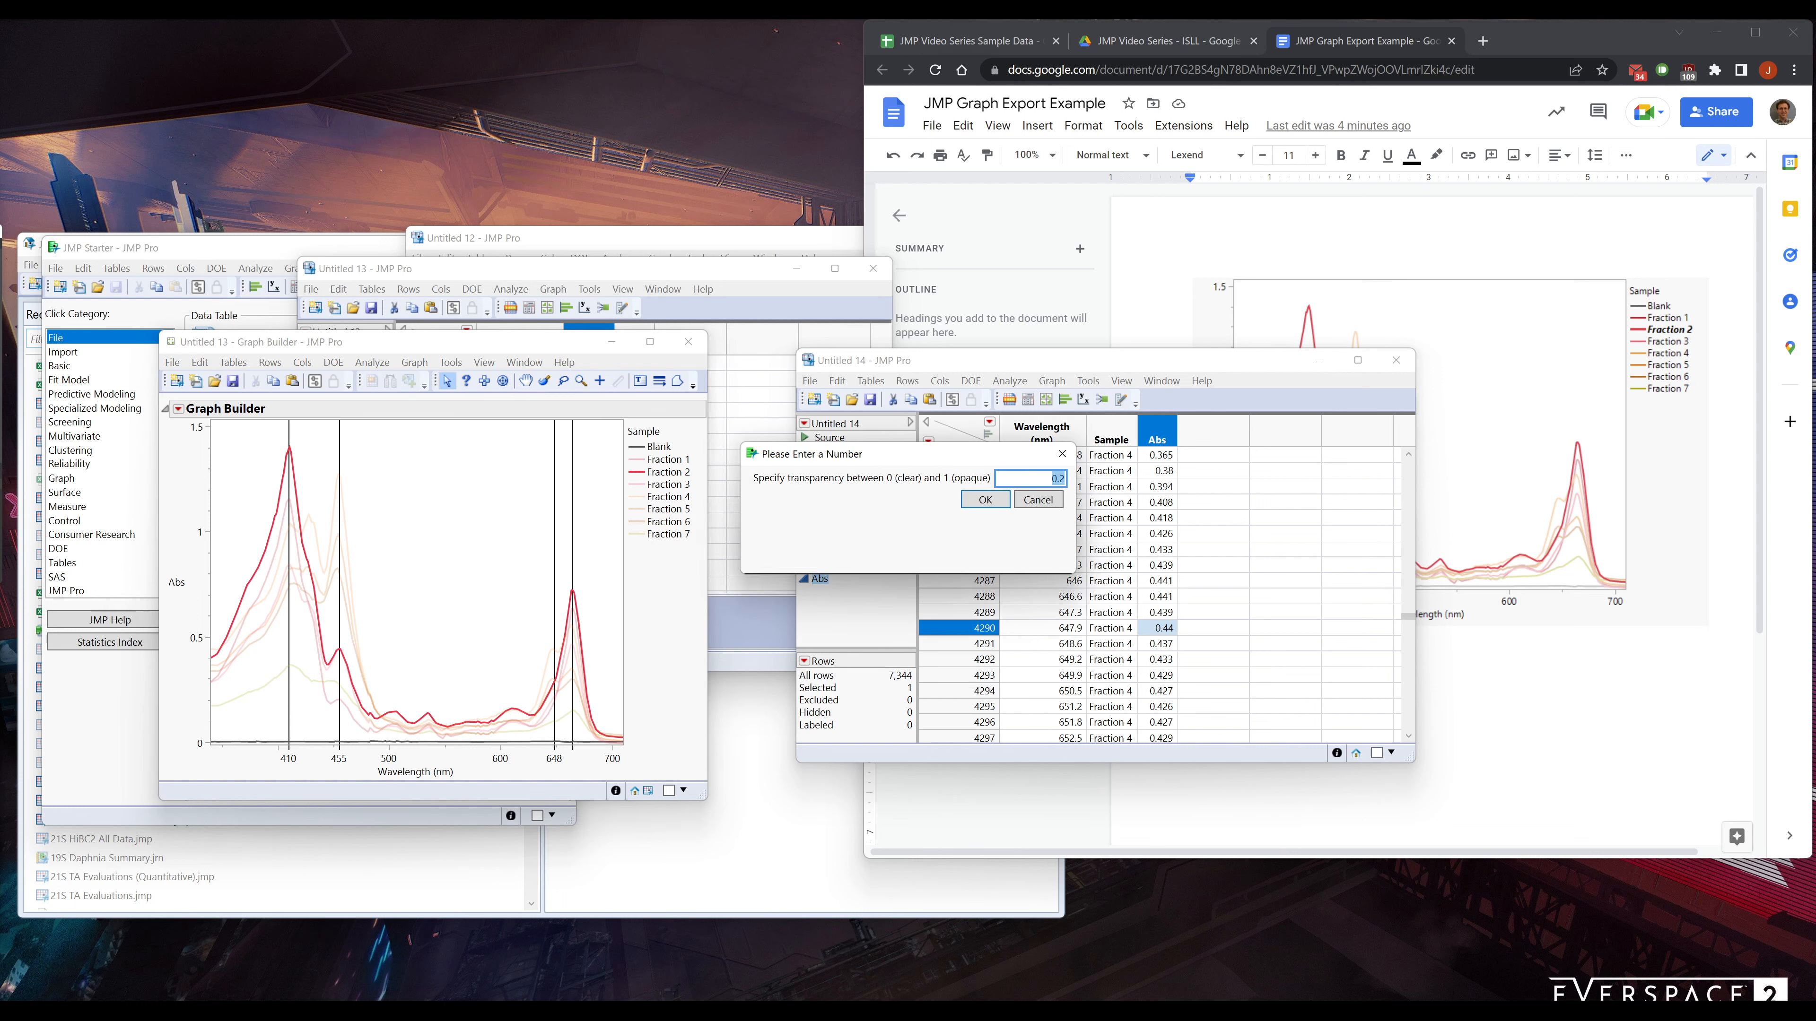
pyautogui.write('1')
pyautogui.click(994, 508)
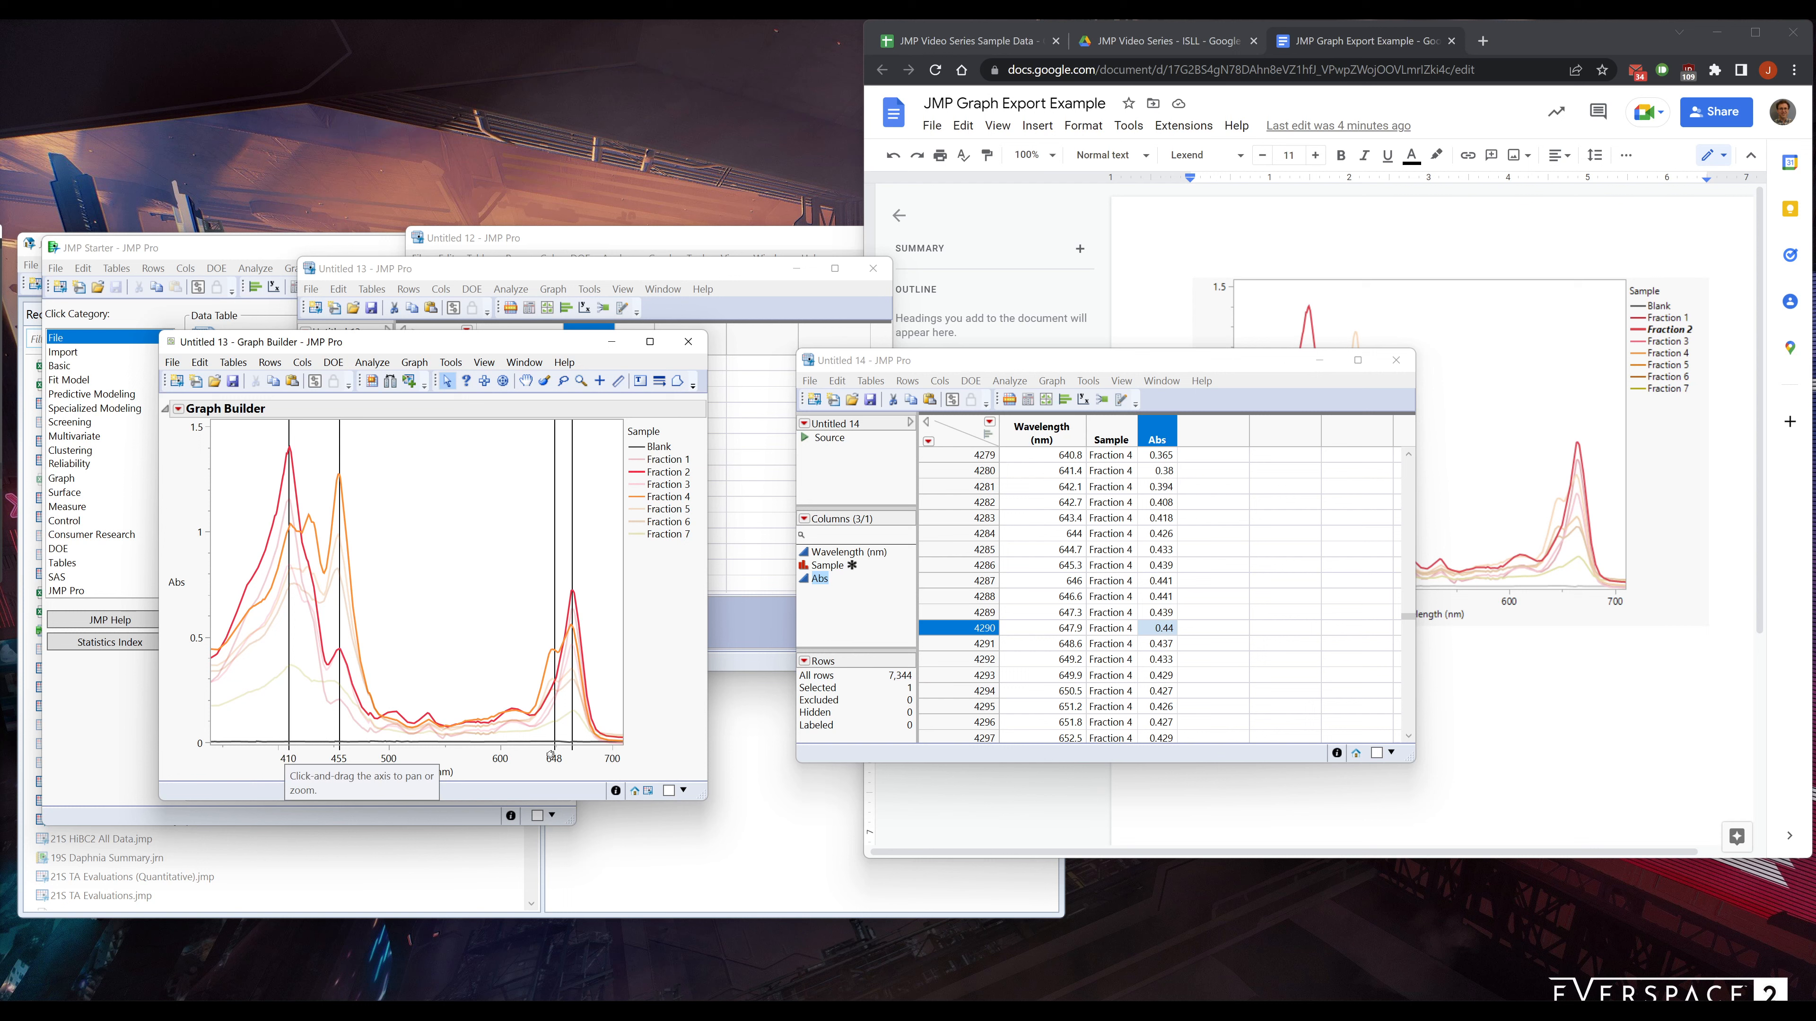
# Set the wavelength axis label orientation to Angled so the 648 and 664 reference labels both fit
pyautogui.doubleClick(571, 756)
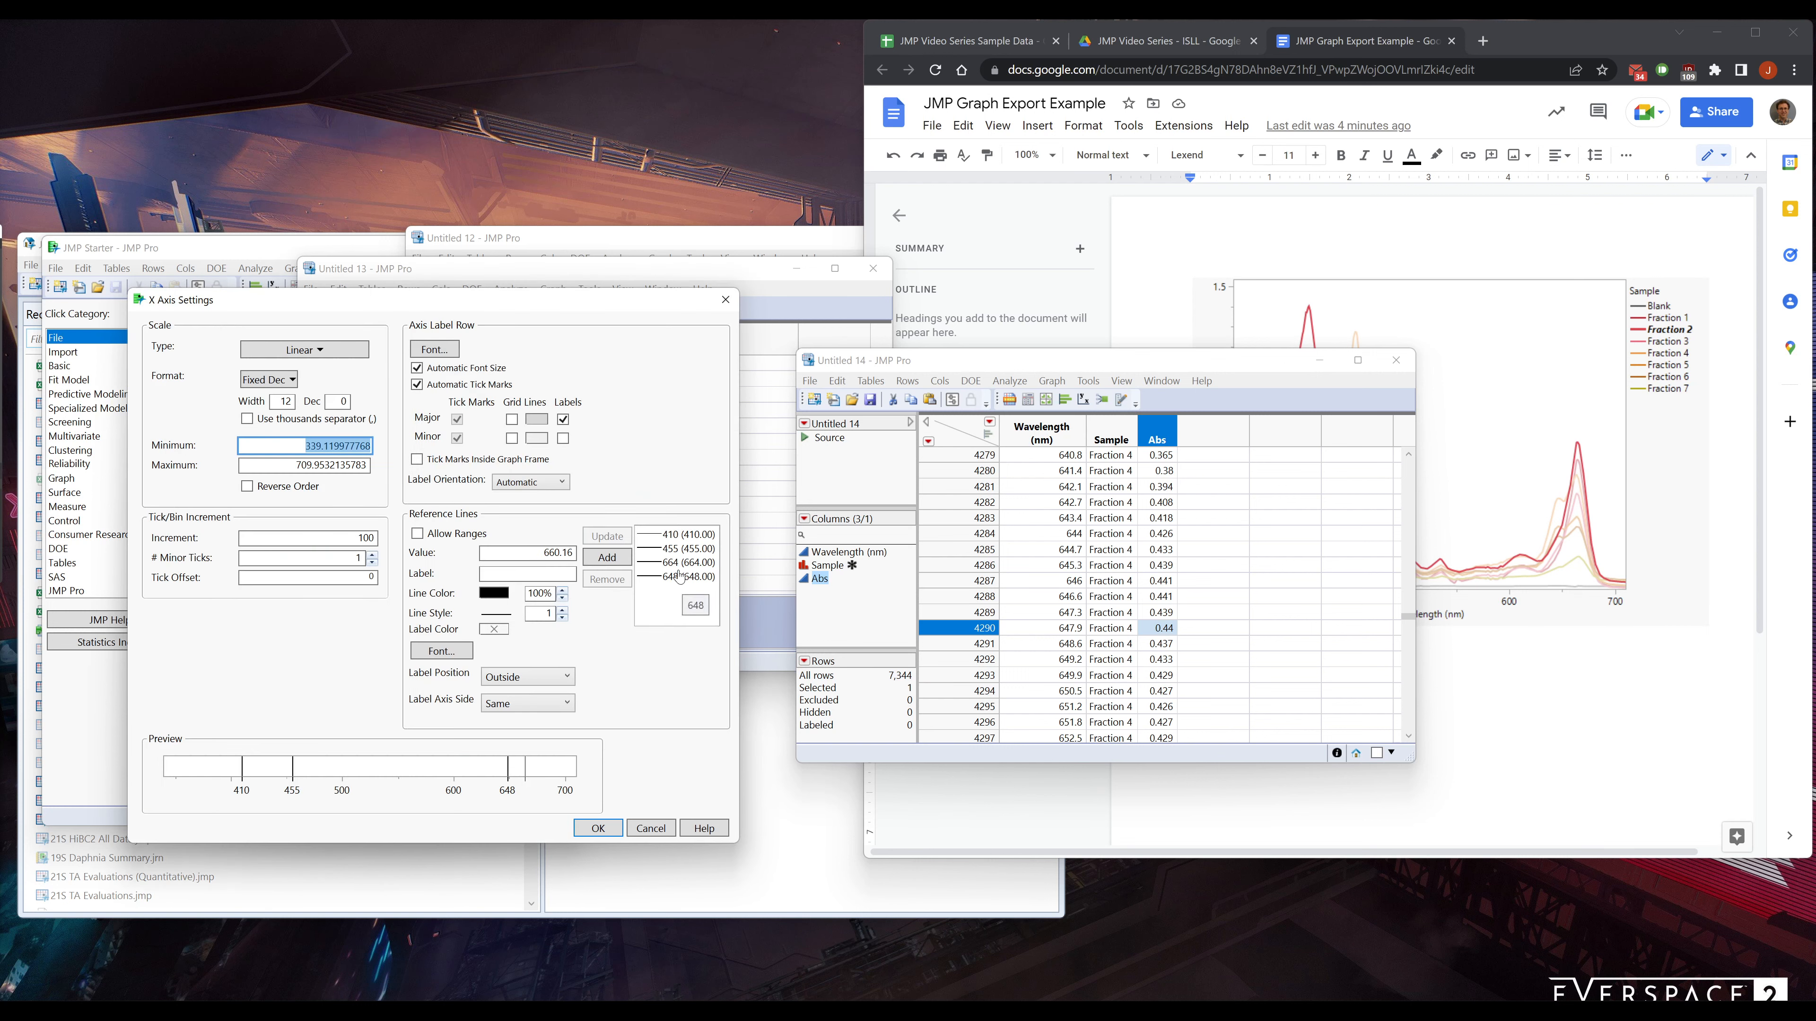
pyautogui.click(530, 482)
pyautogui.click(532, 530)
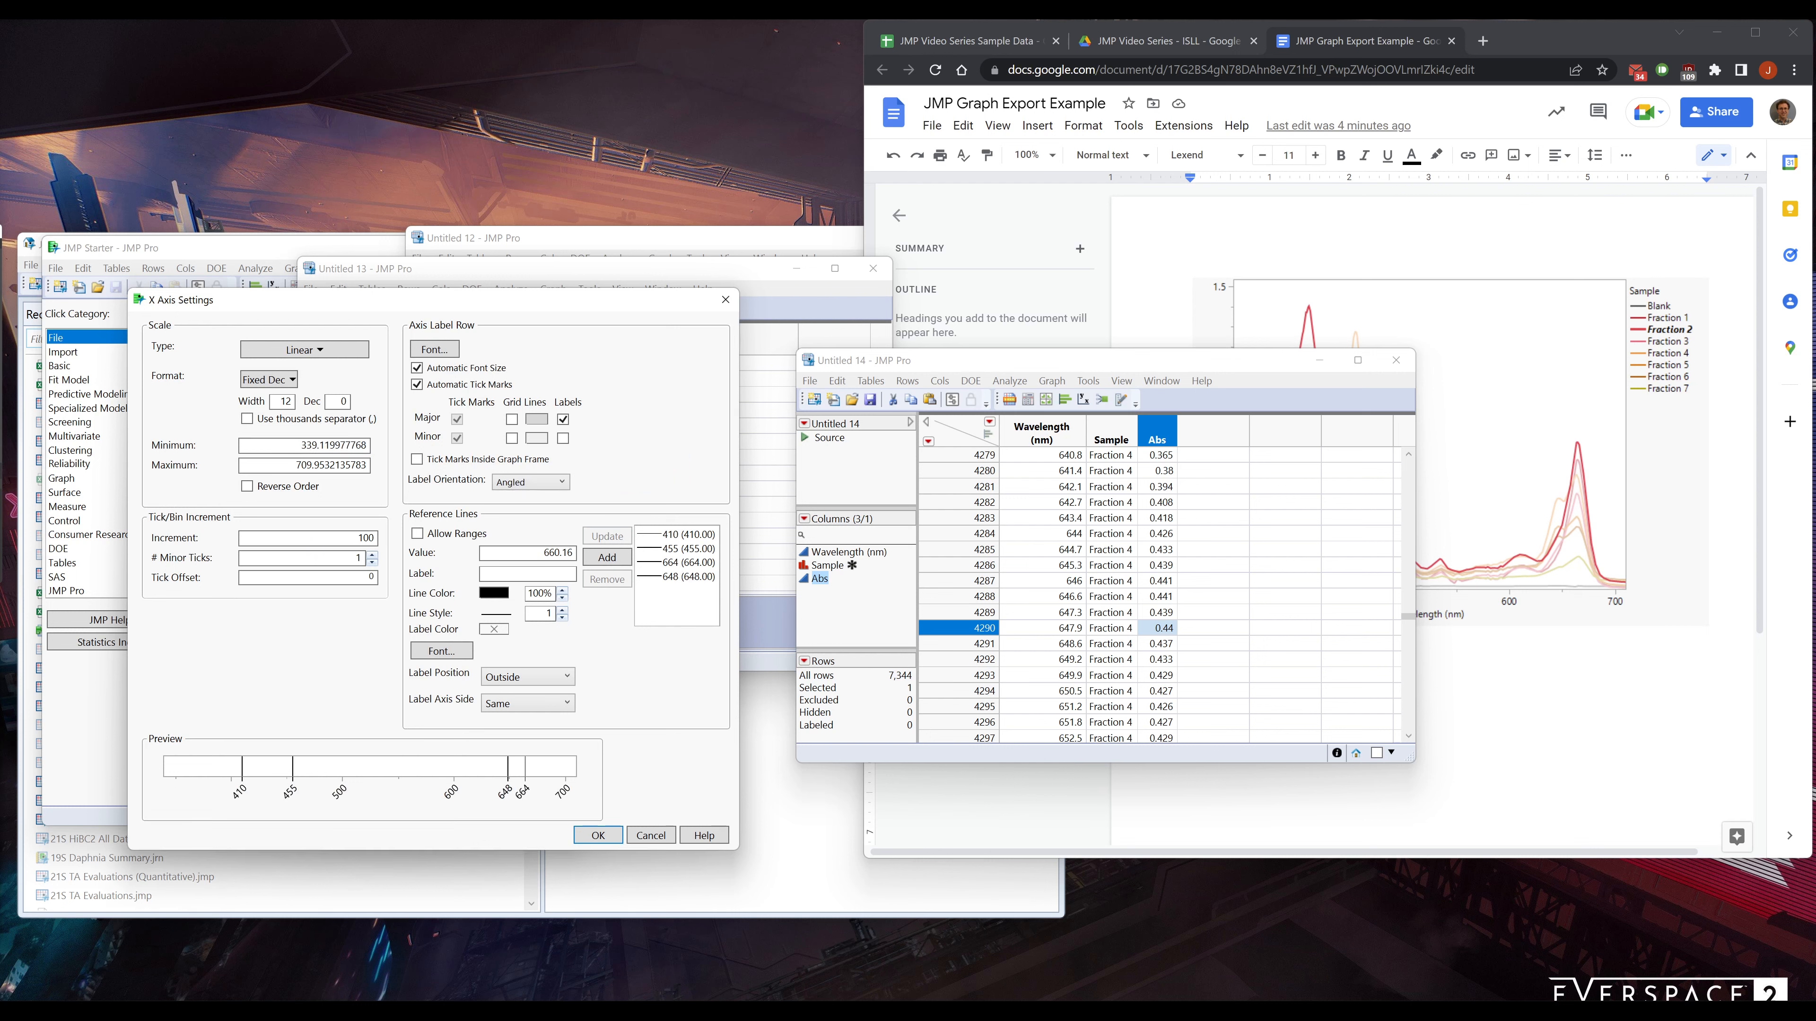
pyautogui.click(596, 828)
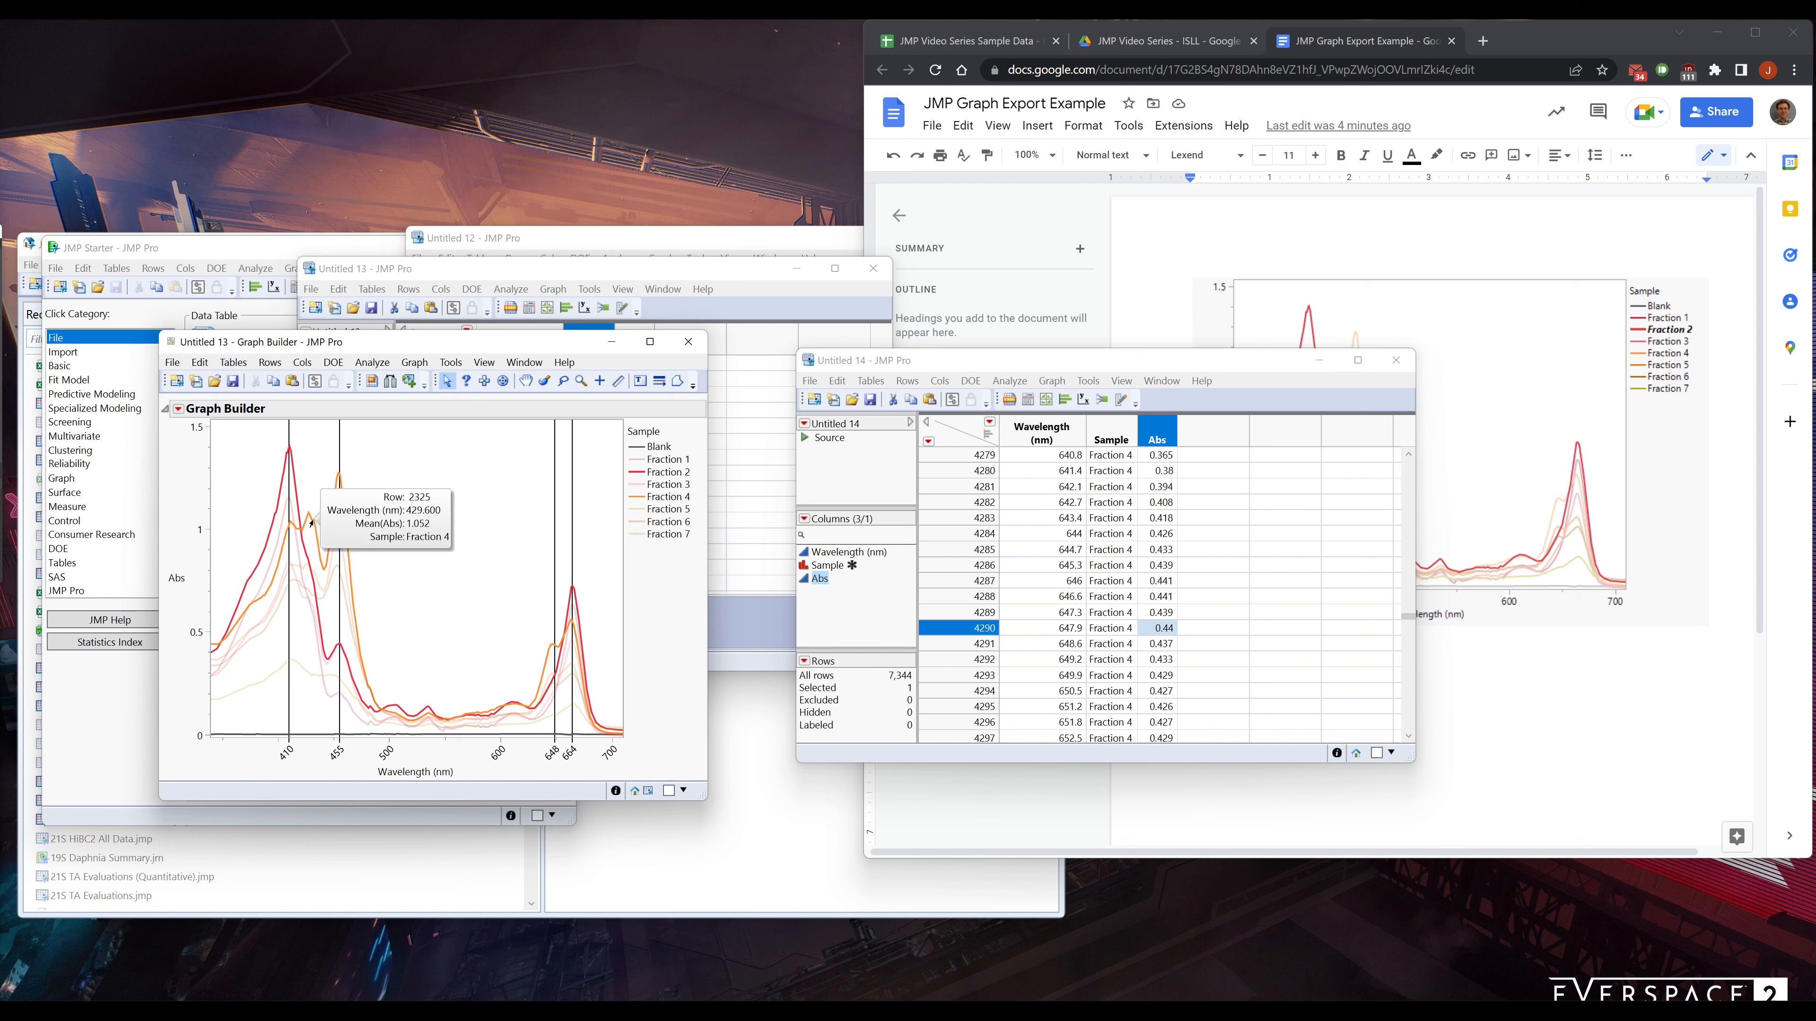
# Make all the curves from Fraction 1 through Fraction 7 fully opaque
pyautogui.moveTo(307, 515)
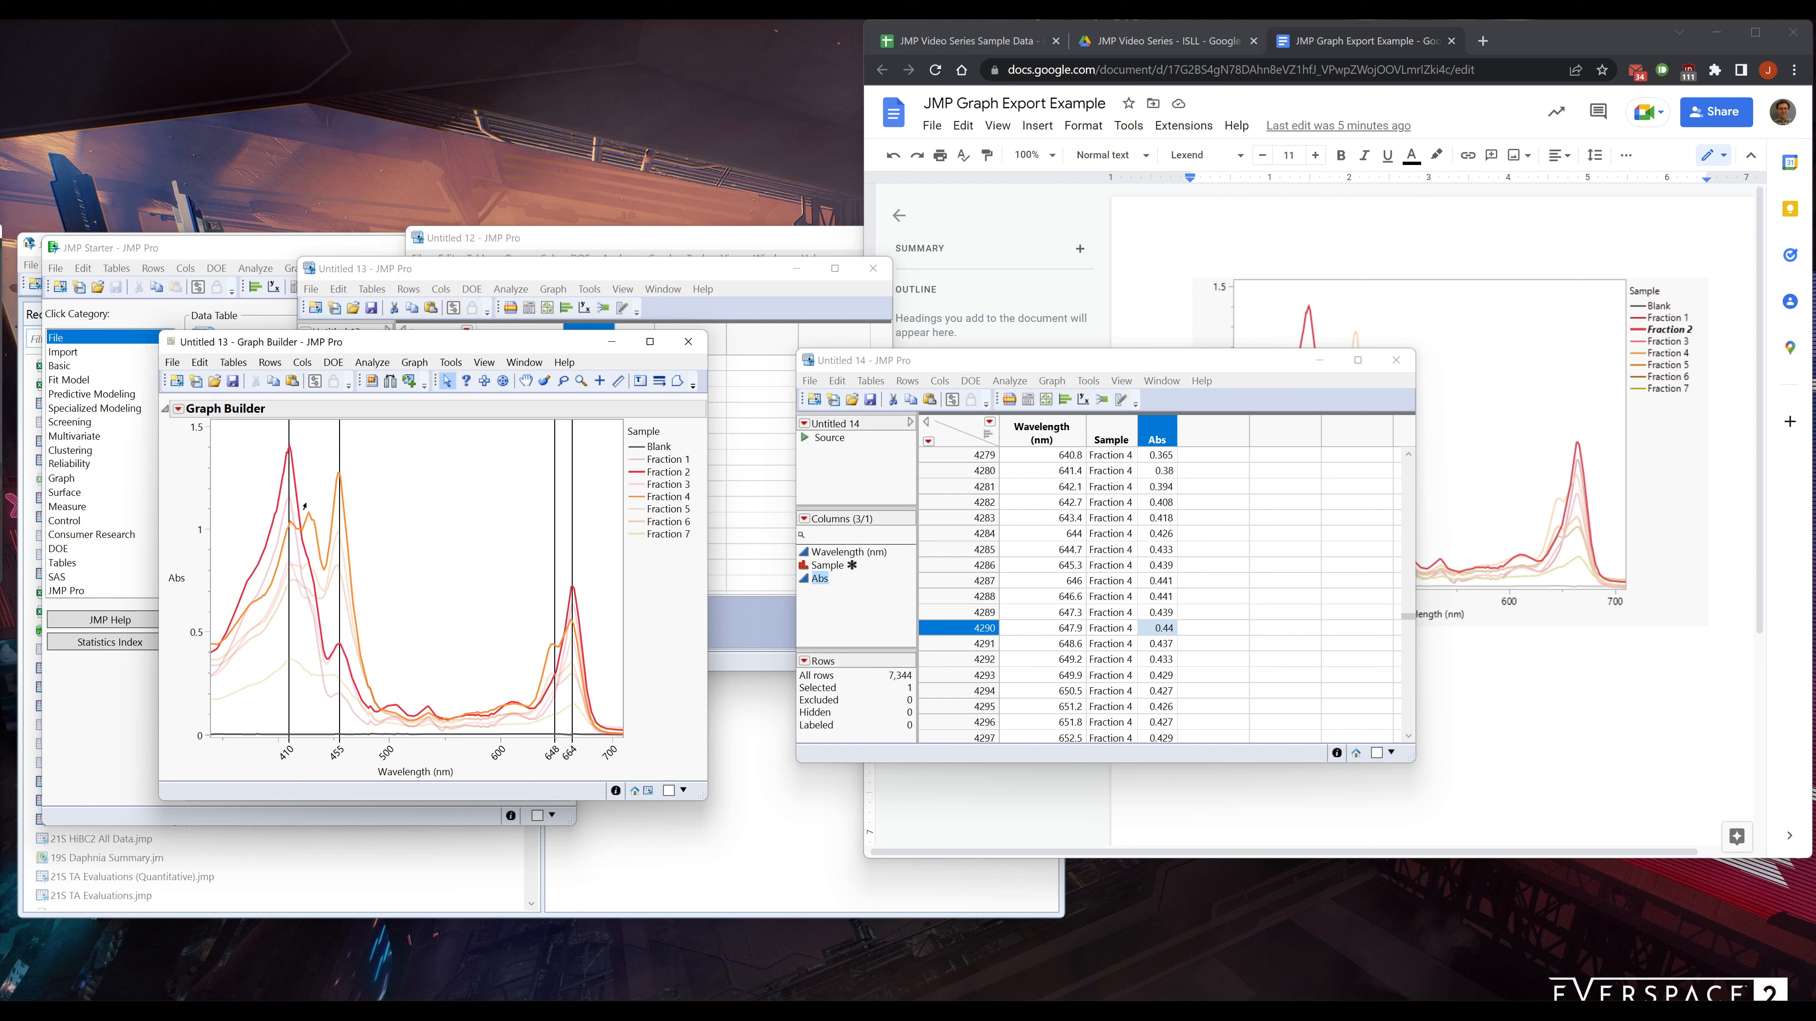
pyautogui.click(657, 460)
pyautogui.keyDown('shift'); pyautogui.click(658, 538); pyautogui.keyUp('shift')
pyautogui.rightClick(658, 533)
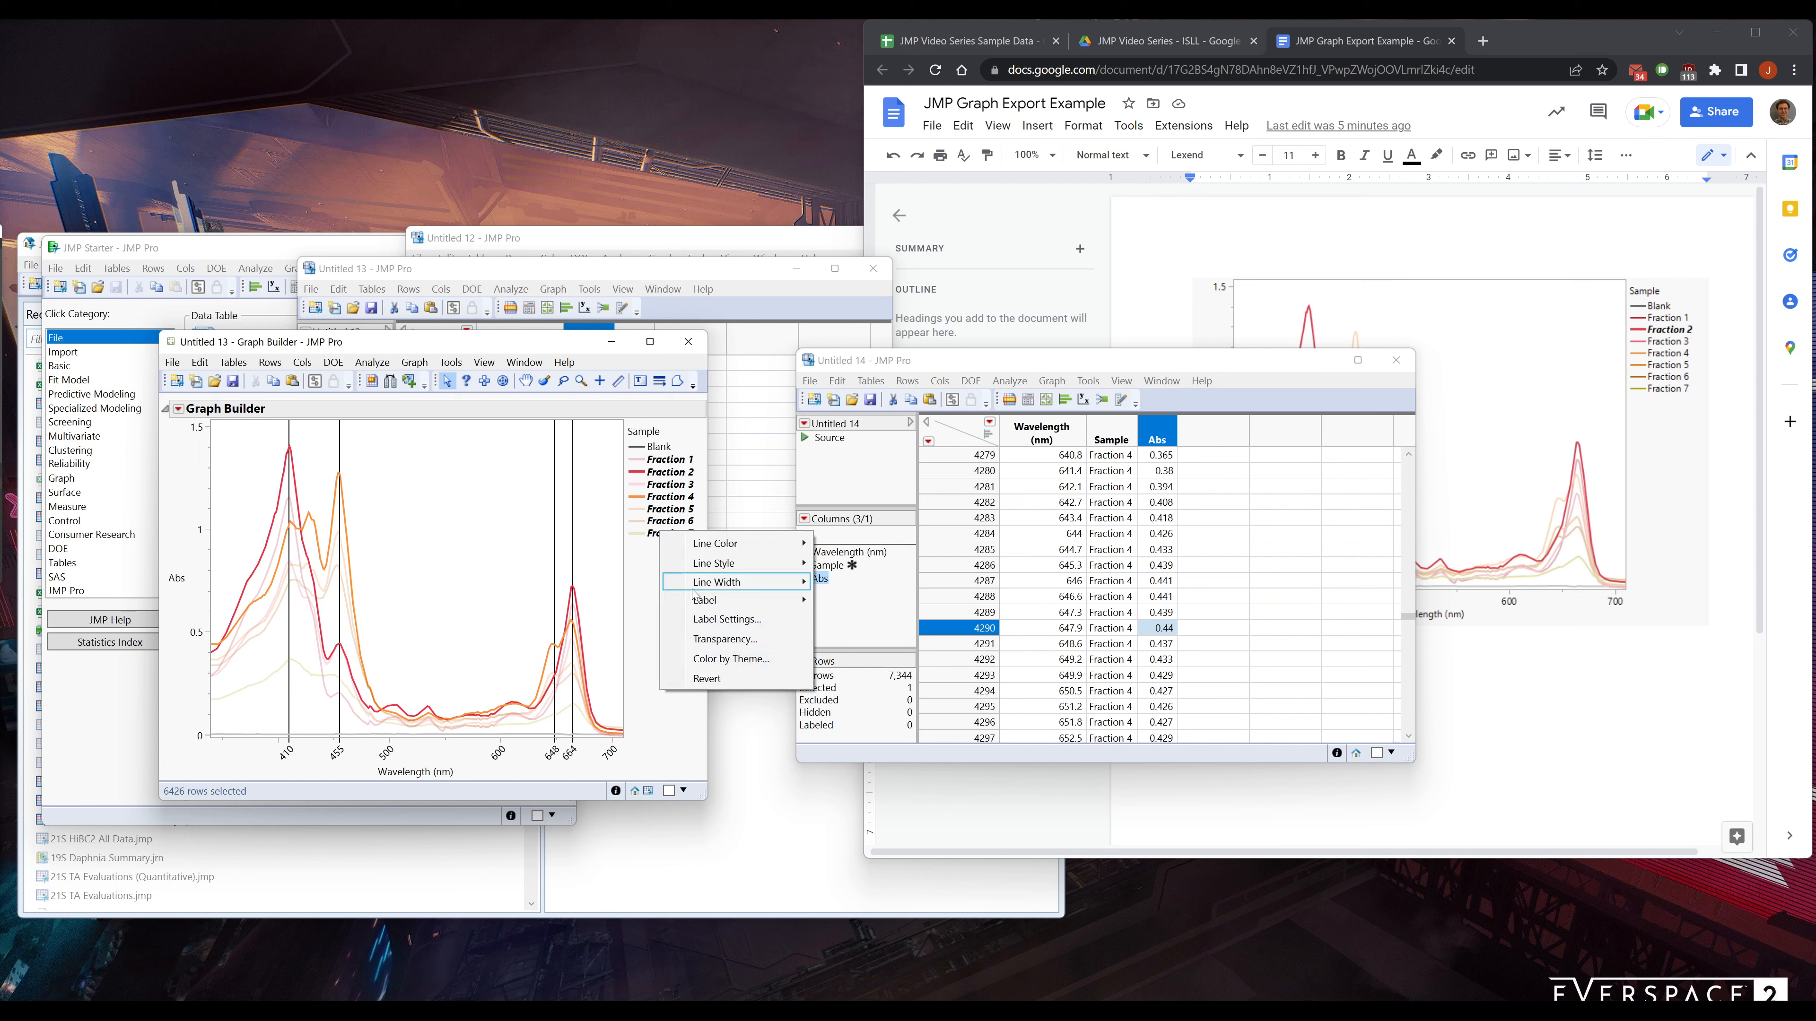
pyautogui.click(724, 638)
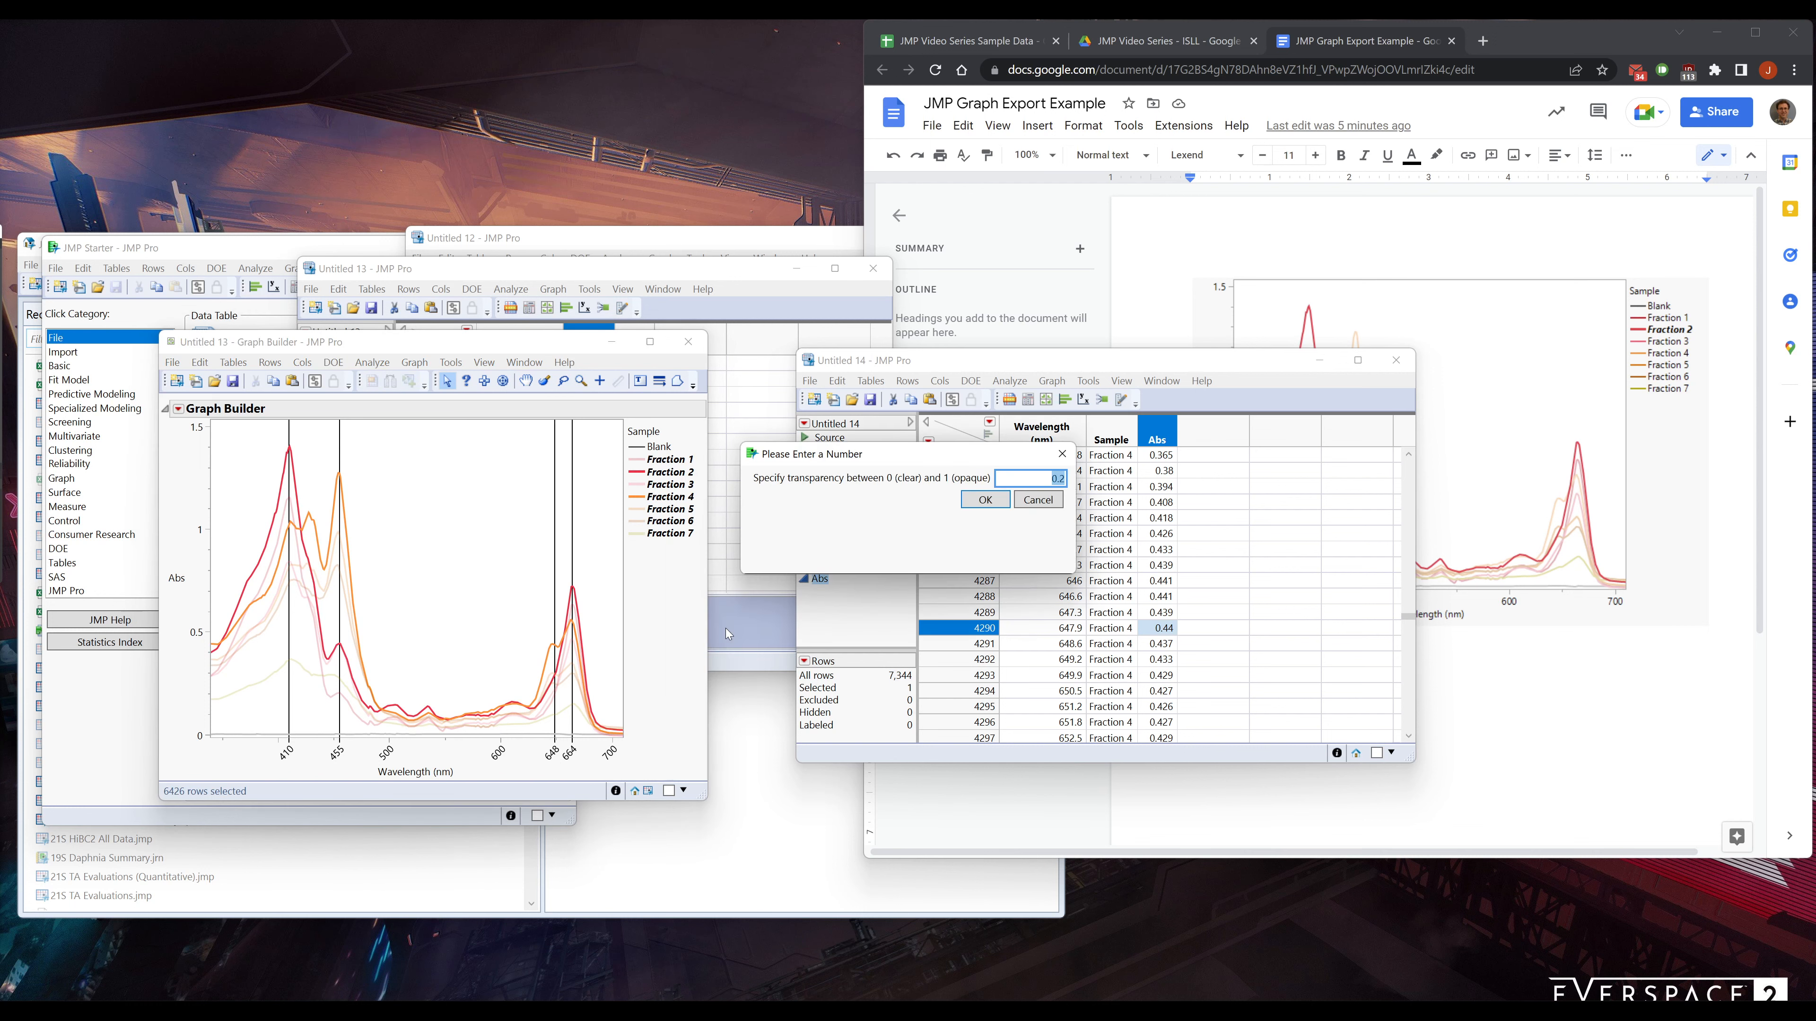
pyautogui.click(1001, 515)
# Highlight each curve in turn from Fraction 1 through Fraction 7 to compare their peaks with the reference lines
pyautogui.click(672, 465)
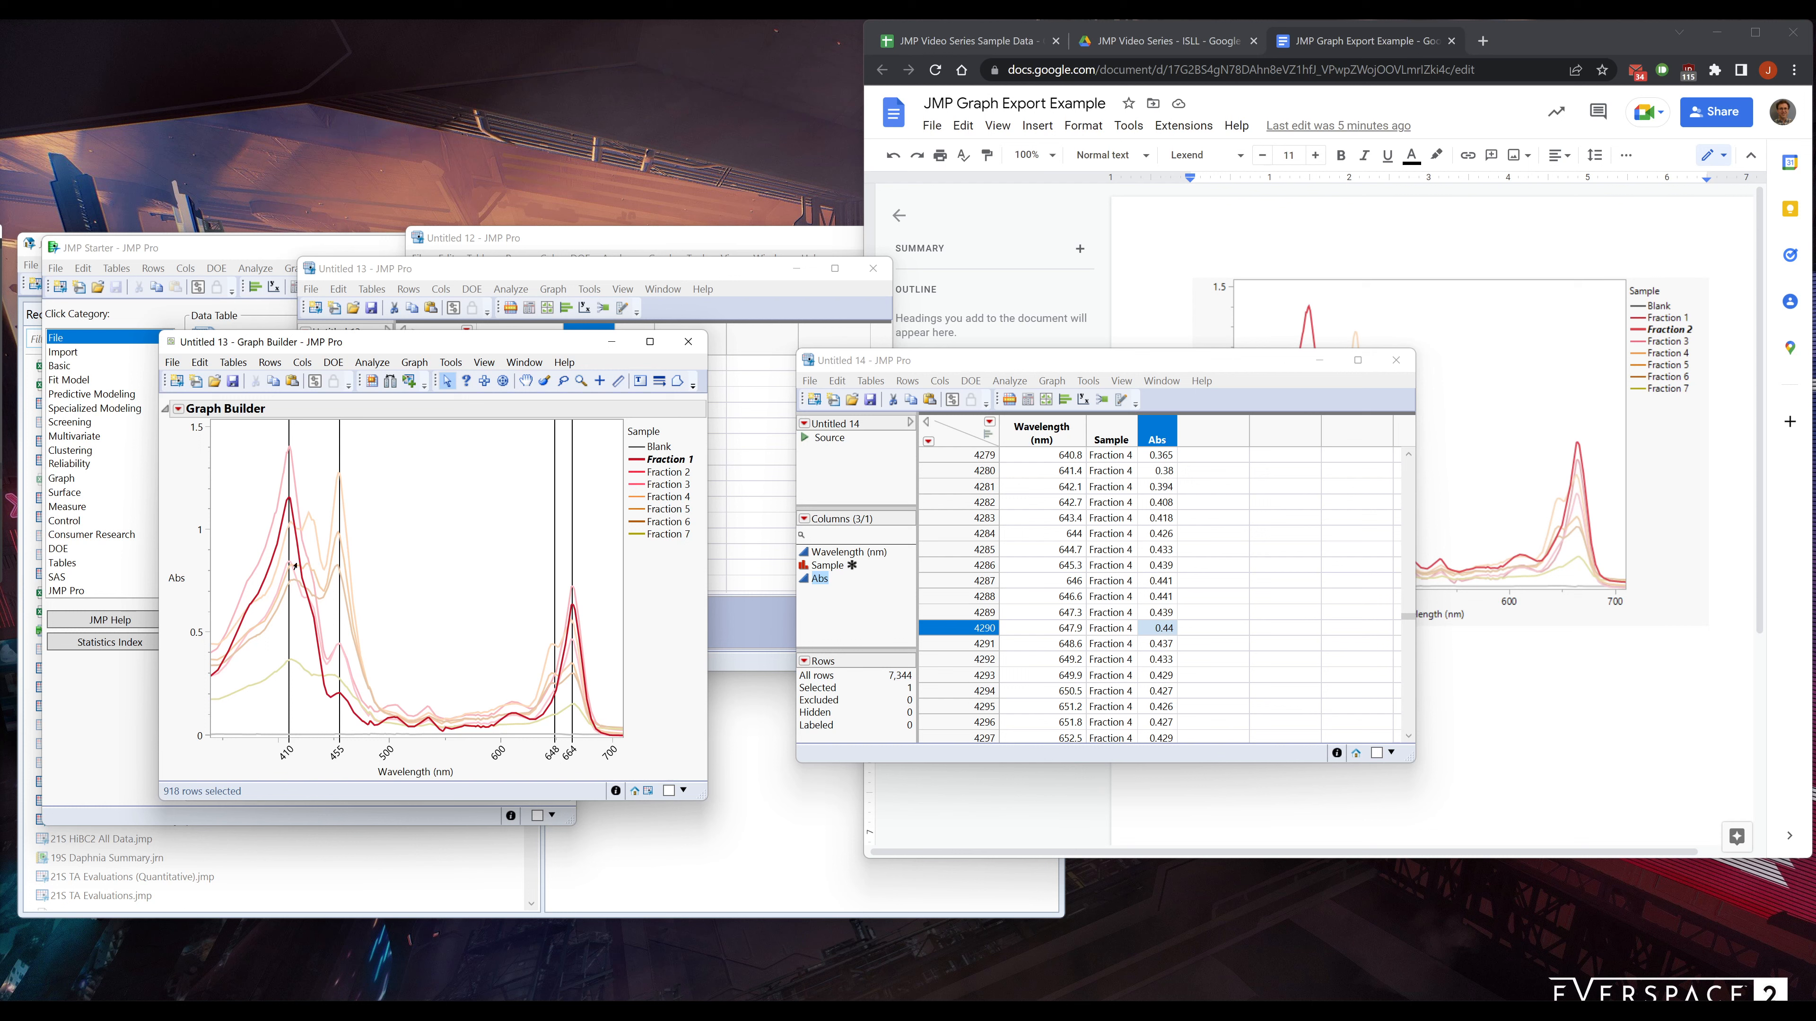
pyautogui.moveTo(313, 587)
pyautogui.click(669, 473)
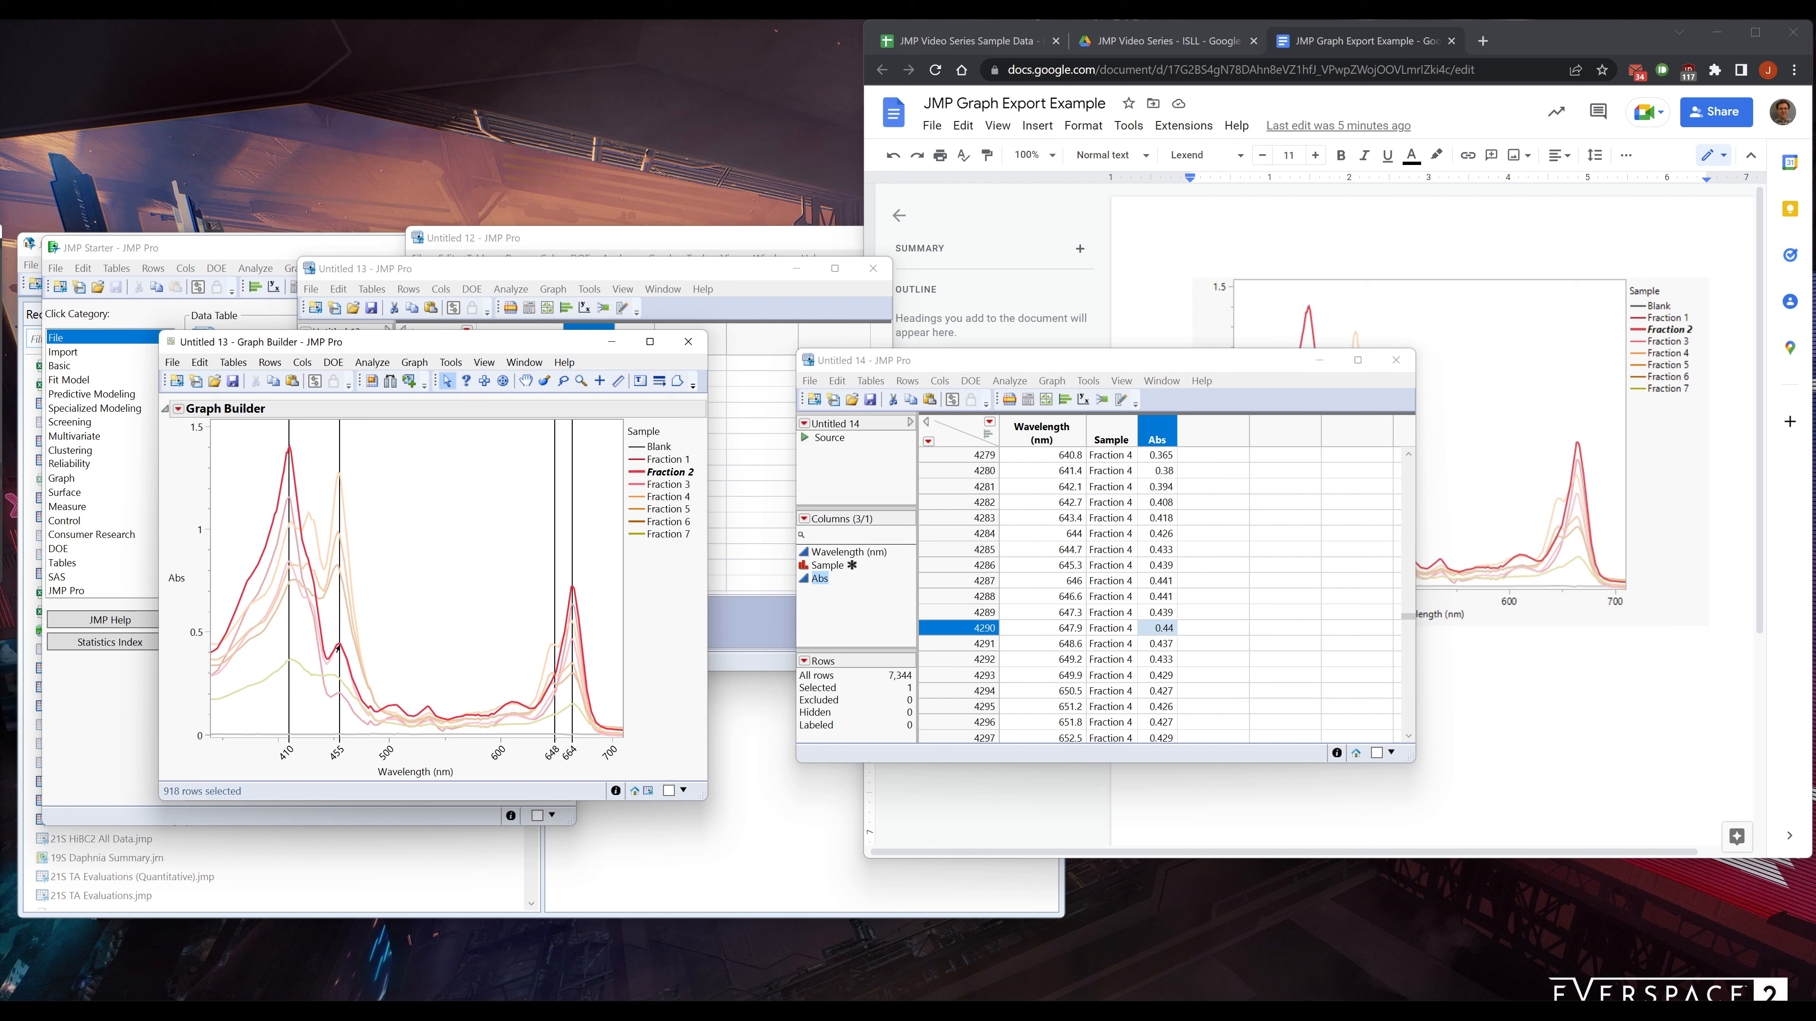
pyautogui.click(651, 488)
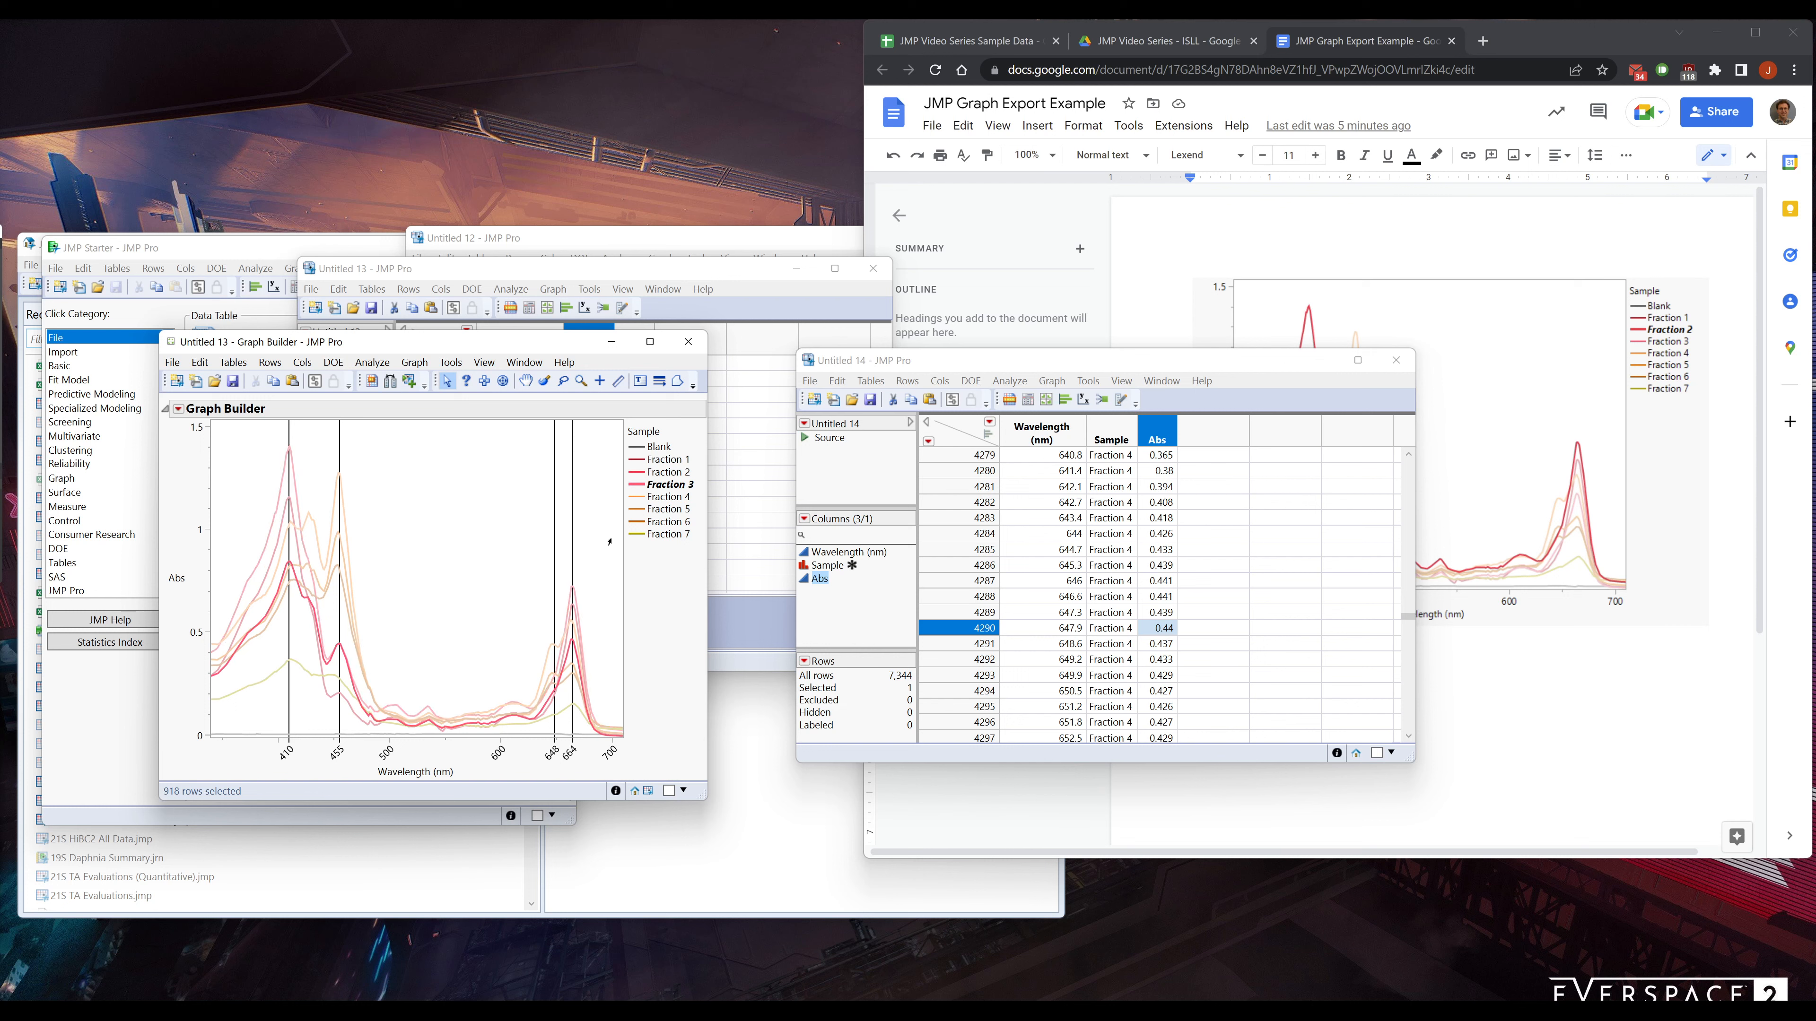
pyautogui.click(669, 497)
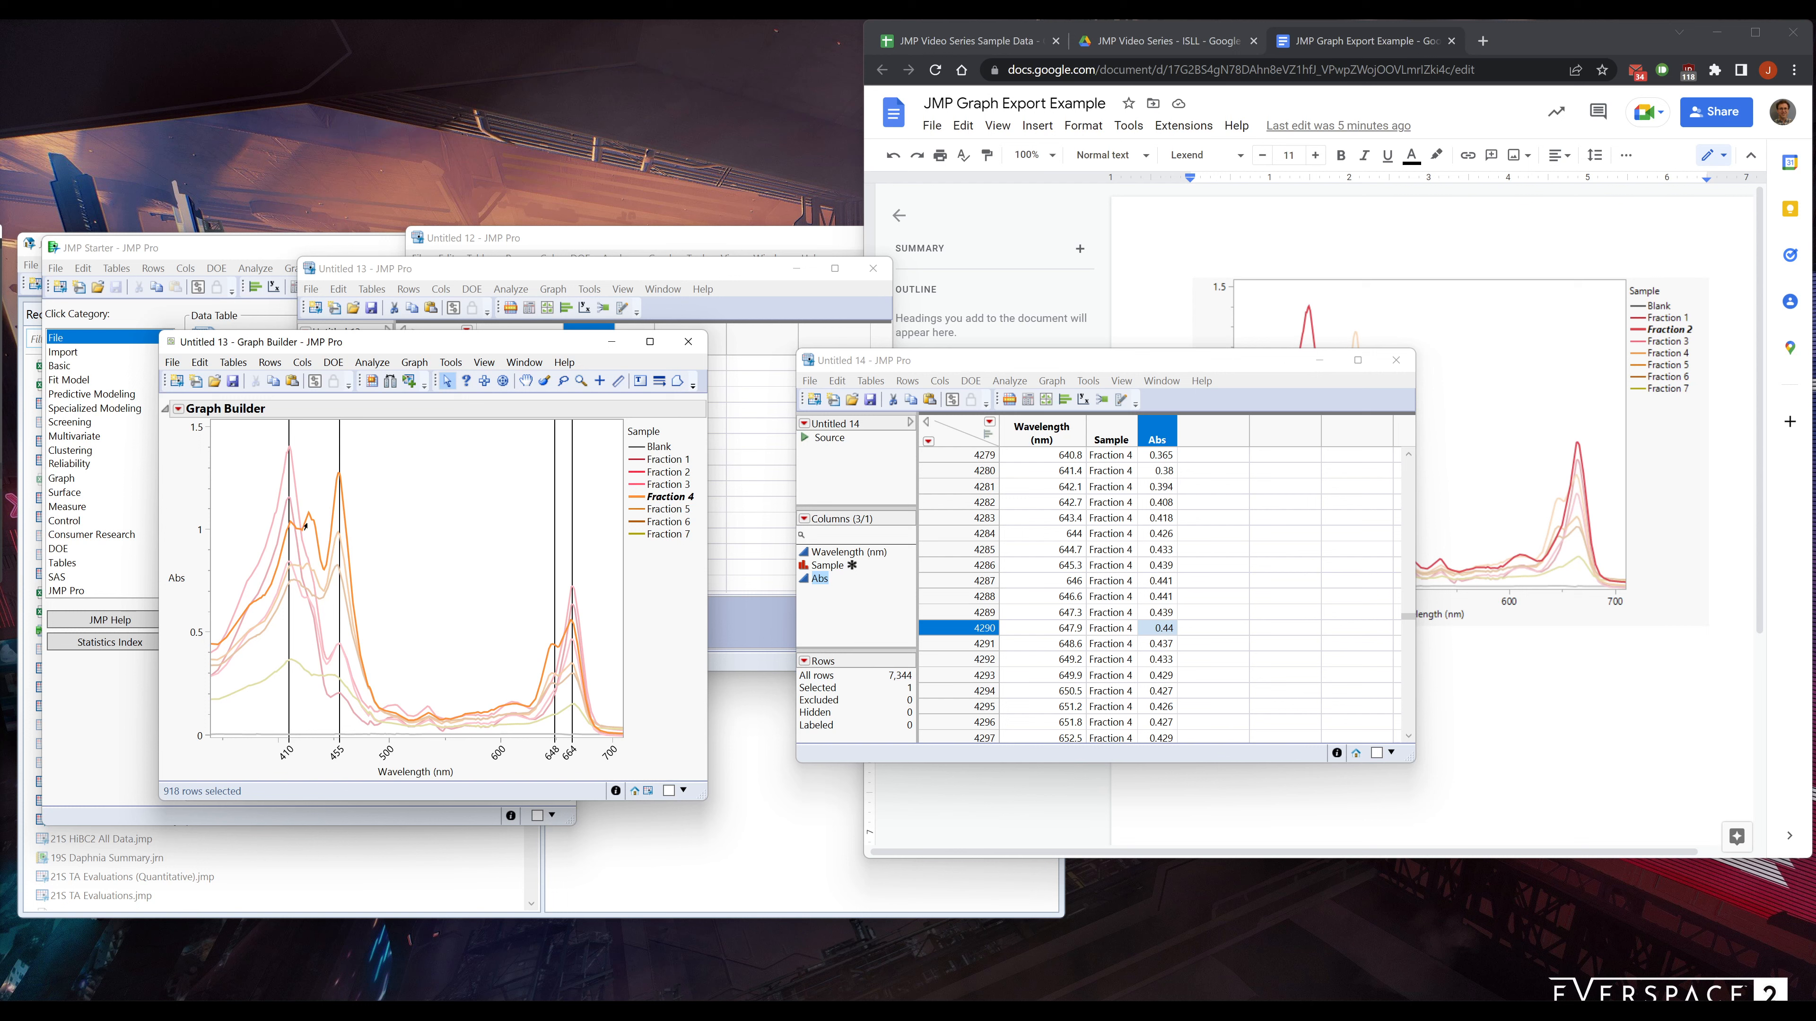
pyautogui.click(286, 590)
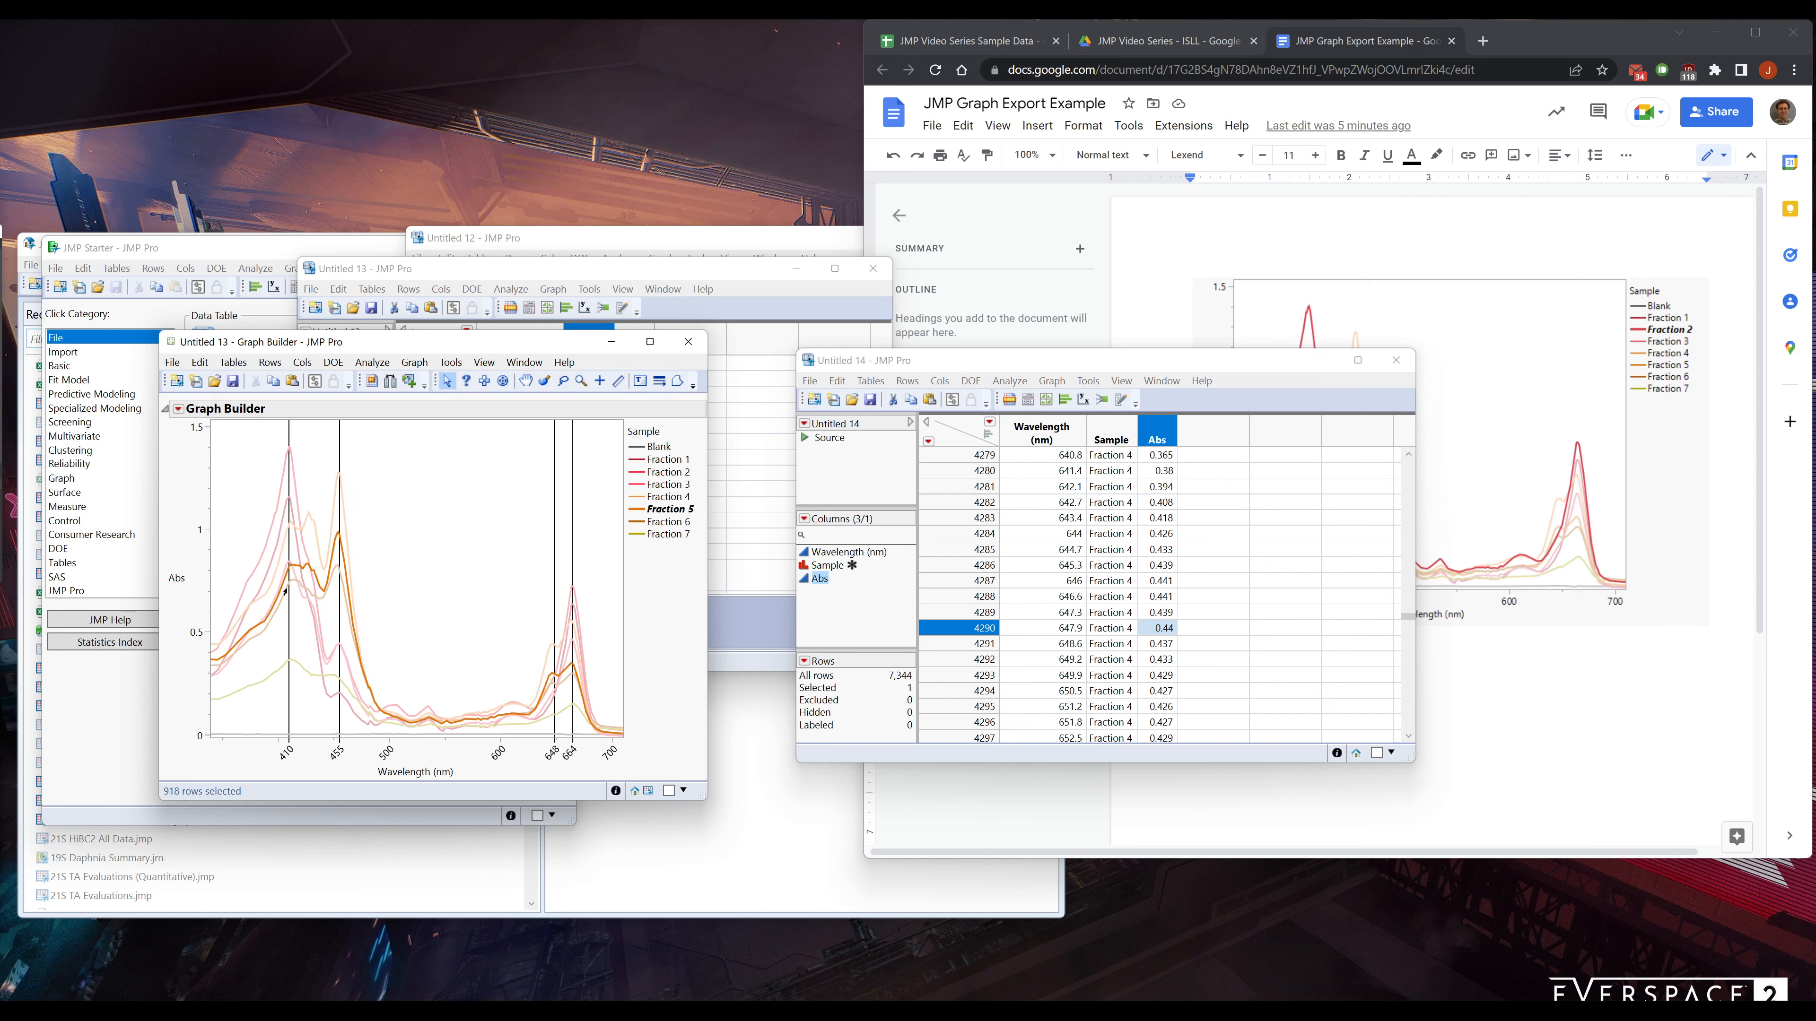
pyautogui.click(667, 523)
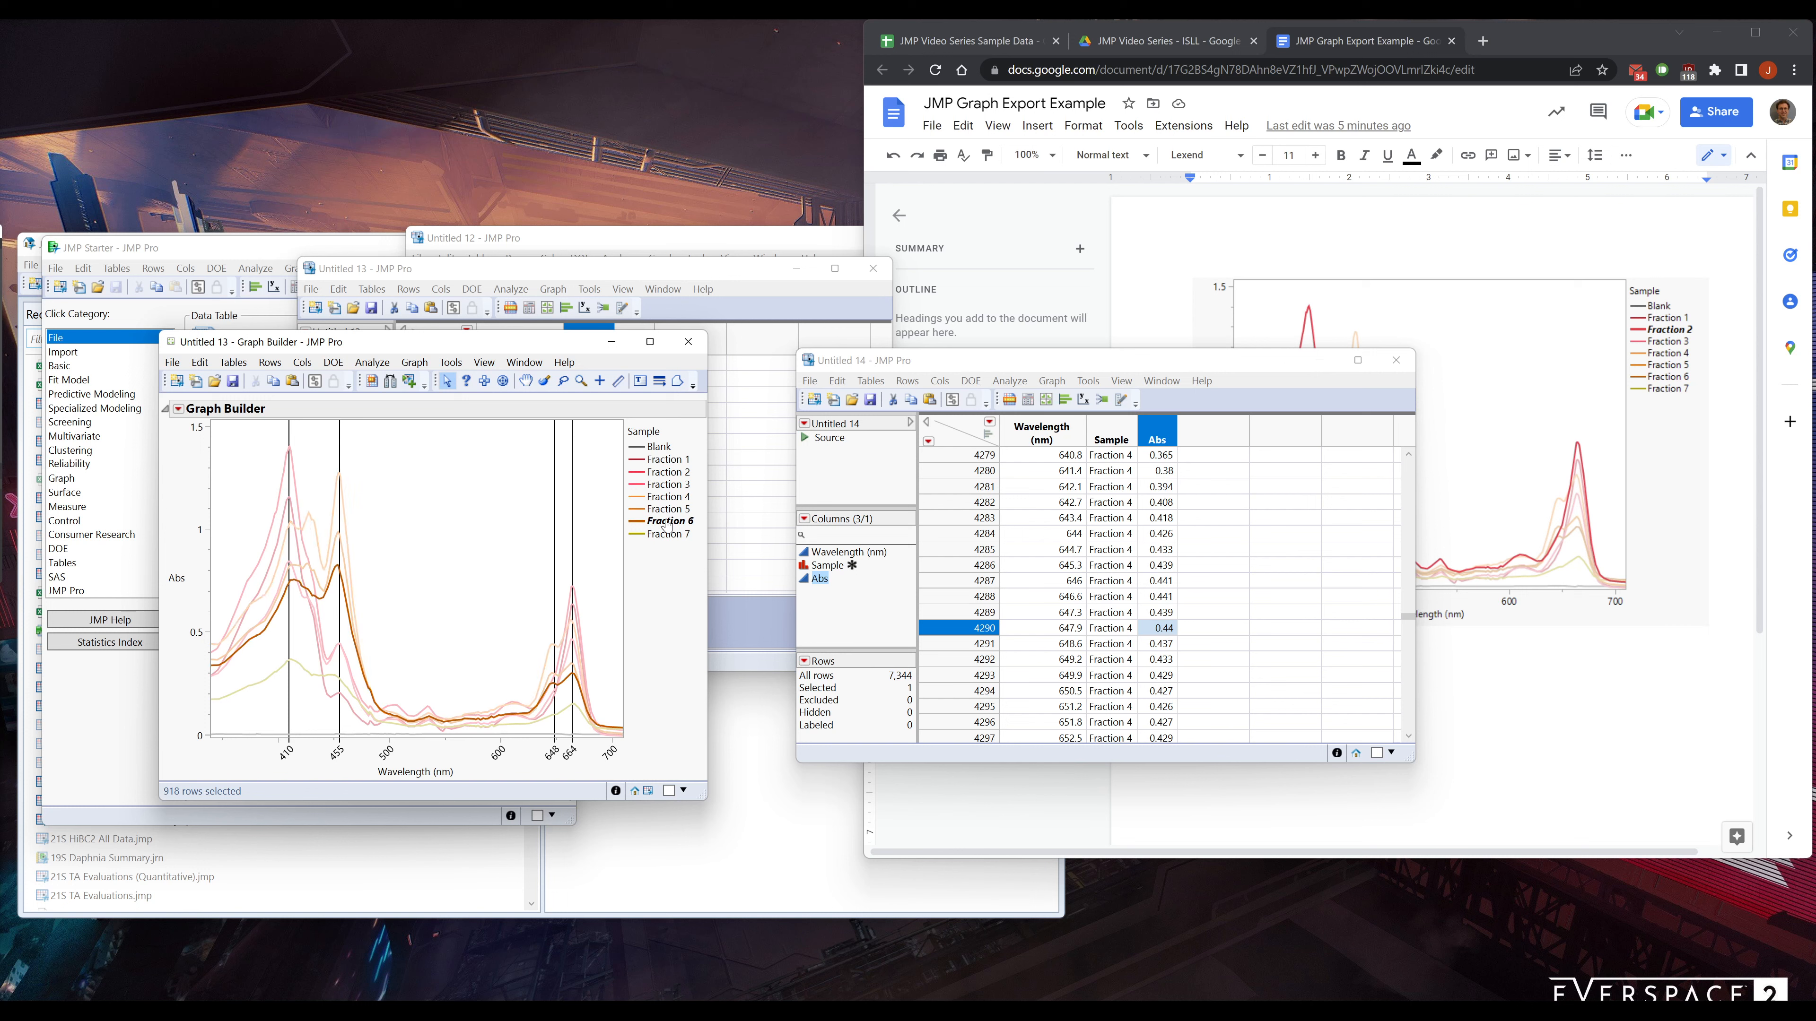
pyautogui.click(670, 535)
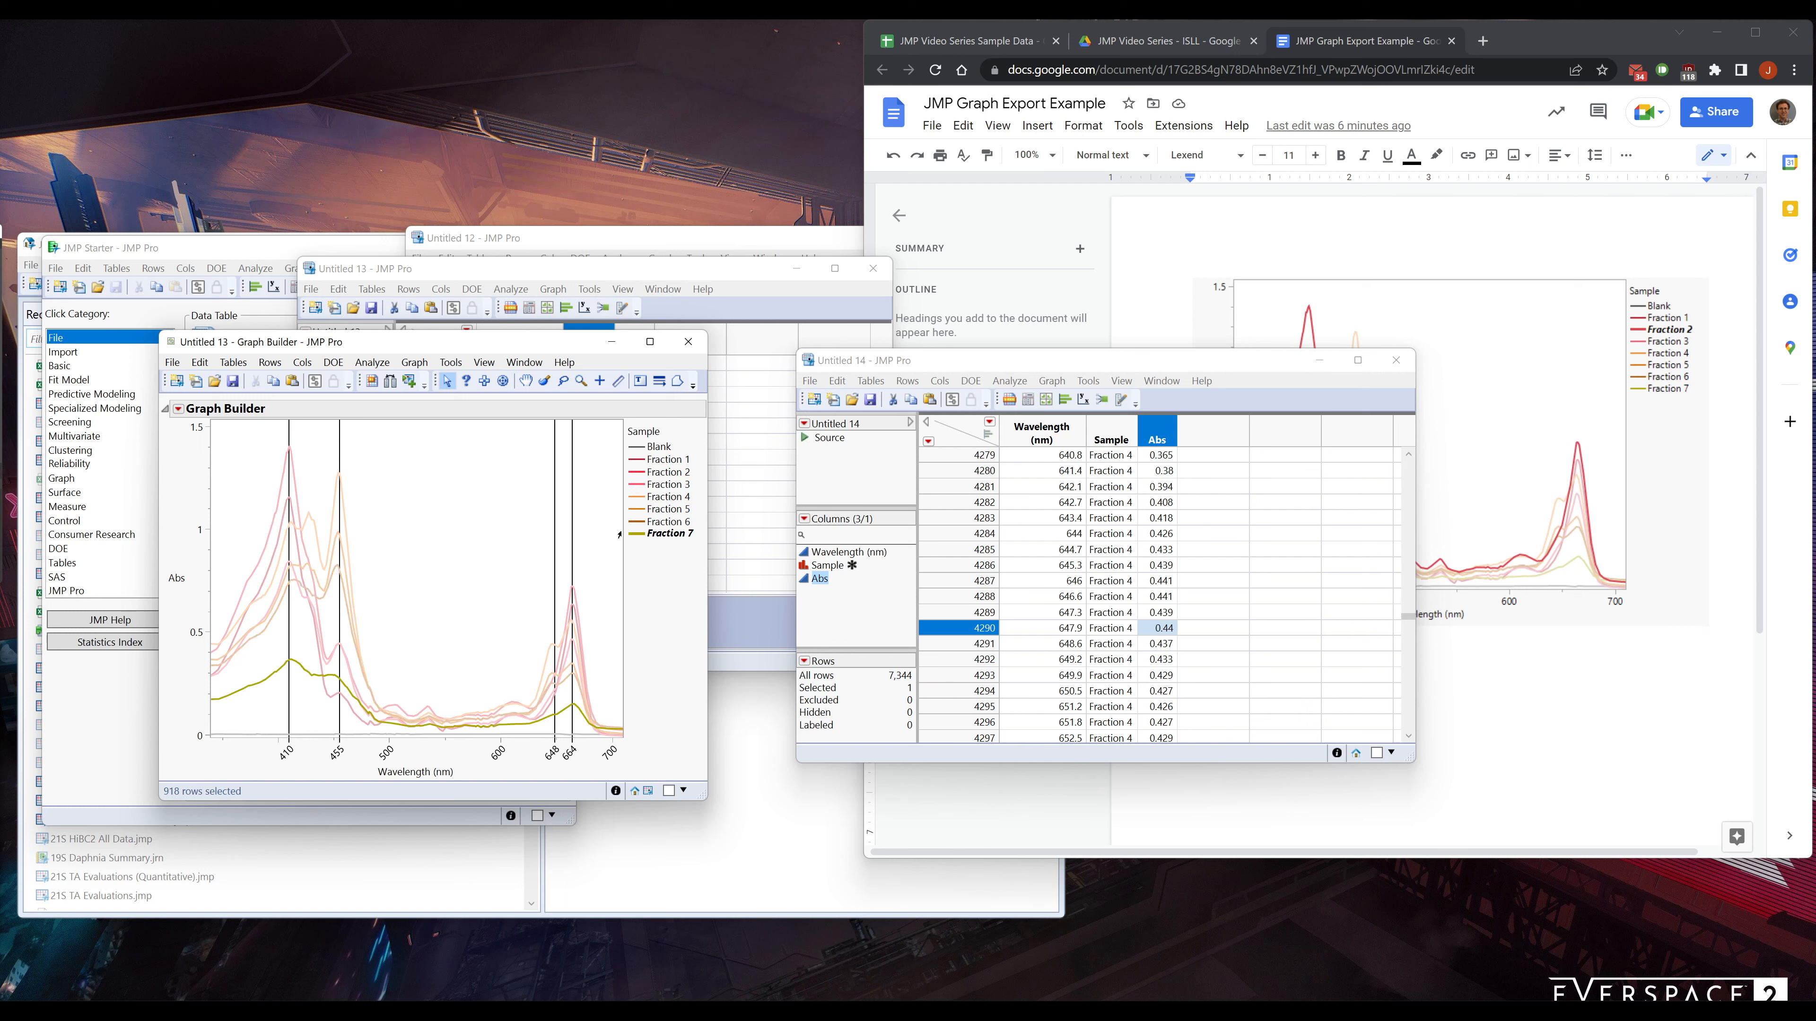
# Compare the Fraction 4 through Fraction 7 curves again by highlighting them individually, and clear the selection
pyautogui.click(653, 522)
pyautogui.click(663, 510)
pyautogui.click(664, 496)
pyautogui.click(657, 511)
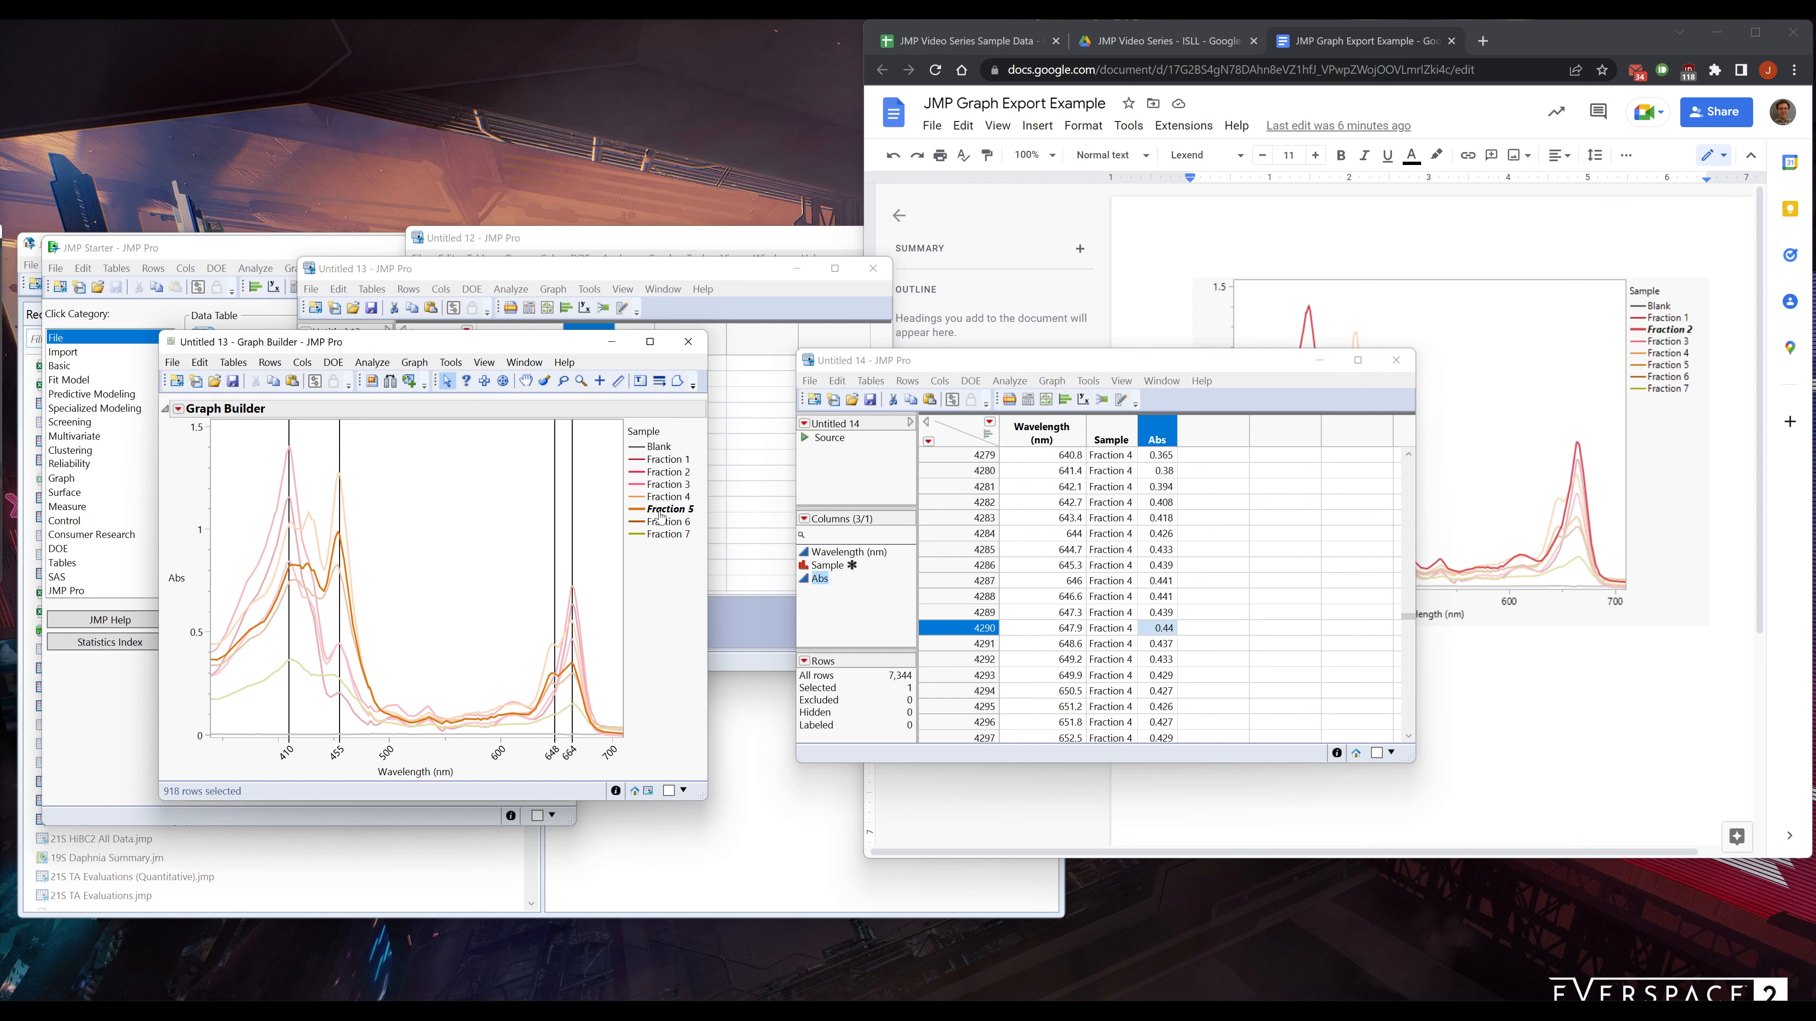
pyautogui.click(651, 522)
pyautogui.click(649, 535)
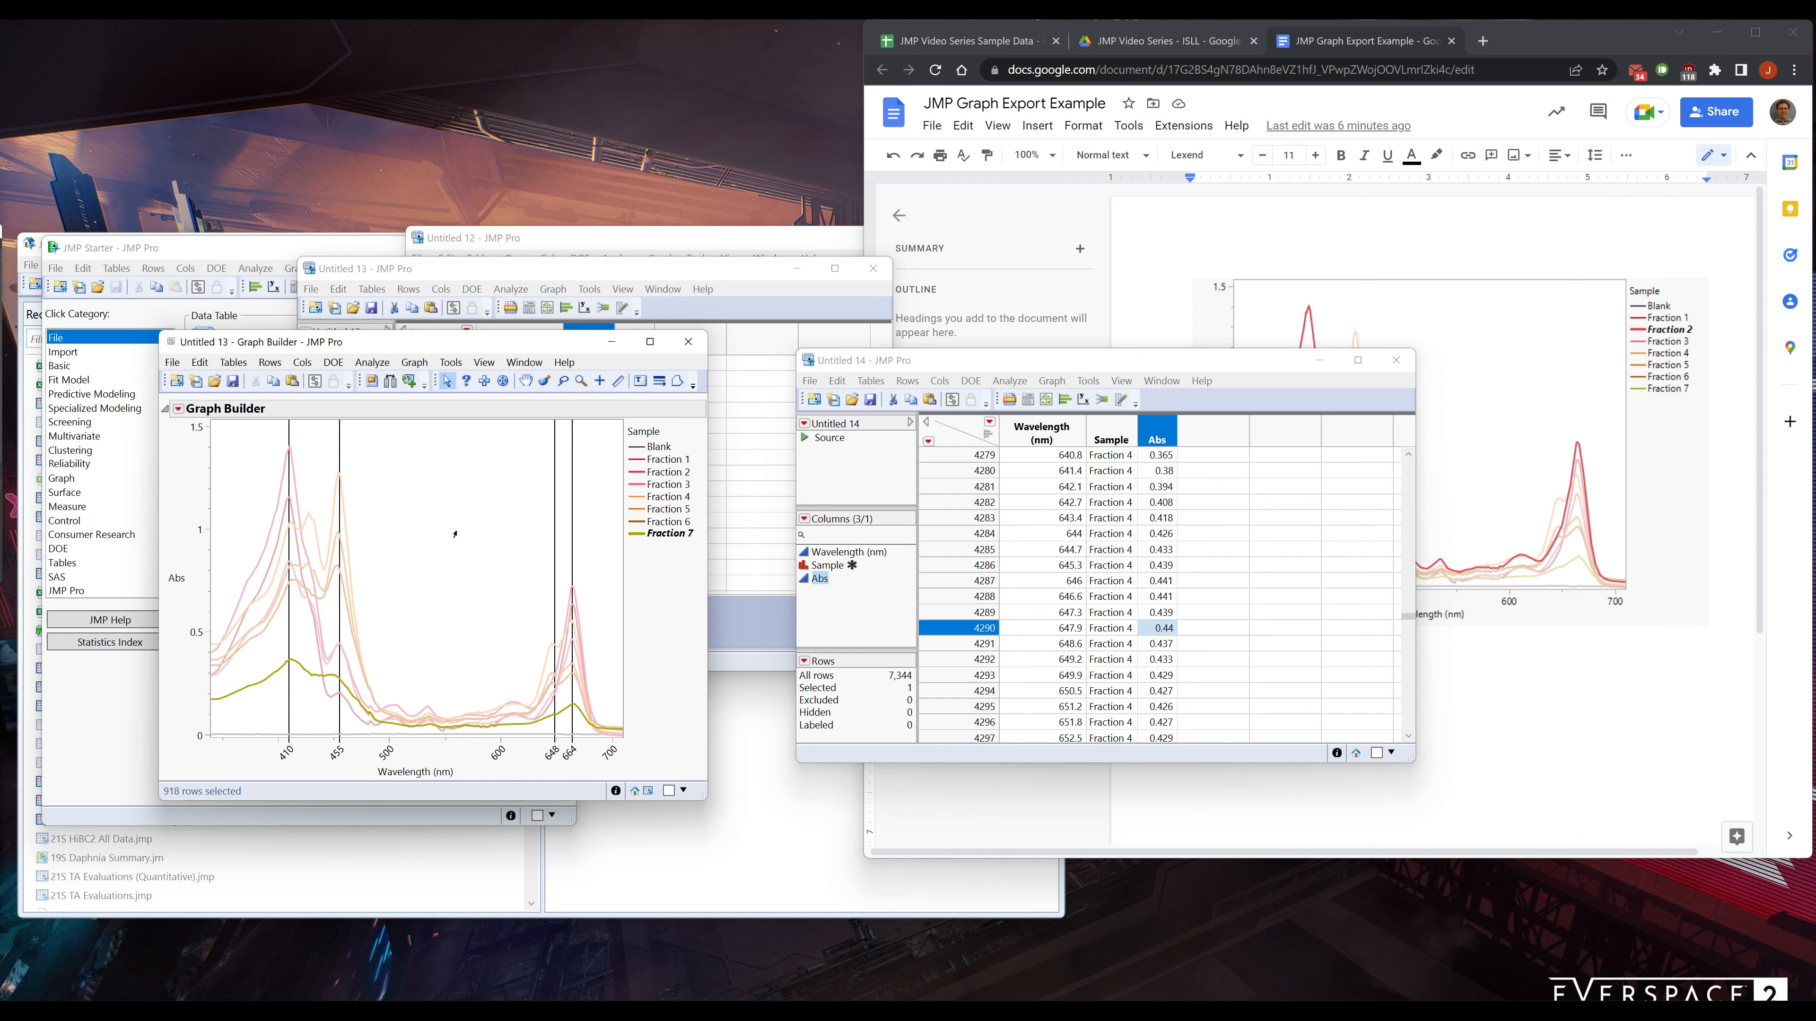
pyautogui.click(232, 507)
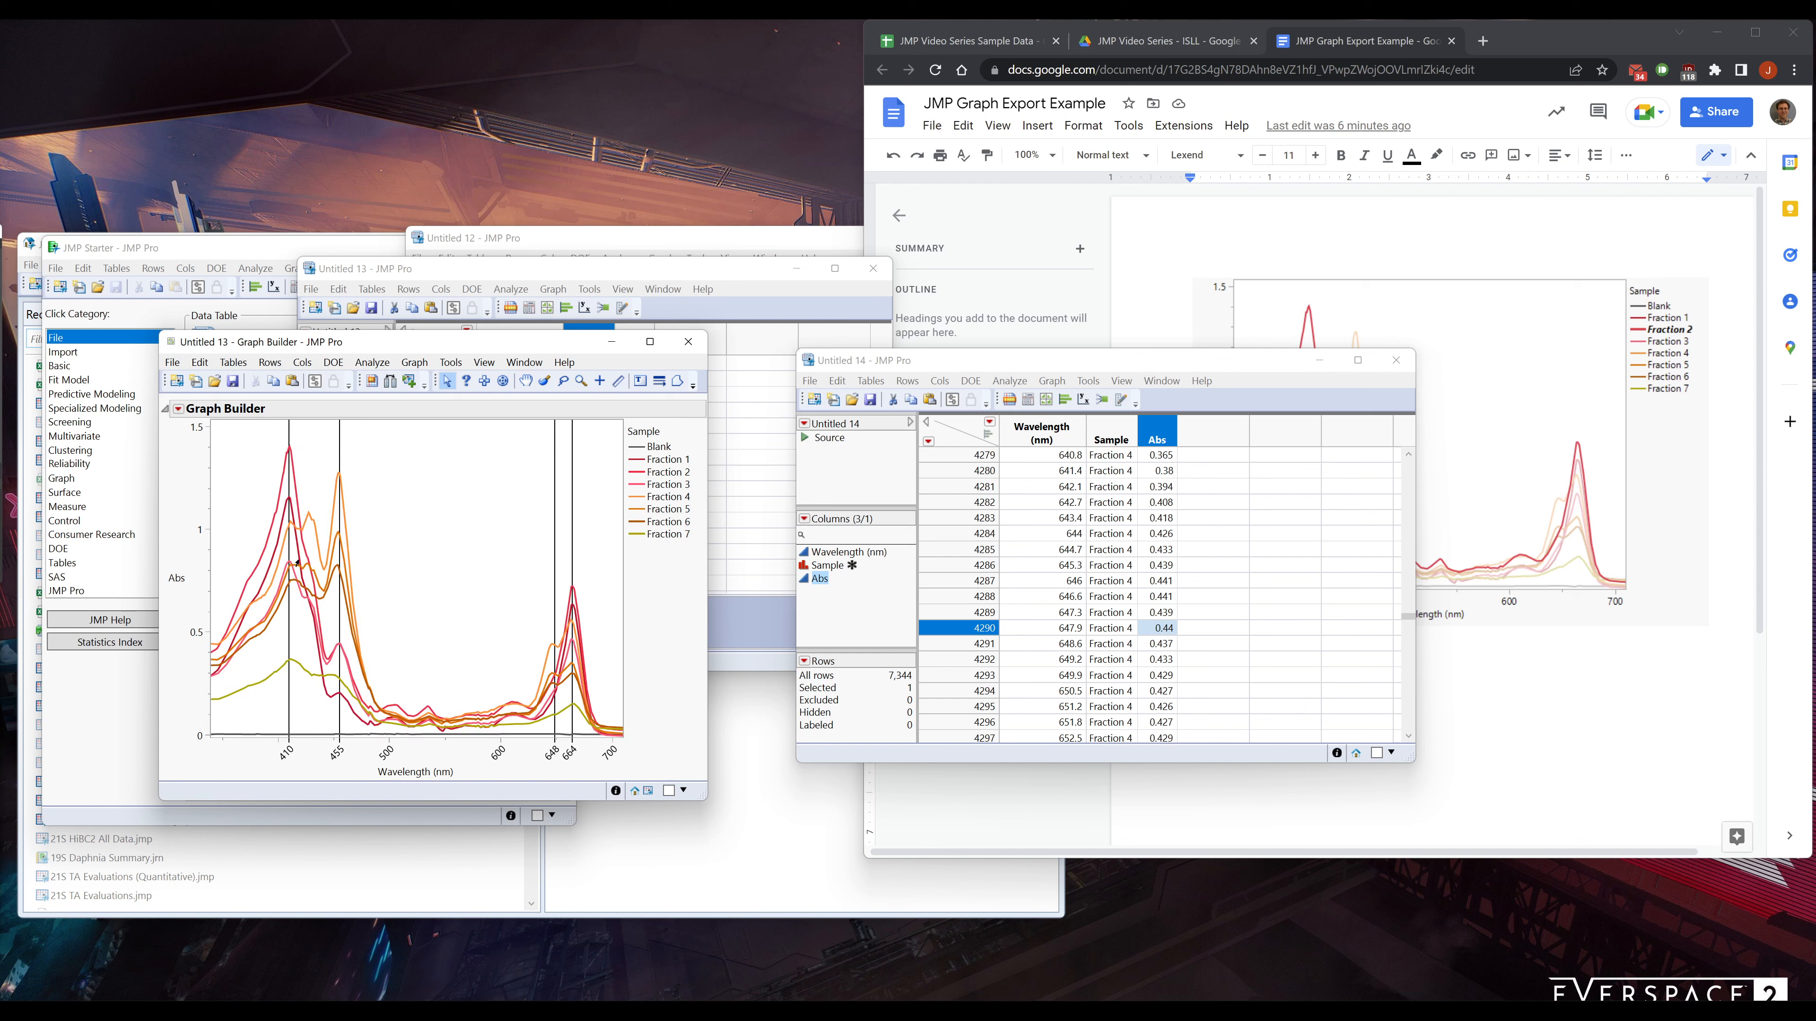
# Reposition the graph window, highlight the Blank, Fraction 2, Fraction 1 and Fraction 6 curves individually, and clear the selection
pyautogui.moveTo(308, 560)
pyautogui.moveTo(409, 351); pyautogui.dragTo(474, 438)
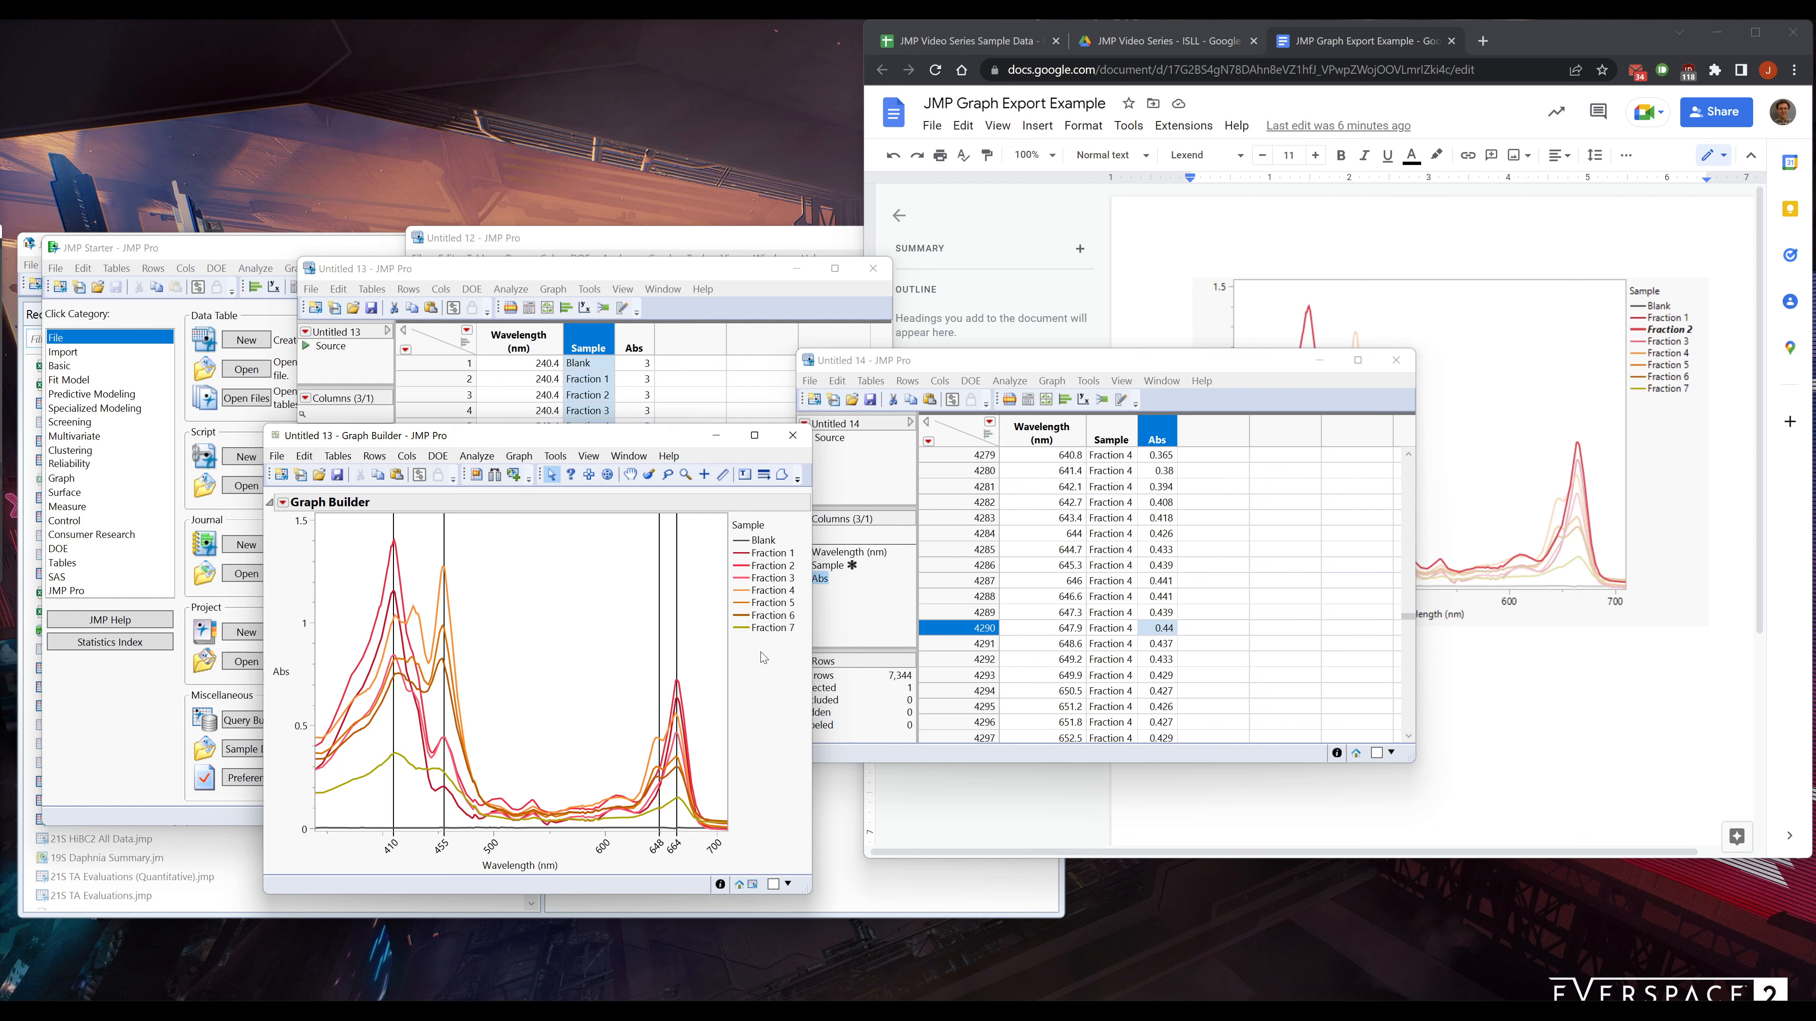
pyautogui.moveTo(758, 544); pyautogui.dragTo(766, 593)
pyautogui.click(758, 541)
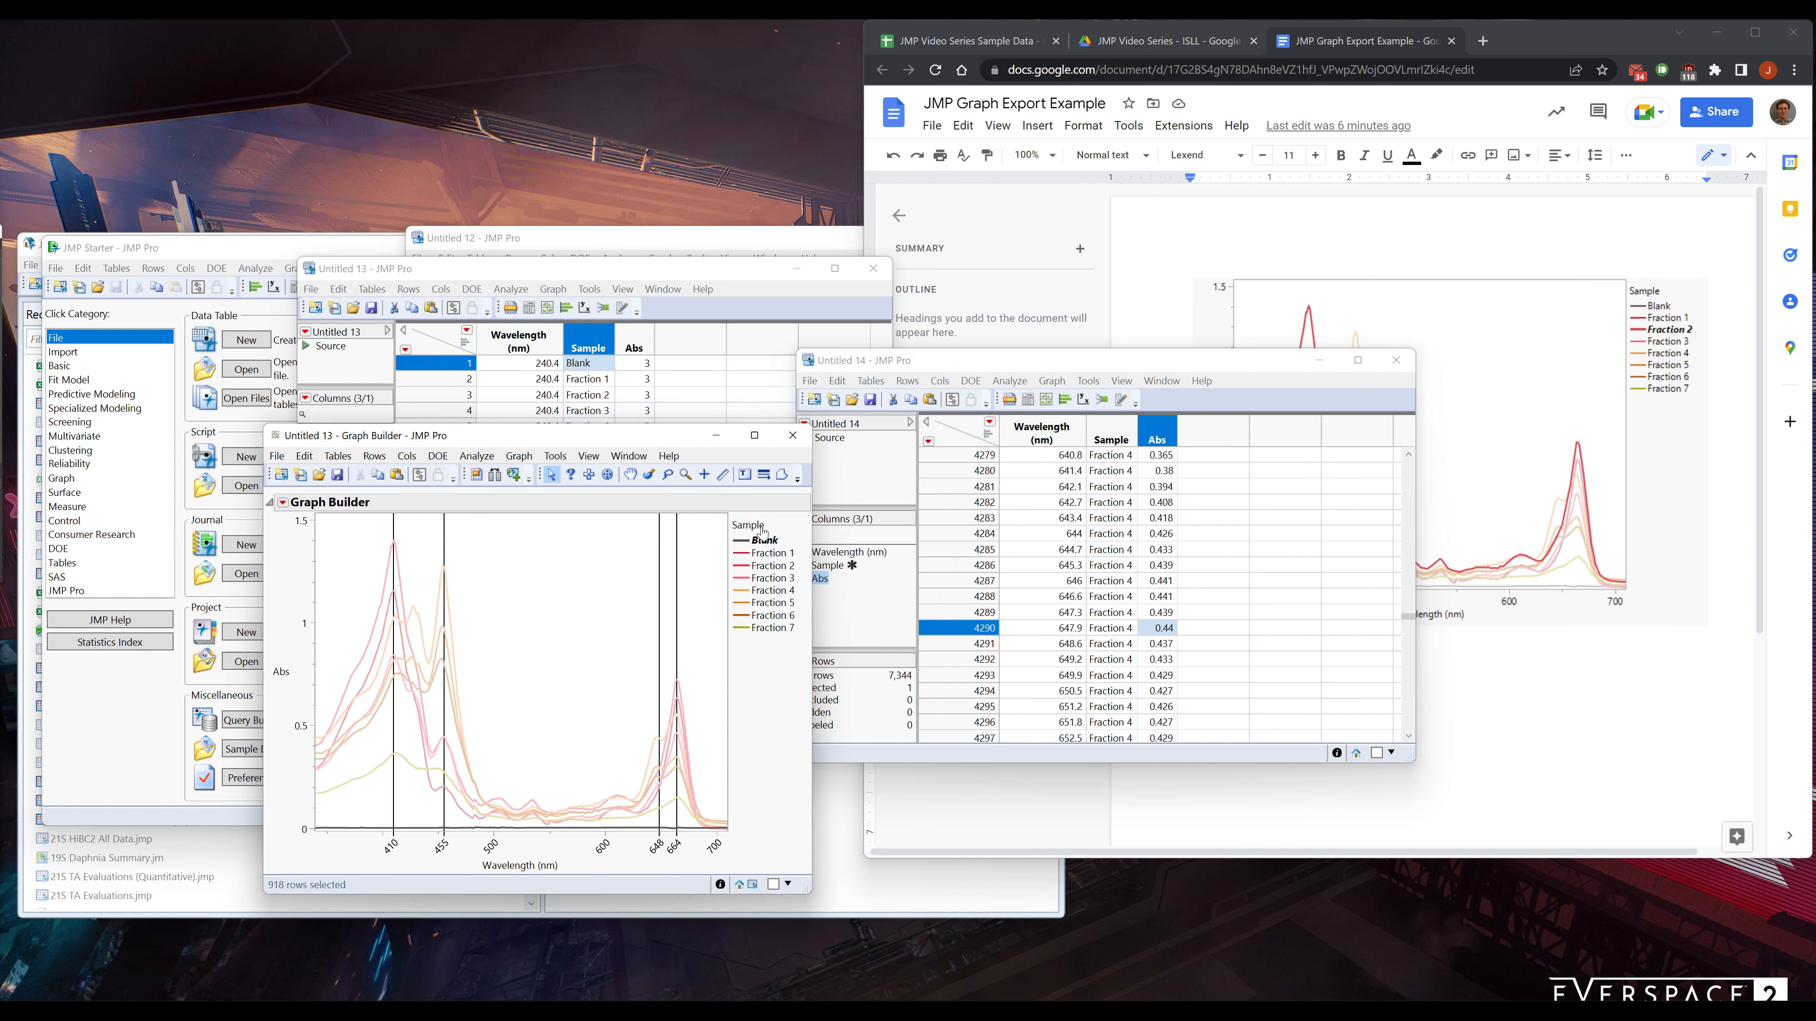
pyautogui.click(759, 566)
pyautogui.click(758, 557)
pyautogui.click(771, 617)
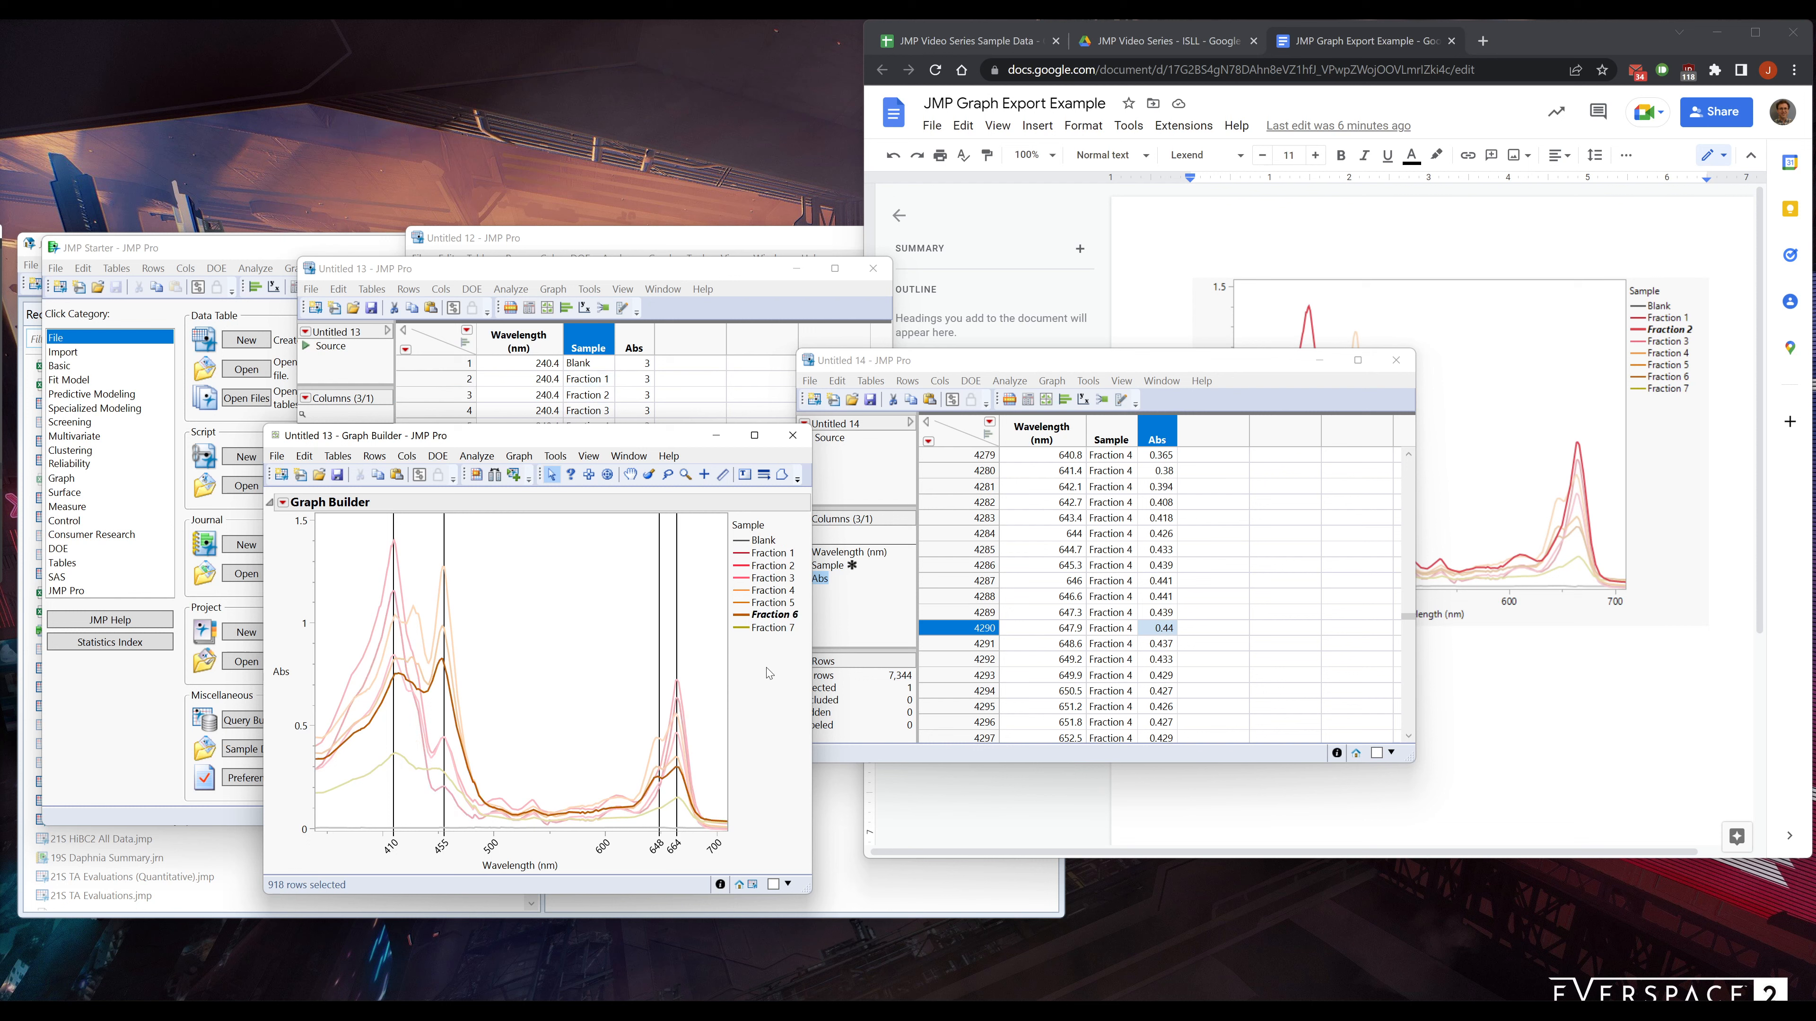
pyautogui.click(584, 631)
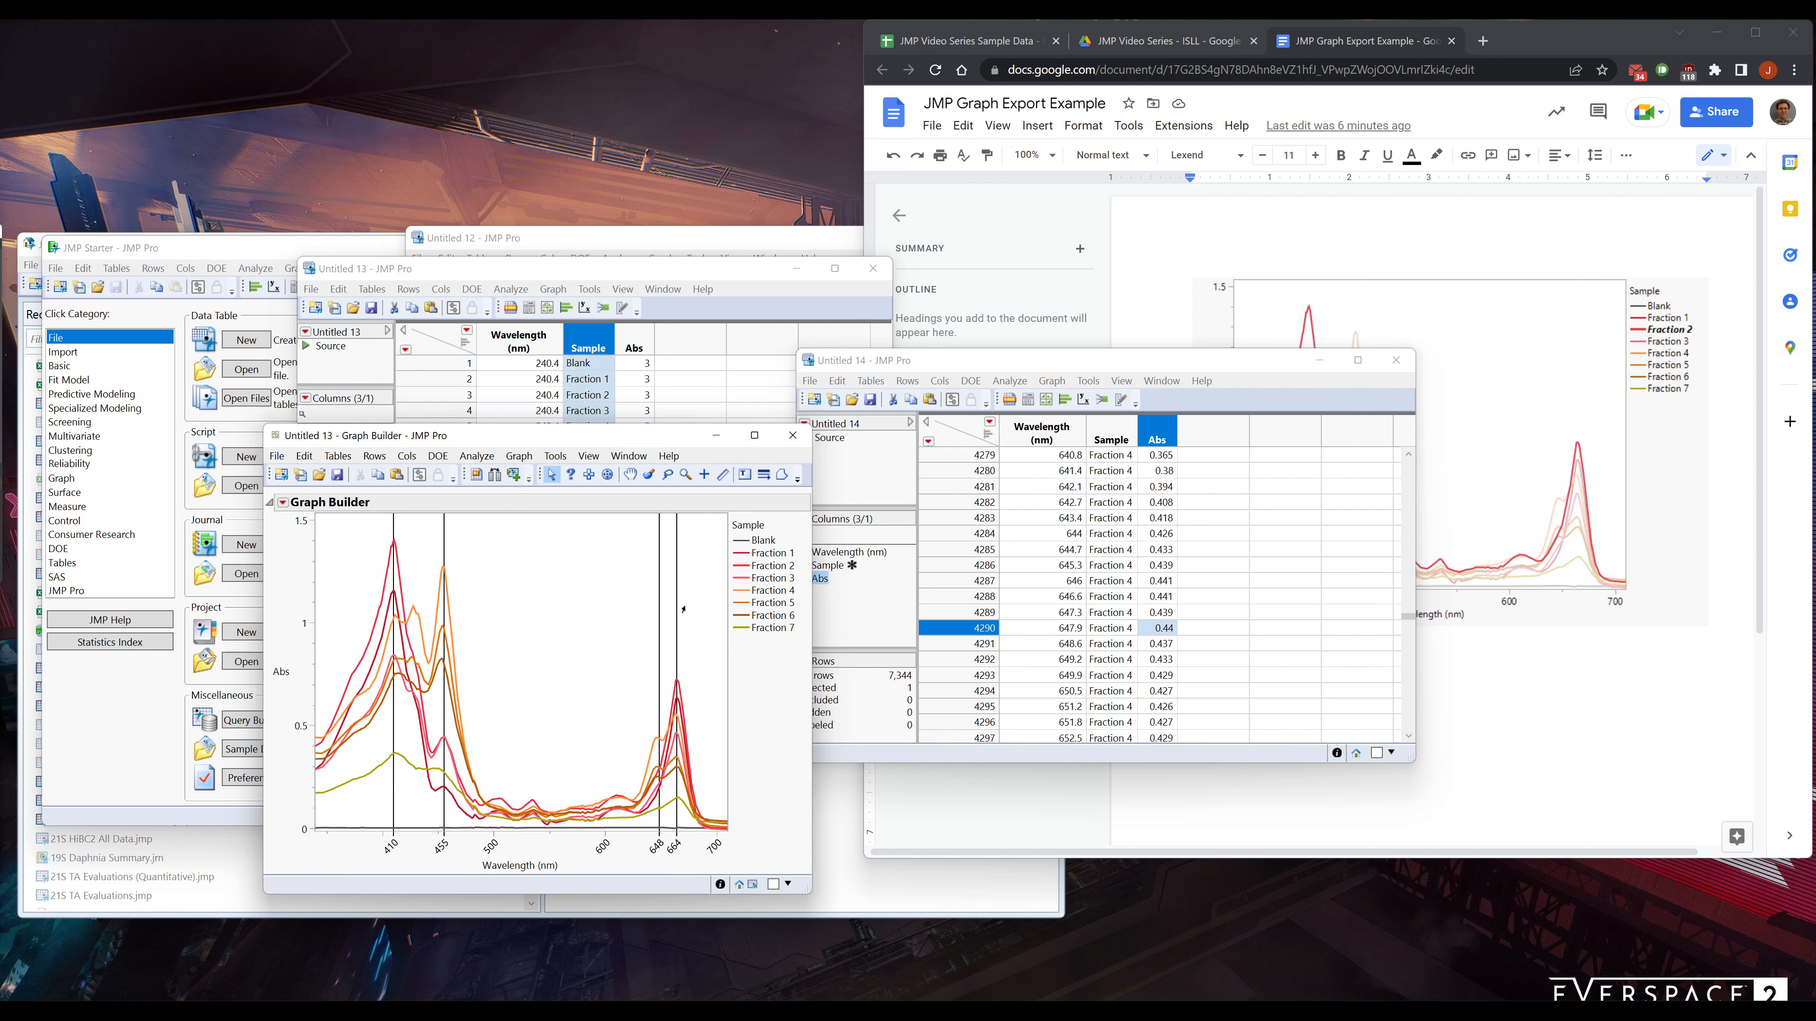